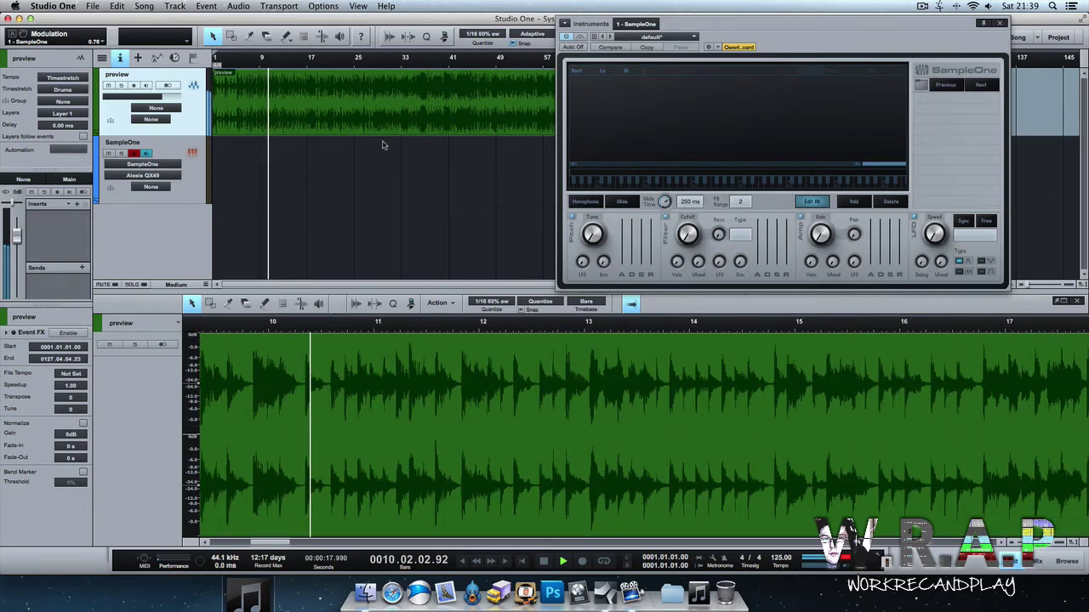
Audition the preview track from about bar 42, then stop playback and return to the song start.
{"action": "left_click", "coordinate": [459, 60]}
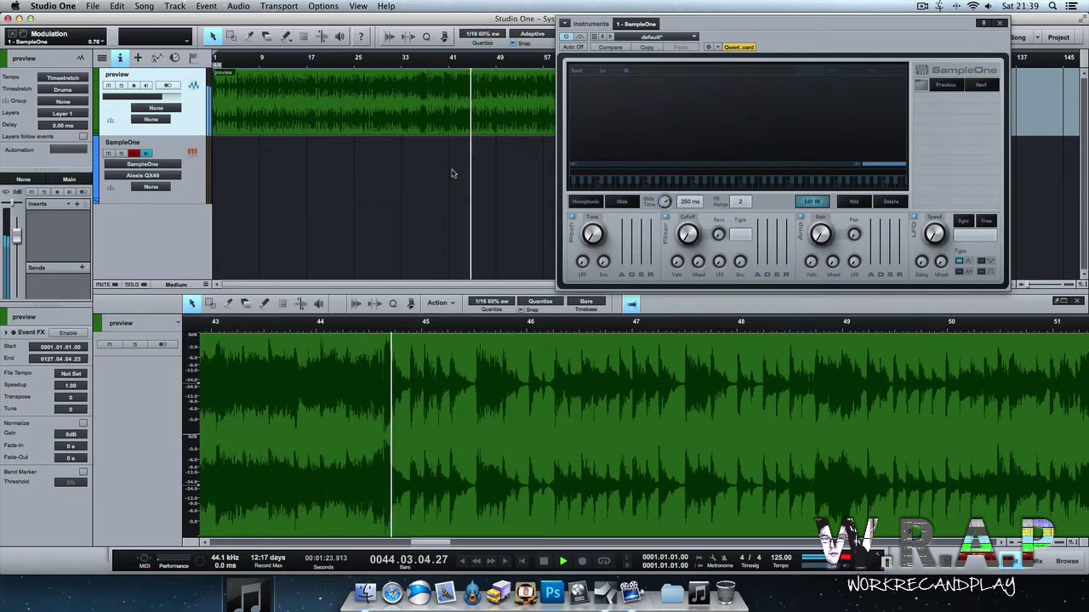
{"action": "key", "text": "space"}
{"action": "key", "text": "comma"}
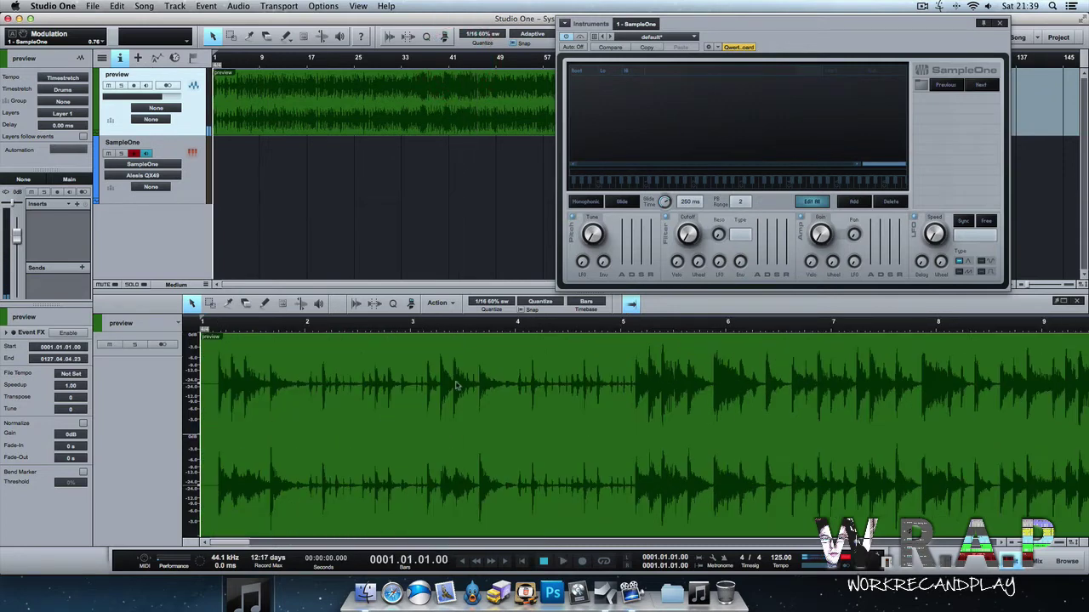
{"action": "key", "text": "space"}
{"action": "key", "text": "space"}
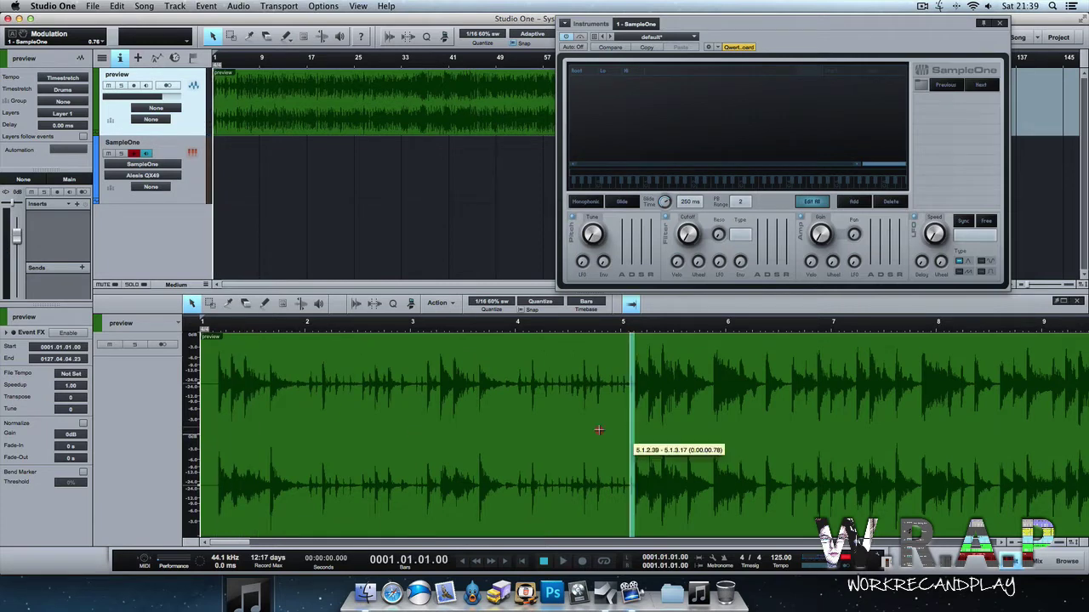
Delete the opening section of the preview clip, up to about position 5.1.3.
{"action": "left_click", "coordinate": [599, 431]}
{"action": "key", "text": "Delete"}
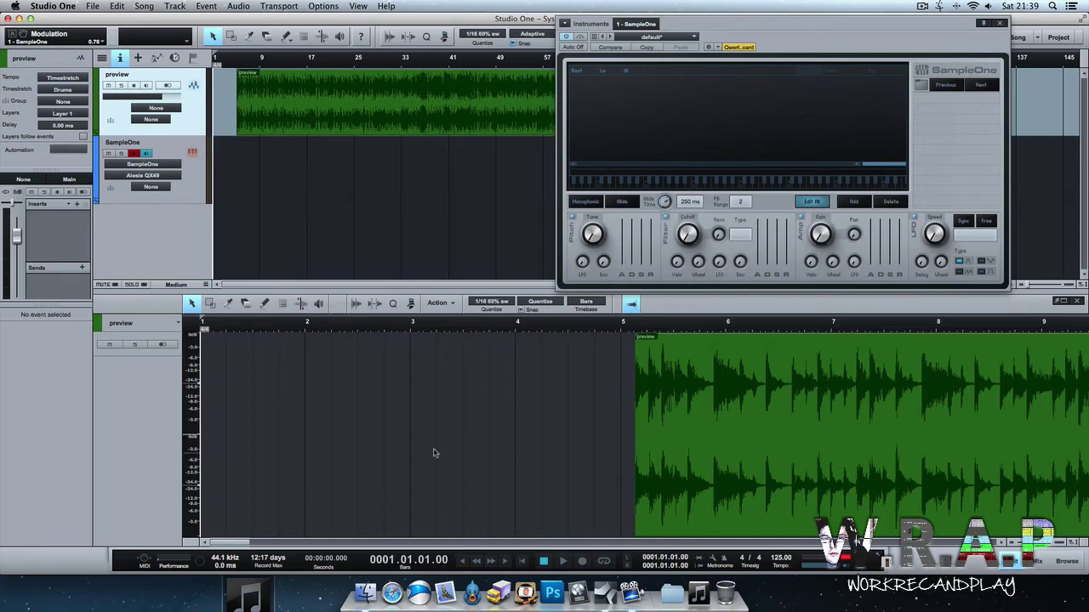
Split the start of the remaining preview clip at the hits around 5.1.3, 5.2.1, 5.2.3 and 5.3.1.
{"action": "scroll", "coordinate": [658, 364], "scroll_direction": "up", "scroll_amount": 10}
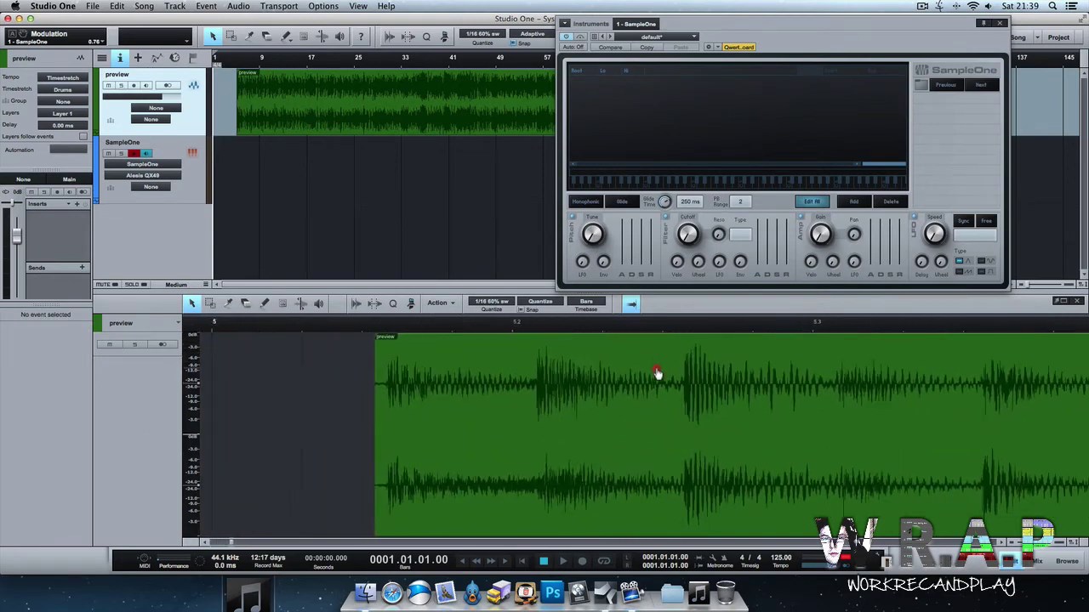
{"action": "key", "text": "3"}
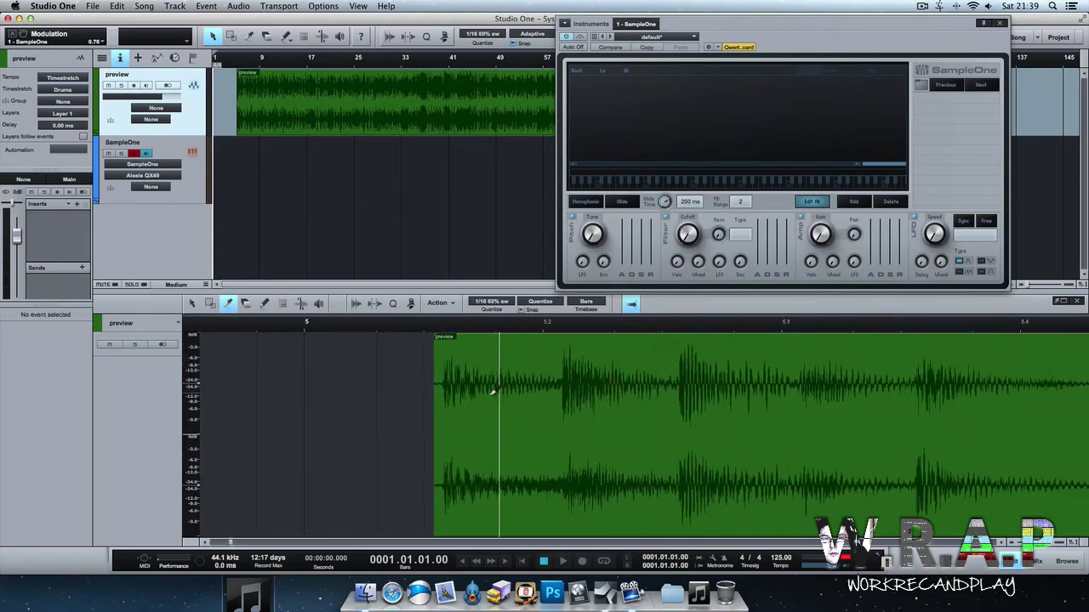
{"action": "left_click", "coordinate": [446, 402]}
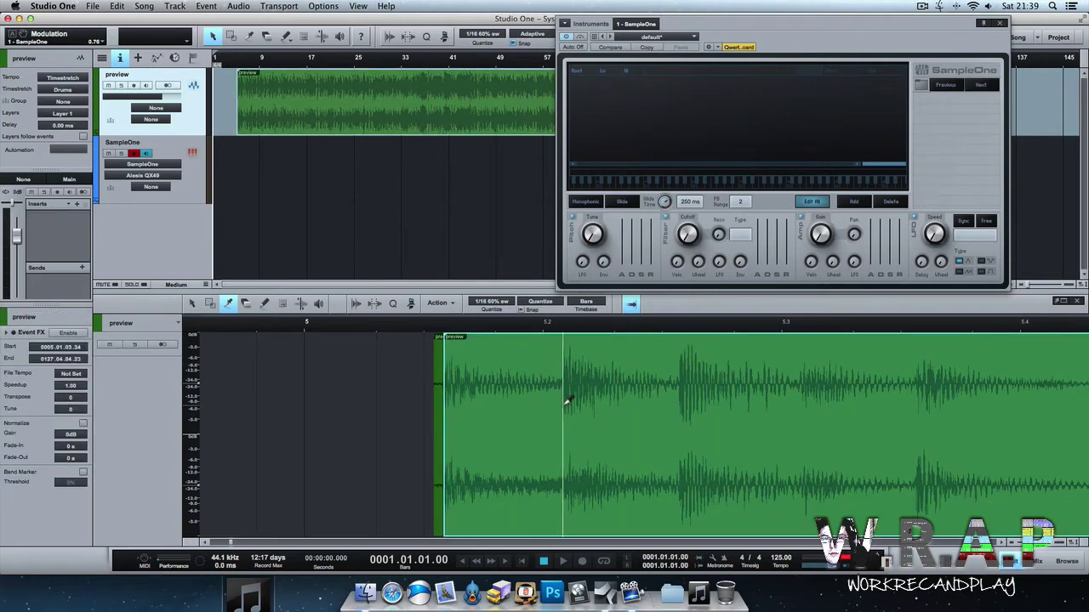
{"action": "left_click", "coordinate": [562, 402]}
{"action": "scroll", "coordinate": [700, 340], "scroll_direction": "up", "scroll_amount": 3}
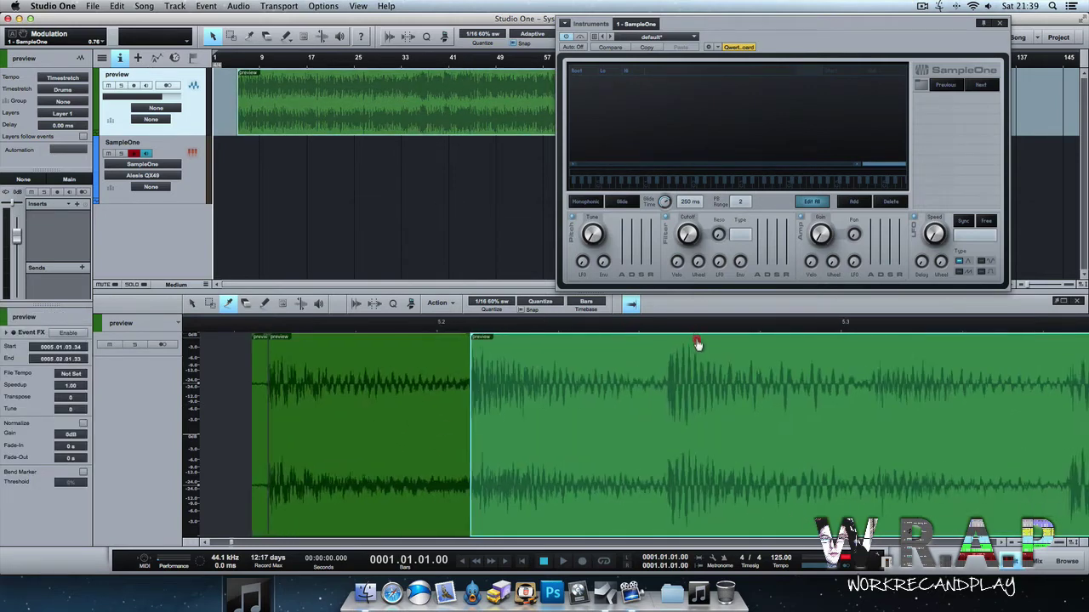
{"action": "left_click", "coordinate": [664, 381]}
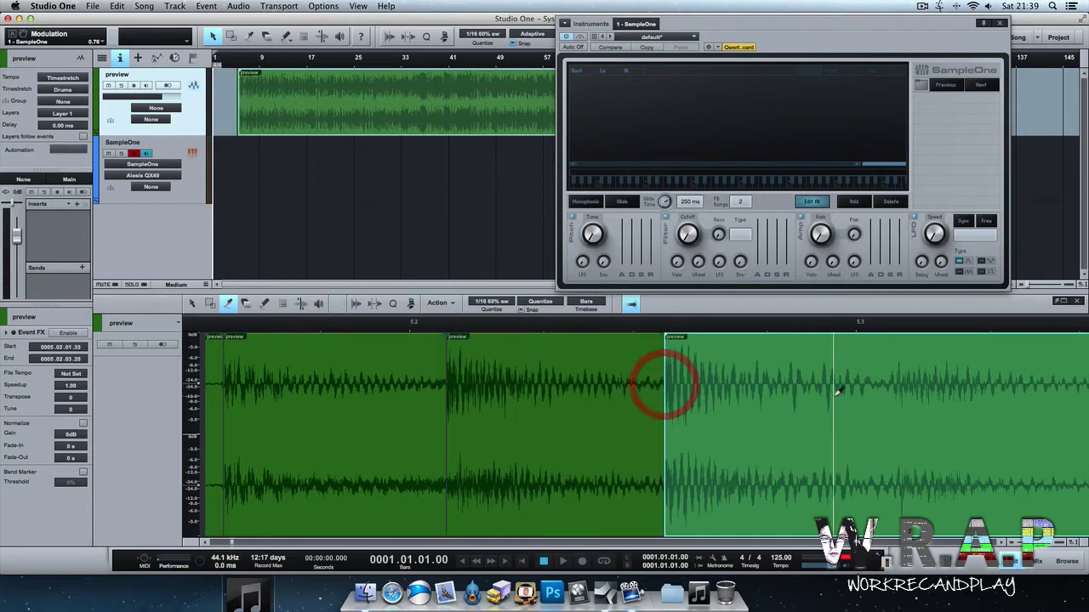
{"action": "left_click", "coordinate": [899, 393]}
Split the preview clip at the last two hits of bar 5, around 5.3.3 and 5.4.3.
{"action": "scroll", "coordinate": [900, 391], "scroll_direction": "right", "scroll_amount": 5}
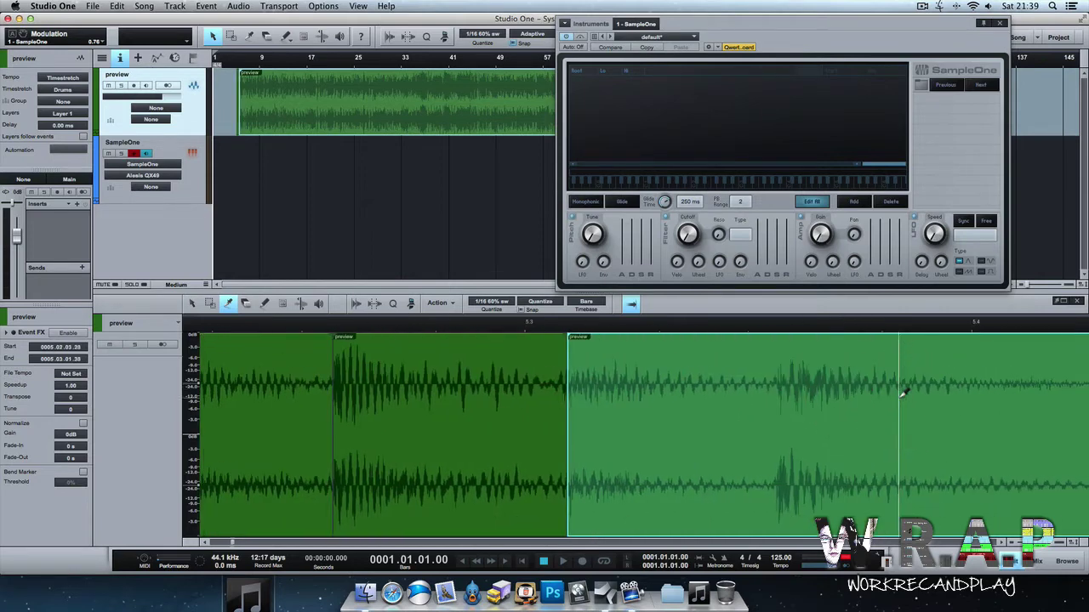
{"action": "left_click", "coordinate": [781, 412]}
{"action": "scroll", "coordinate": [791, 408], "scroll_direction": "right", "scroll_amount": 6}
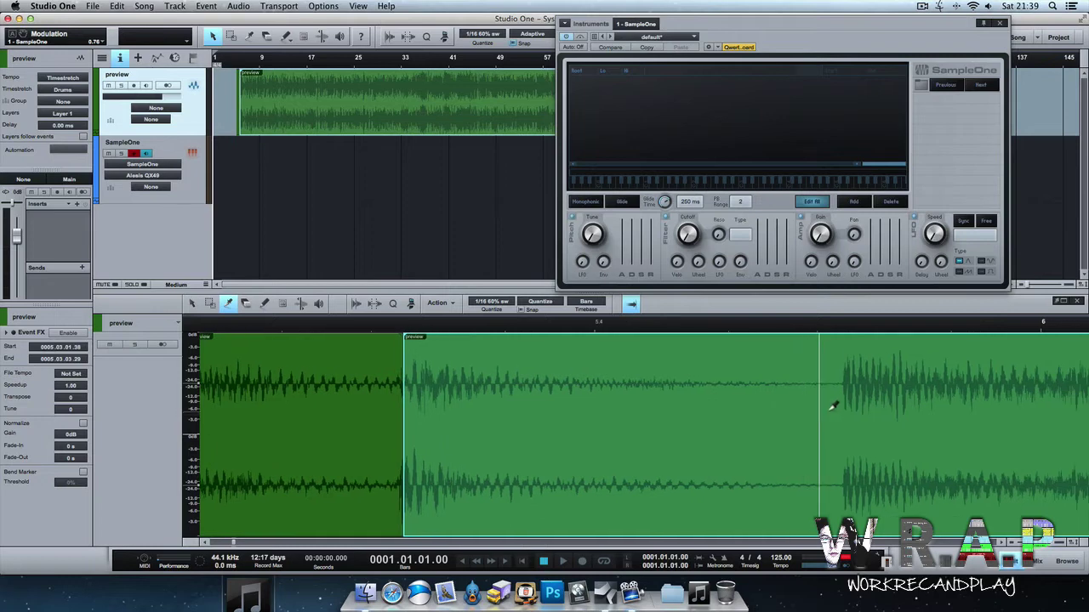
{"action": "left_click", "coordinate": [843, 408]}
Split the preview clip at the hits in bar 6, around 6.1.3, 6.2.3, 6.3.3, 6.4.1 and 6.4.3.
{"action": "scroll", "coordinate": [843, 408], "scroll_direction": "right", "scroll_amount": 7}
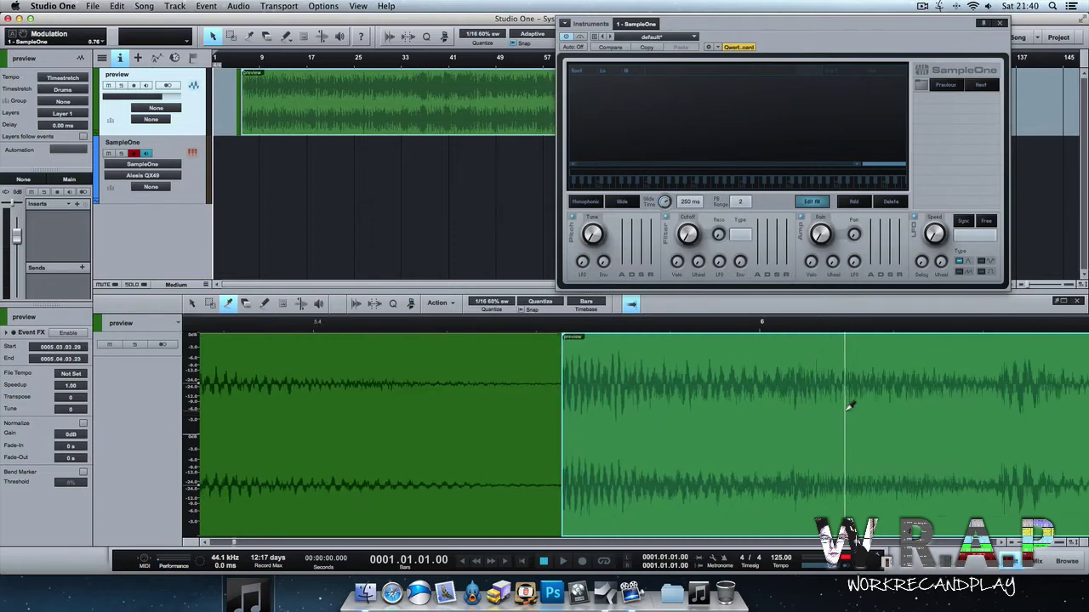
{"action": "left_click", "coordinate": [838, 407]}
{"action": "scroll", "coordinate": [839, 407], "scroll_direction": "right", "scroll_amount": 6}
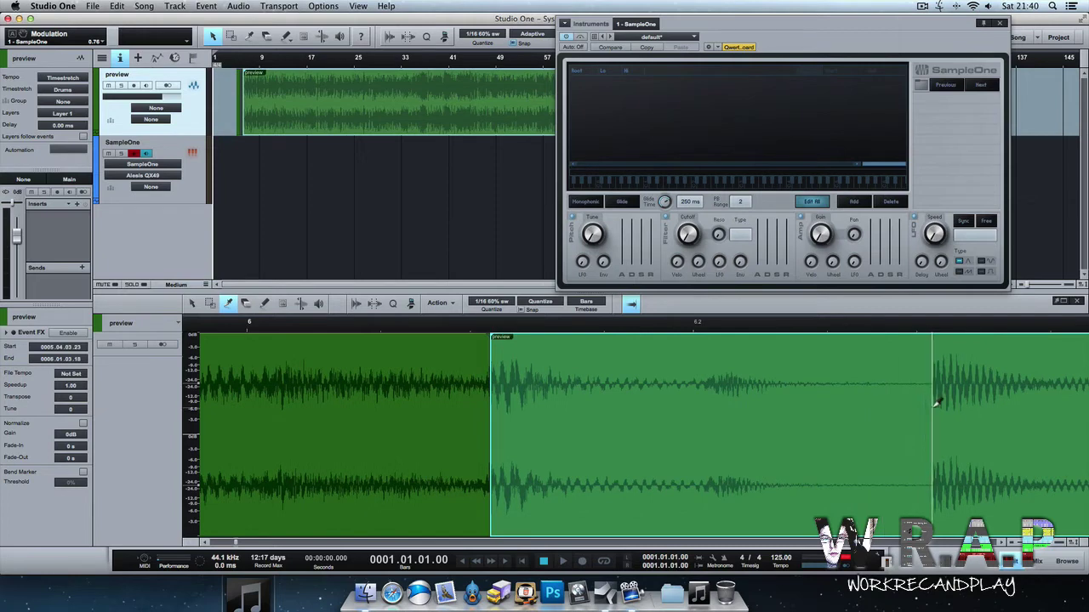
{"action": "left_click", "coordinate": [933, 405]}
{"action": "scroll", "coordinate": [931, 403], "scroll_direction": "right", "scroll_amount": 9}
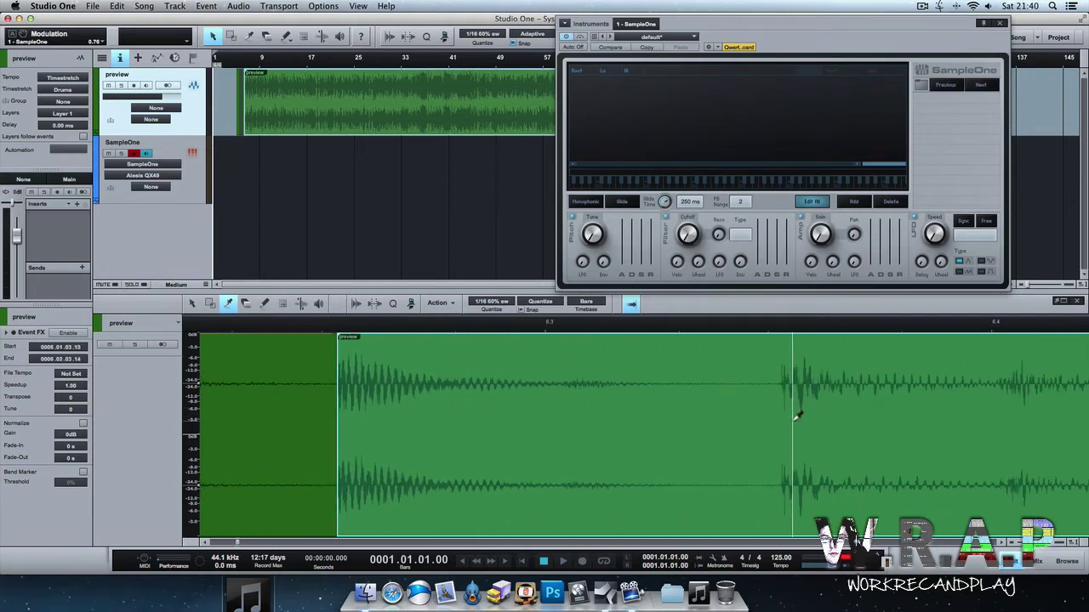
{"action": "left_click", "coordinate": [784, 417]}
{"action": "left_click", "coordinate": [1001, 418]}
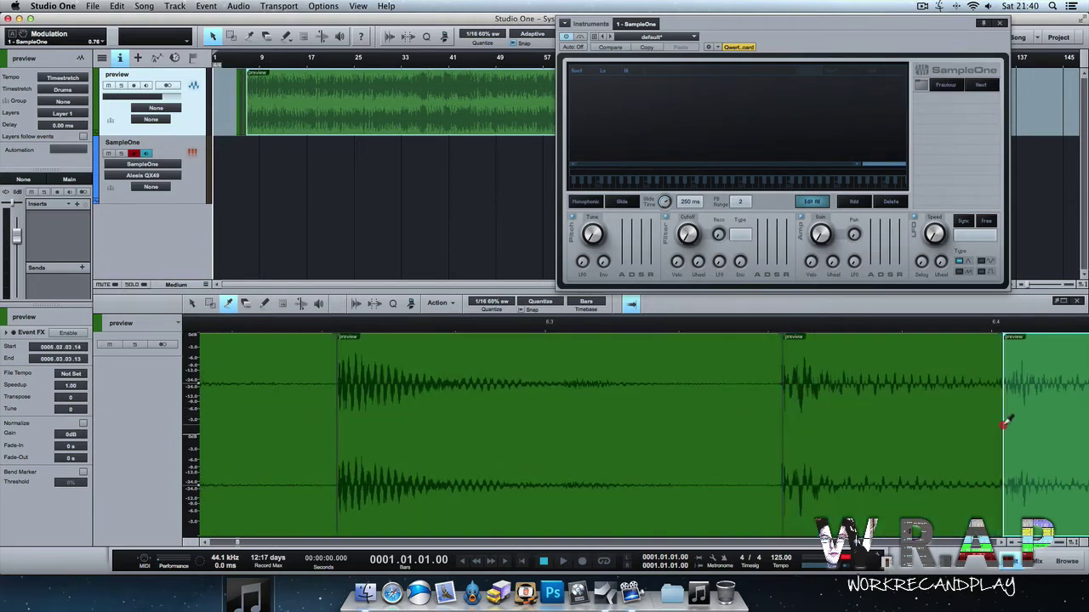
{"action": "scroll", "coordinate": [1004, 418], "scroll_direction": "right", "scroll_amount": 6}
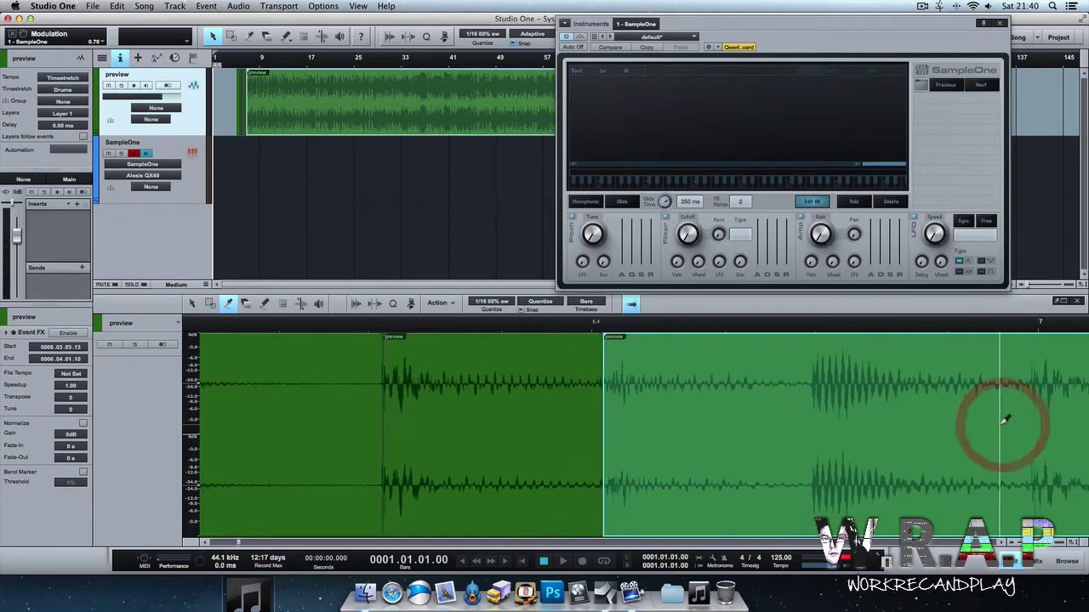
{"action": "left_click", "coordinate": [815, 432]}
Split the preview clip at the hits around 7.1.1, 7.1.3 and 7.2.1, redoing the last cut slightly later.
{"action": "scroll", "coordinate": [815, 432], "scroll_direction": "right", "scroll_amount": 4}
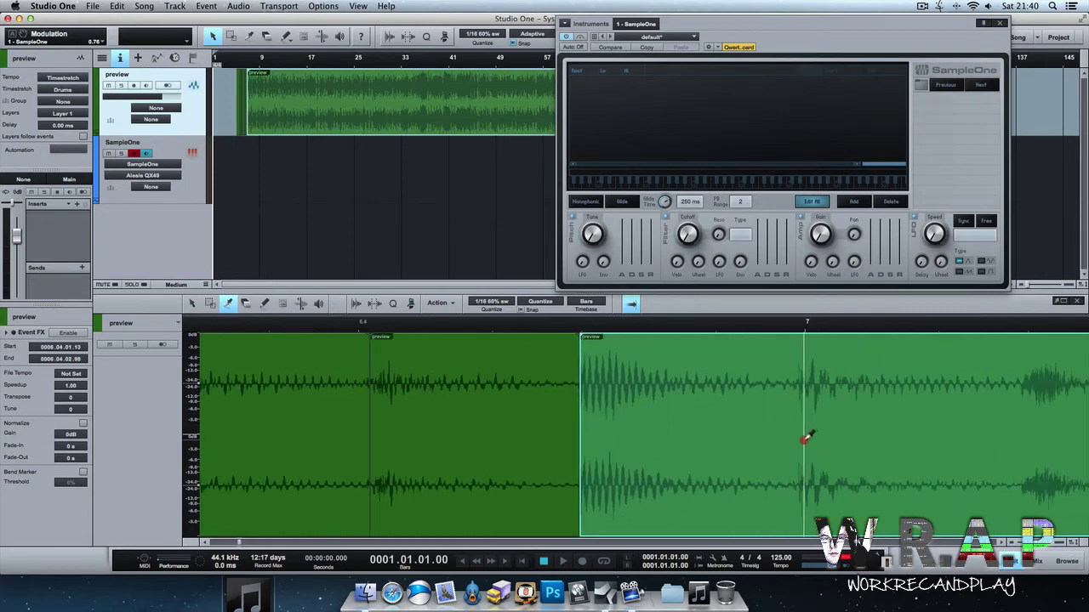
{"action": "left_click", "coordinate": [805, 439]}
{"action": "left_click", "coordinate": [1018, 448]}
{"action": "scroll", "coordinate": [979, 451], "scroll_direction": "right", "scroll_amount": 7}
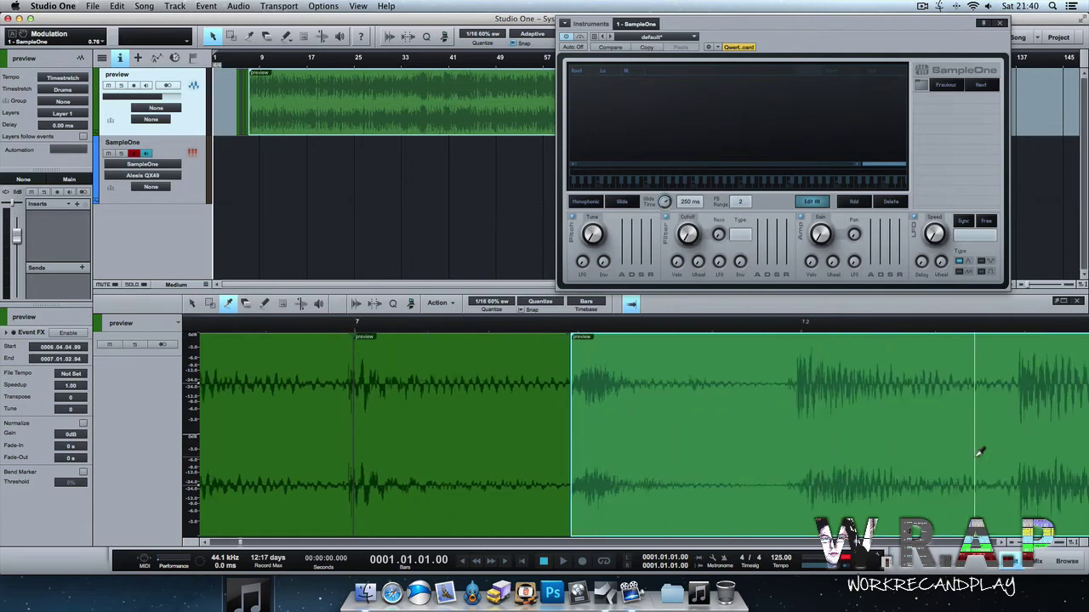
{"action": "scroll", "coordinate": [978, 451], "scroll_direction": "right", "scroll_amount": 3}
{"action": "left_click", "coordinate": [579, 487]}
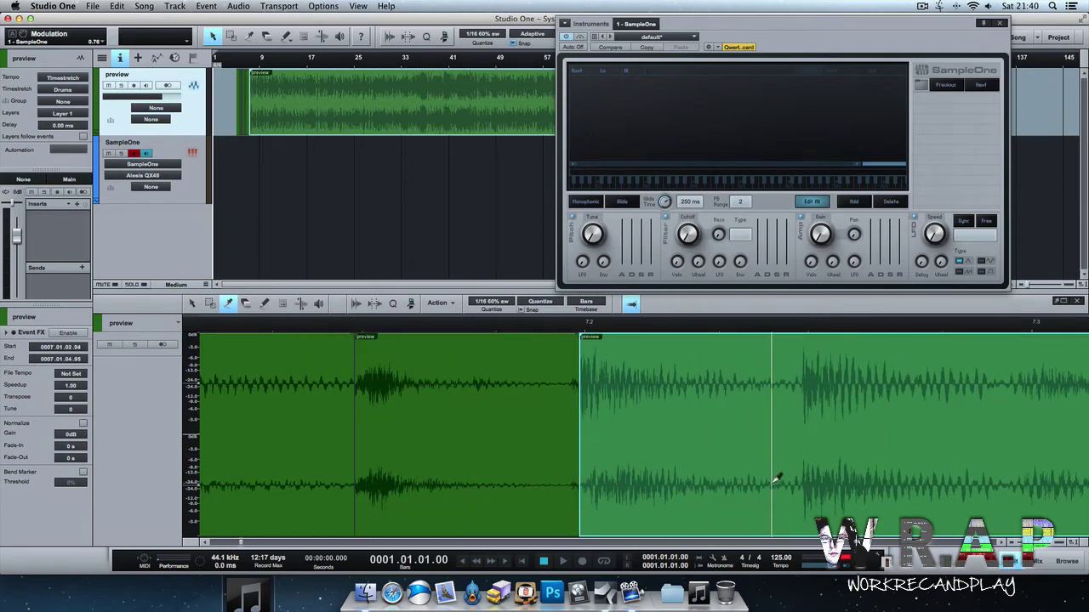
{"action": "key", "text": "super+z"}
{"action": "left_click", "coordinate": [580, 476]}
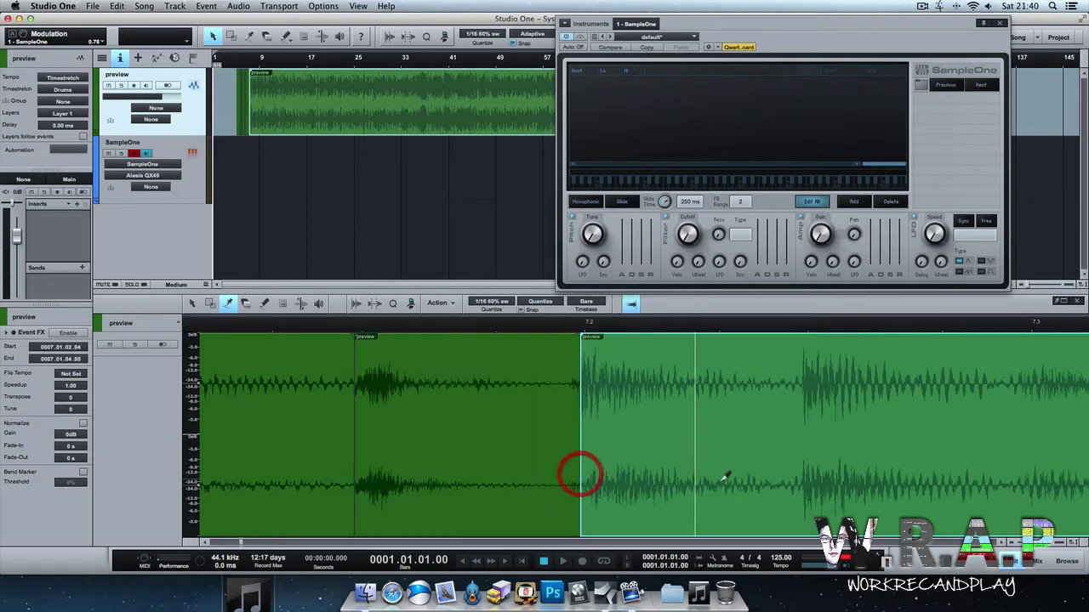
Split the preview clip at the remaining hits of bar 7, around 7.2.3, 7.3.1, 7.3.3 and 7.4.3.
{"action": "left_click", "coordinate": [803, 476]}
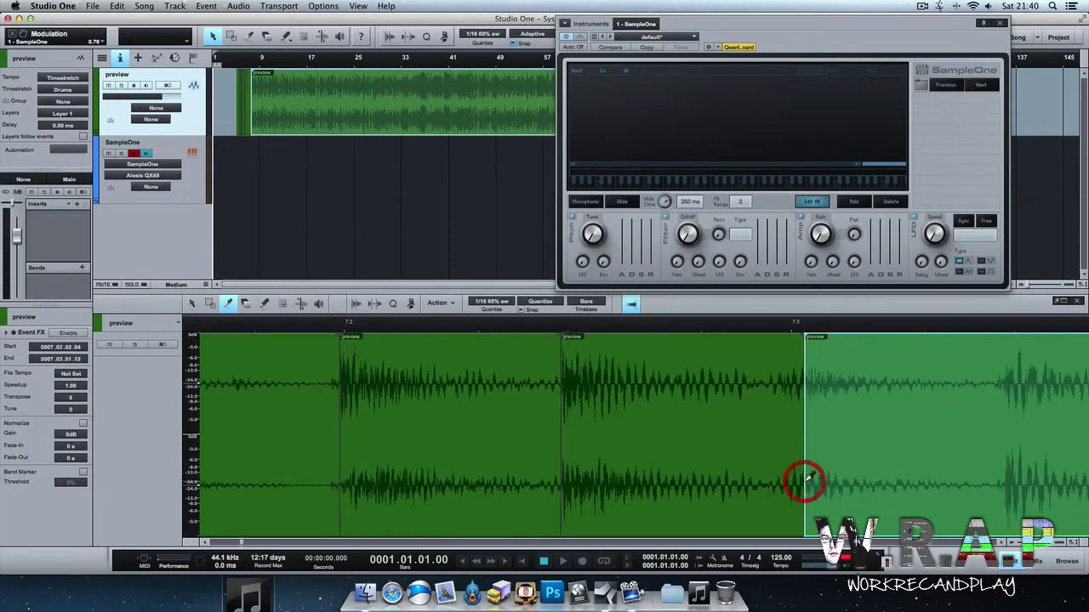
{"action": "scroll", "coordinate": [803, 480], "scroll_direction": "right", "scroll_amount": 3}
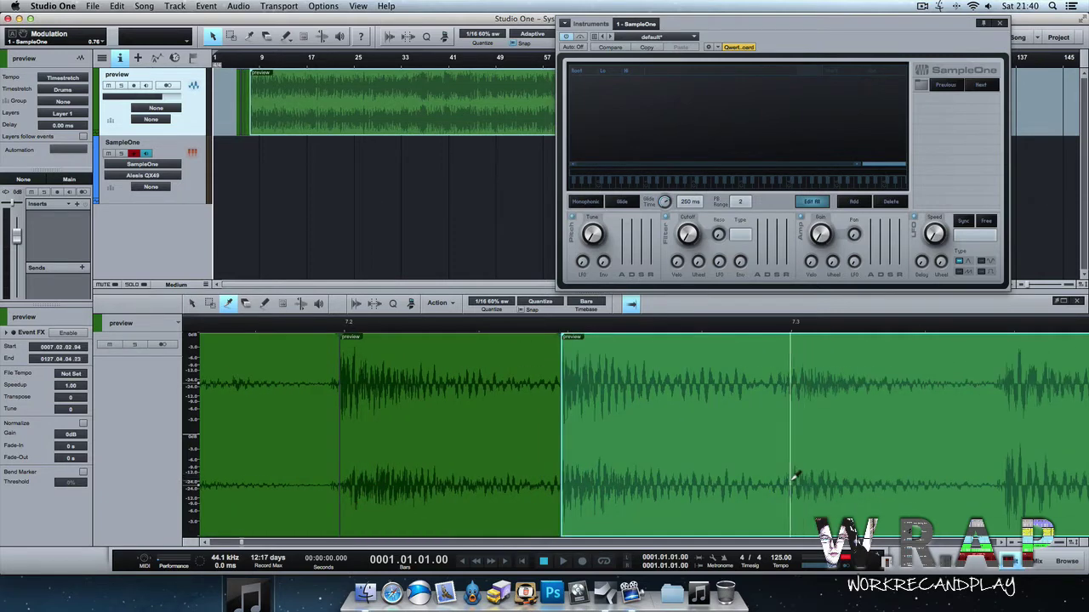
{"action": "left_click", "coordinate": [793, 478]}
{"action": "scroll", "coordinate": [795, 478], "scroll_direction": "right", "scroll_amount": 4}
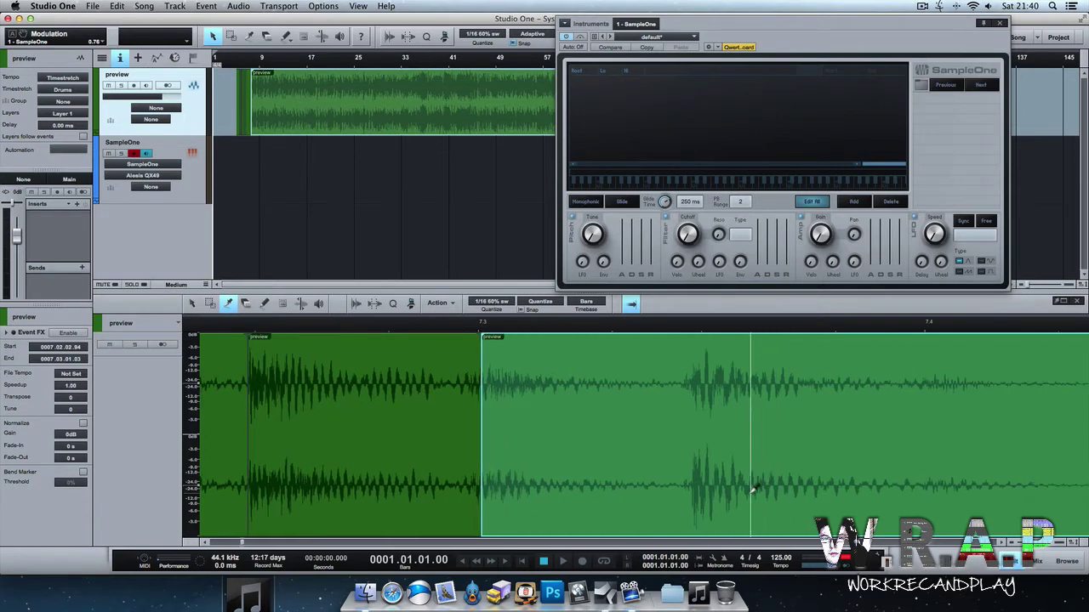
{"action": "left_click", "coordinate": [696, 495]}
{"action": "scroll", "coordinate": [782, 496], "scroll_direction": "right", "scroll_amount": 4}
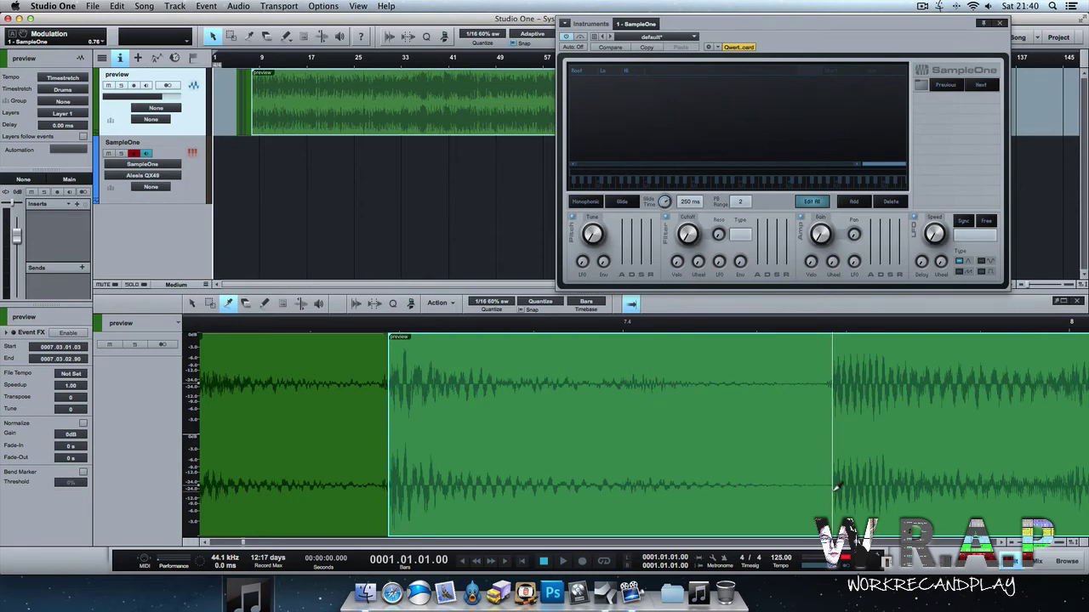
{"action": "left_click", "coordinate": [831, 489]}
Split the preview clip at the first hits of bar 8, around 8.1.3, 8.2.1 and 8.2.3.
{"action": "scroll", "coordinate": [791, 491], "scroll_direction": "right", "scroll_amount": 7}
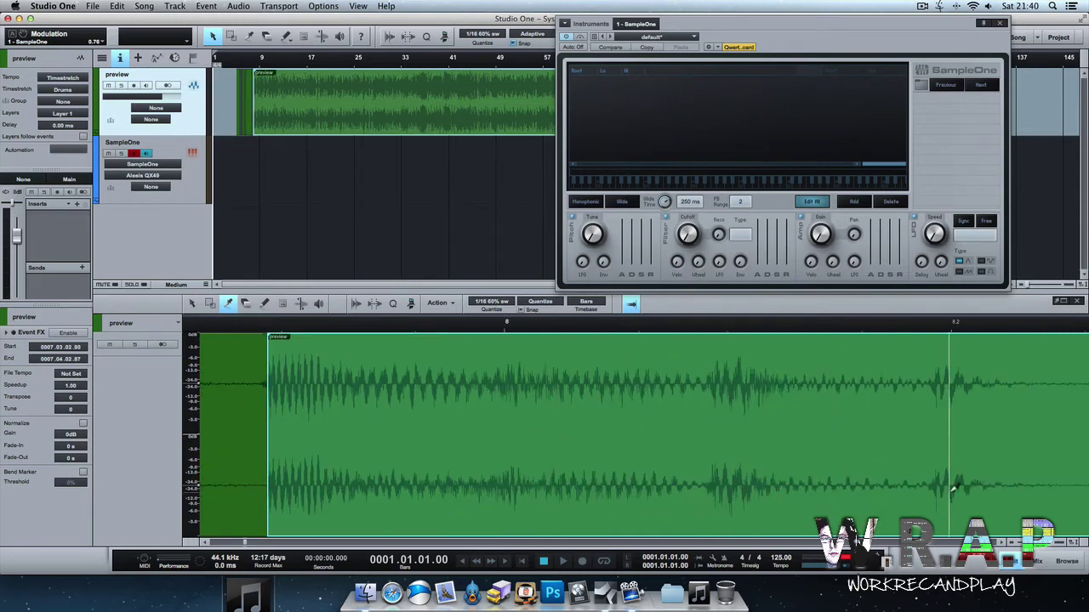
{"action": "left_click", "coordinate": [711, 497]}
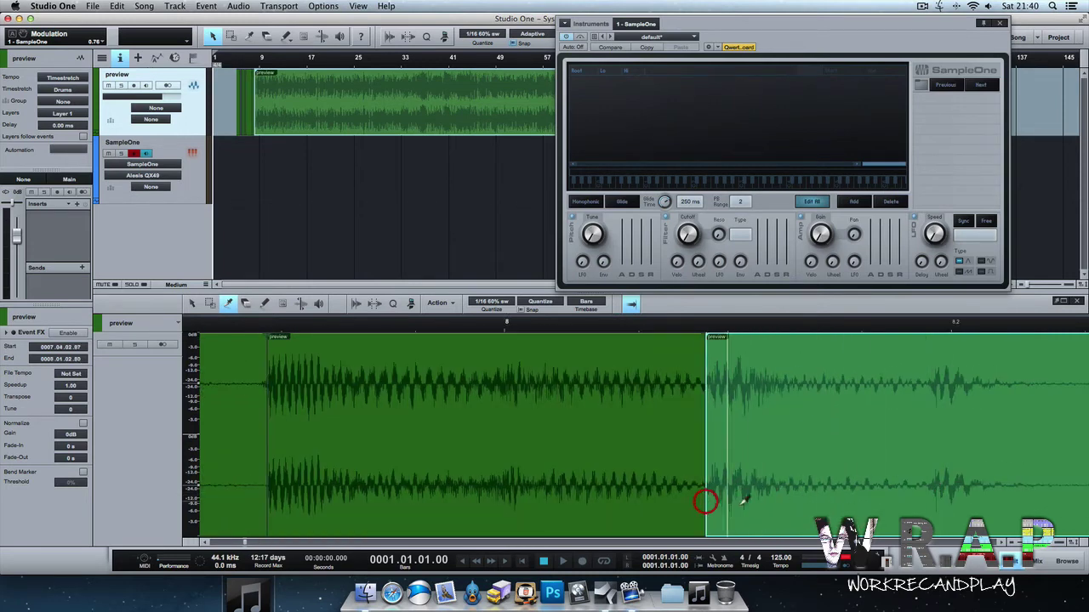
{"action": "left_click", "coordinate": [933, 493]}
{"action": "scroll", "coordinate": [930, 498], "scroll_direction": "right", "scroll_amount": 7}
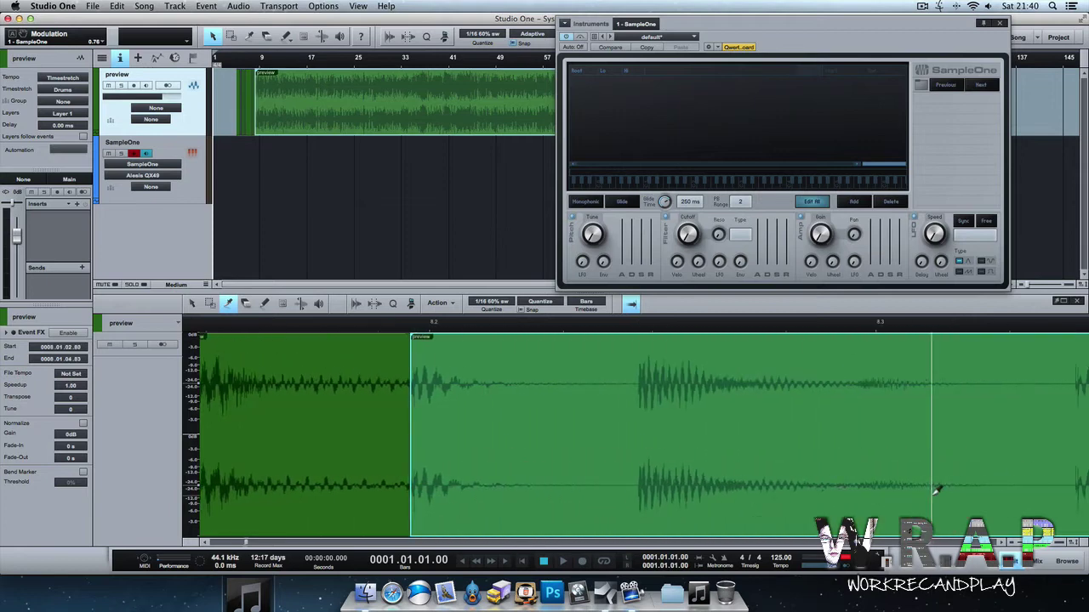
{"action": "left_click", "coordinate": [614, 503]}
Split the preview clip at the hits around 8.3.3 and 8.4.1, undoing and redoing each misplaced cut.
{"action": "scroll", "coordinate": [757, 499], "scroll_direction": "right", "scroll_amount": 6}
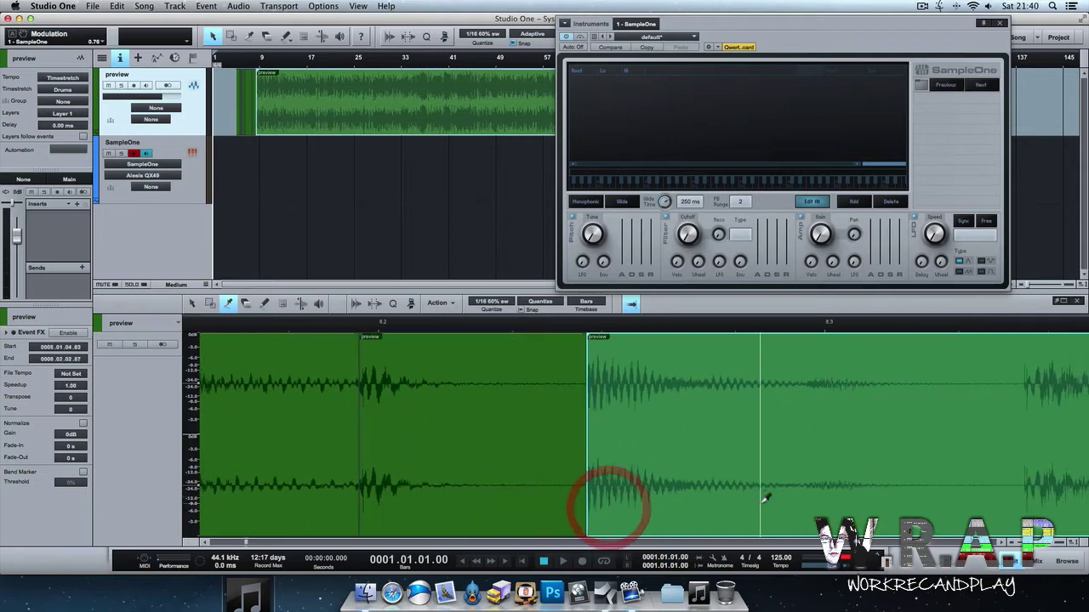
{"action": "left_click", "coordinate": [594, 511]}
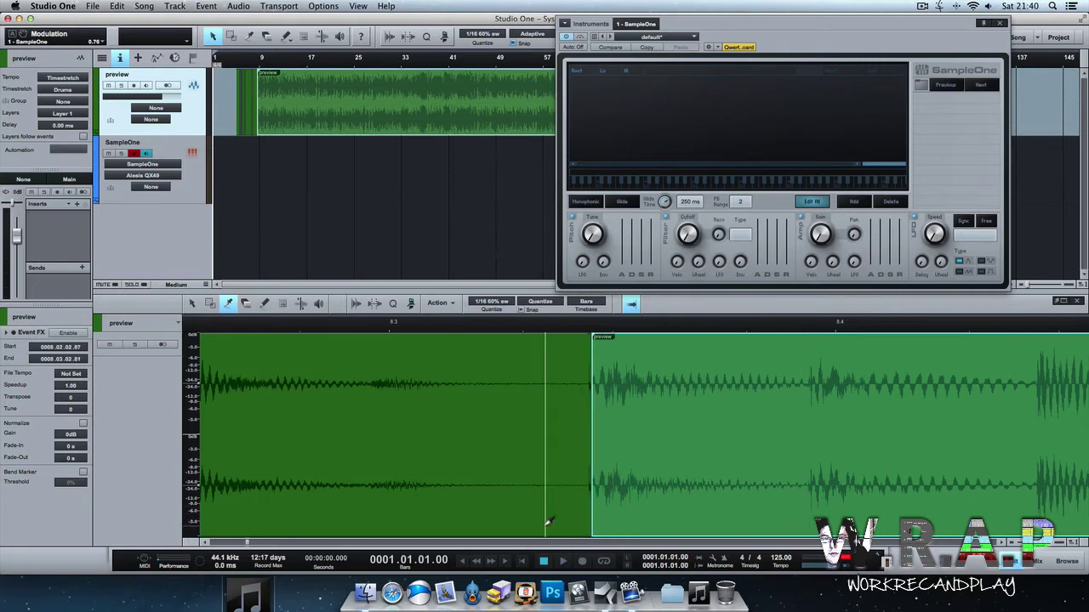
{"action": "key", "text": "super+z"}
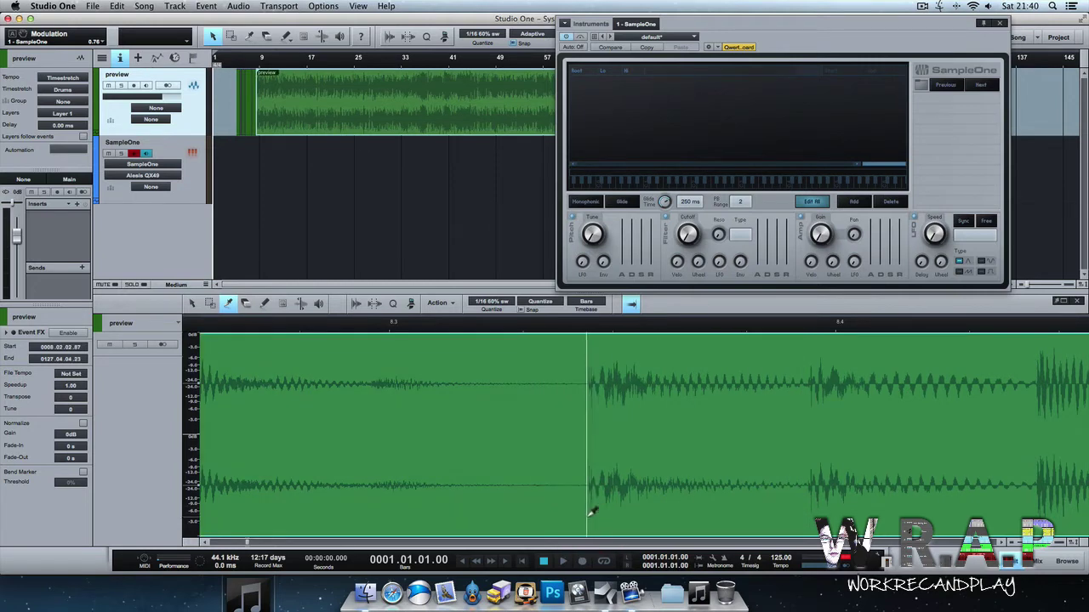
{"action": "left_click", "coordinate": [587, 510]}
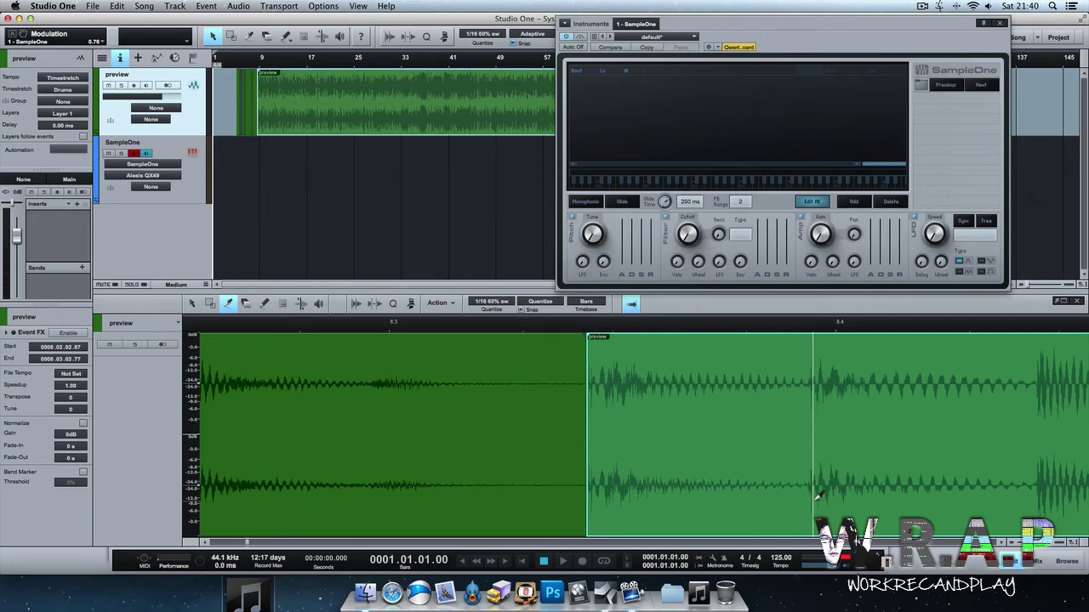
{"action": "left_click", "coordinate": [814, 494]}
{"action": "scroll", "coordinate": [630, 493], "scroll_direction": "right", "scroll_amount": 5}
{"action": "key", "text": "super+z"}
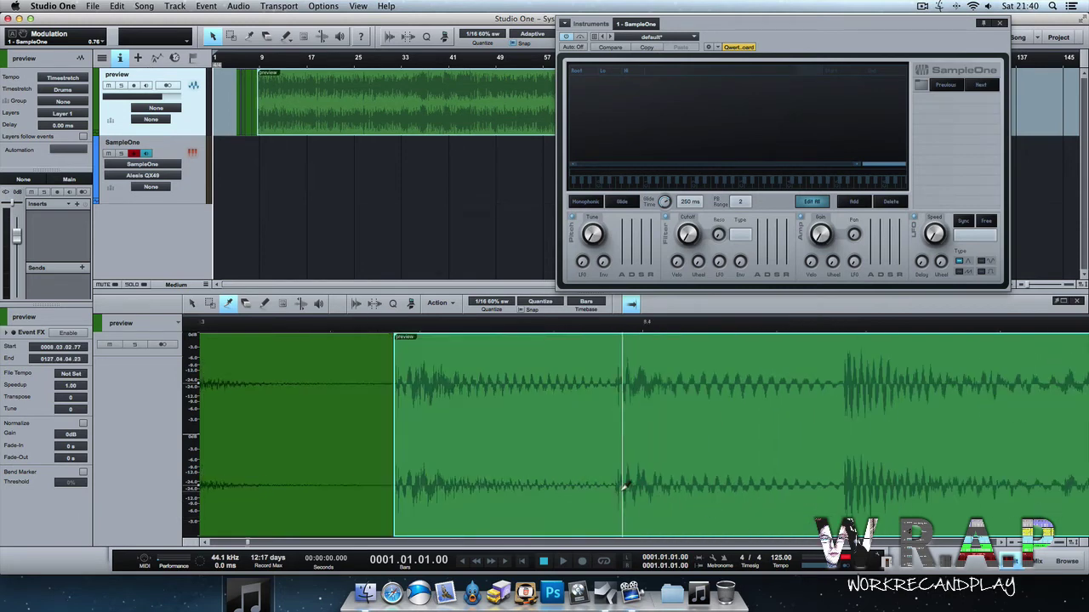
{"action": "left_click", "coordinate": [619, 488]}
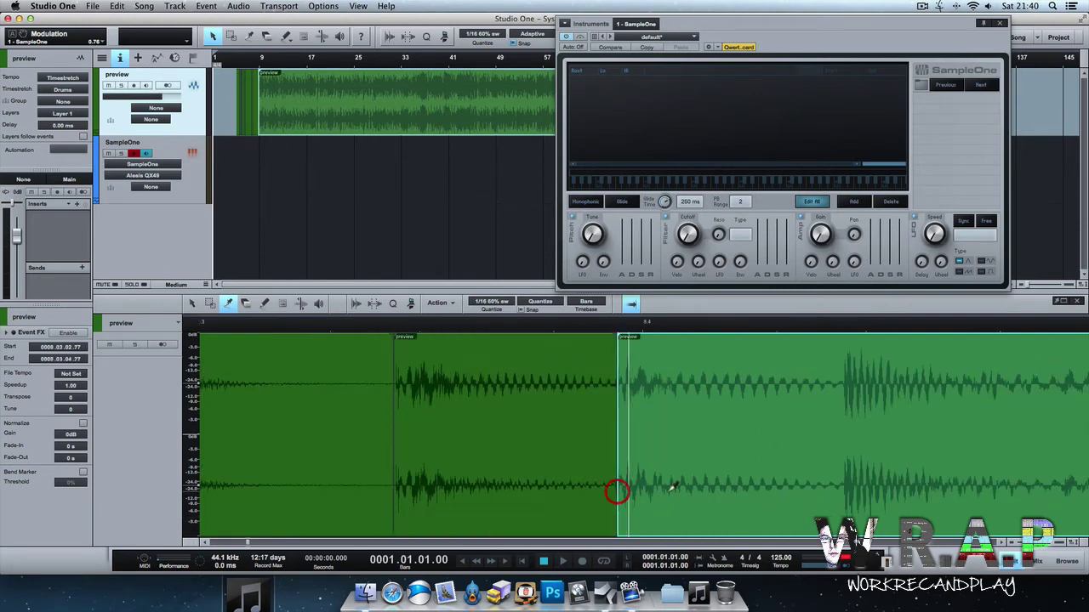
Split the preview clip at the hits around 8.4.3 and 9.1.3.
{"action": "left_click", "coordinate": [843, 482]}
{"action": "scroll", "coordinate": [851, 480], "scroll_direction": "right", "scroll_amount": 7}
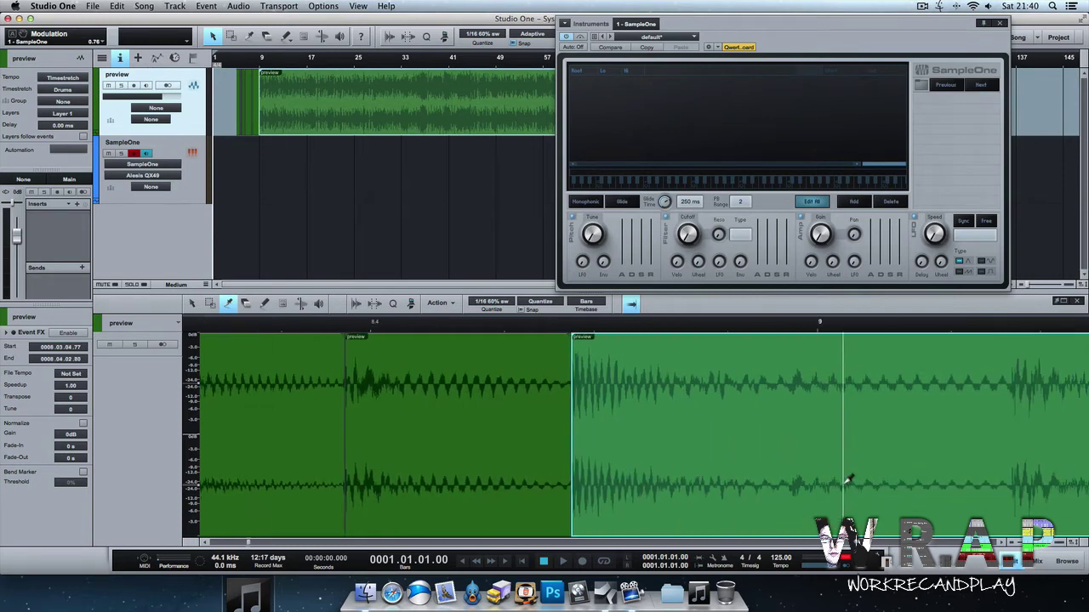
{"action": "left_click", "coordinate": [1015, 479]}
{"action": "scroll", "coordinate": [1012, 481], "scroll_direction": "right", "scroll_amount": 14}
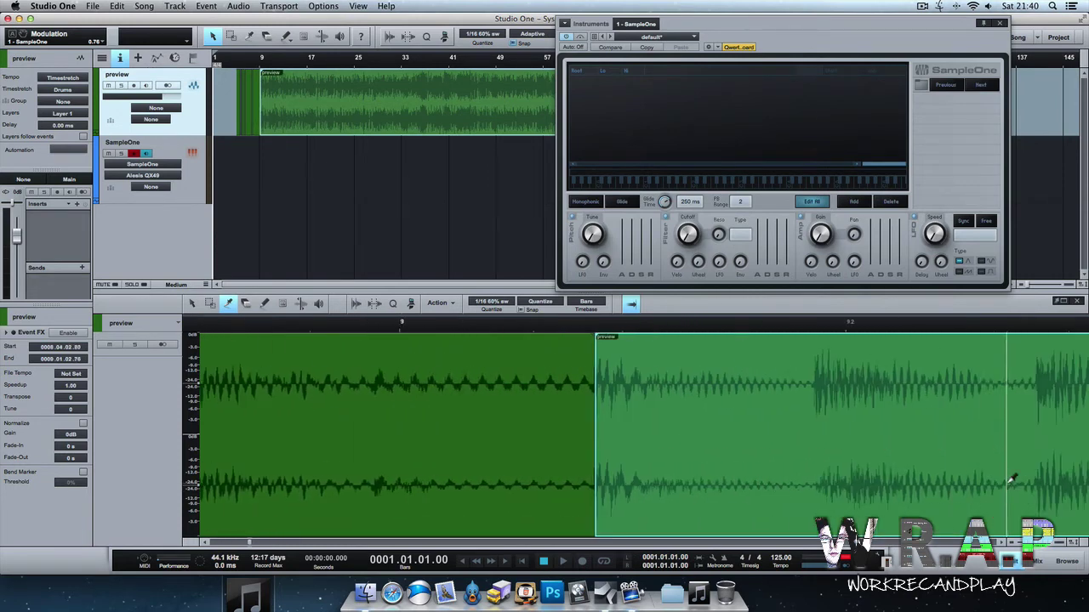
Split the preview clip at the remaining hits of bar 9, around 9.2.1, 9.2.3, 9.3.3 and 9.4.3.
{"action": "left_click", "coordinate": [688, 524]}
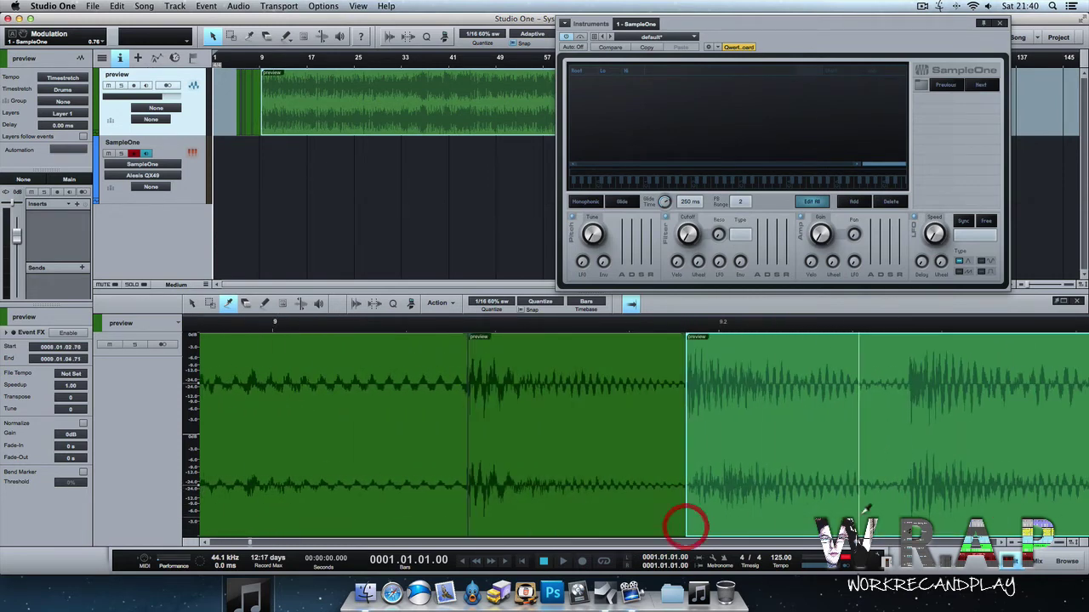
{"action": "left_click", "coordinate": [909, 500]}
{"action": "scroll", "coordinate": [851, 504], "scroll_direction": "right", "scroll_amount": 13}
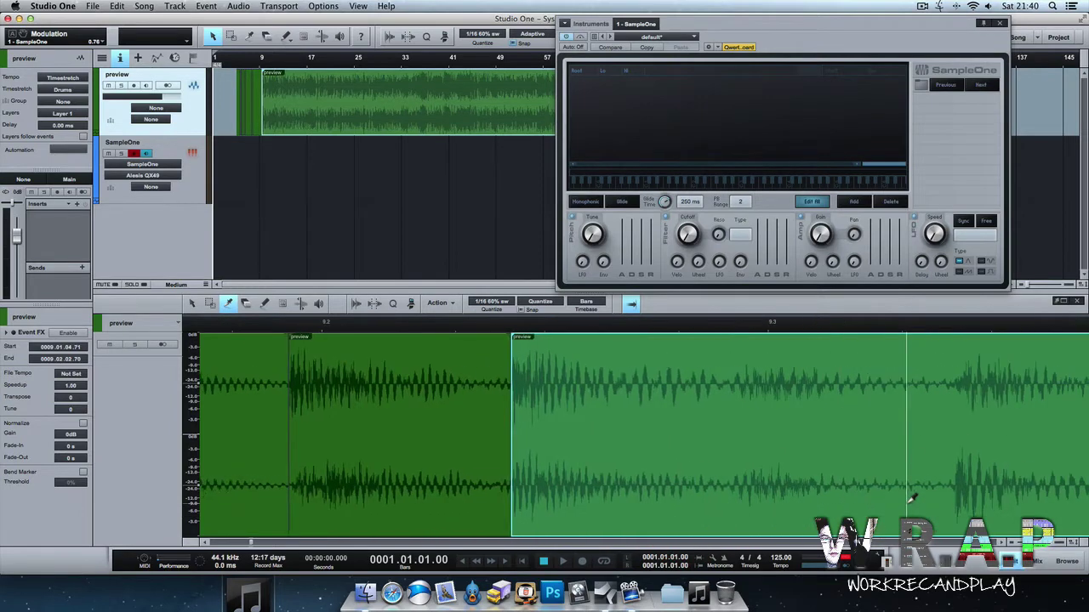
{"action": "left_click", "coordinate": [843, 508]}
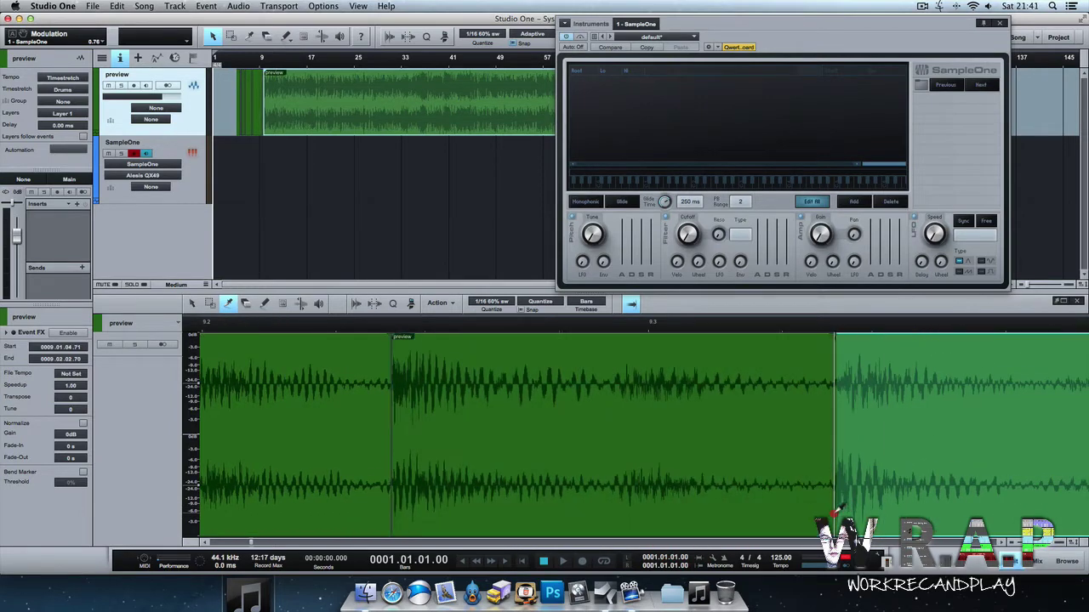
{"action": "scroll", "coordinate": [851, 509], "scroll_direction": "right", "scroll_amount": 12}
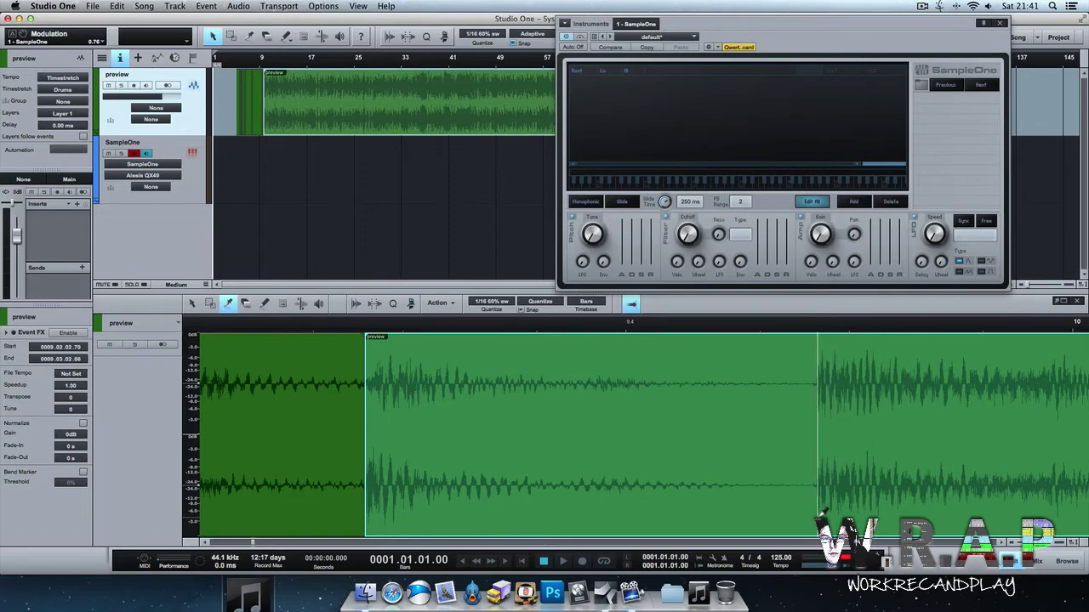
{"action": "left_click", "coordinate": [816, 514]}
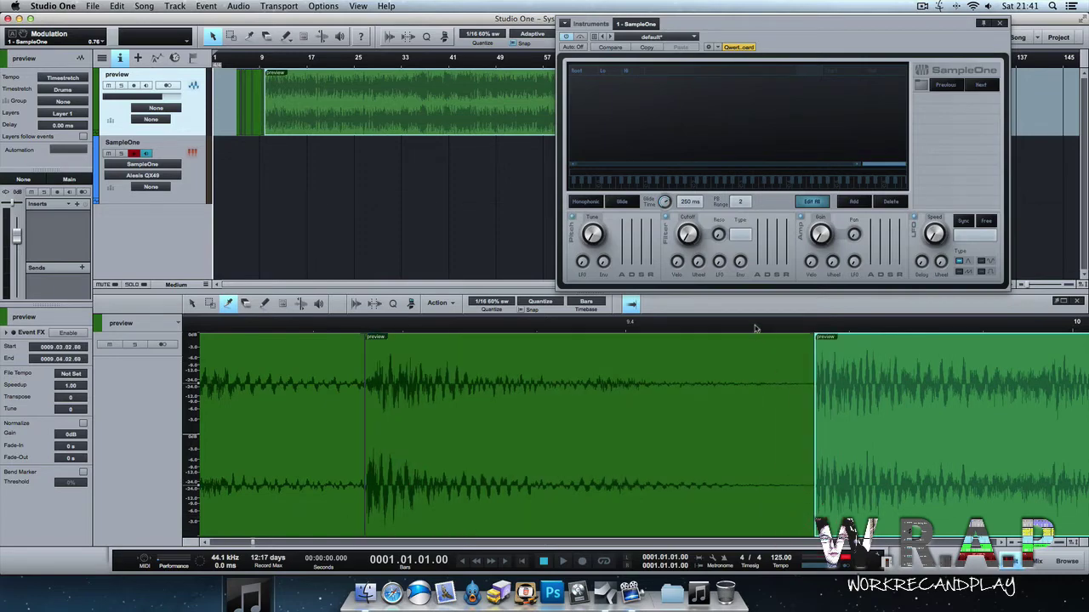
Recolour all the slices between bars 5 and 10 olive green and load them into SampleOne.
{"action": "left_click_drag", "start_coordinate": [756, 326], "coordinate": [750, 266]}
{"action": "left_click_drag", "start_coordinate": [381, 451], "coordinate": [708, 457]}
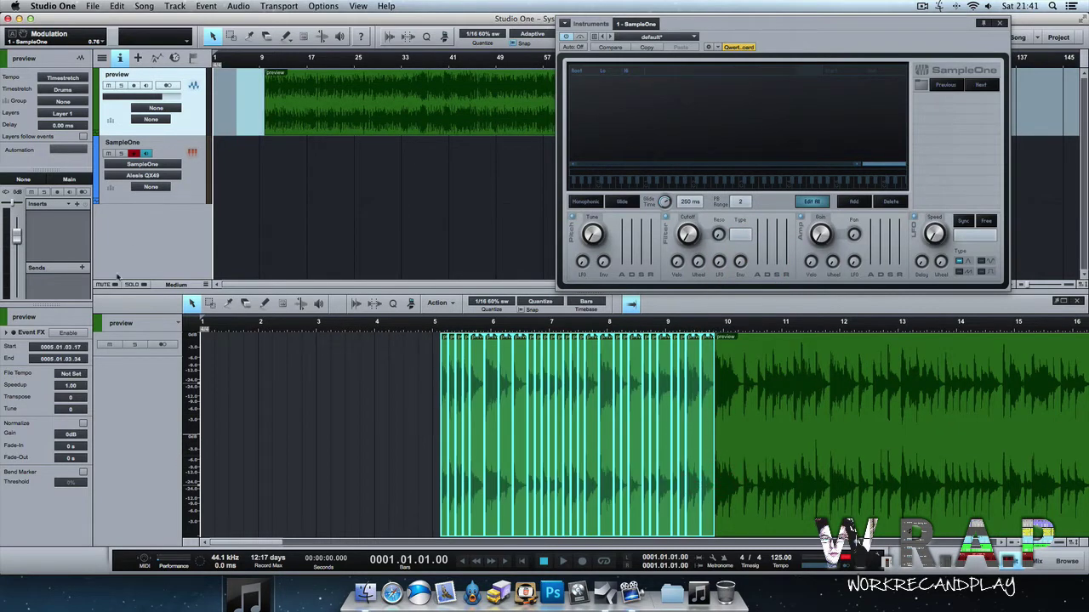
{"action": "left_click", "coordinate": [98, 324]}
{"action": "left_click", "coordinate": [8, 322]}
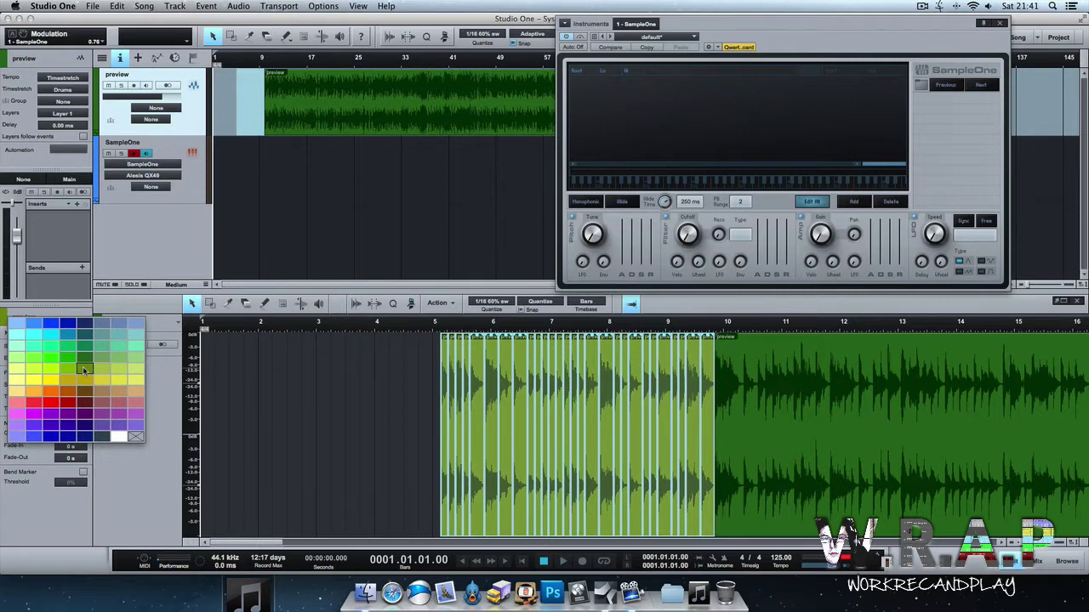
{"action": "left_click", "coordinate": [85, 370]}
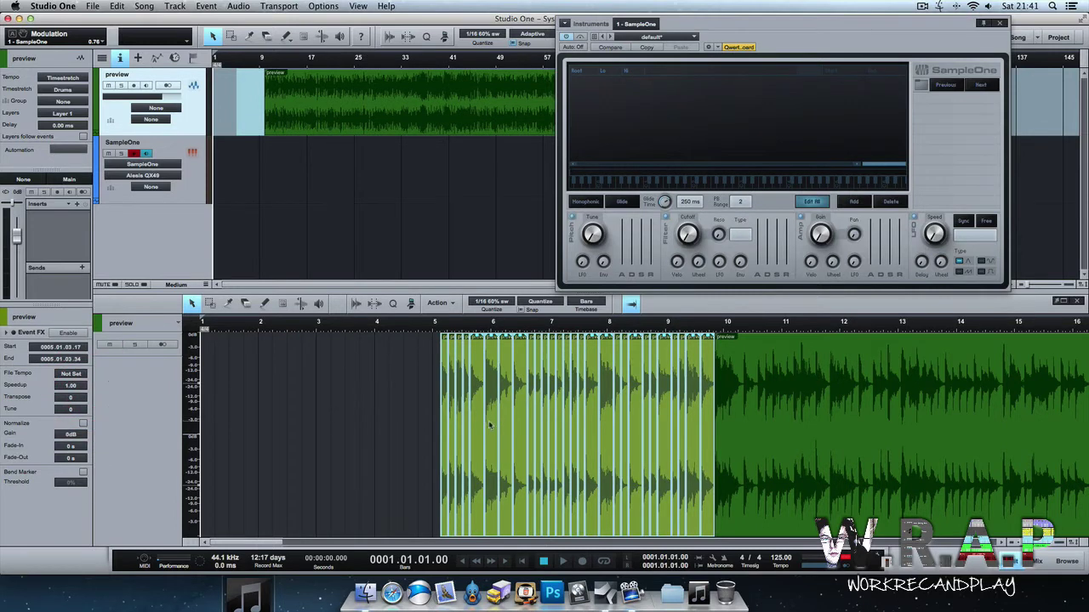
{"action": "left_click_drag", "start_coordinate": [490, 425], "coordinate": [940, 115]}
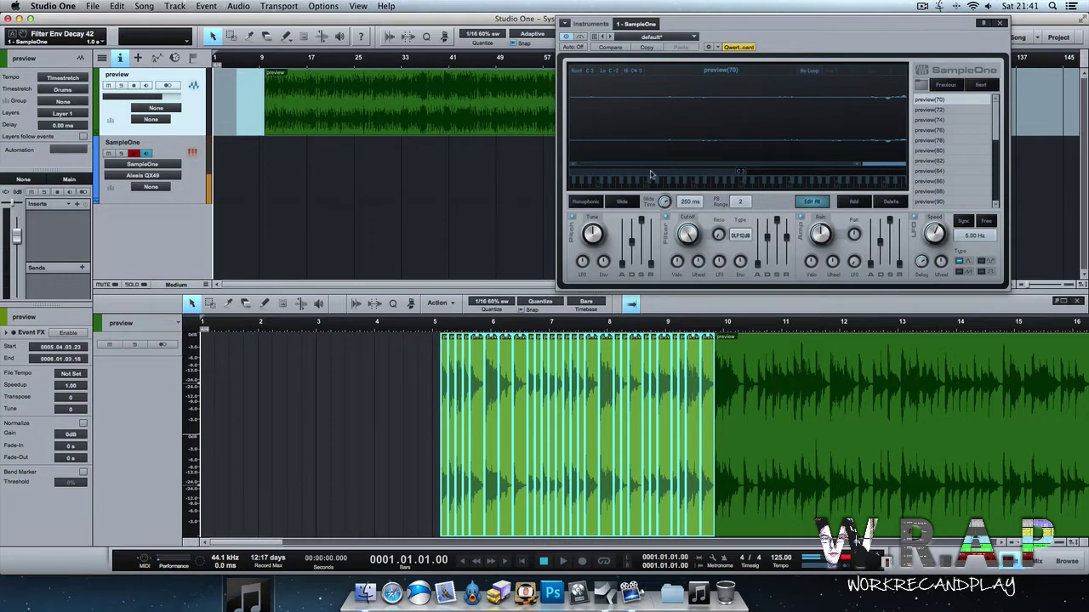
Create an instrument part from 1.1.1 to 20.1.1 on the SampleOne track and mute the preview track.
{"action": "double_click", "coordinate": [244, 180]}
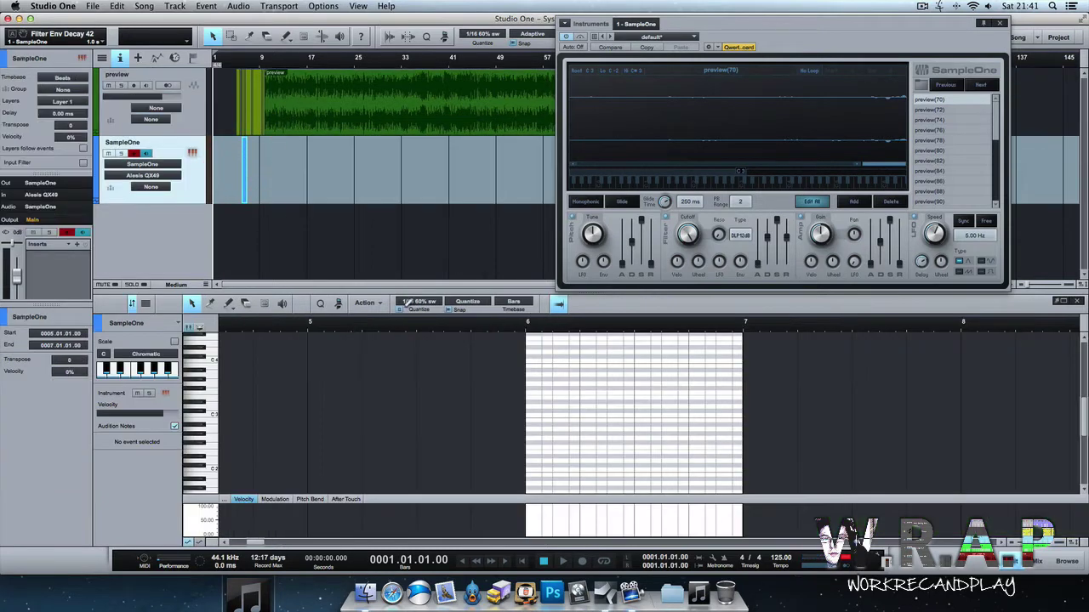
{"action": "left_click_drag", "start_coordinate": [247, 193], "coordinate": [345, 194]}
{"action": "left_click_drag", "start_coordinate": [272, 192], "coordinate": [242, 182]}
{"action": "left_click", "coordinate": [108, 85]}
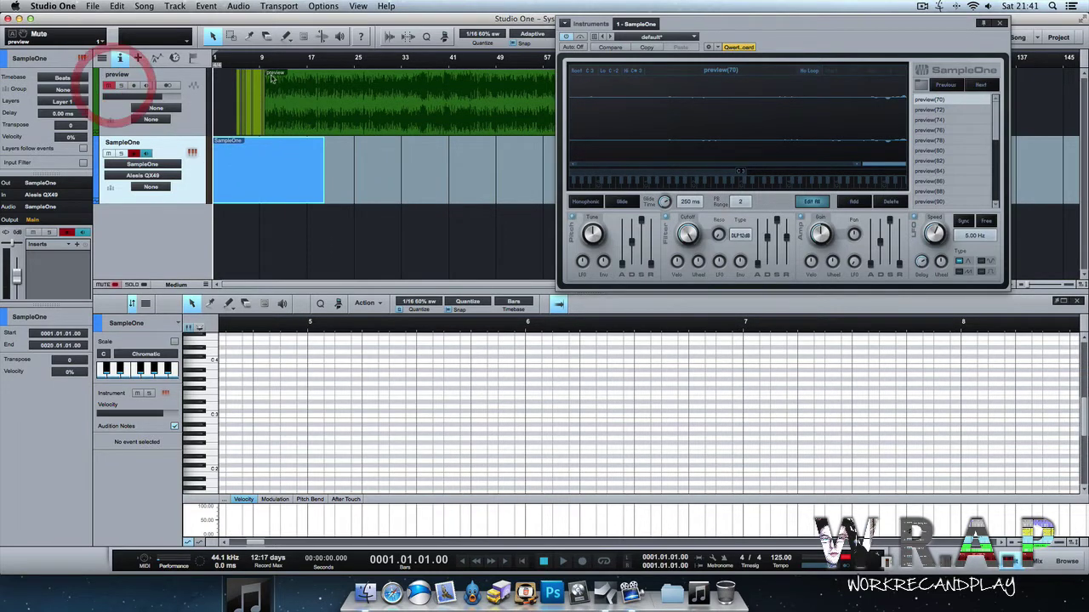
{"action": "key", "text": "comma"}
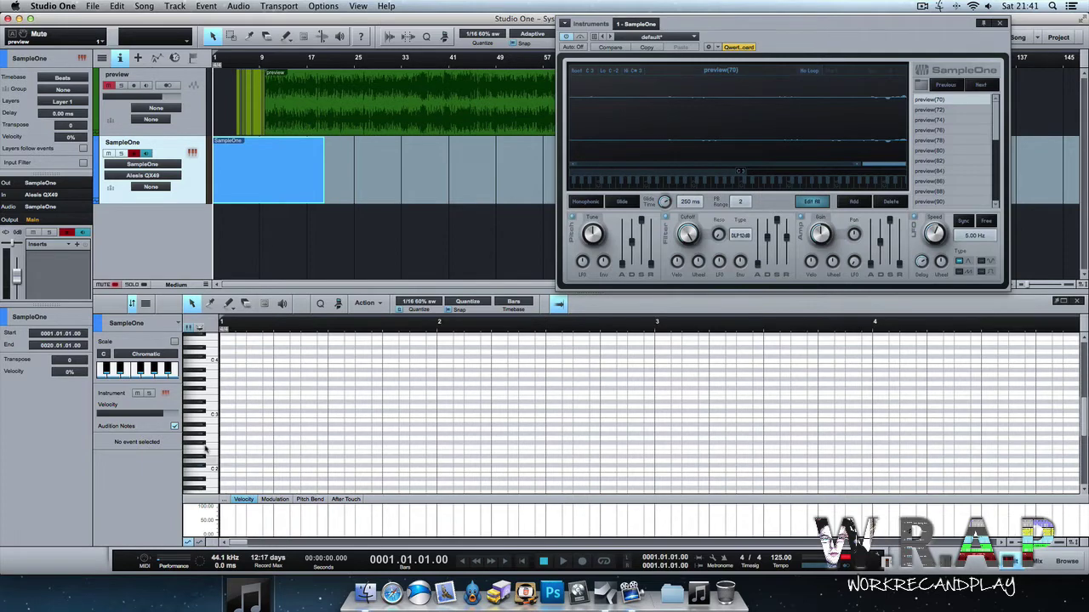
Enlarge the note editor and audition the loaded slices on the piano keys between about C3 and C4.
{"action": "left_click_drag", "start_coordinate": [529, 291], "coordinate": [518, 59]}
{"action": "left_click", "coordinate": [210, 347]}
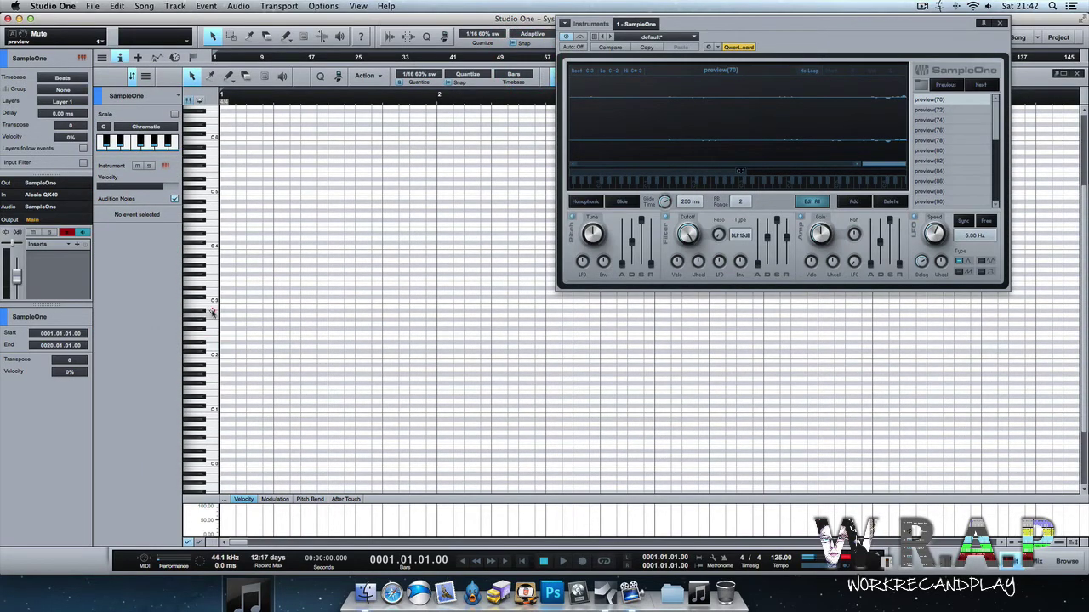
{"action": "left_click", "coordinate": [213, 308]}
{"action": "left_click", "coordinate": [211, 264]}
{"action": "left_click", "coordinate": [212, 291]}
{"action": "left_click", "coordinate": [212, 299]}
{"action": "left_click_drag", "start_coordinate": [211, 298], "coordinate": [213, 296]}
Record a pattern of mostly C4 notes, quantize all of them and shift the pattern to start at 1.1.1.
{"action": "key", "text": "KP_Multiply"}
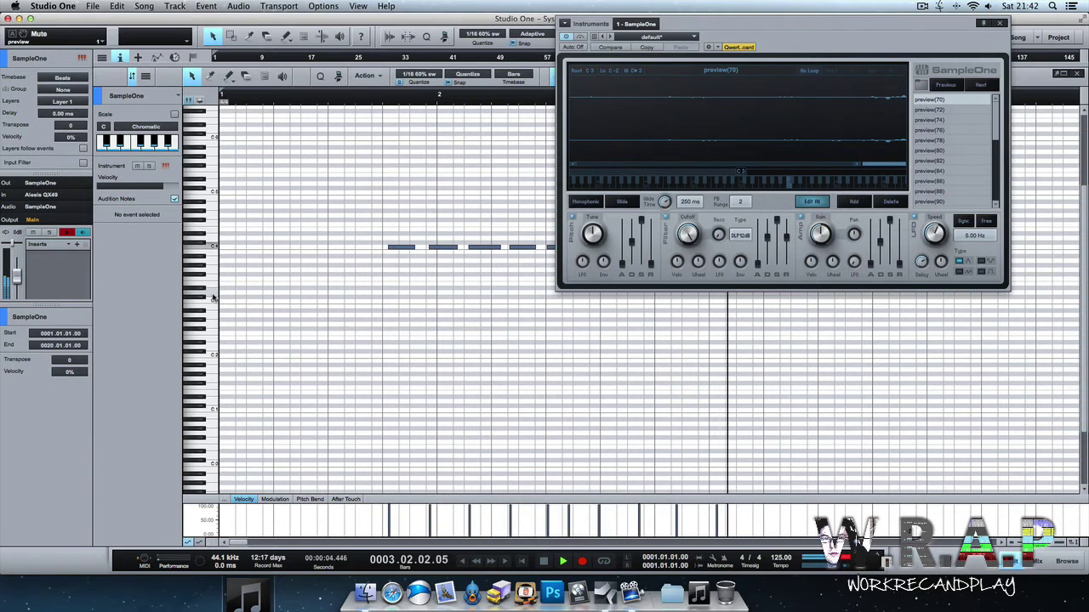
{"action": "key", "text": "space"}
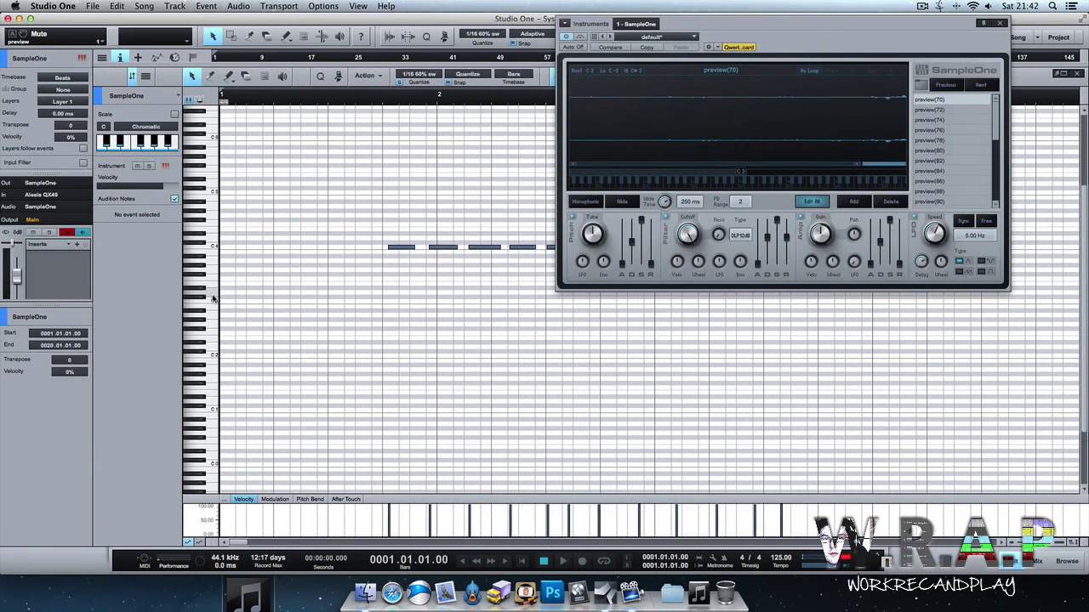
{"action": "left_click", "coordinate": [397, 286]}
{"action": "key", "text": "super+a"}
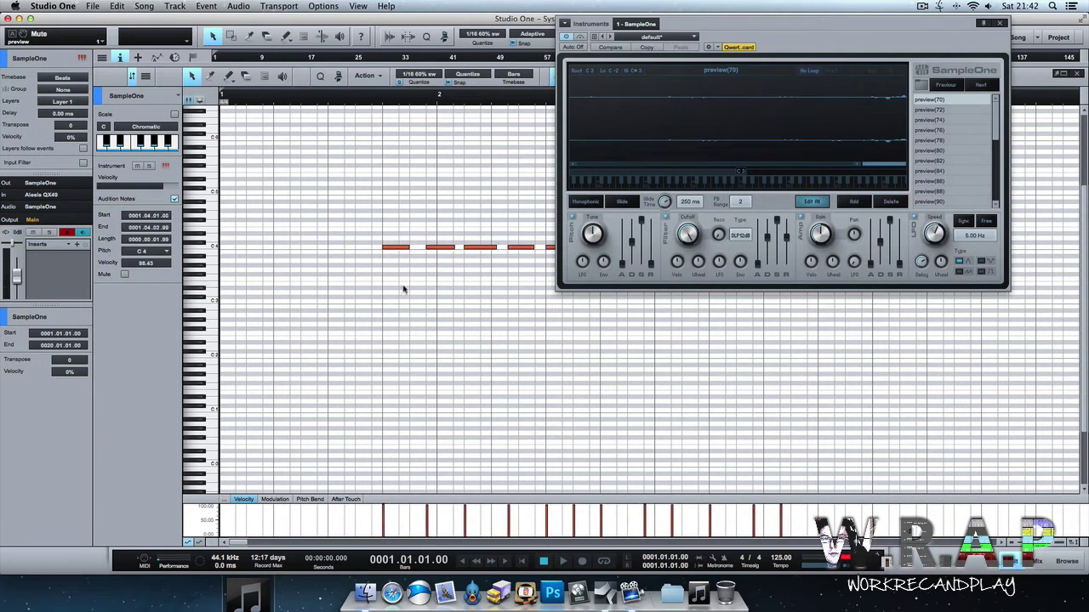
{"action": "left_click_drag", "start_coordinate": [399, 251], "coordinate": [244, 247]}
Play back the recorded pattern and close the SampleOne instrument window.
{"action": "key", "text": "space"}
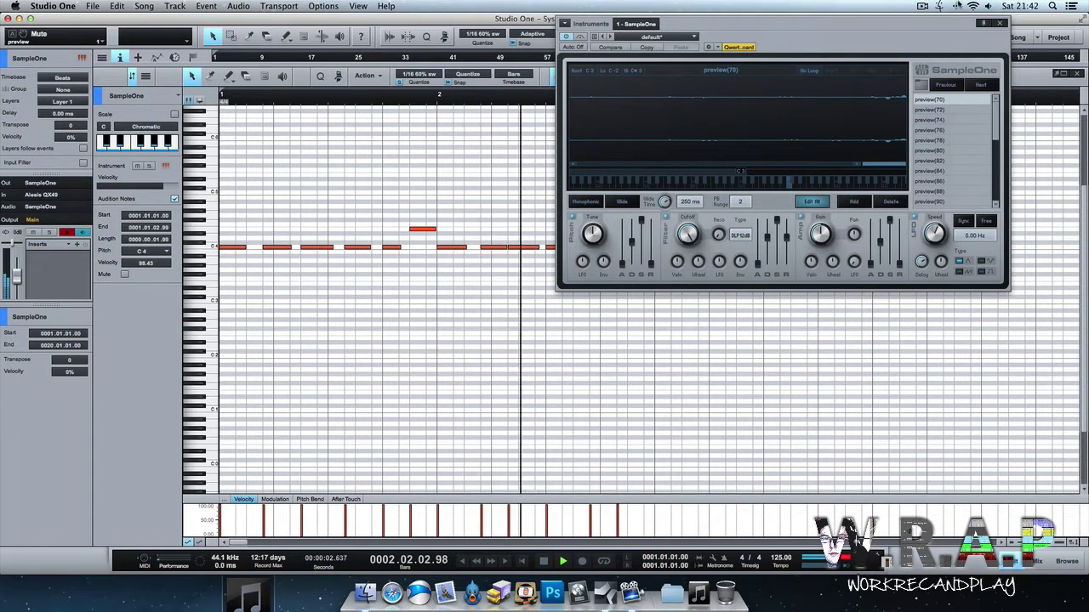
{"action": "left_click_drag", "start_coordinate": [947, 29], "coordinate": [1030, 141]}
{"action": "key", "text": "space"}
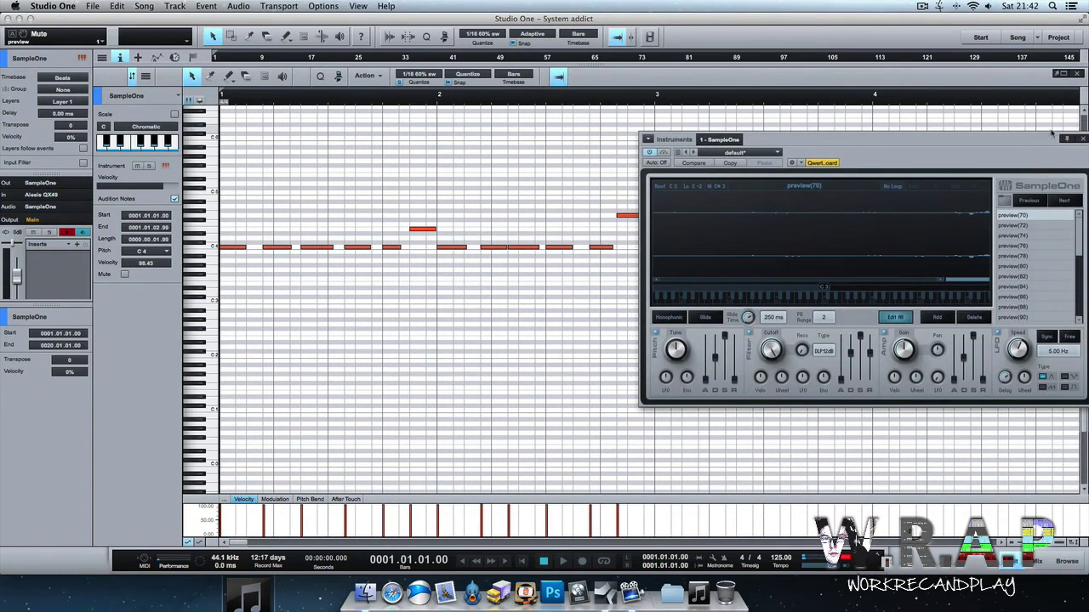
{"action": "left_click", "coordinate": [1083, 140]}
Replace the C4 notes in bar 2 with a duplicate of the bar 1 C4 notes.
{"action": "left_click", "coordinate": [816, 298]}
{"action": "left_click_drag", "start_coordinate": [454, 272], "coordinate": [718, 200]}
{"action": "left_click_drag", "start_coordinate": [664, 232], "coordinate": [663, 232]}
{"action": "key", "text": "Delete"}
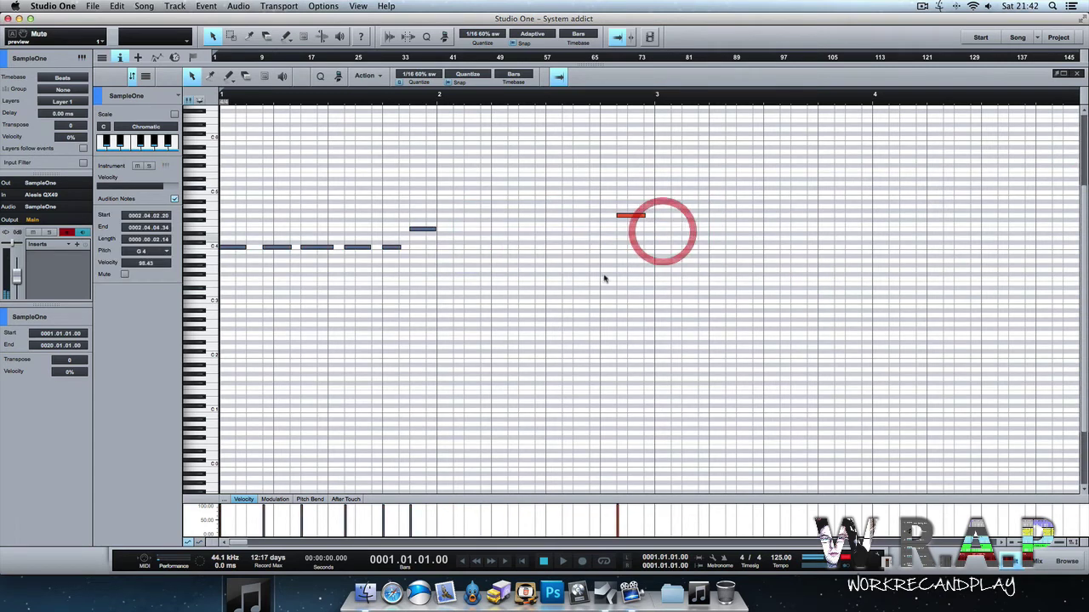
{"action": "left_click_drag", "start_coordinate": [426, 269], "coordinate": [181, 241]}
{"action": "key", "text": "d"}
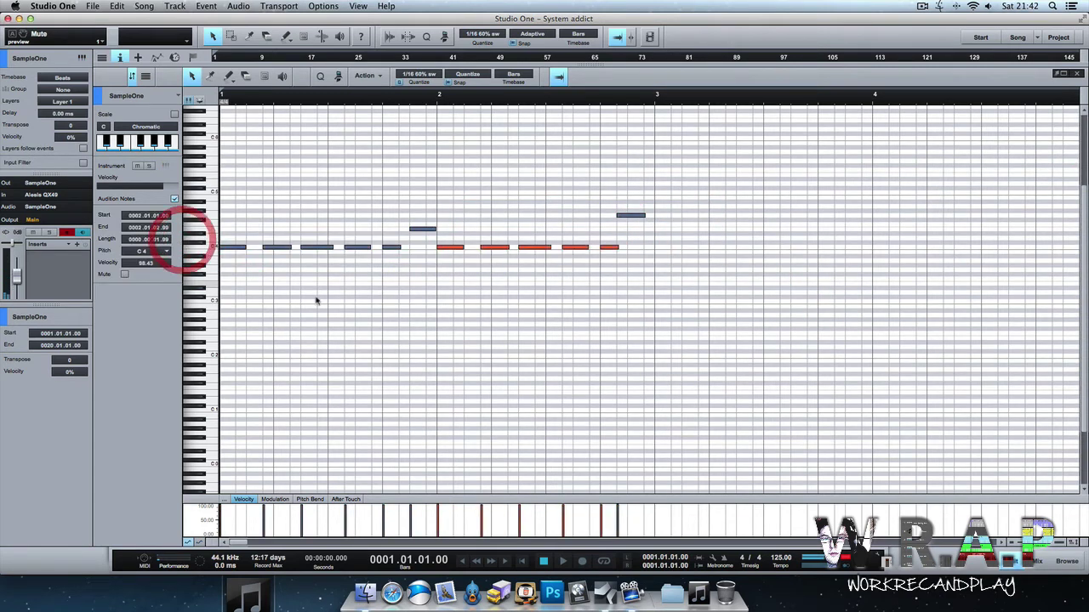
Play the pattern in a loop over bars 1 and 2, and move the final G4 note to about 2.4.3.
{"action": "key", "text": "space"}
{"action": "left_click", "coordinate": [655, 95]}
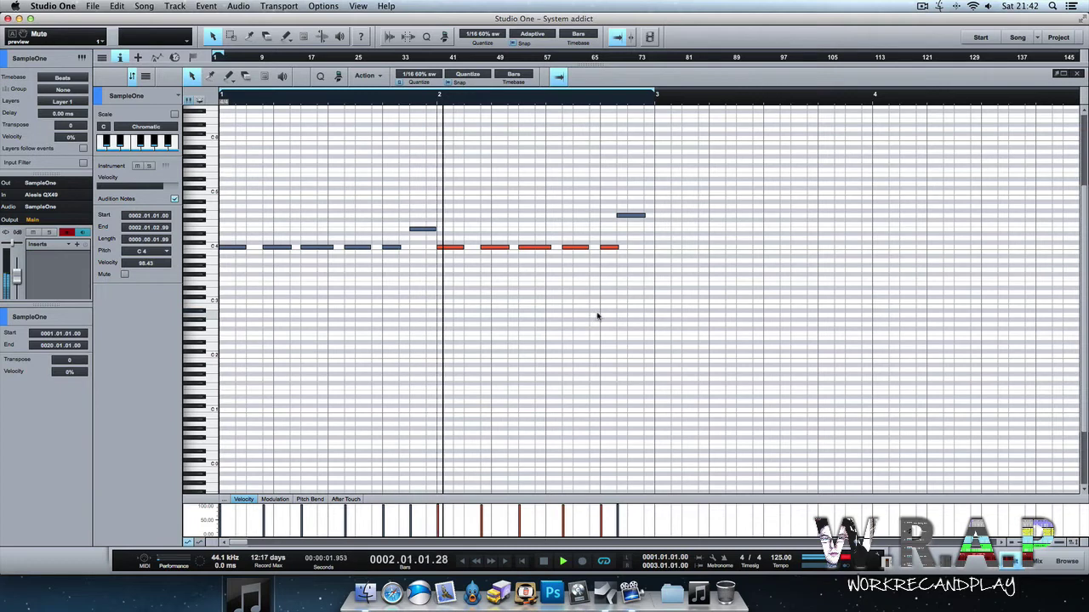
{"action": "left_click_drag", "start_coordinate": [633, 217], "coordinate": [645, 216]}
{"action": "left_click", "coordinate": [645, 227]}
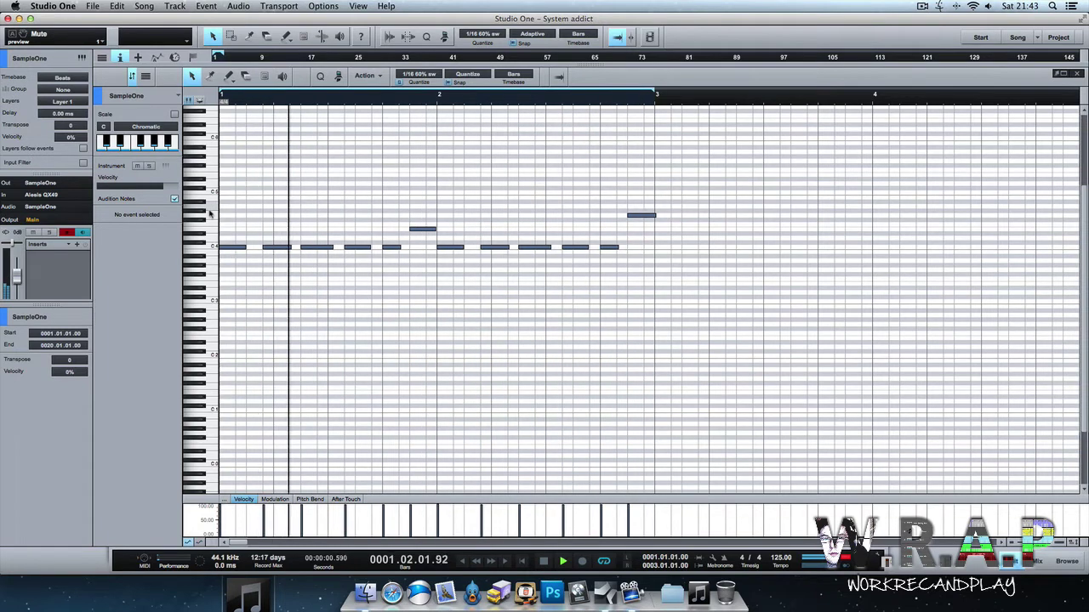
Record short A3 notes around 1.1.3, 1.4.3 and 2.1.3 over the loop and quantize them.
{"action": "key", "text": "KP_Multiply"}
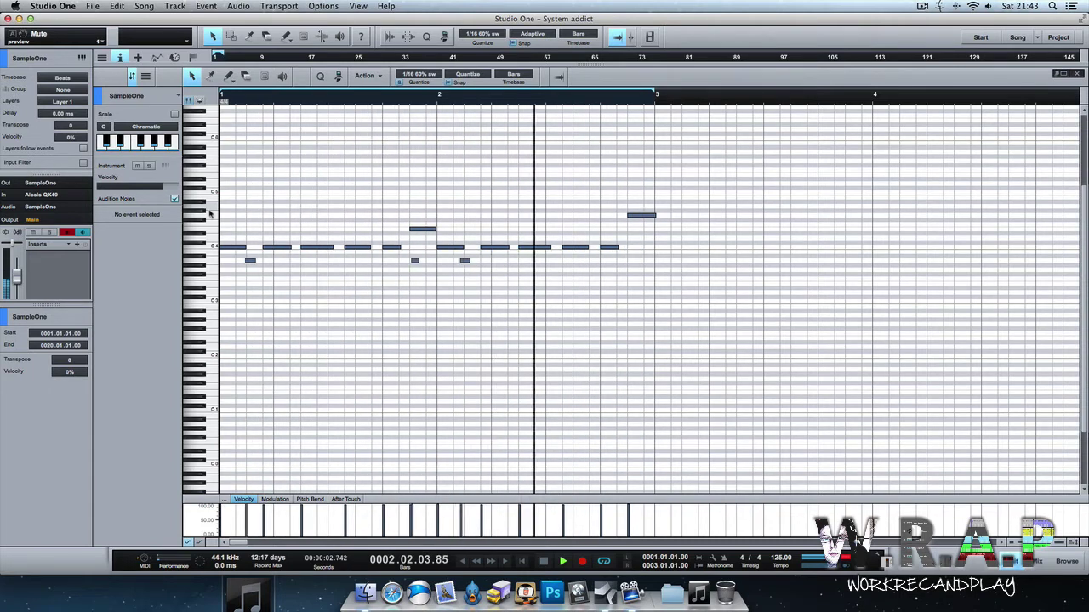
{"action": "key", "text": "space"}
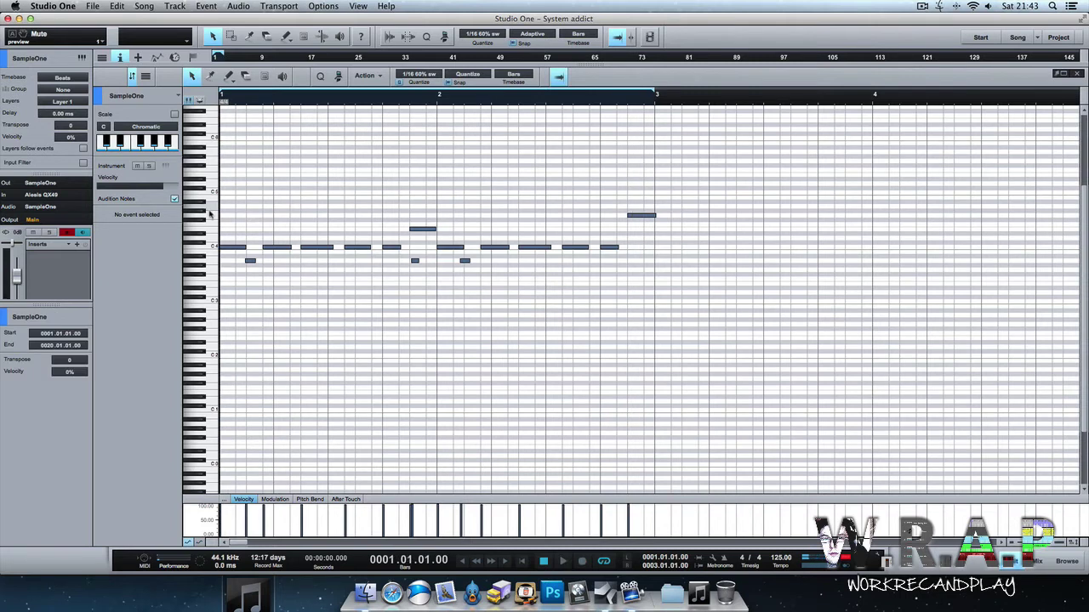
{"action": "left_click_drag", "start_coordinate": [498, 272], "coordinate": [230, 255]}
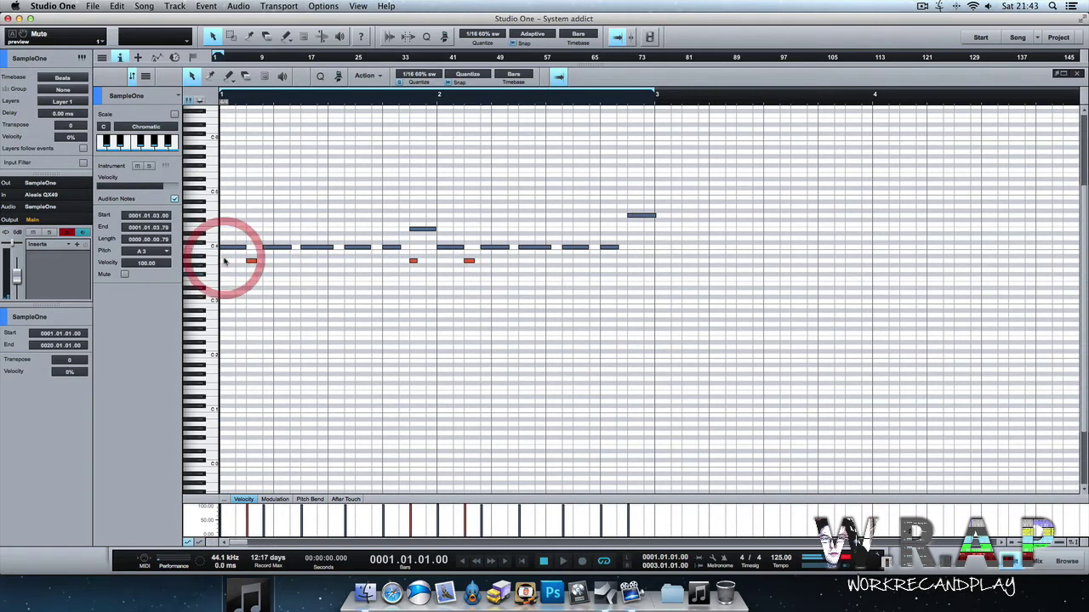
Record short G5 notes near 1.4.1 and 2.4.1 over the loop and select them for quantizing.
{"action": "key", "text": "space"}
{"action": "left_click", "coordinate": [272, 287]}
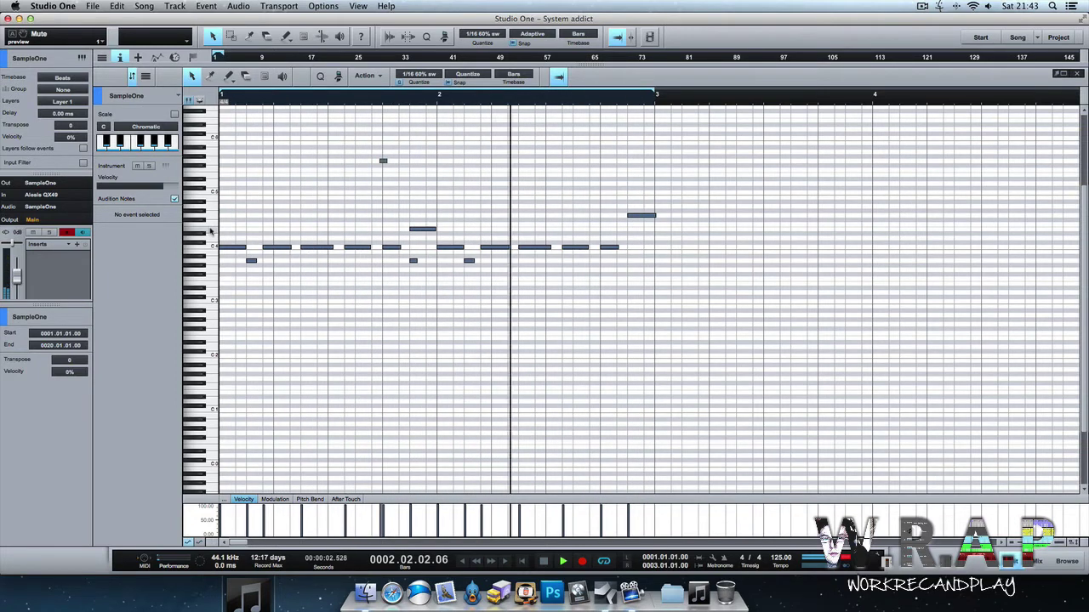
{"action": "key", "text": "space"}
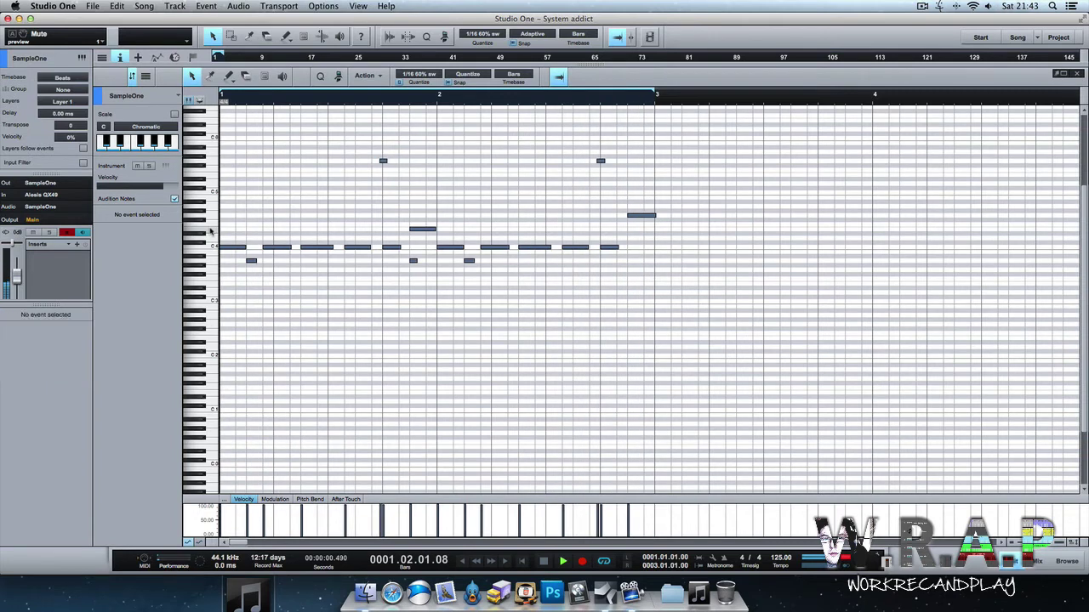
{"action": "left_click_drag", "start_coordinate": [631, 157], "coordinate": [632, 156]}
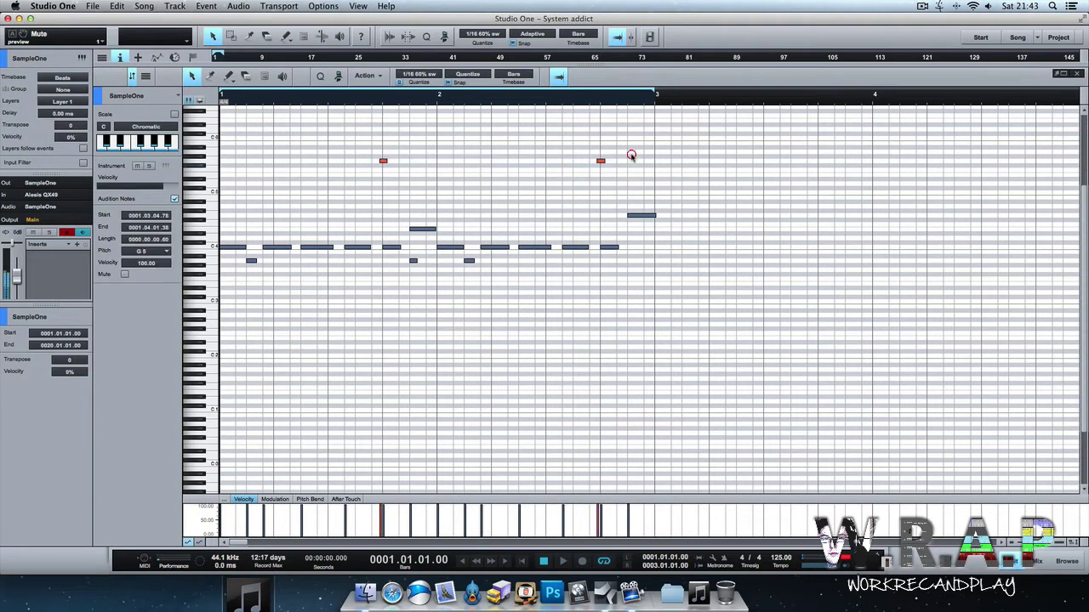
Record two short E5 notes at the start of bar 2, quantize them and copy them to 1.1.1.
{"action": "key", "text": "space"}
{"action": "left_click", "coordinate": [576, 190]}
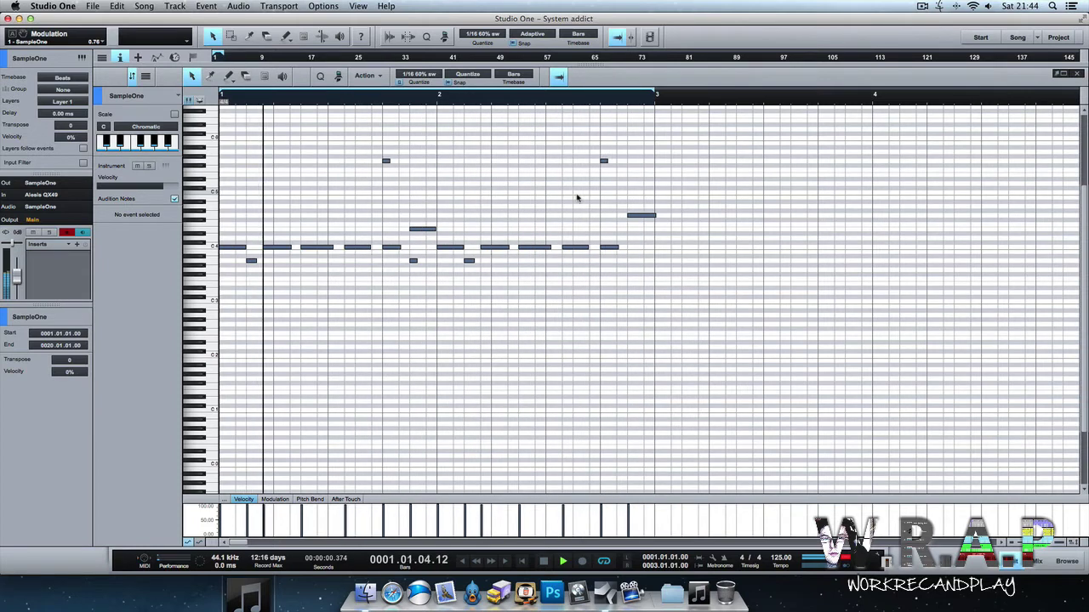
{"action": "key", "text": "KP_Multiply"}
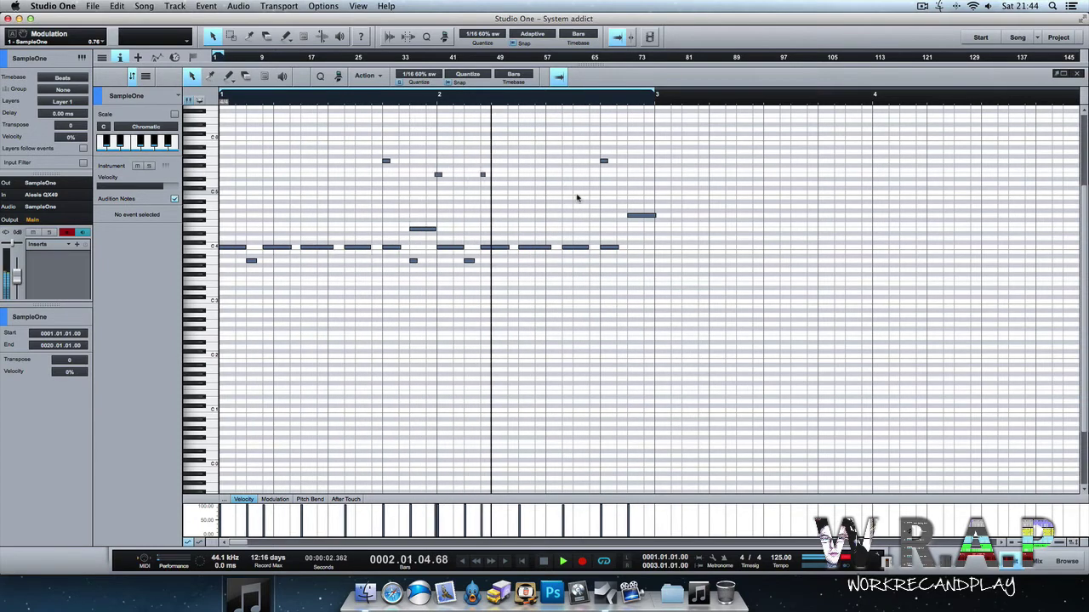
{"action": "key", "text": "space"}
{"action": "left_click_drag", "start_coordinate": [534, 169], "coordinate": [261, 182]}
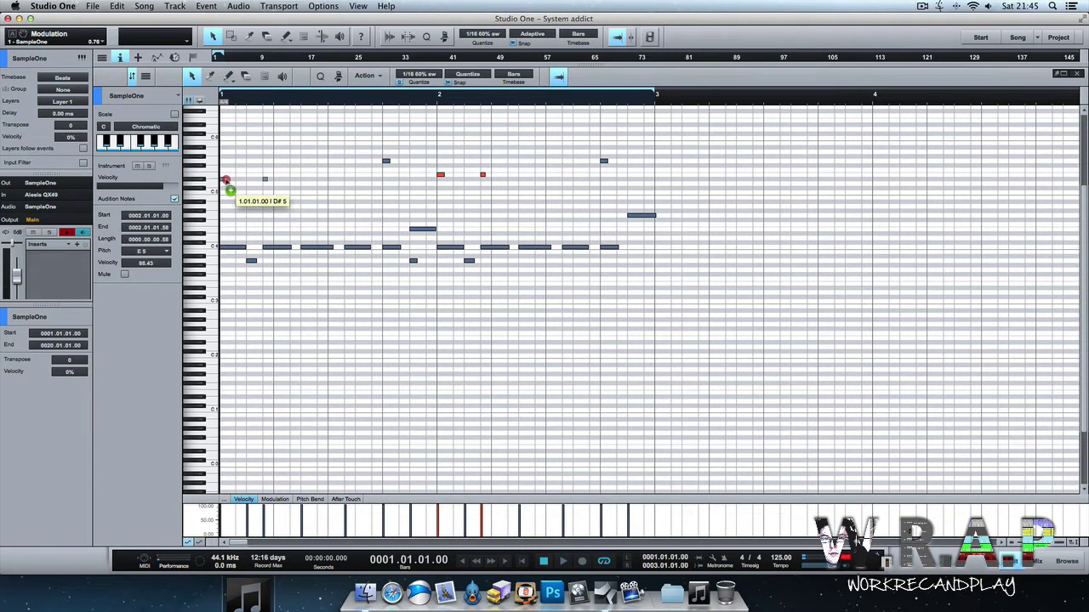
{"action": "left_click_drag", "start_coordinate": [226, 178], "coordinate": [227, 176]}
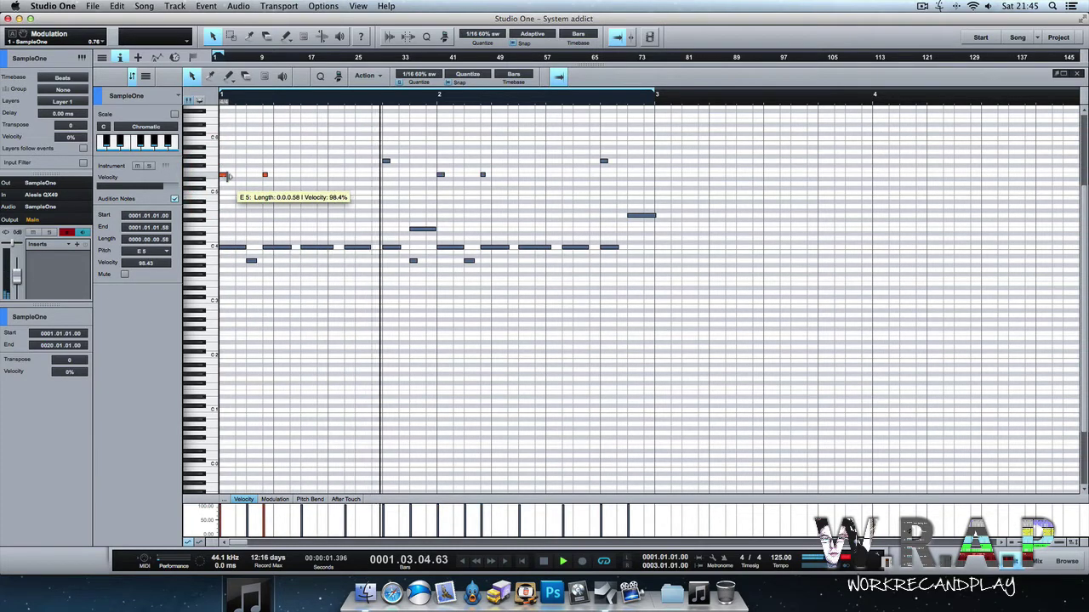
Record two short A5 notes around 1.3.3 and 1.4.3 over the loop and quantize them.
{"action": "left_click", "coordinate": [324, 159]}
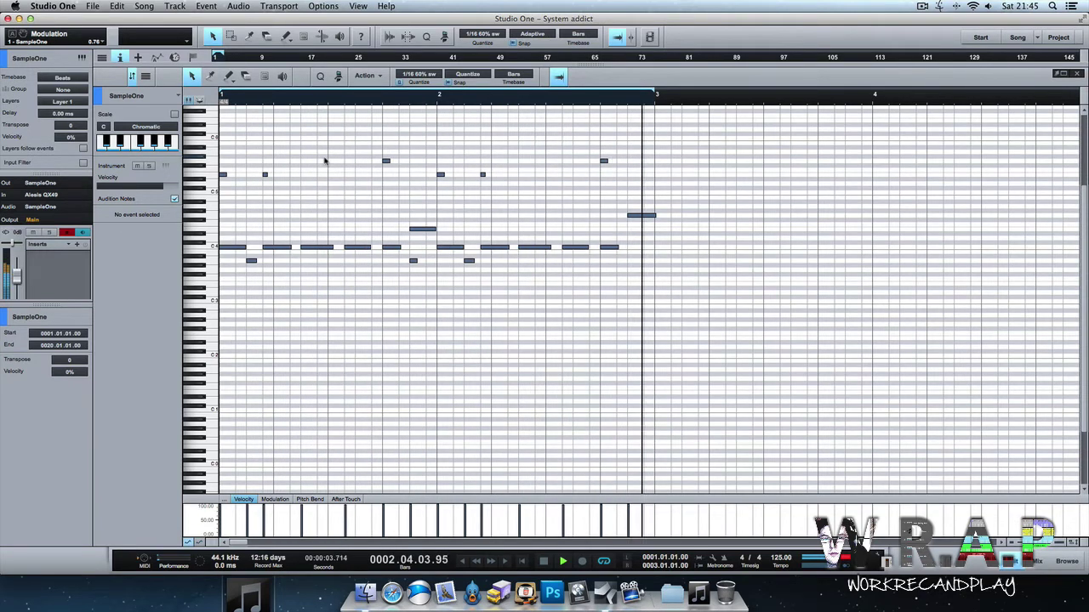
{"action": "key", "text": "KP_Multiply"}
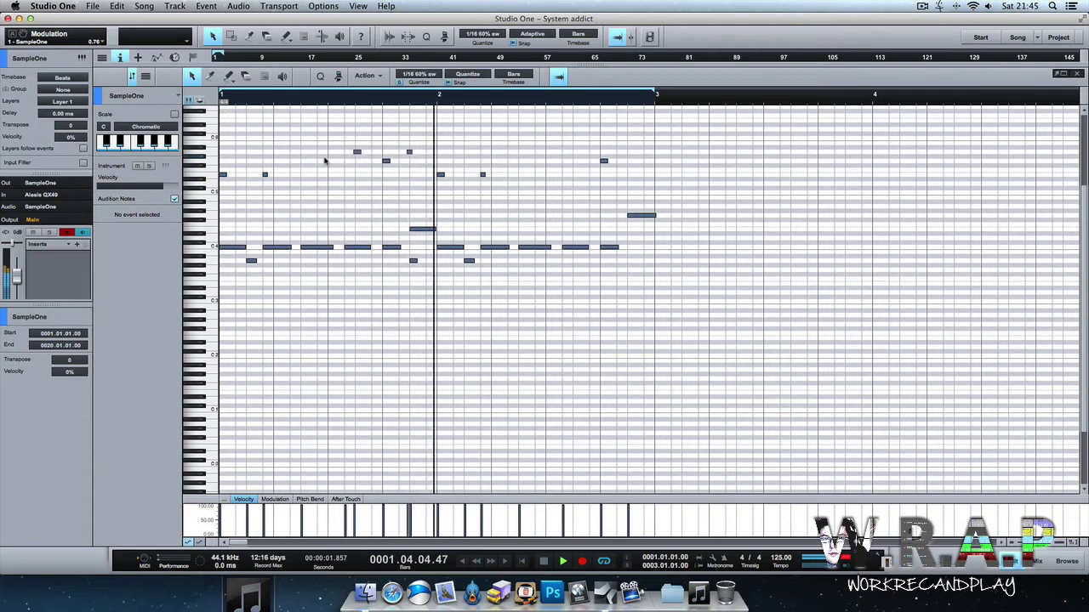
{"action": "left_click_drag", "start_coordinate": [327, 128], "coordinate": [416, 155]}
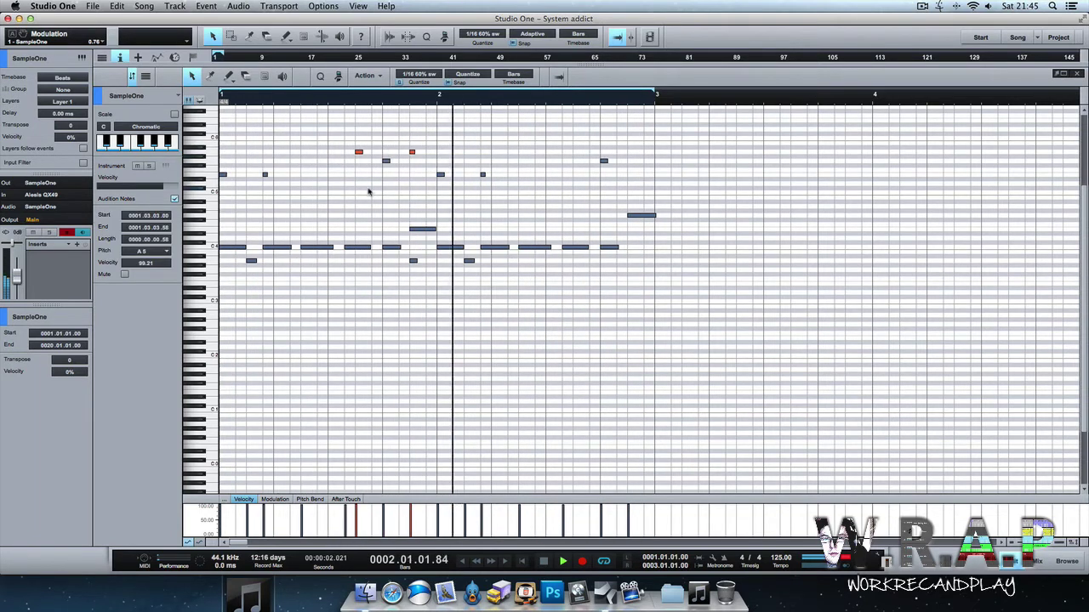
Record five short E4 notes starting around 1.2.3, quantize them and copy them to start at 2.2.3.
{"action": "key", "text": "KP_Multiply"}
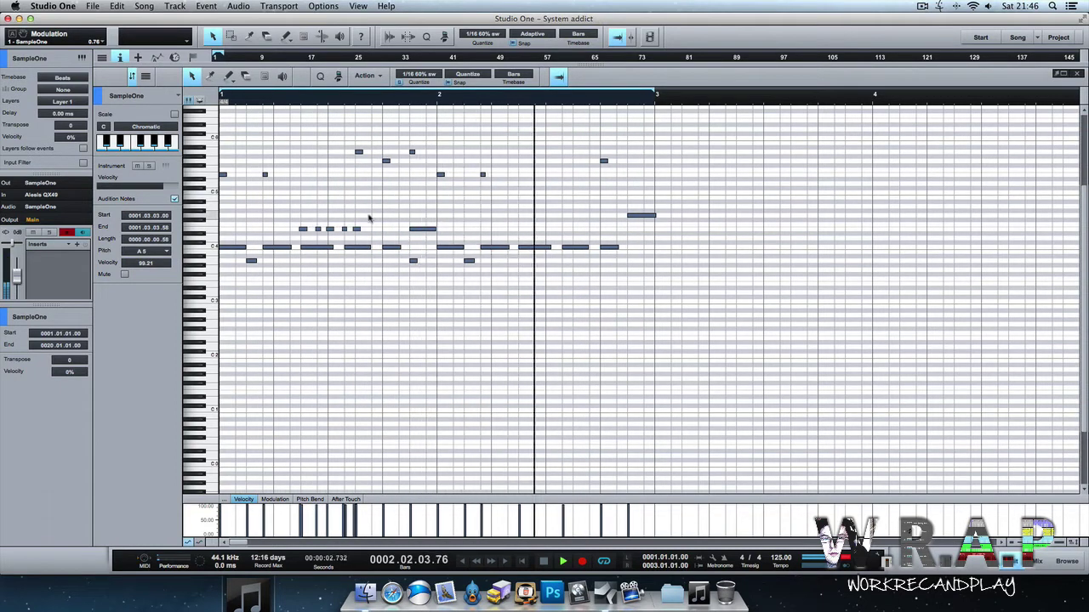
{"action": "left_click_drag", "start_coordinate": [370, 215], "coordinate": [296, 231]}
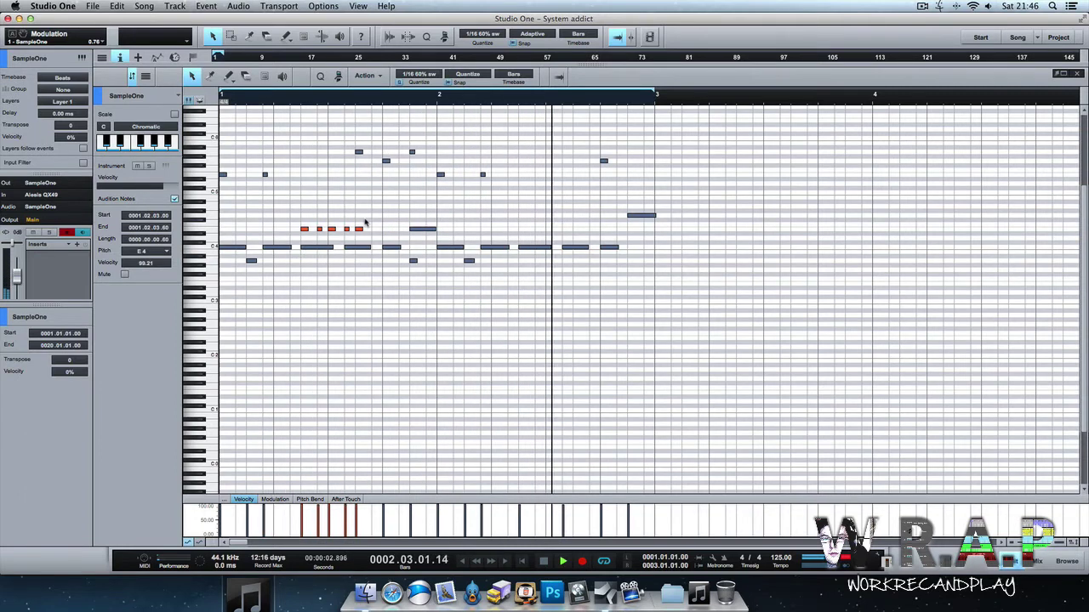
{"action": "key", "text": "d"}
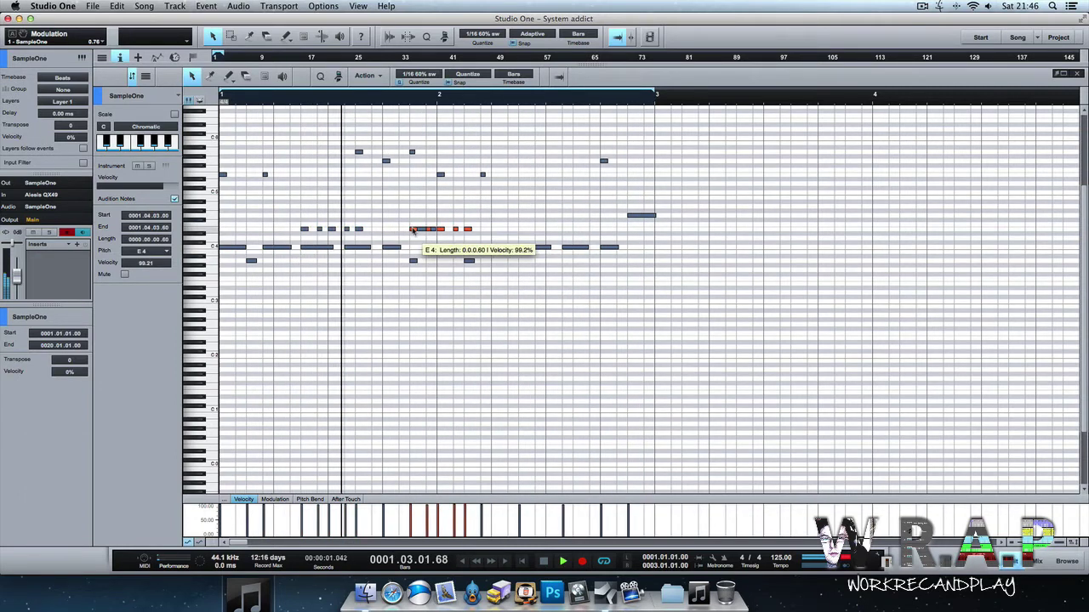
{"action": "left_click_drag", "start_coordinate": [412, 230], "coordinate": [524, 231]}
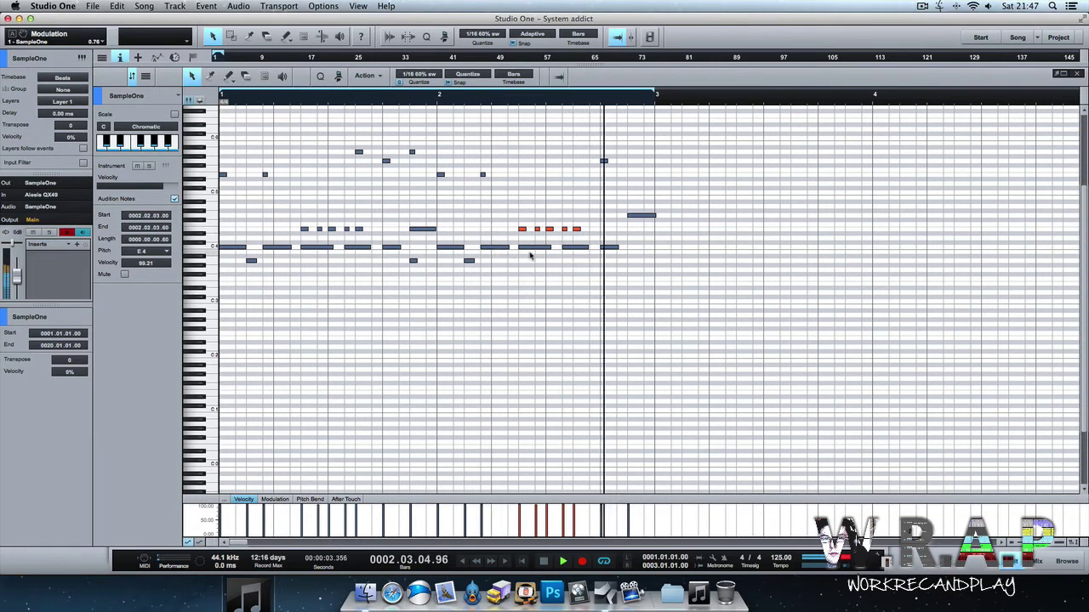
{"action": "left_click", "coordinate": [530, 255]}
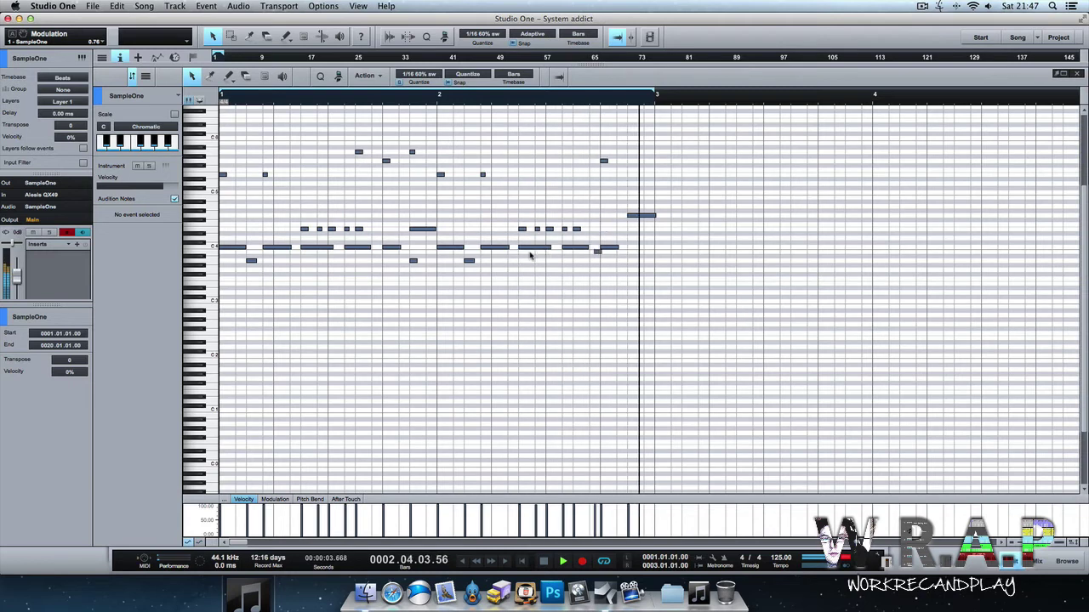
Record a short B3 note near the end of beat 3 in bar 2 and move it to 2.4.1.
{"action": "key", "text": "space"}
{"action": "key", "text": "space"}
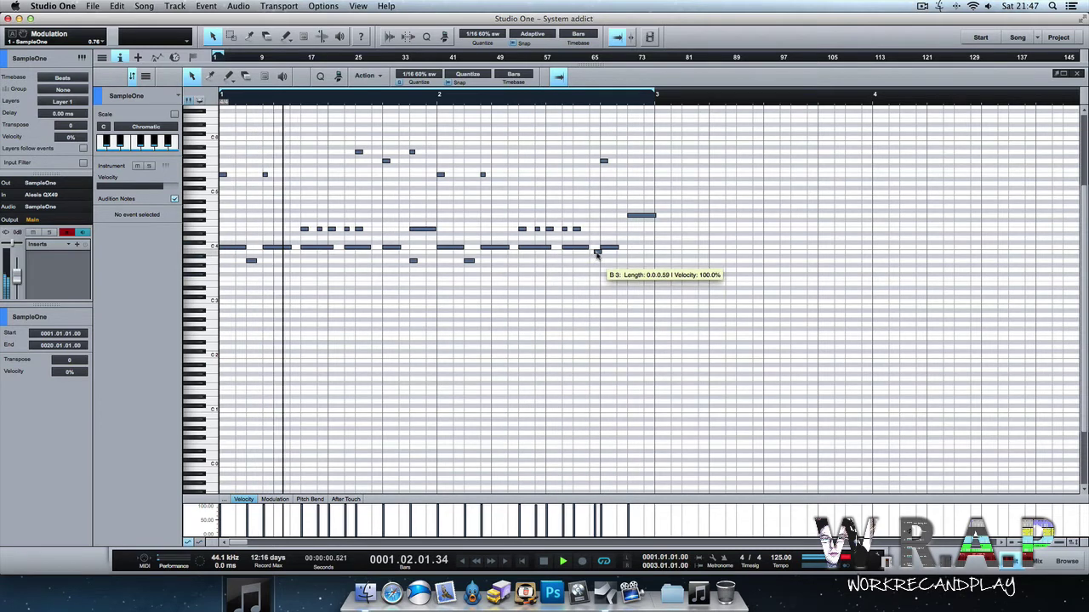
{"action": "left_click", "coordinate": [594, 251]}
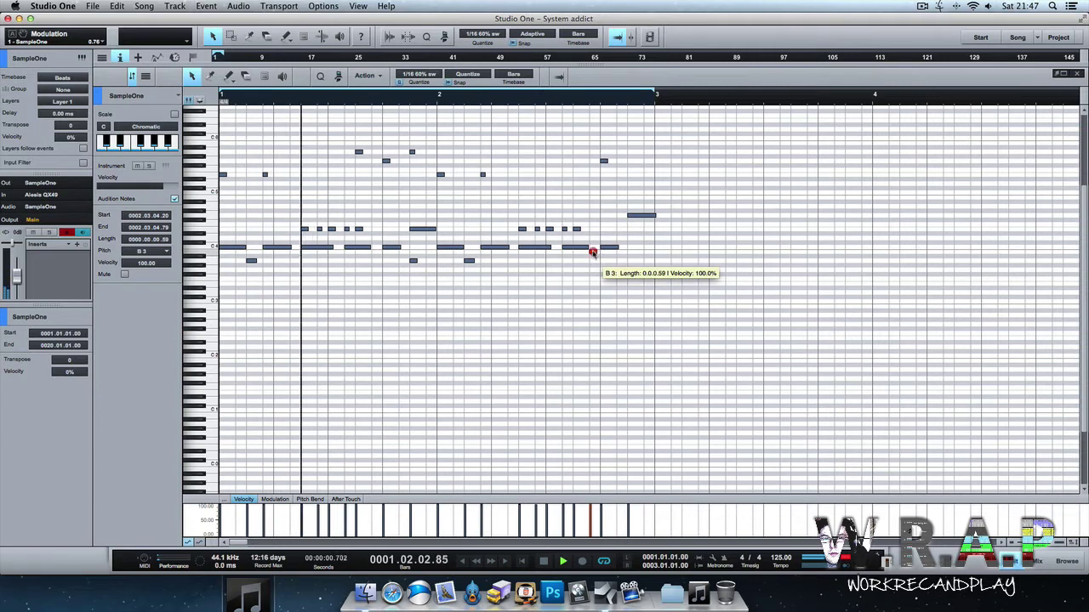
{"action": "left_click_drag", "start_coordinate": [592, 251], "coordinate": [604, 252]}
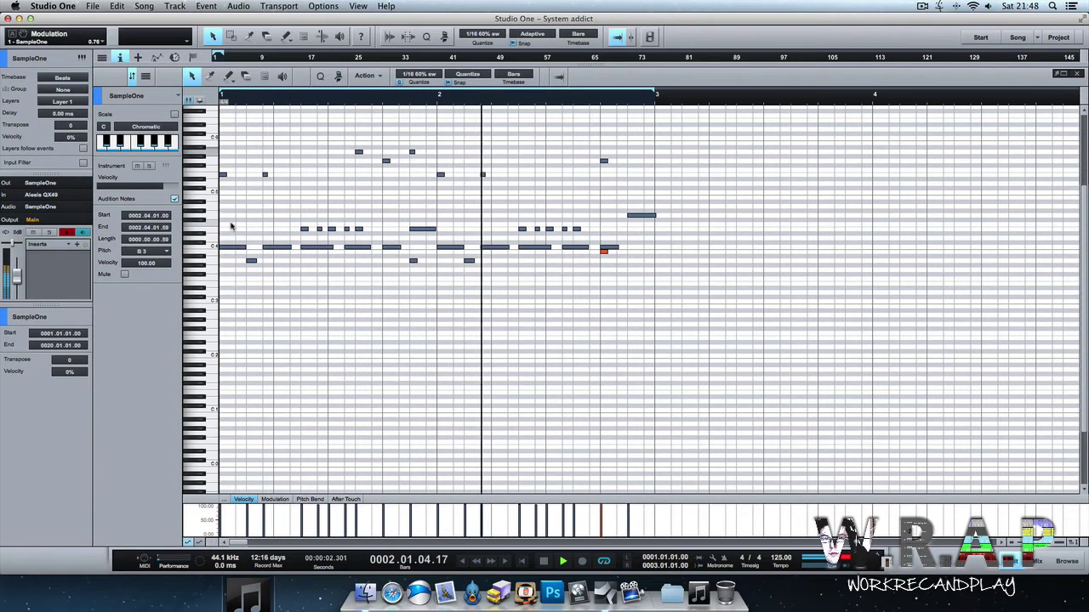
Record a short A5 note near 2.1.4, quantize it and copy it to 1.1.4.
{"action": "key", "text": "space"}
{"action": "key", "text": "space"}
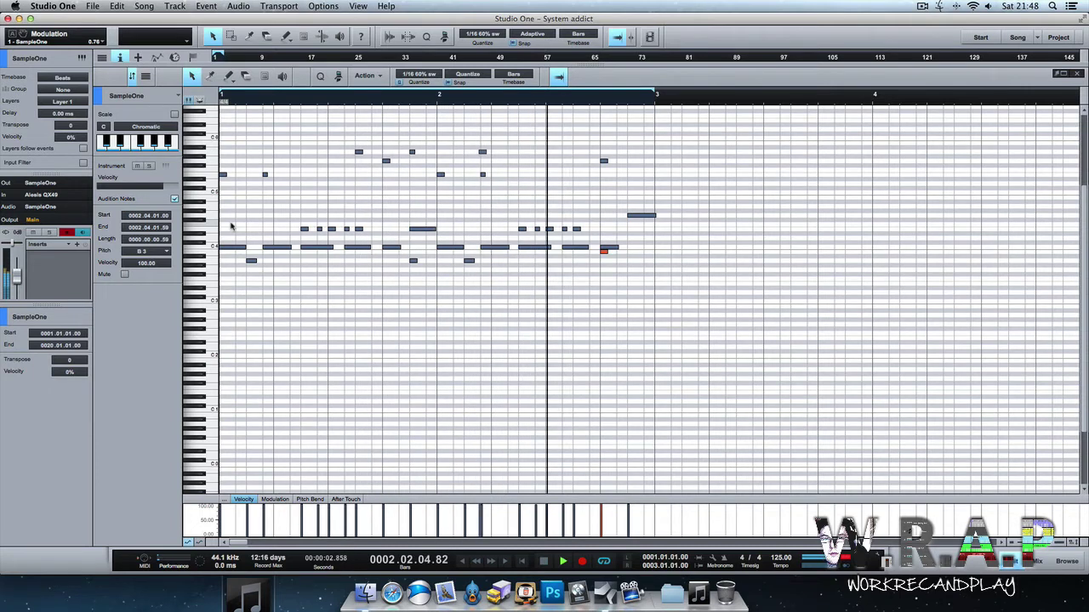
{"action": "left_click", "coordinate": [483, 151]}
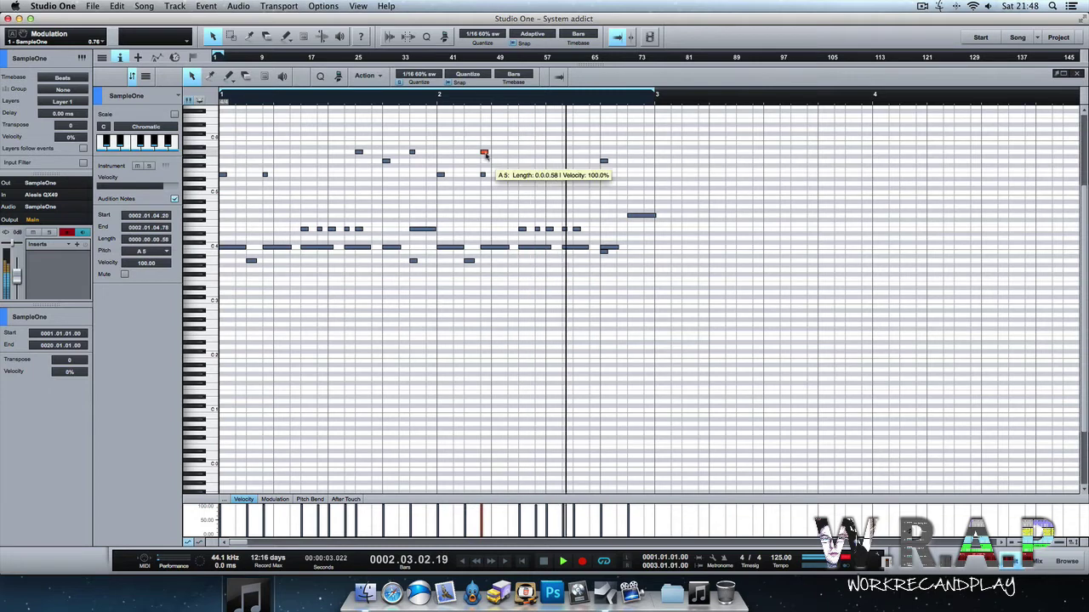
{"action": "left_click_drag", "start_coordinate": [483, 152], "coordinate": [267, 153]}
{"action": "left_click", "coordinate": [283, 167]}
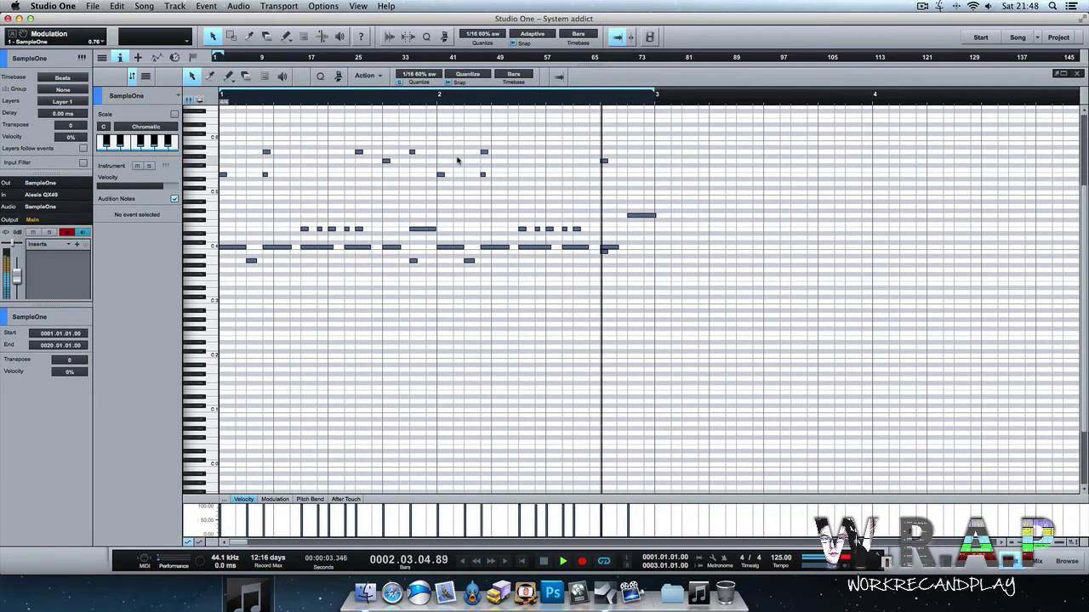
Copy the two A5 notes at 1.3.3 and 1.4.3 to the same beats of bar 2, keeping their A5 pitch.
{"action": "left_click_drag", "start_coordinate": [425, 138], "coordinate": [356, 152]}
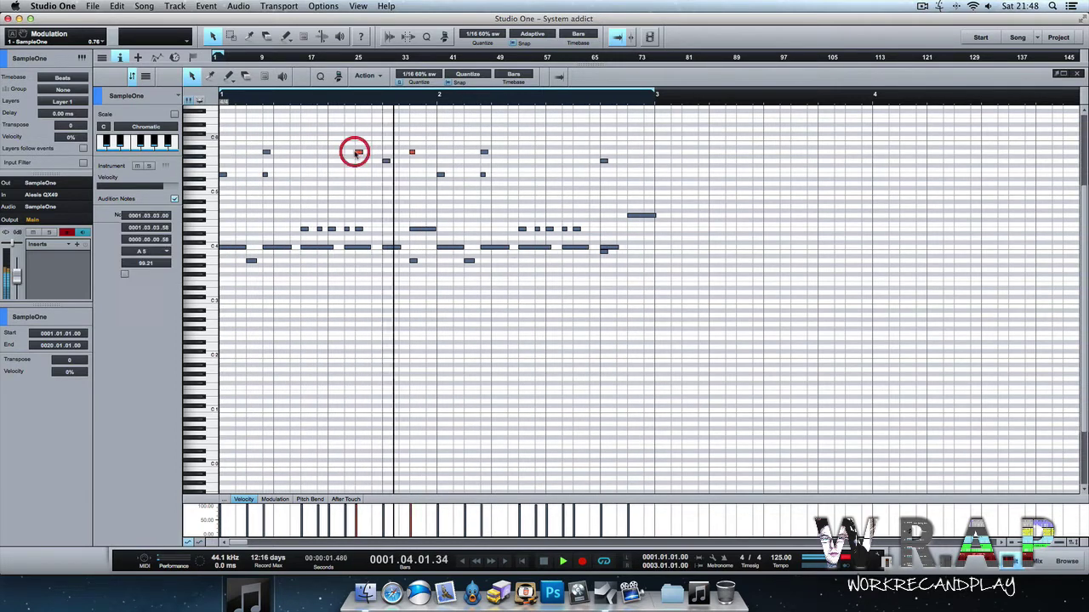
{"action": "key", "text": "d"}
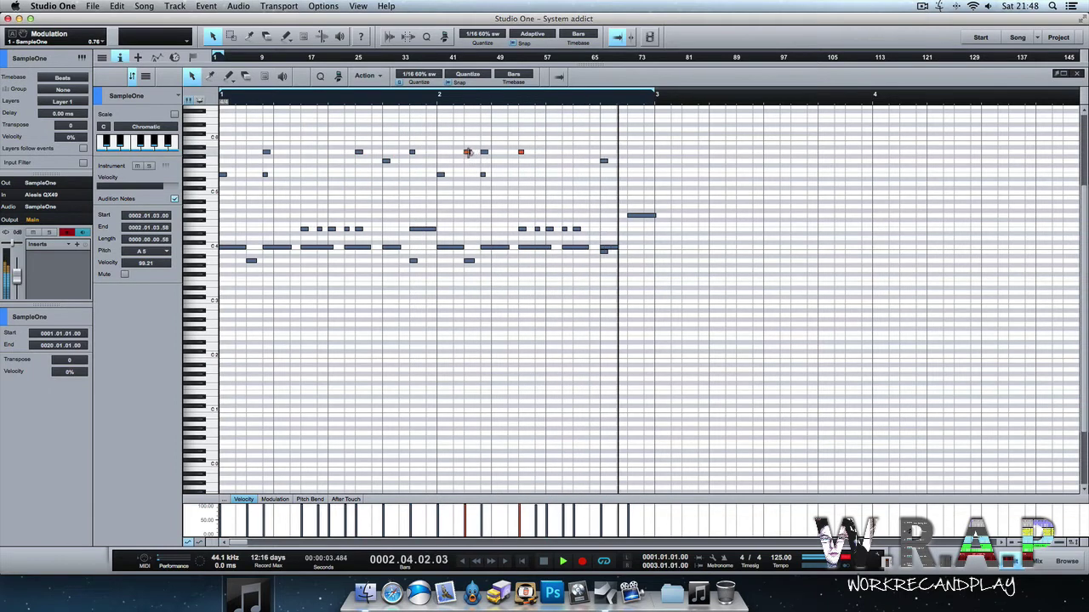
{"action": "left_click_drag", "start_coordinate": [466, 152], "coordinate": [575, 158]}
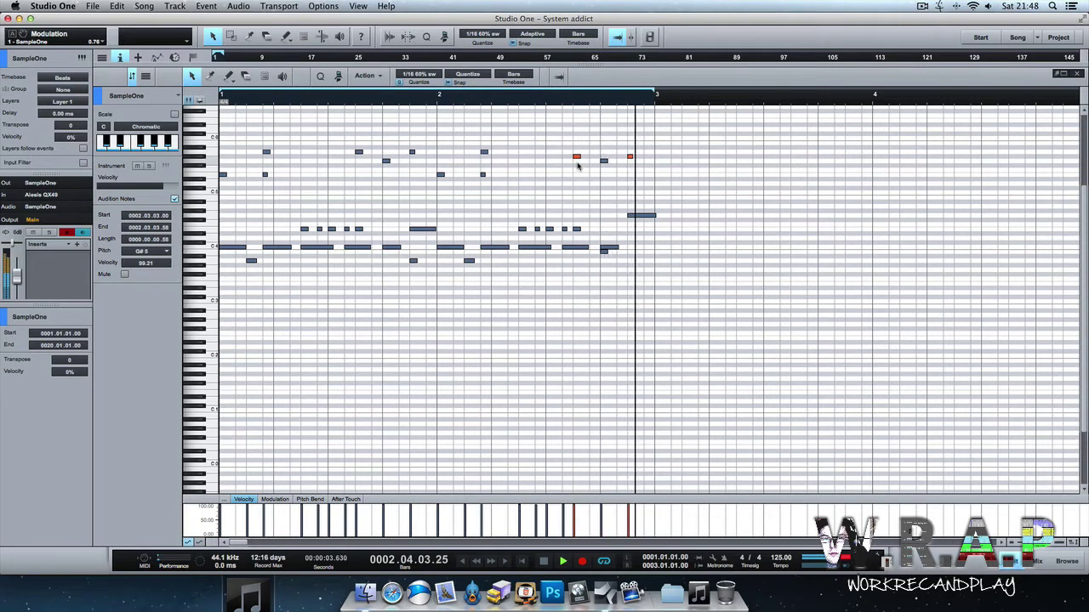
{"action": "key", "text": "Up"}
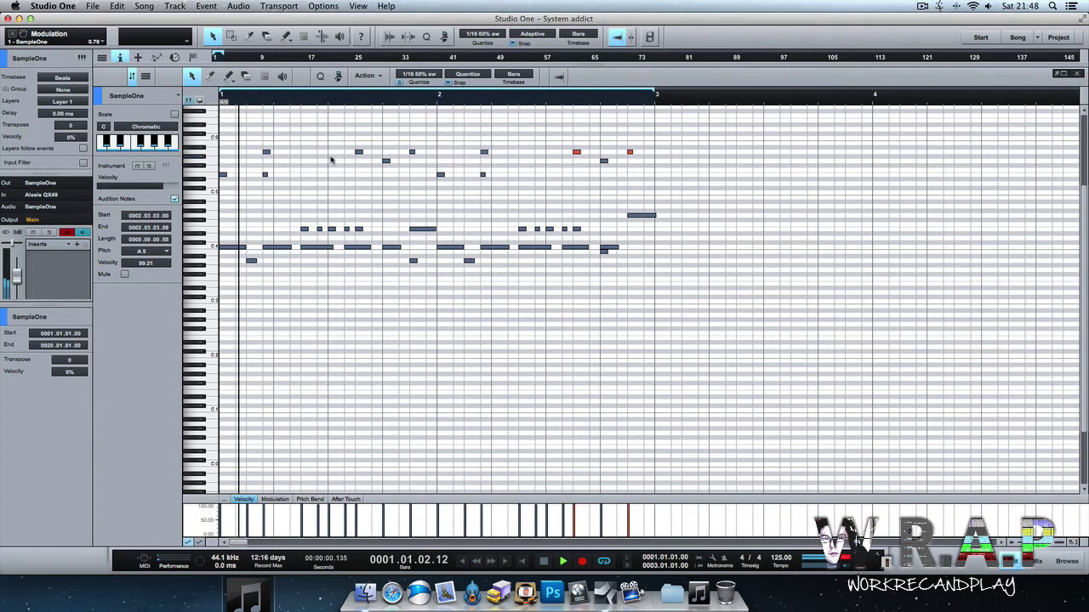
Delete the A5 notes just added at 1.1.4, 2.1.4, 2.3.3 and 2.4.3.
{"action": "double_click", "coordinate": [266, 152]}
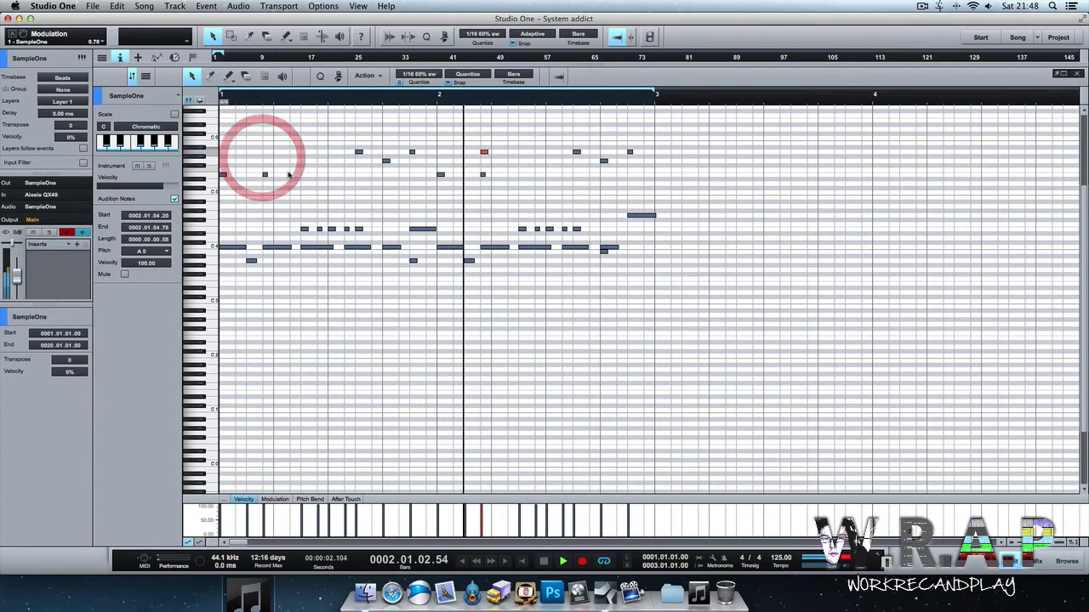
{"action": "key", "text": "KP_Multiply"}
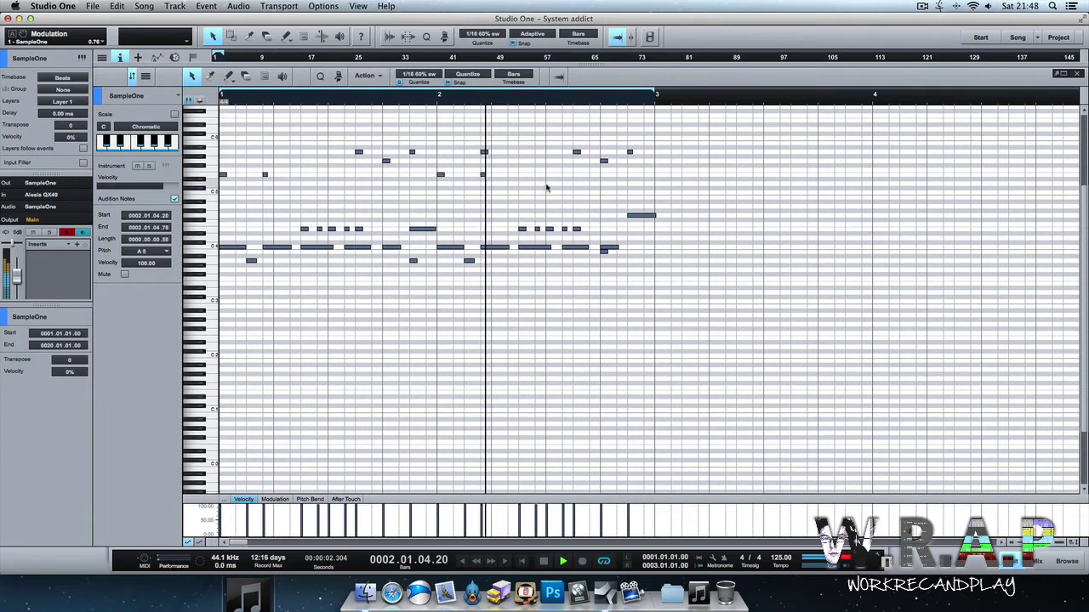
{"action": "double_click", "coordinate": [484, 151]}
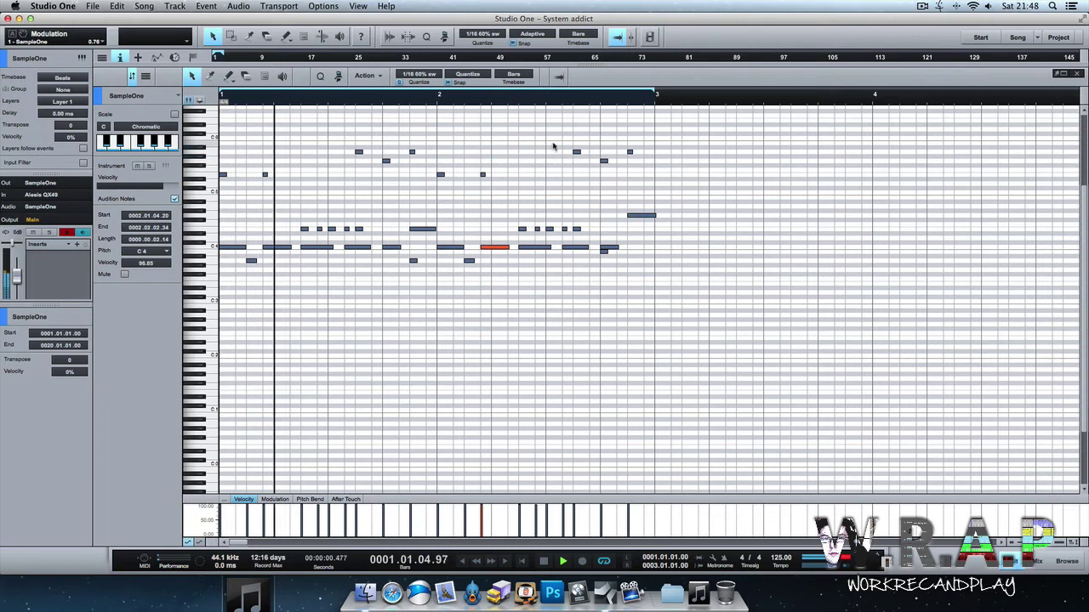
{"action": "left_click_drag", "start_coordinate": [547, 147], "coordinate": [637, 154]}
{"action": "key", "text": "Delete"}
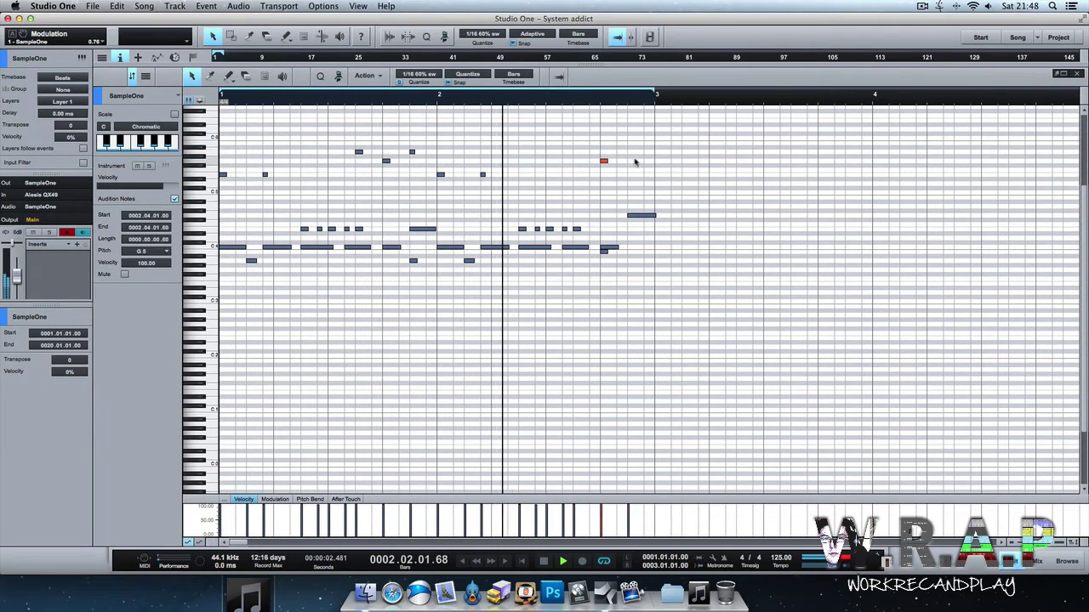
{"action": "left_click", "coordinate": [575, 158]}
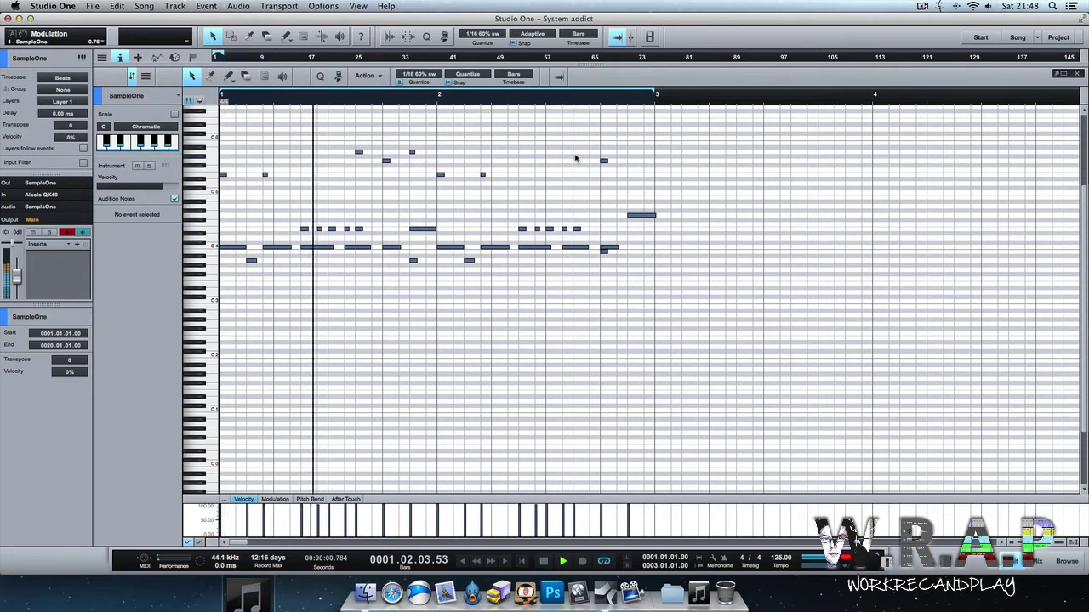
Restart playback and listen to the two-bar pattern from the beginning.
{"action": "key", "text": "space"}
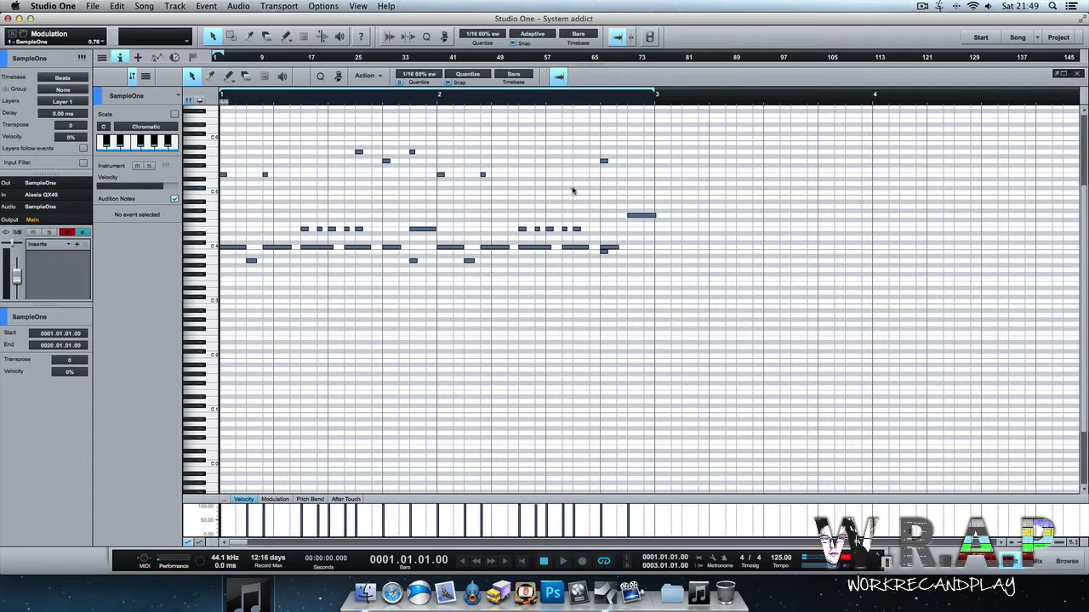
{"action": "key", "text": "space"}
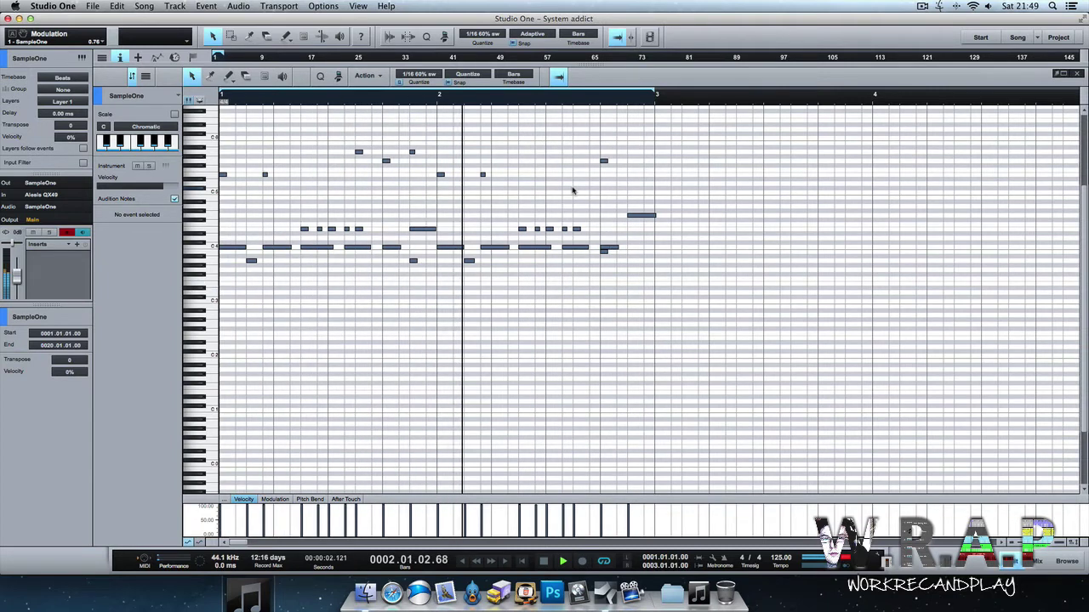
{"action": "key", "text": "space"}
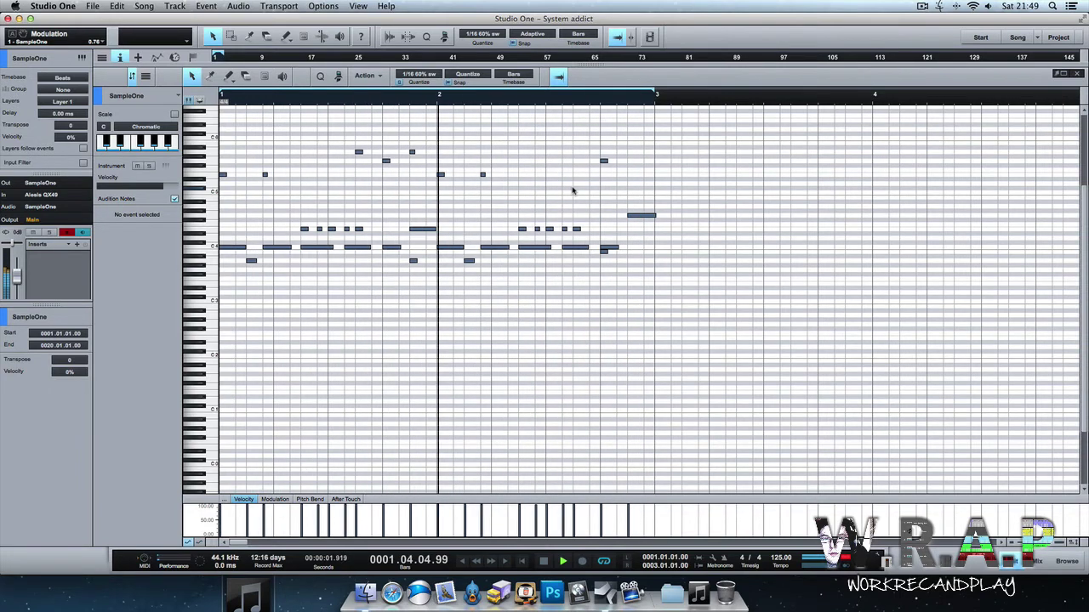
Record two short G3 notes around 1.3.3 and 1.4.2 over the loop and quantize them.
{"action": "key", "text": "*"}
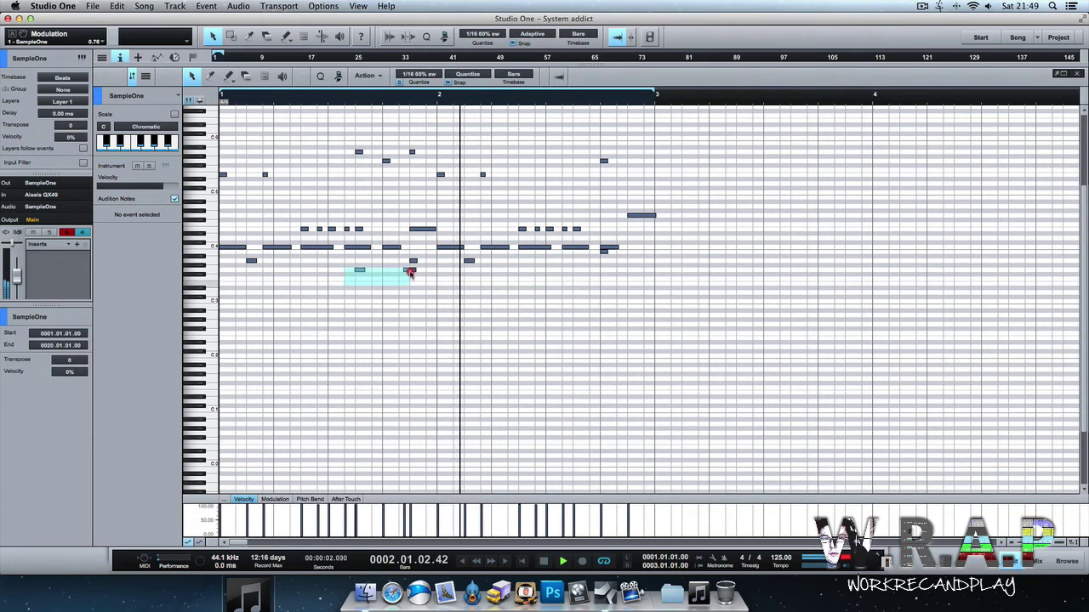
{"action": "left_click", "coordinate": [409, 272]}
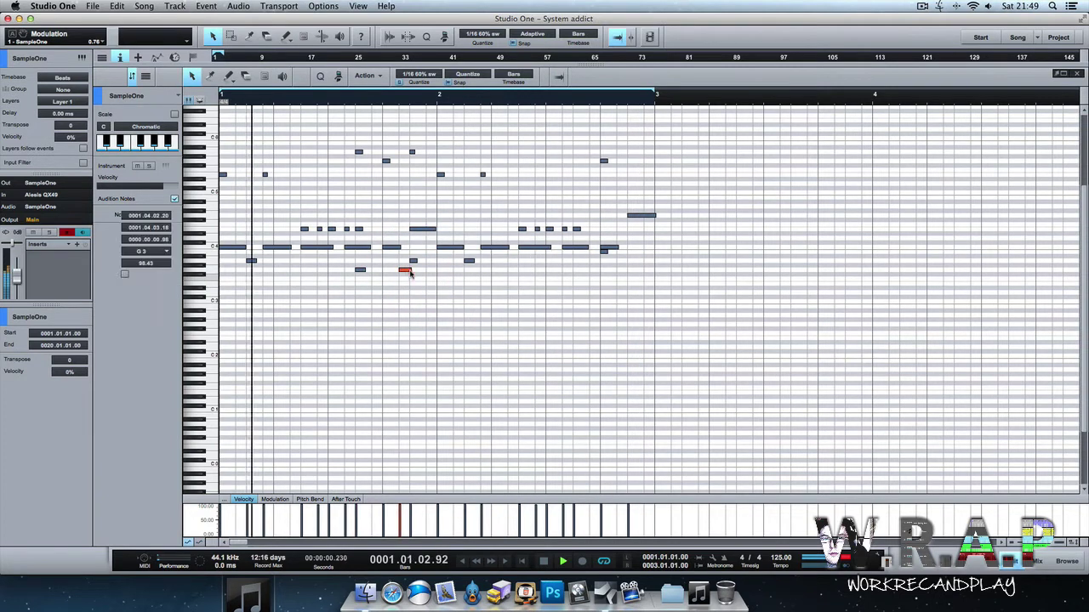
{"action": "key", "text": "space"}
Replace the second G3 note with a copy of the first one placed at 1.4.2.
{"action": "left_click", "coordinate": [359, 271]}
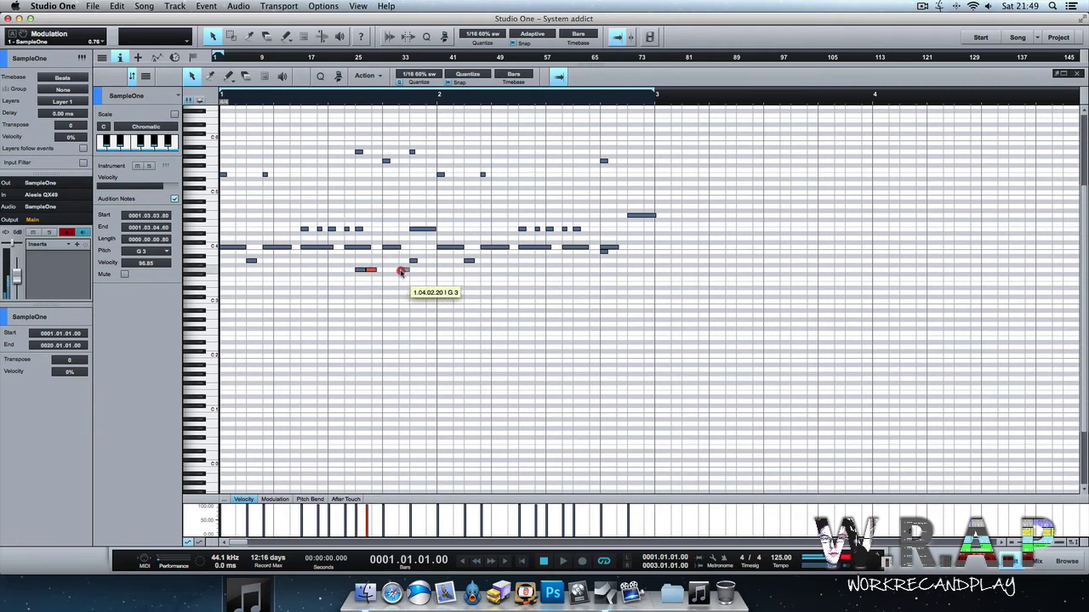
{"action": "key", "text": "space"}
{"action": "left_click", "coordinate": [403, 289]}
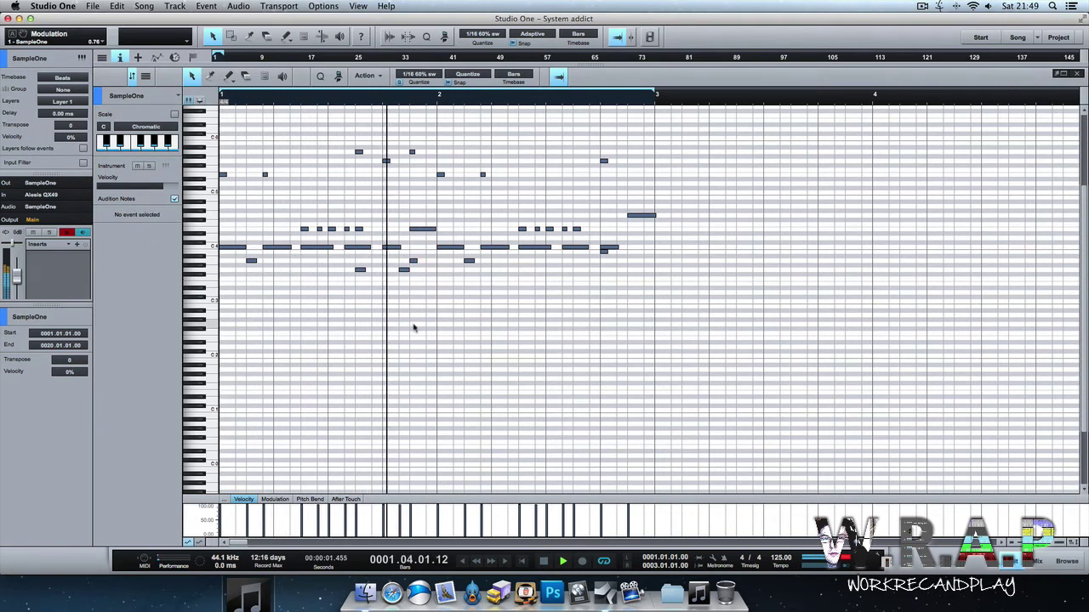
Delete the G3 note at 1.4.2 and lower the remaining one at 1.3.3 to F3.
{"action": "left_click", "coordinate": [404, 271]}
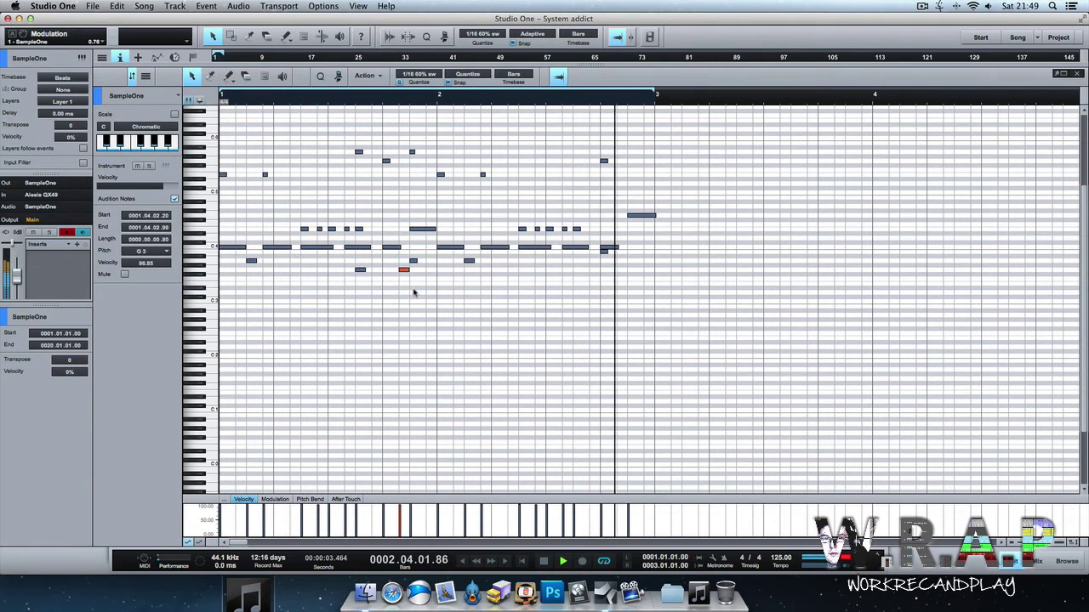
{"action": "key", "text": "Delete"}
{"action": "left_click_drag", "start_coordinate": [408, 294], "coordinate": [349, 267]}
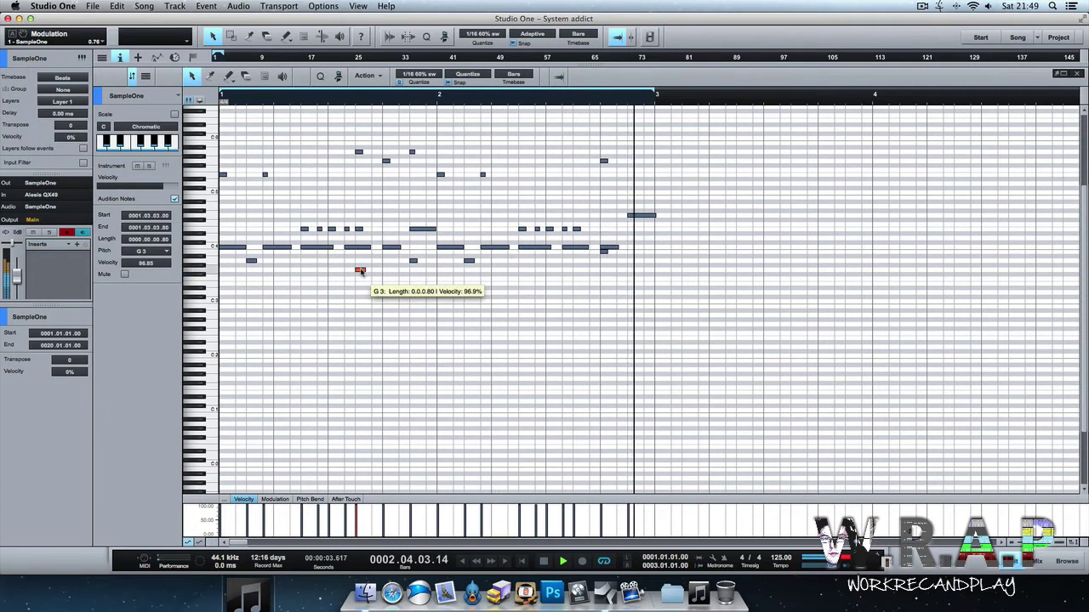
{"action": "left_click", "coordinate": [370, 284]}
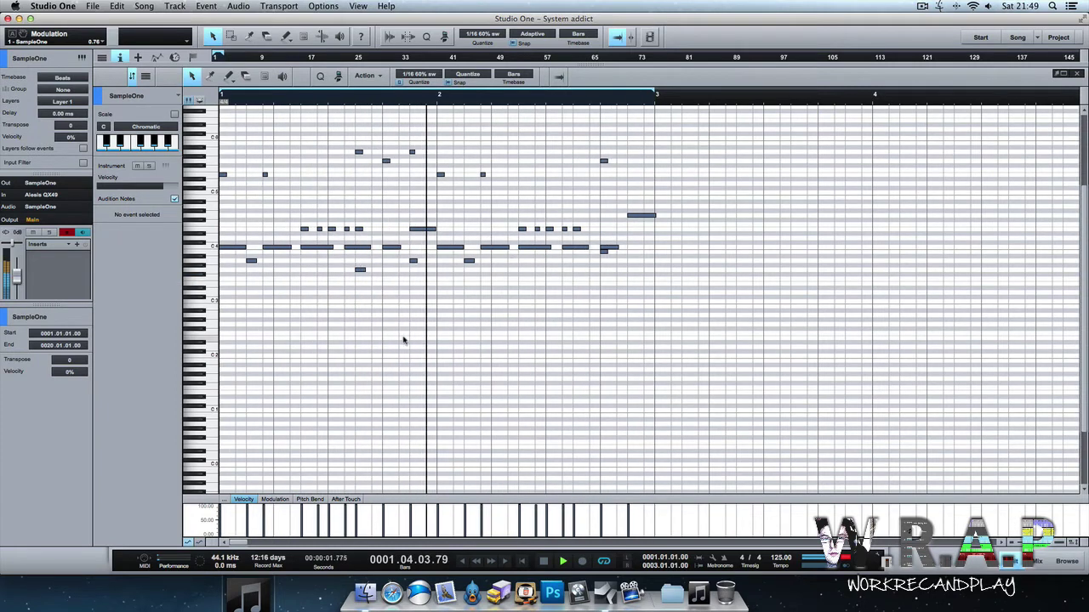
{"action": "left_click", "coordinate": [213, 272]}
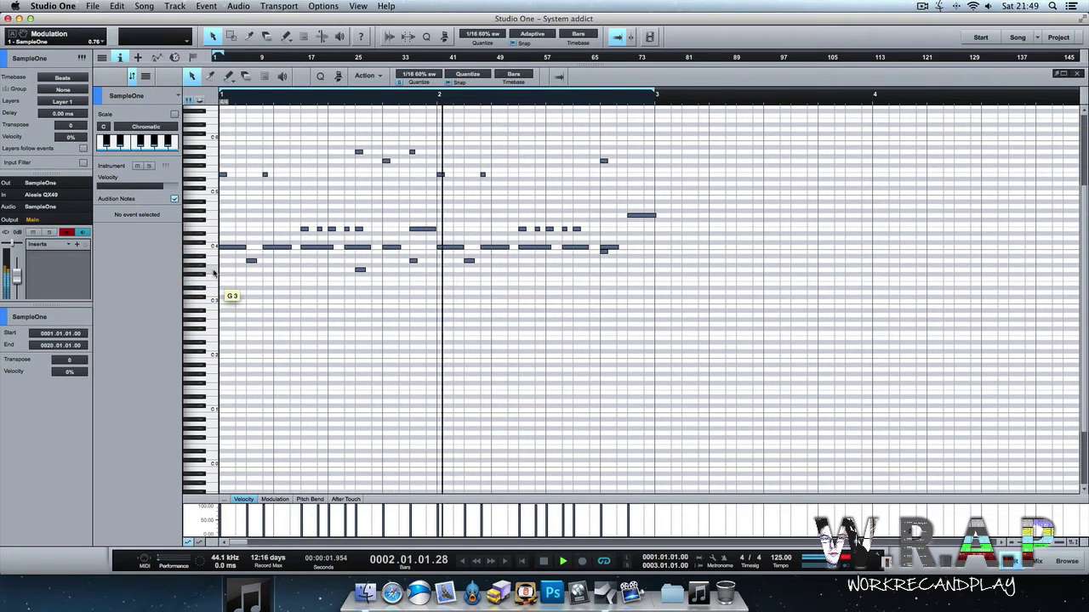
{"action": "left_click", "coordinate": [361, 272]}
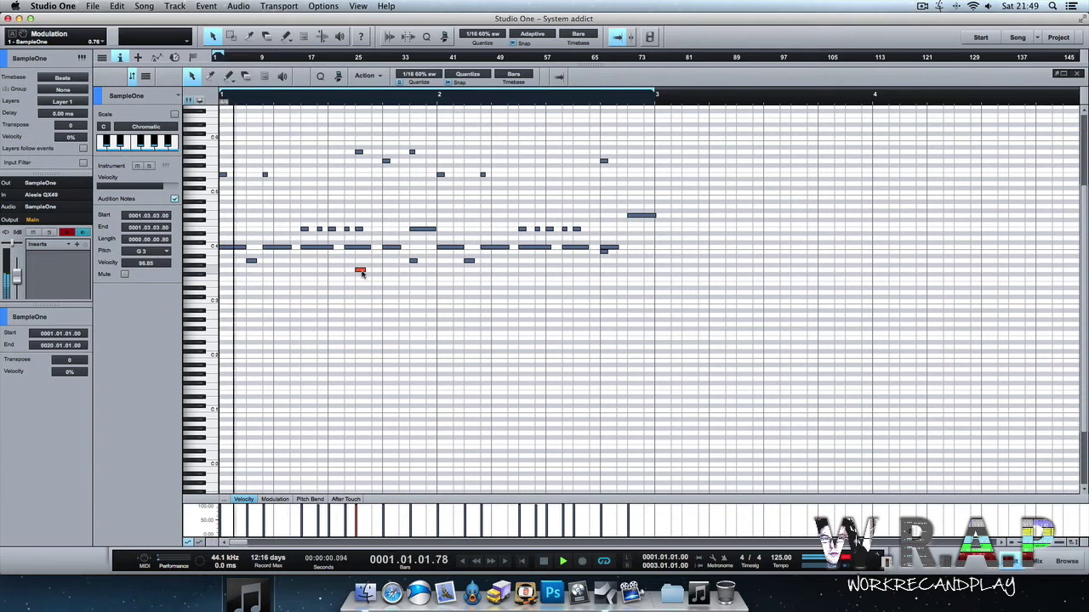
{"action": "left_click_drag", "start_coordinate": [362, 274], "coordinate": [361, 276]}
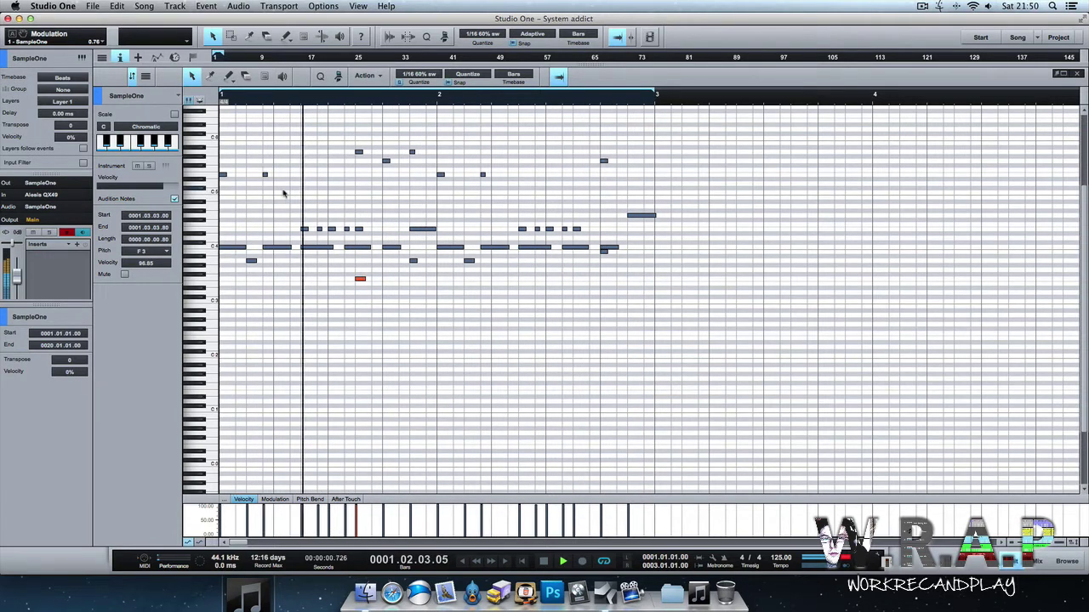
Record a short C5 note near the end of bar 1 over the loop and quantize it to 1.4.4.
{"action": "key", "text": "KP_Multiply"}
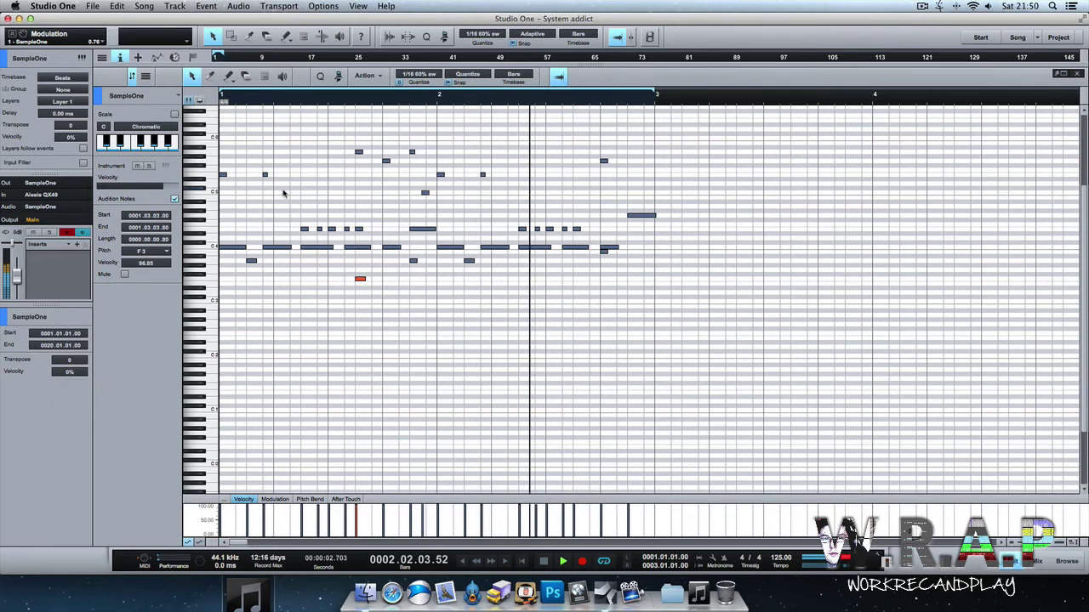
{"action": "left_click", "coordinate": [282, 193]}
{"action": "left_click_drag", "start_coordinate": [383, 208], "coordinate": [437, 186]}
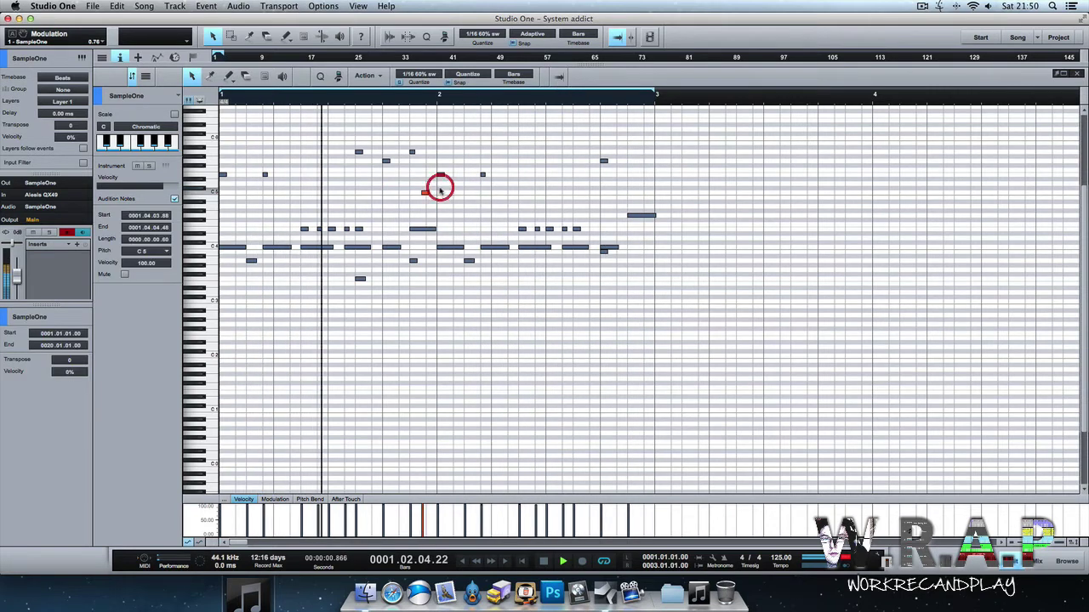
{"action": "left_click", "coordinate": [414, 203]}
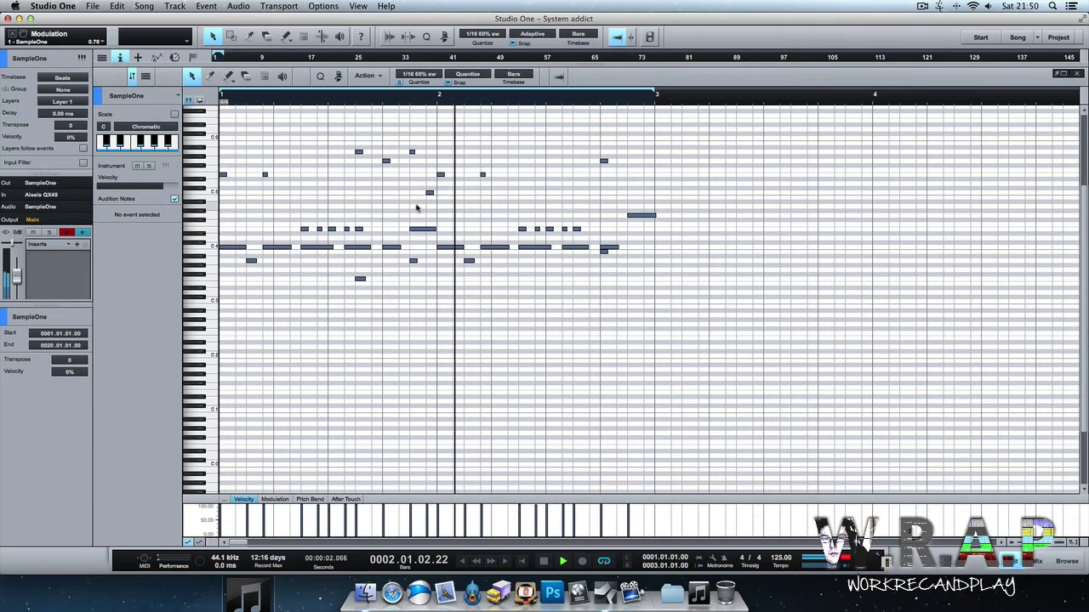
Record three short E5 notes from about 1.2.4 and four from about 2.2.4, and quantize both groups.
{"action": "left_click", "coordinate": [214, 198]}
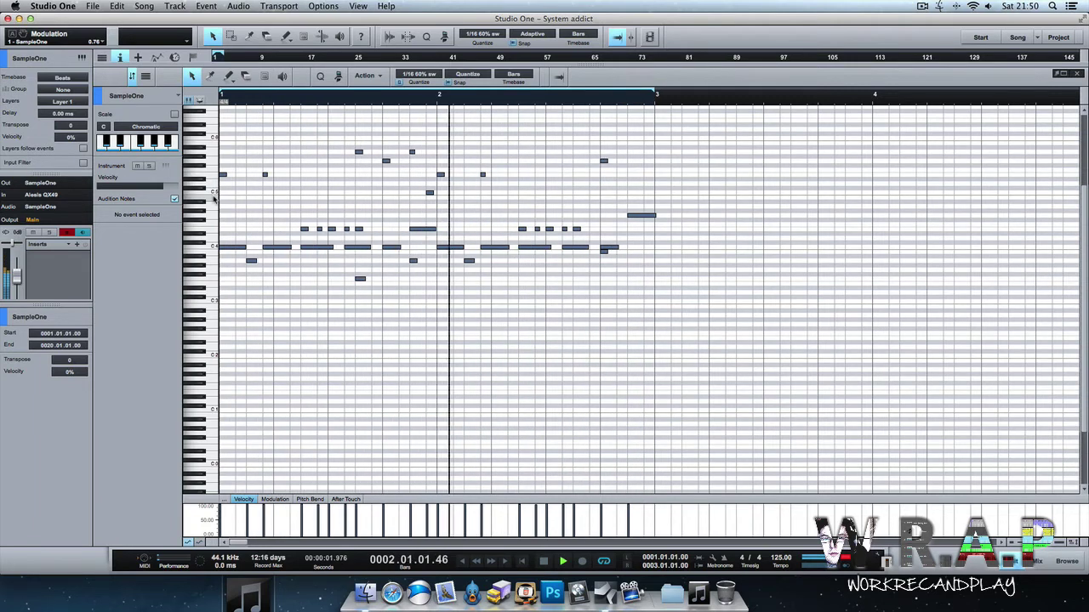
{"action": "key", "text": "space"}
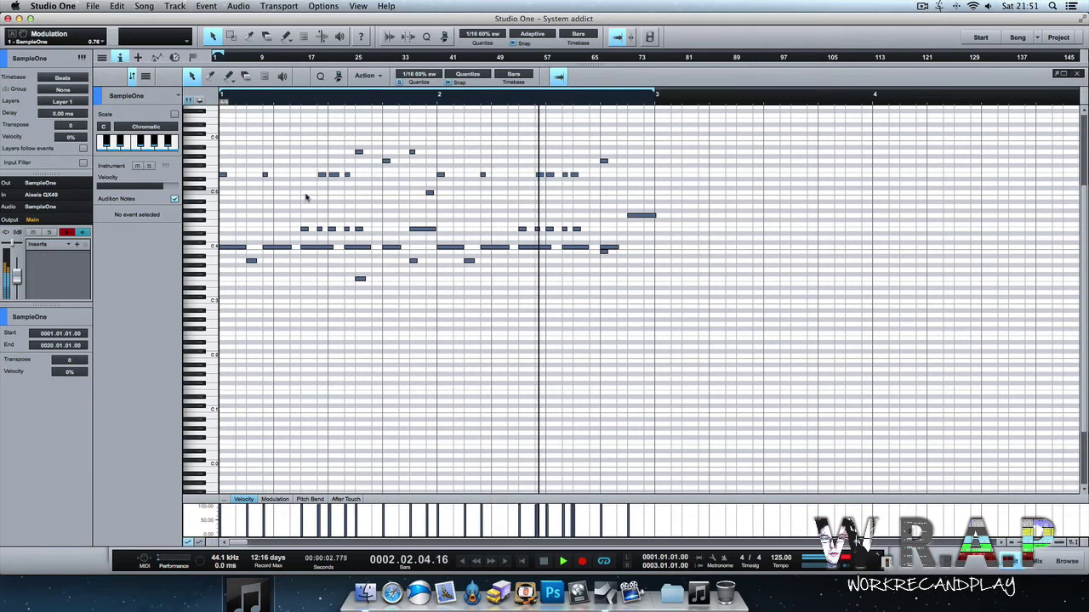
{"action": "left_click_drag", "start_coordinate": [302, 194], "coordinate": [359, 176]}
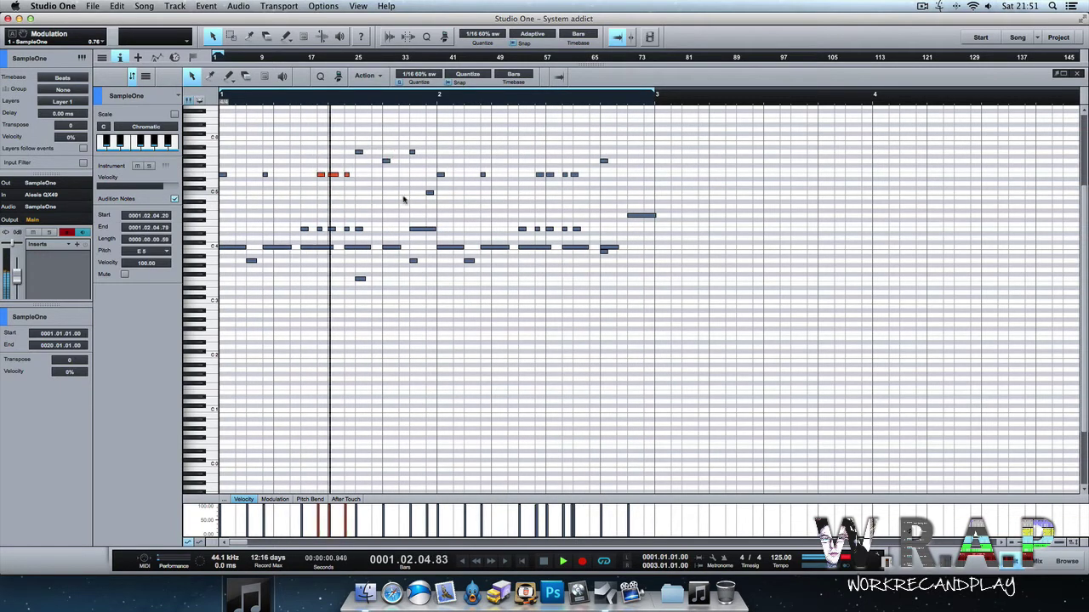
{"action": "left_click_drag", "start_coordinate": [534, 183], "coordinate": [587, 167]}
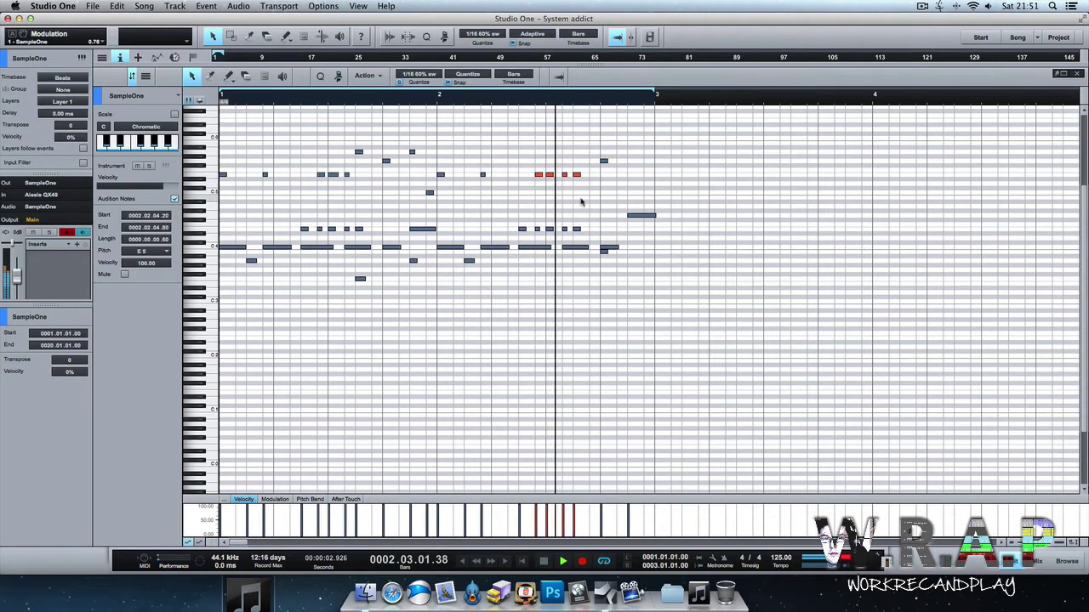
{"action": "left_click", "coordinate": [573, 199]}
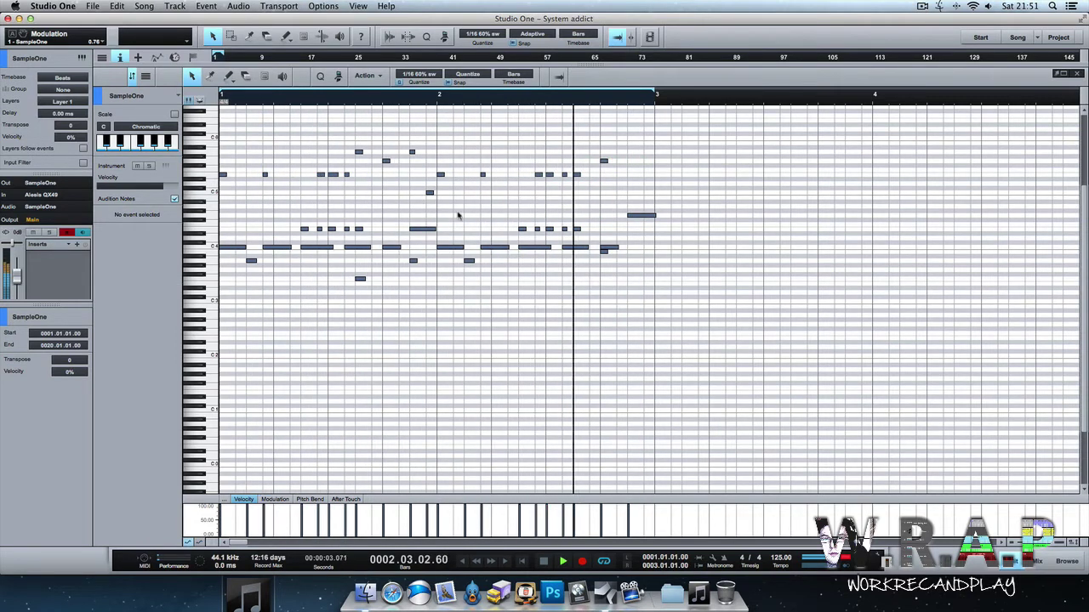
Copy the C5 note at 1.4.4 to 2.1.2, 2.4.4 and 1.1.2.
{"action": "left_click_drag", "start_coordinate": [451, 207], "coordinate": [423, 190]}
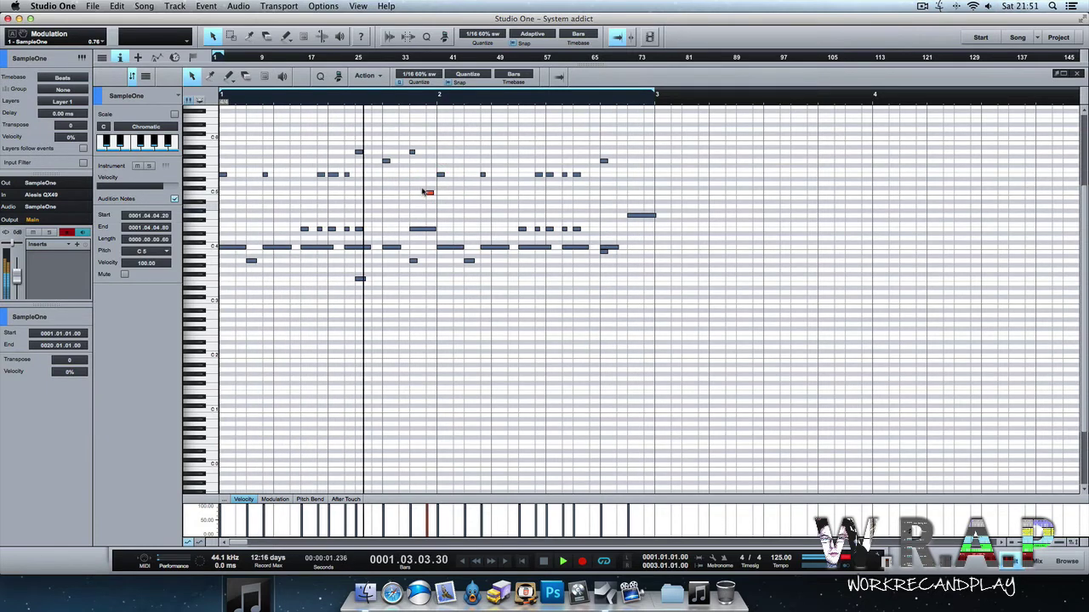
{"action": "left_click", "coordinate": [426, 206]}
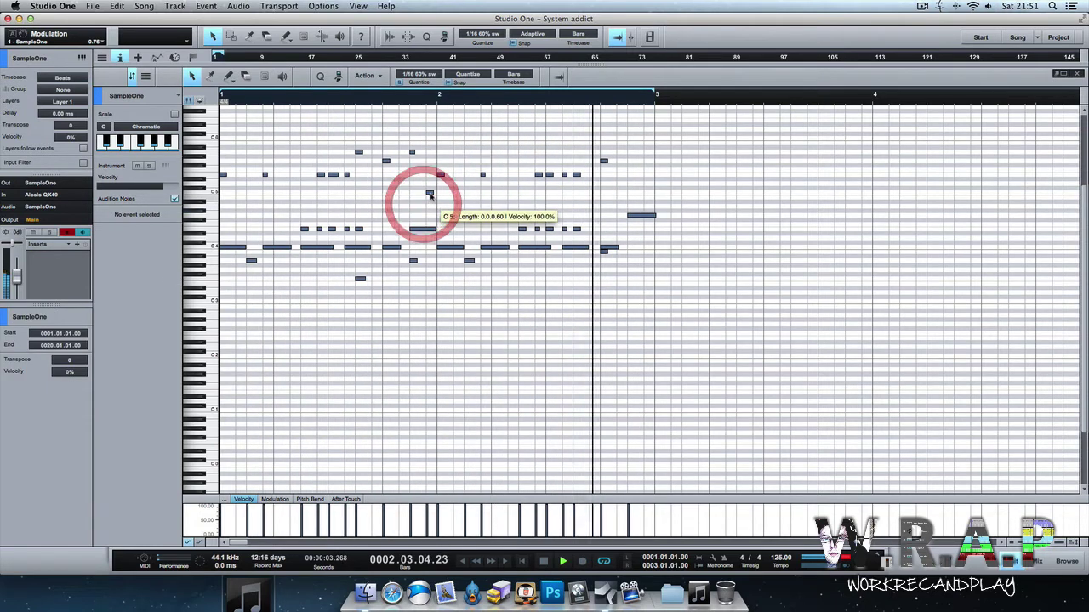
{"action": "left_click_drag", "start_coordinate": [430, 193], "coordinate": [456, 193]}
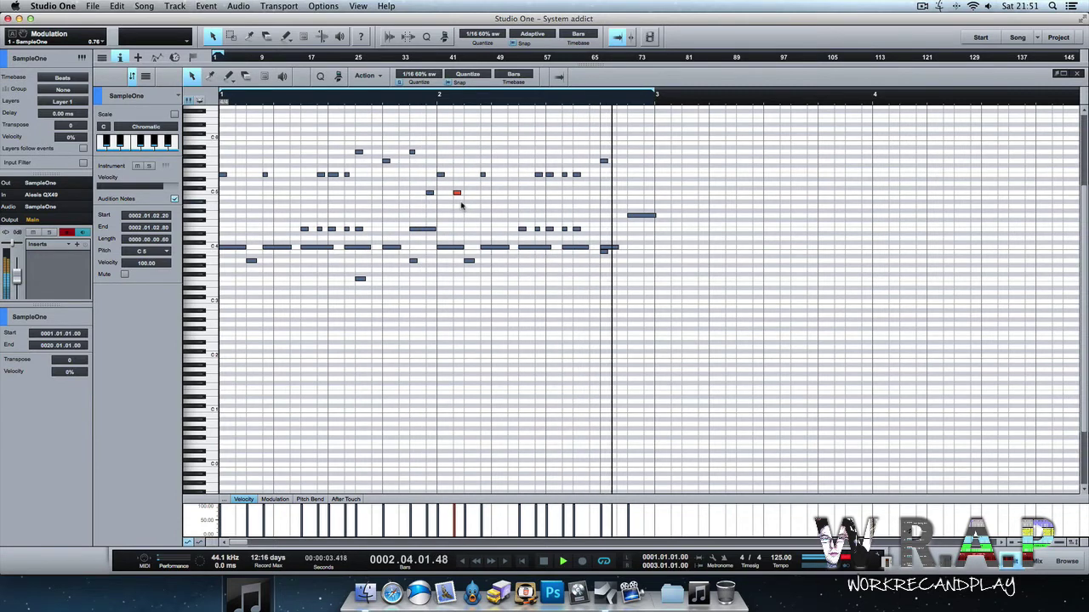
{"action": "left_click_drag", "start_coordinate": [457, 193], "coordinate": [644, 194]}
{"action": "left_click", "coordinate": [595, 197]}
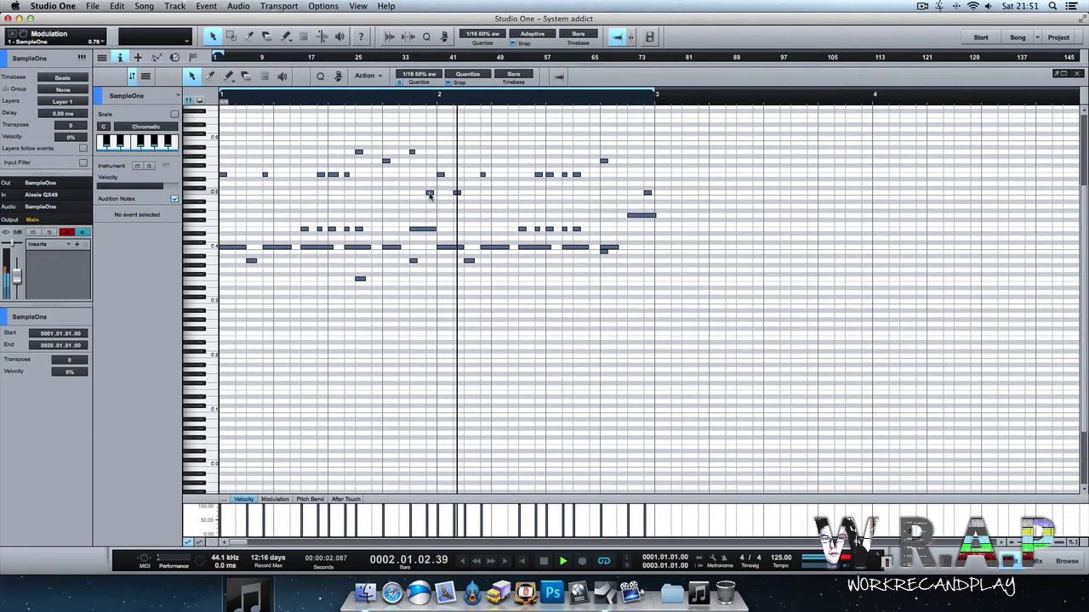
{"action": "left_click_drag", "start_coordinate": [430, 195], "coordinate": [239, 194]}
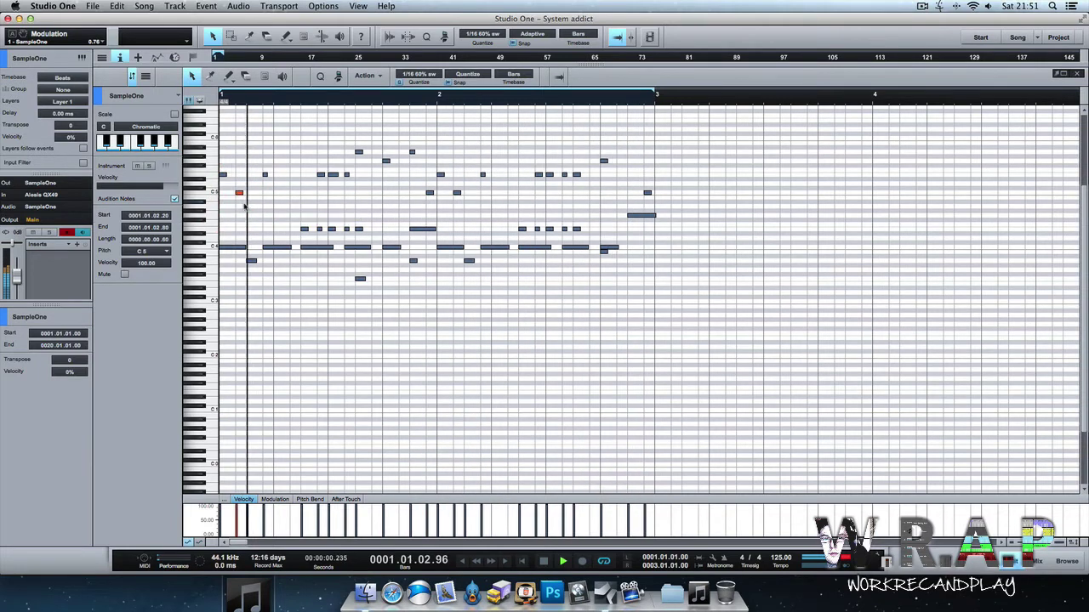
{"action": "left_click", "coordinate": [258, 207]}
Play the looped pattern from the start to hear the added C5 and E5 notes.
{"action": "key", "text": "space"}
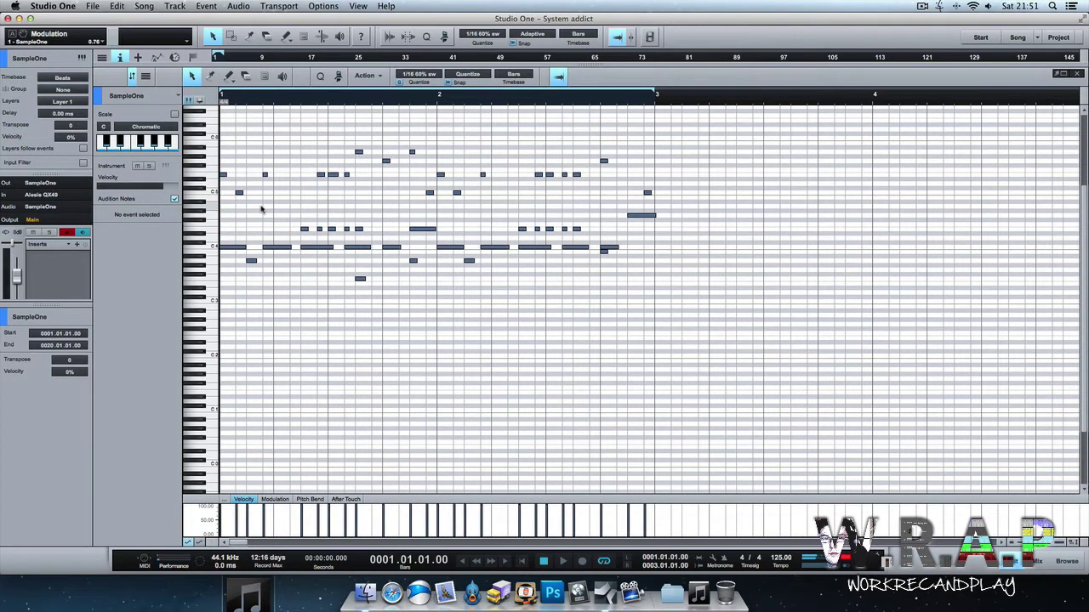
{"action": "key", "text": "space"}
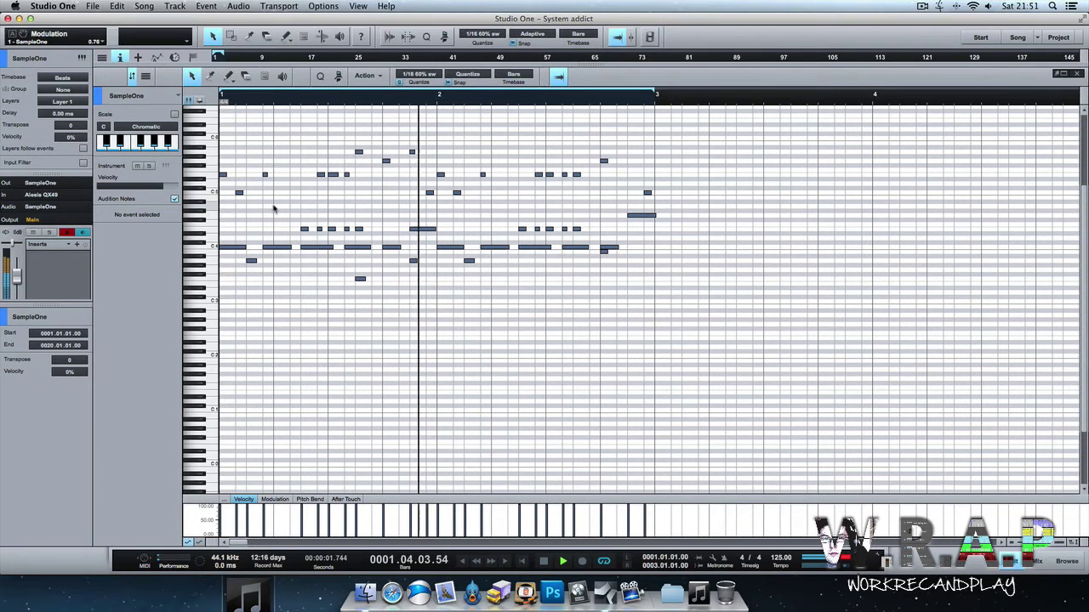
{"action": "key", "text": "space"}
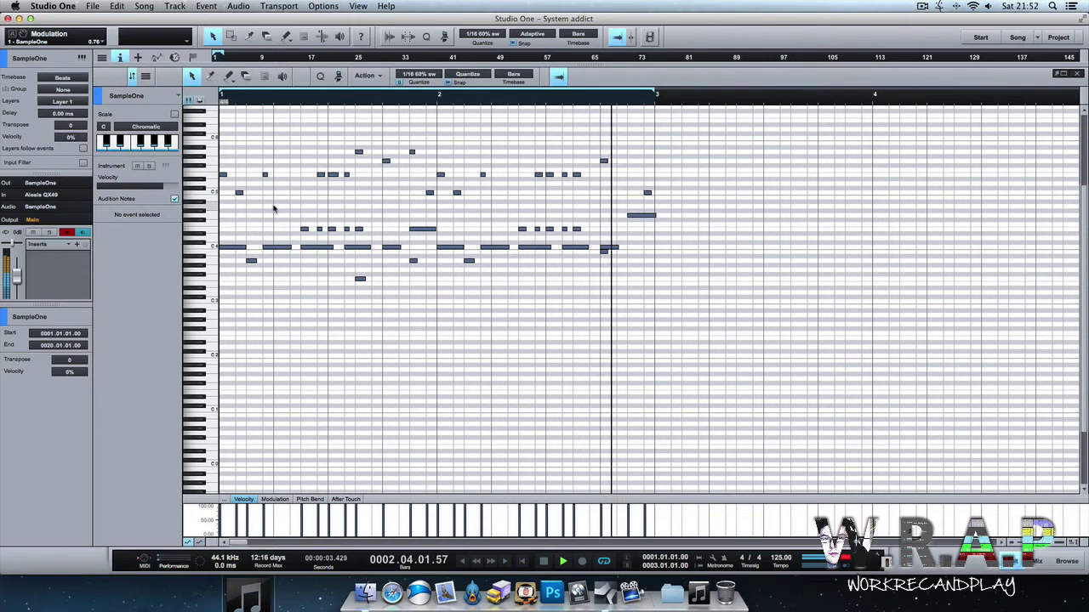
{"action": "key", "text": "space"}
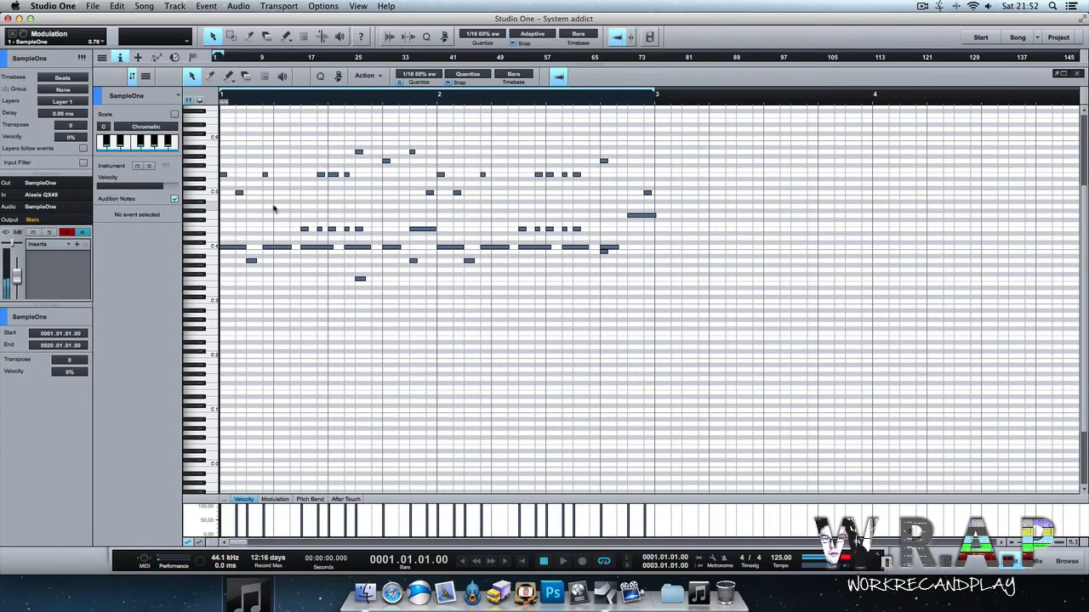
Record a short C7 note around 1.3.3, quantize it and save the song.
{"action": "key", "text": "space"}
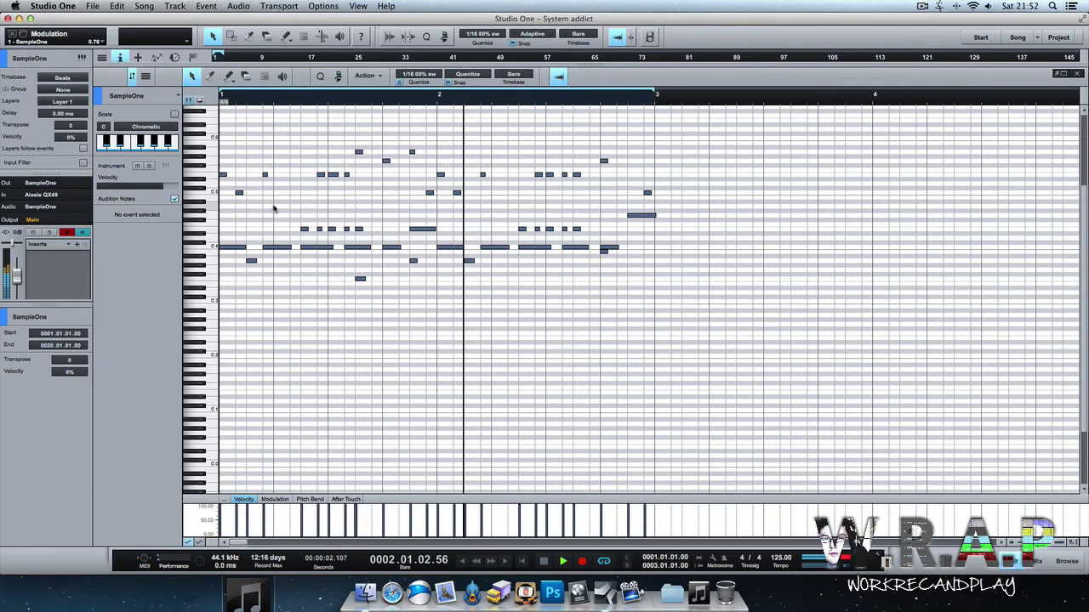
{"action": "scroll", "coordinate": [331, 226], "scroll_direction": "up", "scroll_amount": 2}
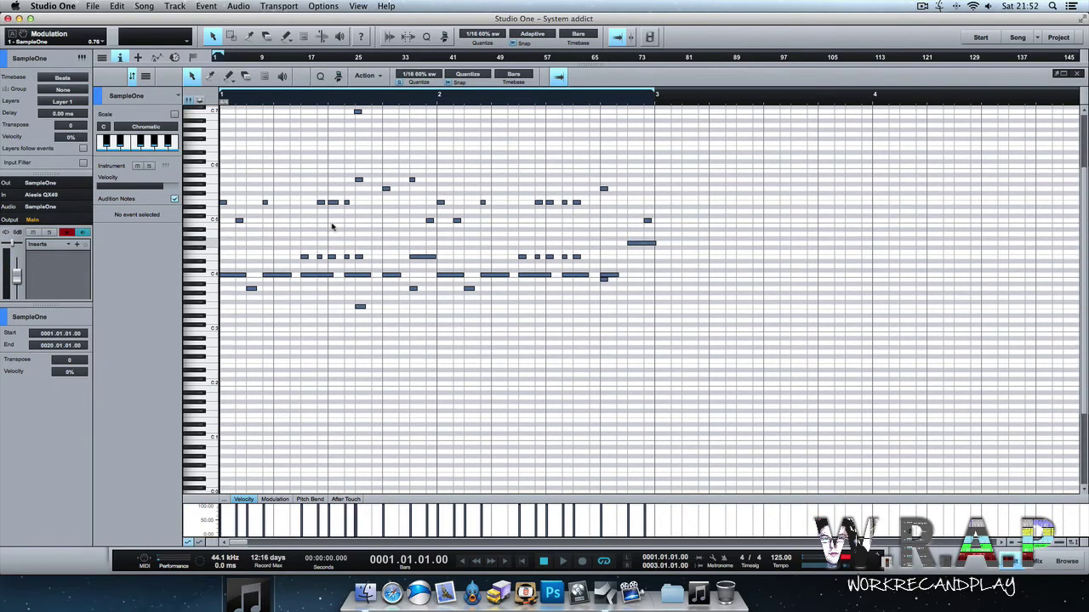
{"action": "left_click_drag", "start_coordinate": [362, 102], "coordinate": [374, 111]}
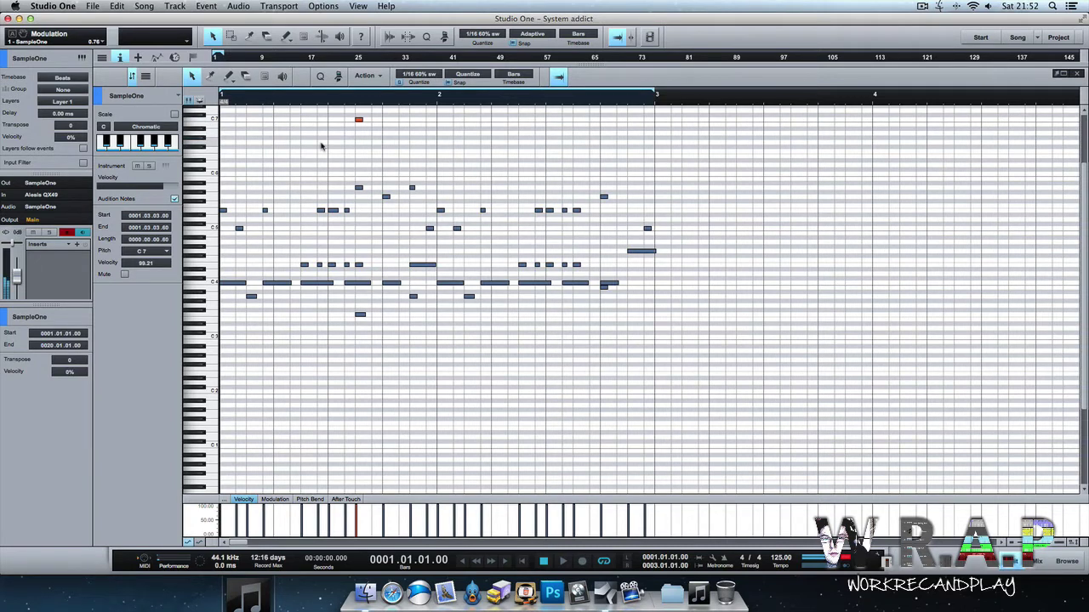
{"action": "key", "text": "super+s"}
Record a series of short G6 notes across both bars over the loop and quantize them.
{"action": "key", "text": "space"}
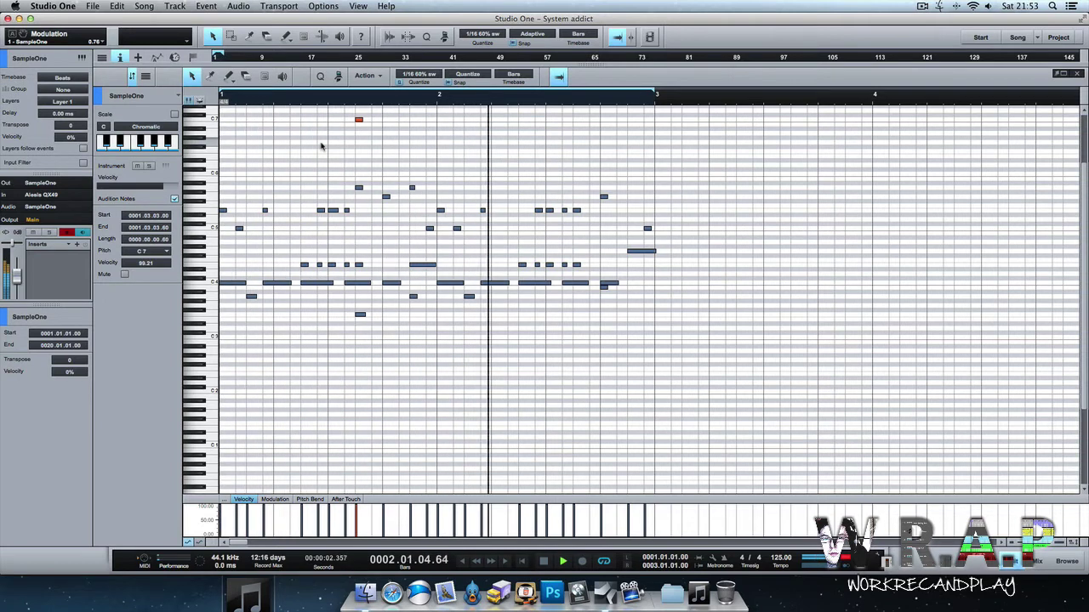
{"action": "key", "text": "space"}
{"action": "key", "text": "space"}
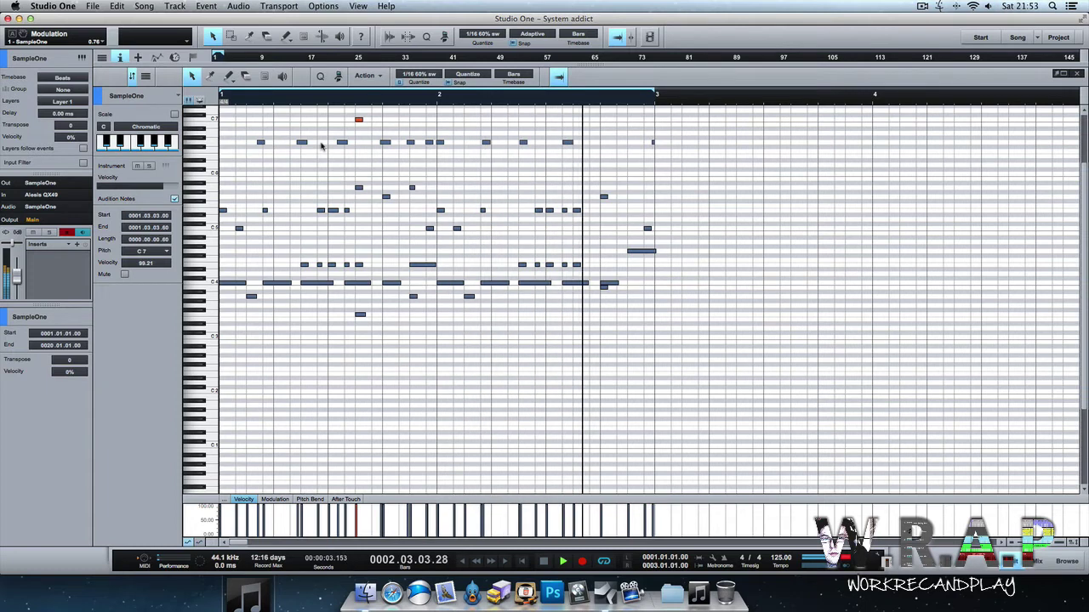
{"action": "key", "text": "space"}
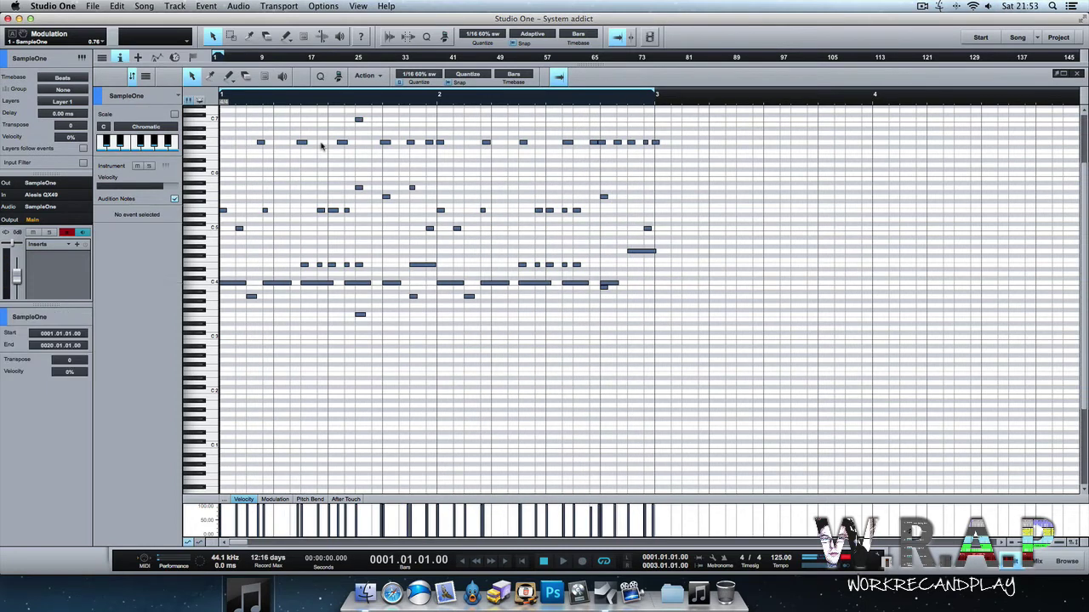
{"action": "left_click_drag", "start_coordinate": [242, 158], "coordinate": [675, 143]}
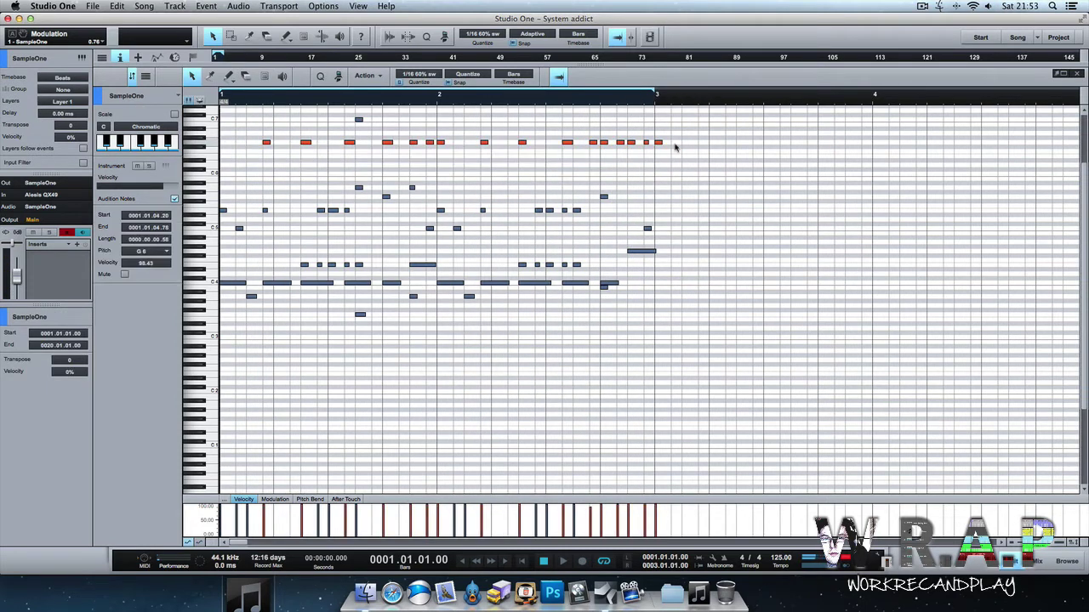
Try moving the G6 notes one sixteenth earlier and lowering the velocity at the end of bar 2, and restore both.
{"action": "key", "text": "alt+Left"}
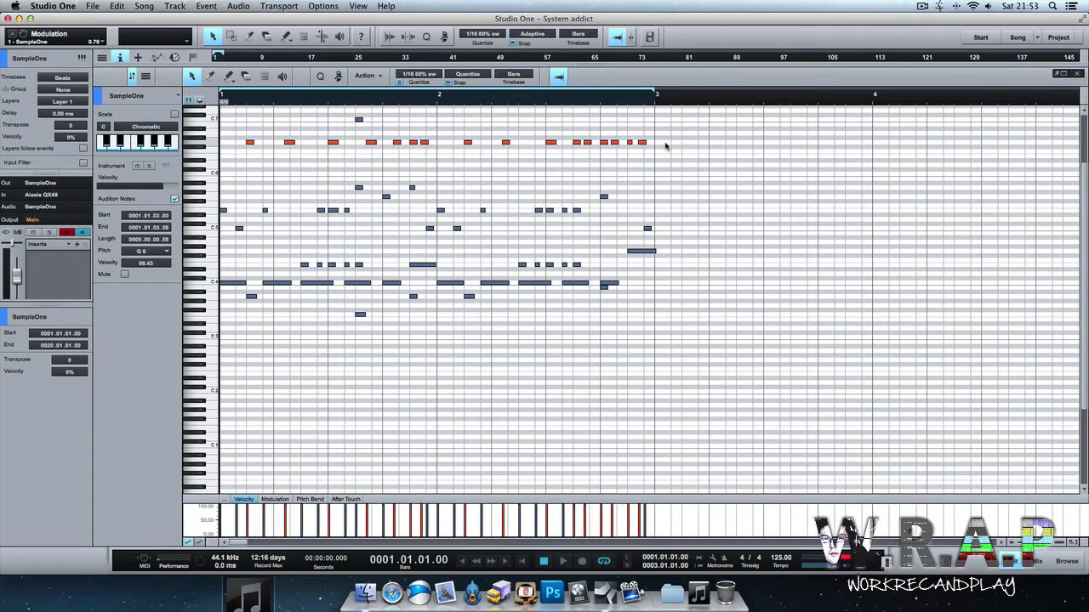
{"action": "key", "text": "space"}
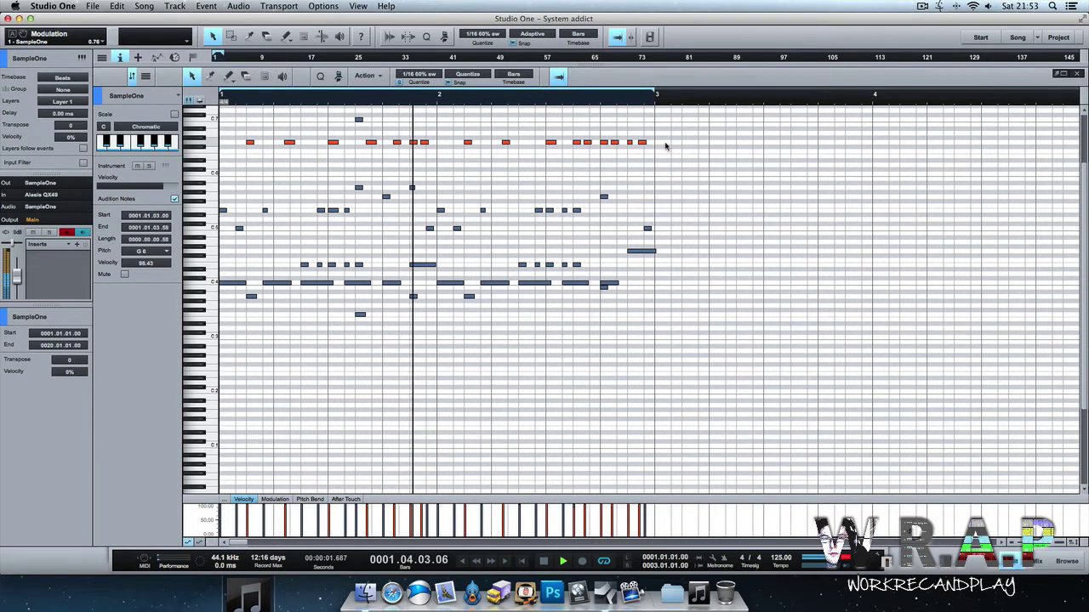
{"action": "key", "text": "alt+Right"}
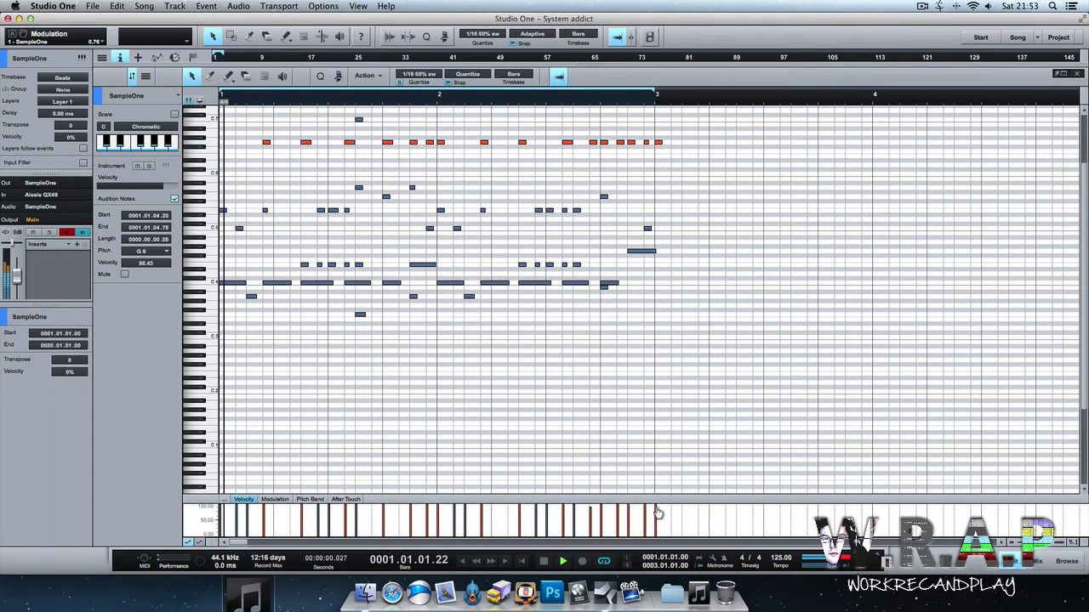
{"action": "left_click_drag", "start_coordinate": [656, 513], "coordinate": [656, 527]}
{"action": "key", "text": "super+z"}
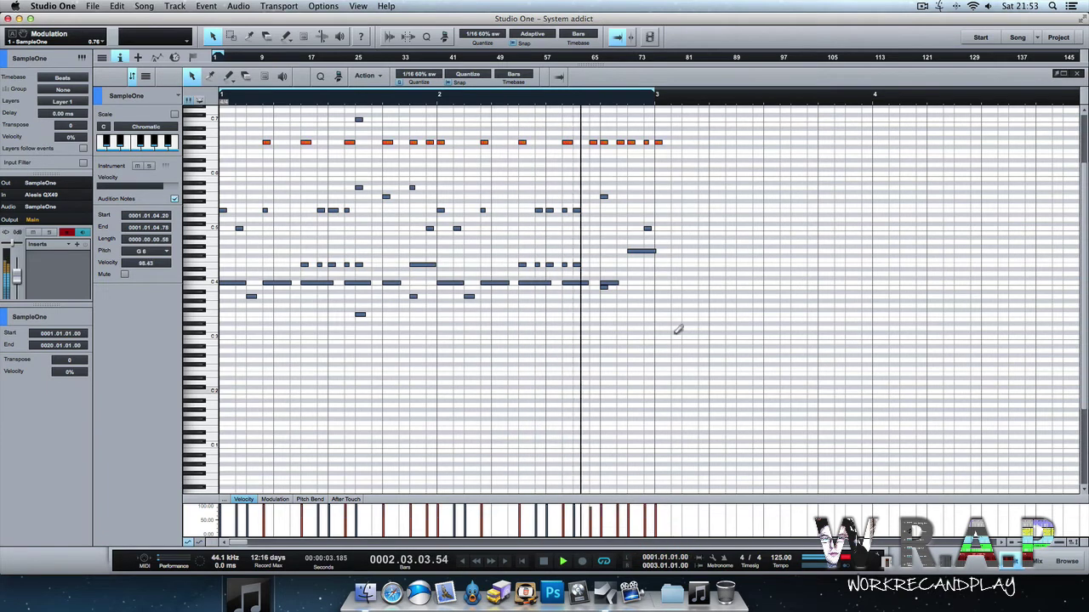
Delete all the recorded G6 notes.
{"action": "left_click", "coordinate": [663, 150]}
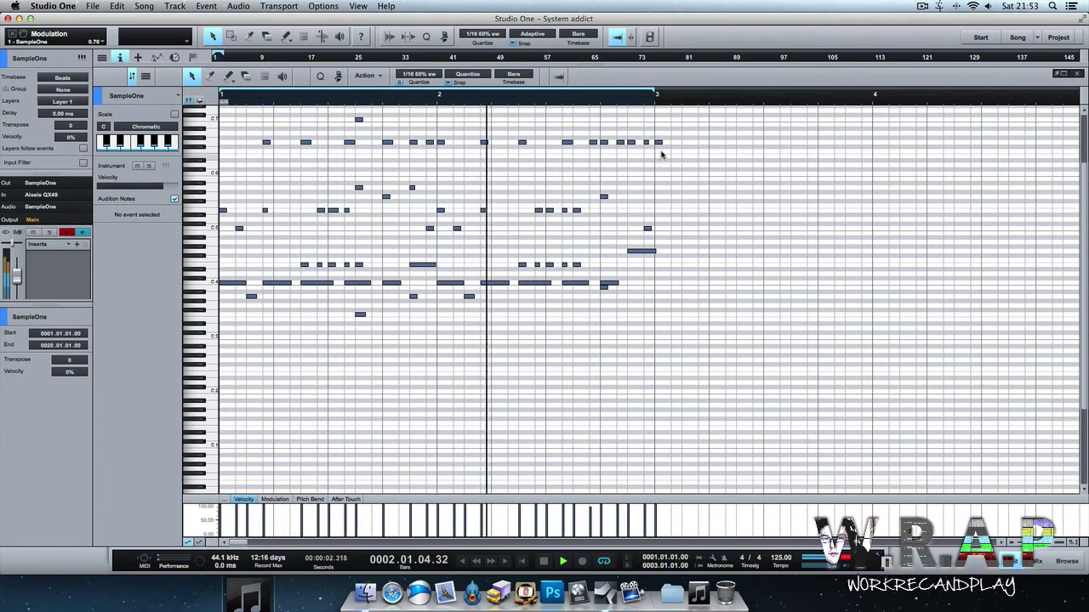
{"action": "left_click_drag", "start_coordinate": [665, 134], "coordinate": [249, 153]}
{"action": "key", "text": "Delete"}
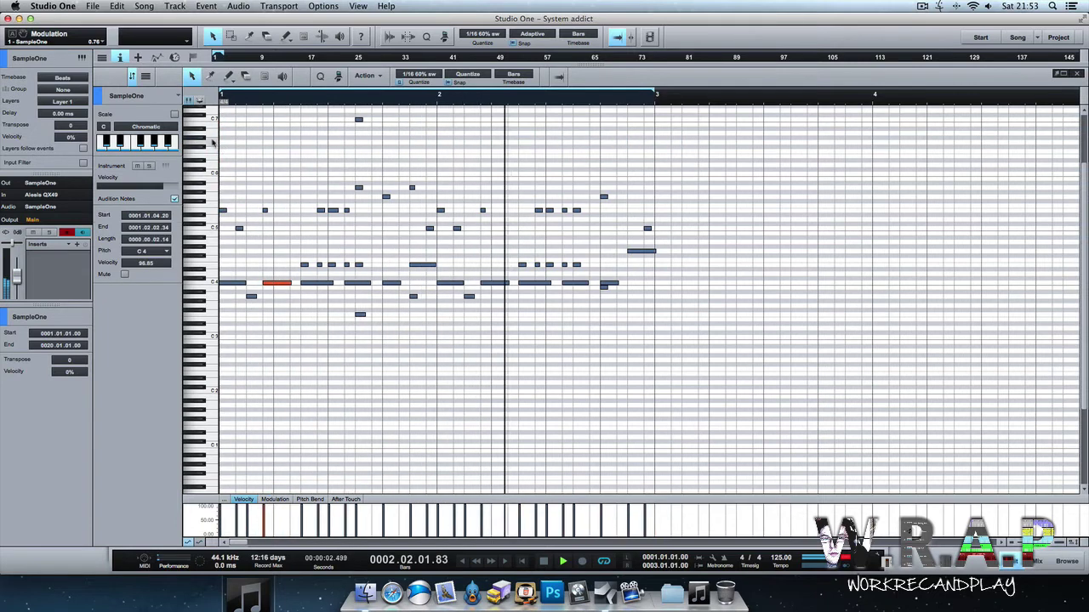
Audition the G6 slice on its own and replay the pattern from the beginning.
{"action": "left_click", "coordinate": [213, 143]}
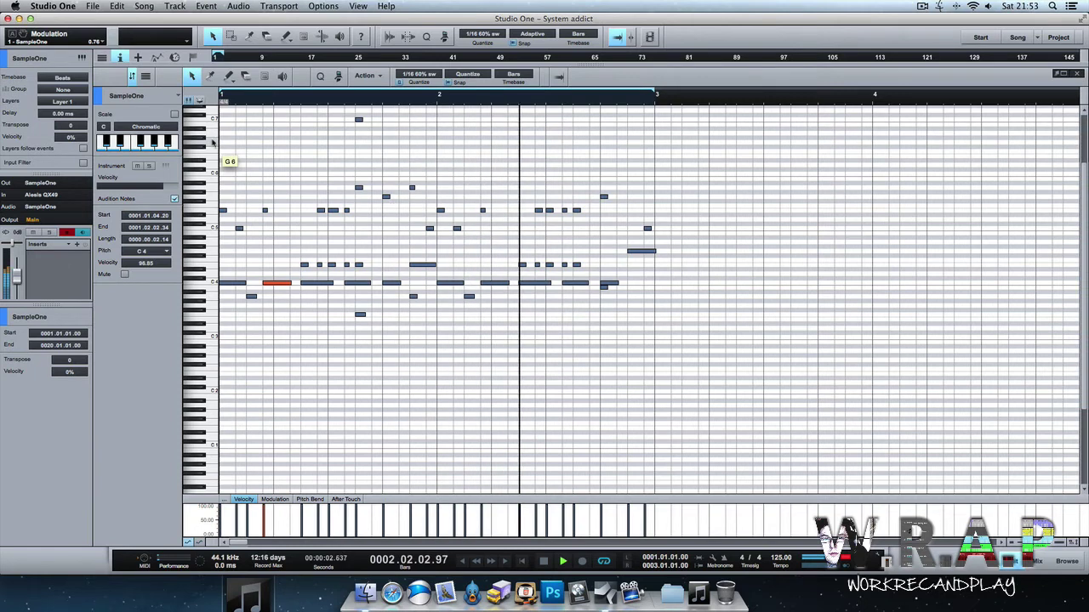
{"action": "key", "text": "space"}
{"action": "key", "text": "space"}
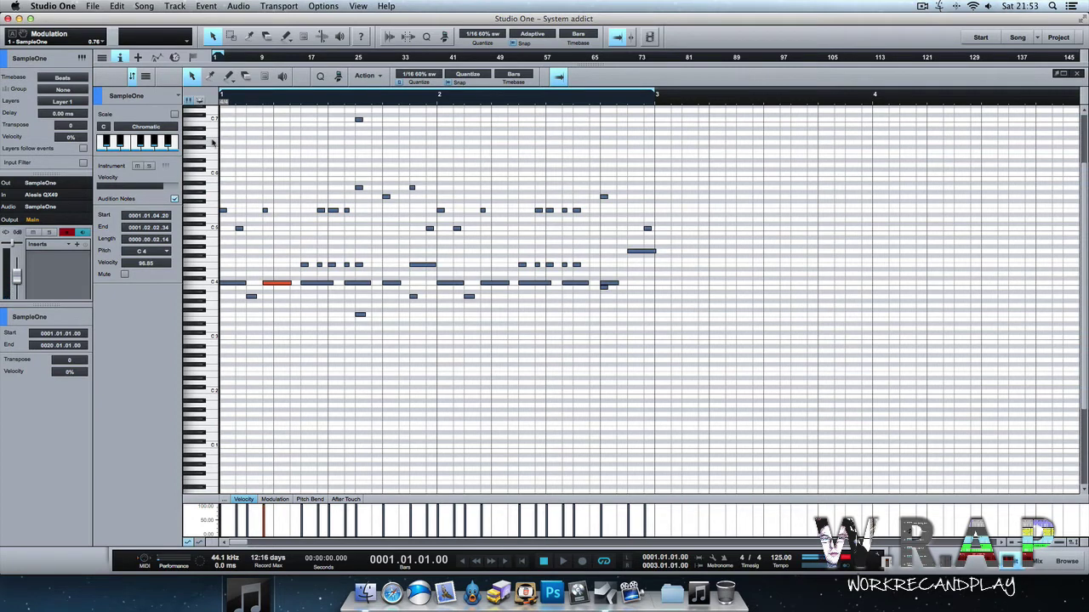
{"action": "key", "text": "space"}
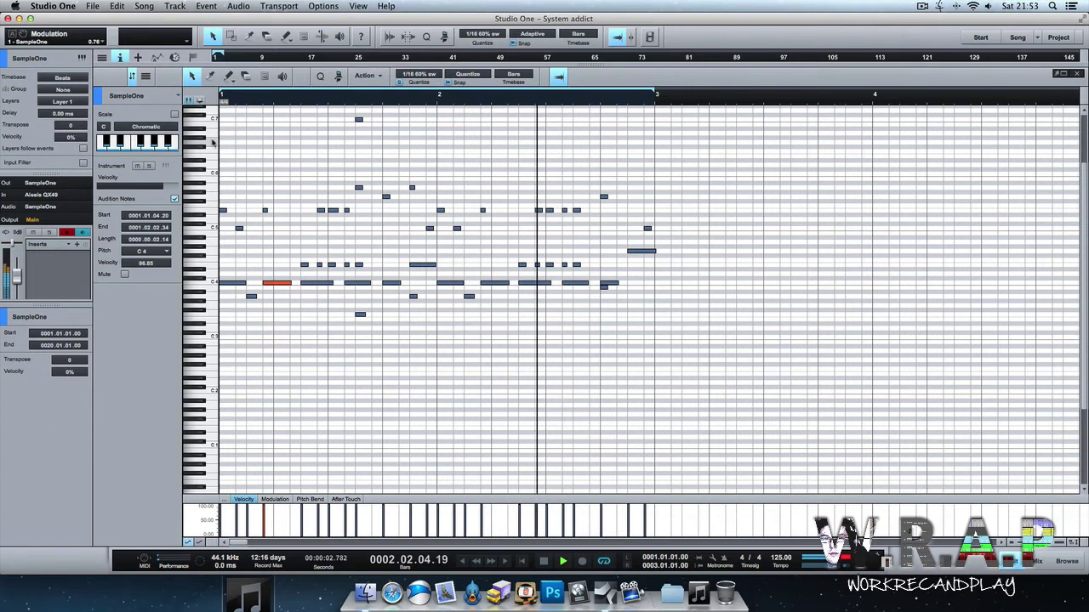
Record two short B5 notes over the loop at about 2.1.1 and 2.1.4.
{"action": "key", "text": "space"}
{"action": "key", "text": "space"}
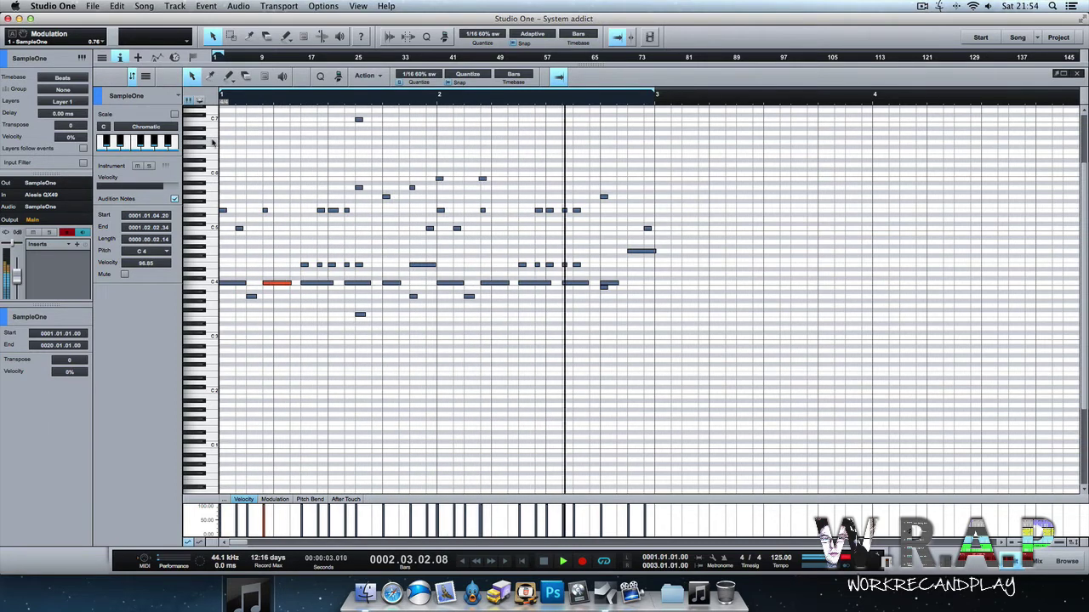
{"action": "key", "text": "space"}
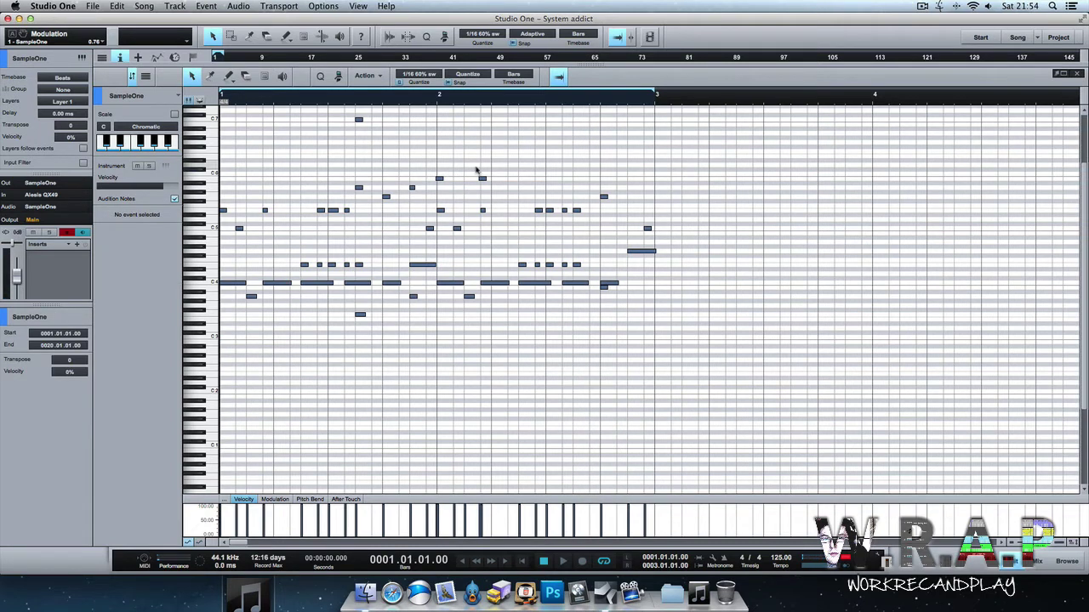
Copy the two short B5 notes from bar 2 to the same beats of bar 1 and play the loop.
{"action": "left_click_drag", "start_coordinate": [434, 180], "coordinate": [226, 179]}
{"action": "key", "text": "space"}
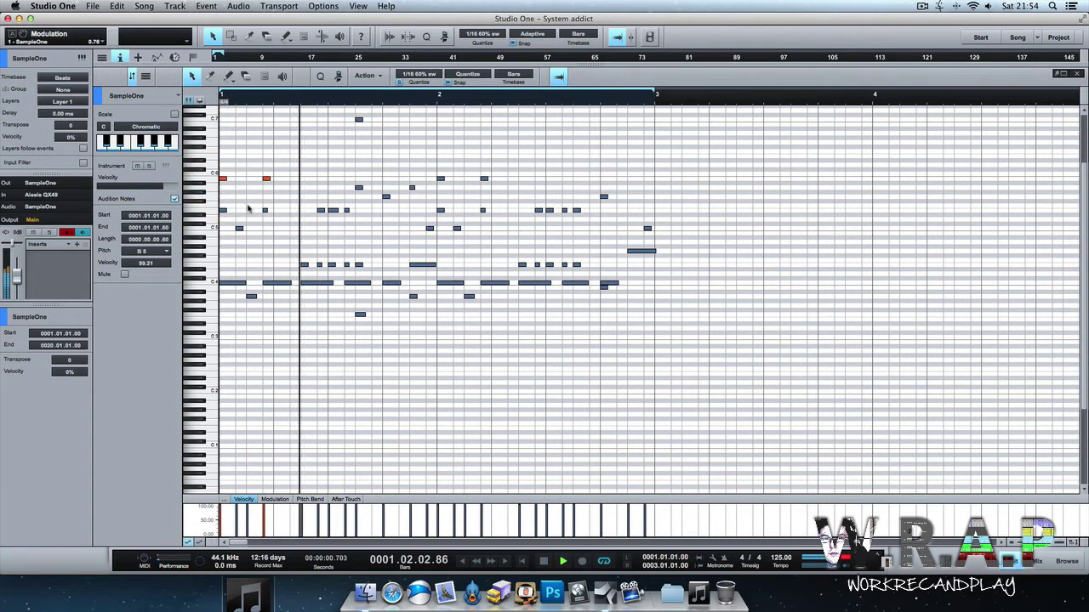
{"action": "left_click", "coordinate": [305, 155]}
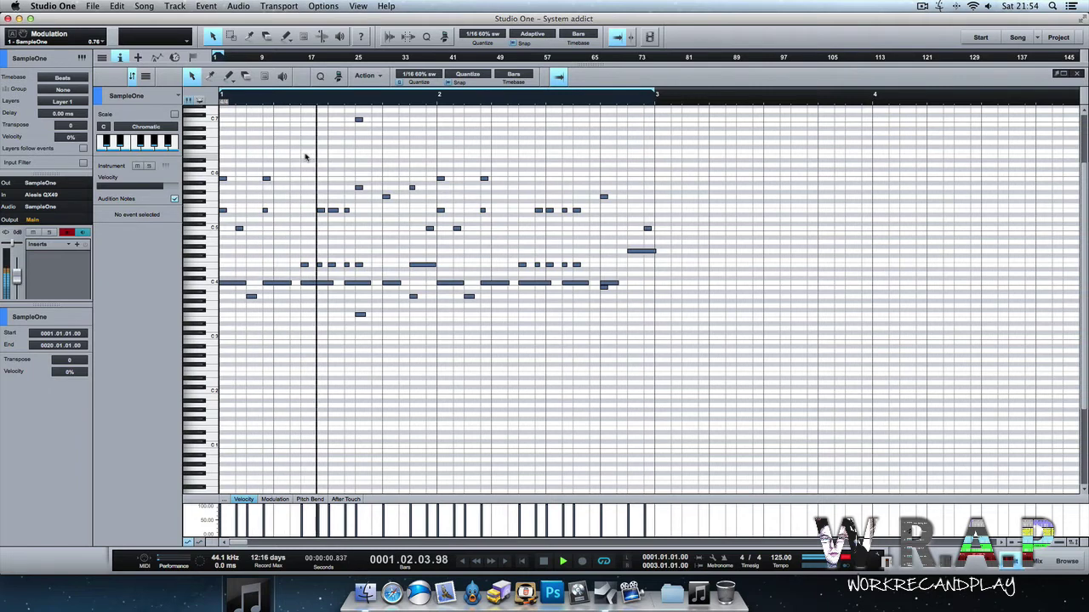
Close the note editor and enlarge the arrangement view around the SampleOne part.
{"action": "key", "text": "F2"}
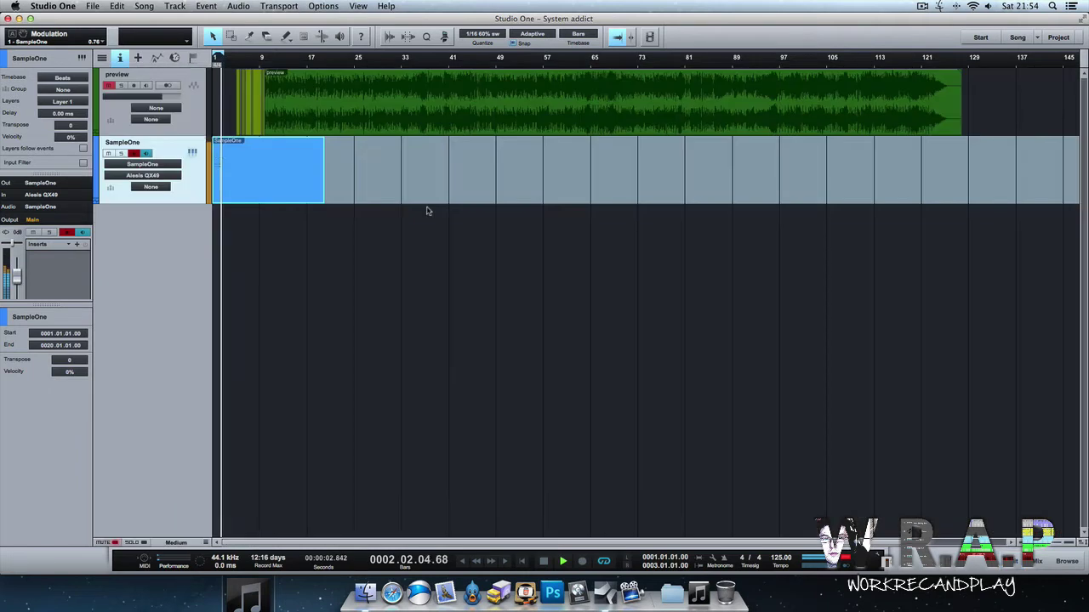
{"action": "key", "text": "comma"}
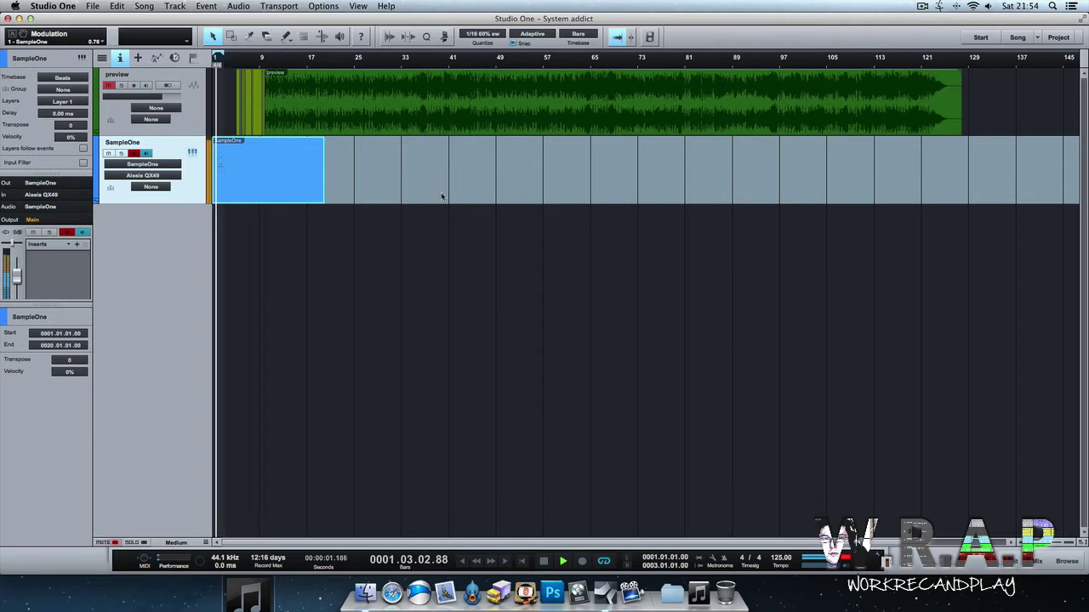
{"action": "left_click_drag", "start_coordinate": [296, 266], "coordinate": [207, 187]}
{"action": "key", "text": "shift+s"}
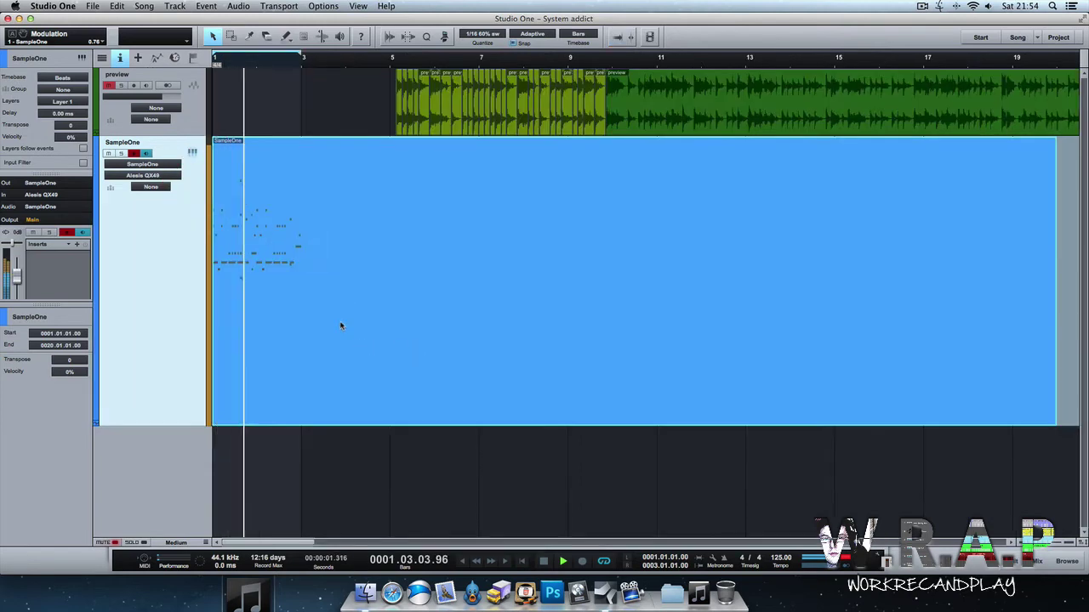
Try splitting the SampleOne part at bar 2, and undo the split.
{"action": "key", "text": "space"}
{"action": "key", "text": "KP_Add"}
{"action": "key", "text": "alt+x"}
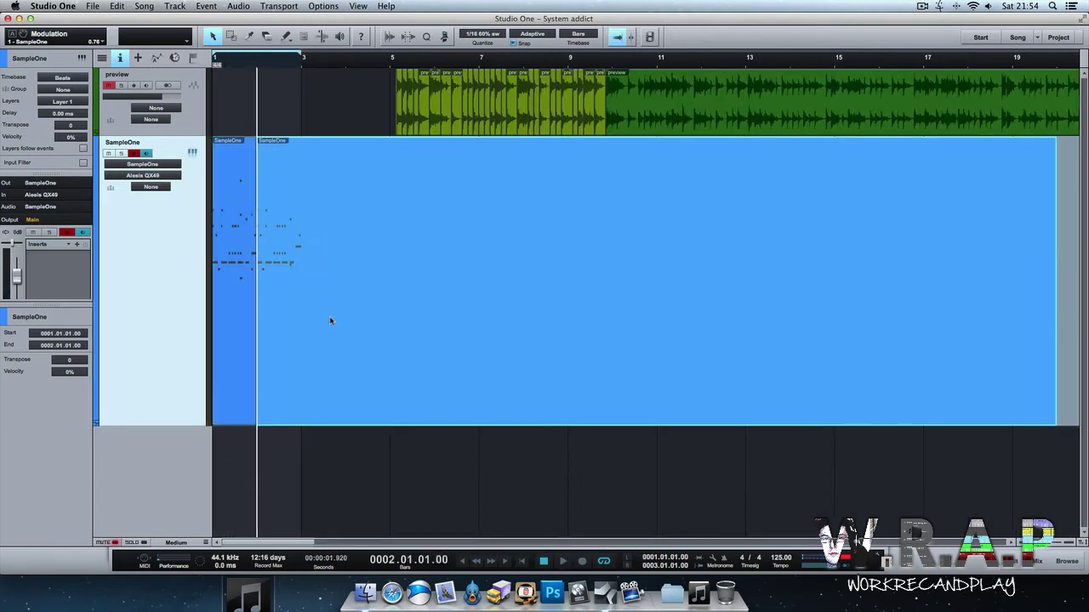
{"action": "key", "text": "super+z"}
Split the SampleOne part at bar 3 and delete the empty remainder after it.
{"action": "key", "text": "KP_Add"}
{"action": "key", "text": "alt+x"}
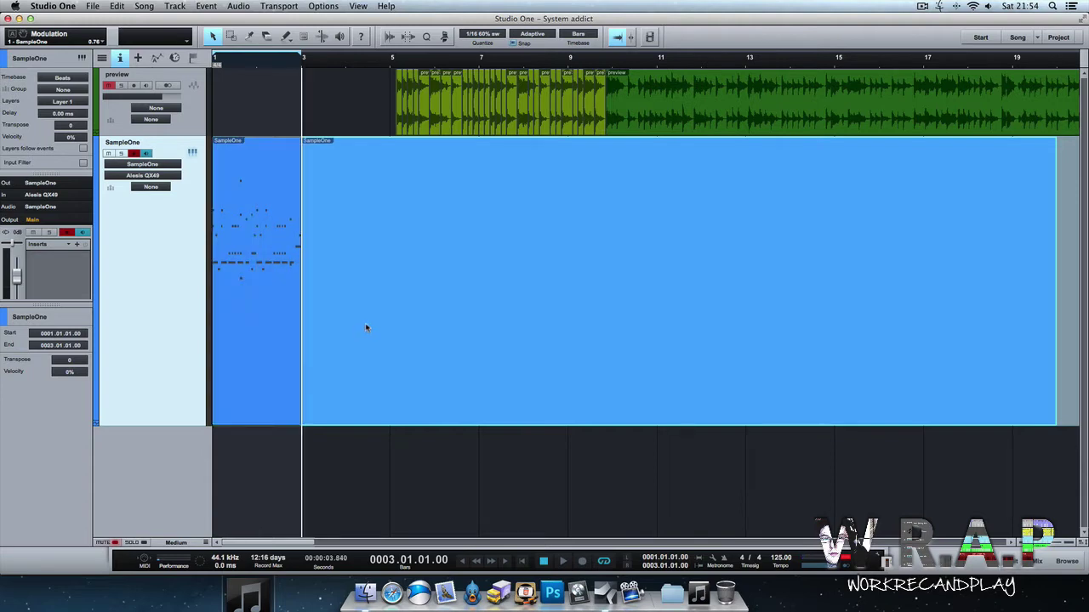
{"action": "left_click", "coordinate": [366, 328]}
{"action": "key", "text": "Delete"}
Duplicate the two-bar SampleOne part directly after itself and merge both copies into one four-bar part.
{"action": "left_click", "coordinate": [279, 340]}
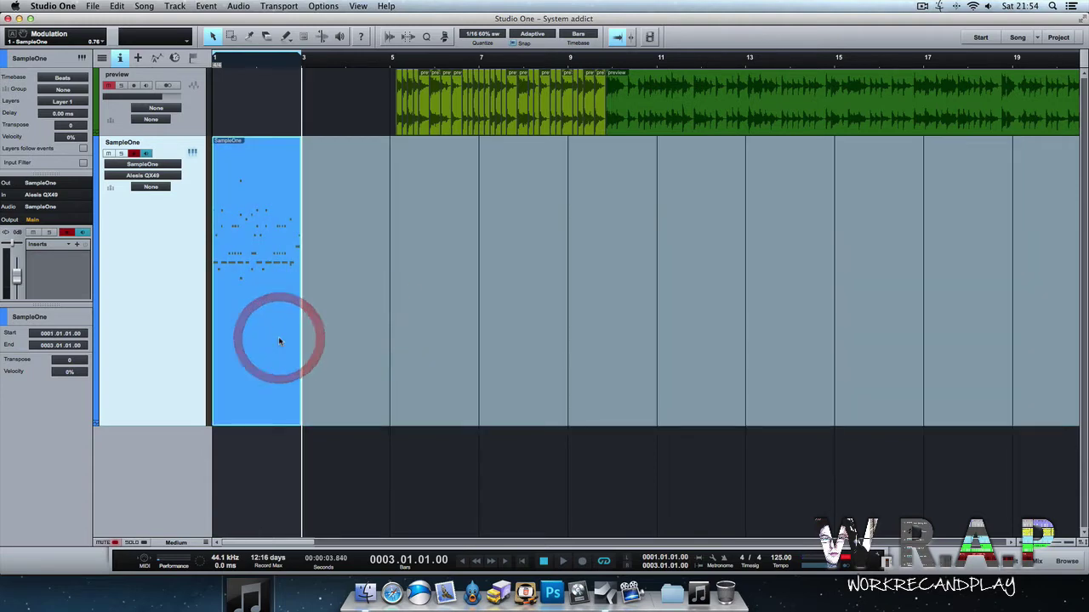
{"action": "key", "text": "d"}
{"action": "left_click_drag", "start_coordinate": [422, 391], "coordinate": [258, 360]}
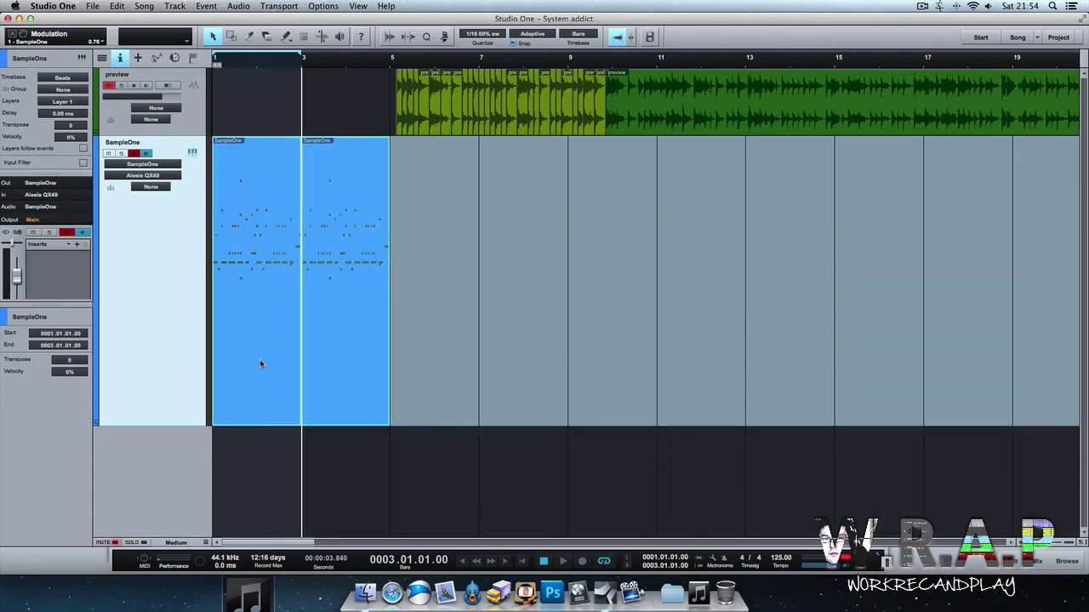
{"action": "key", "text": "g"}
{"action": "scroll", "coordinate": [270, 366], "scroll_direction": "down", "scroll_amount": 3}
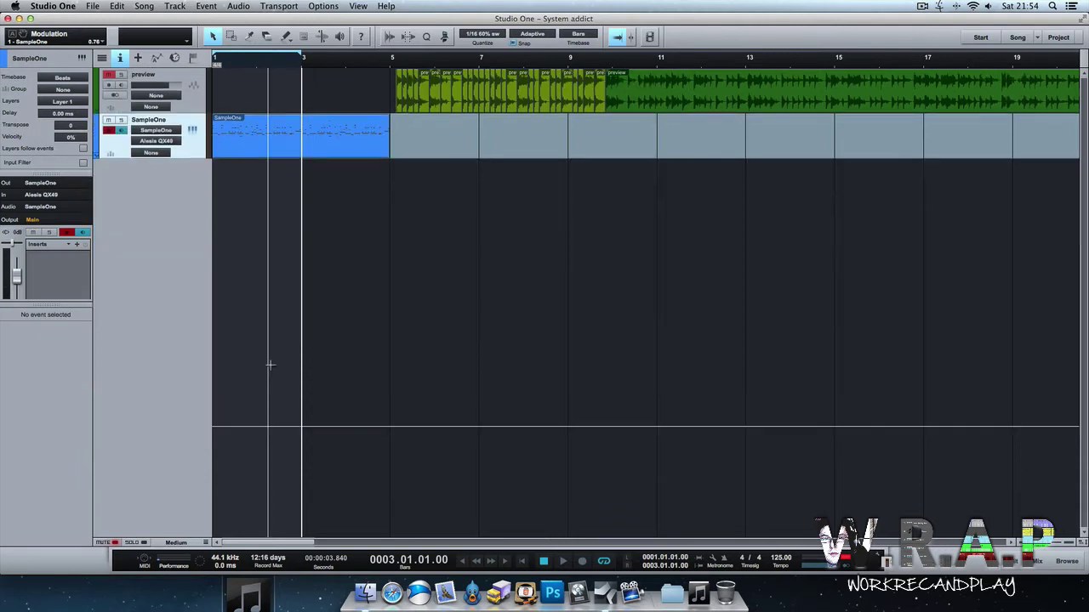
{"action": "scroll", "coordinate": [269, 366], "scroll_direction": "up", "scroll_amount": 1}
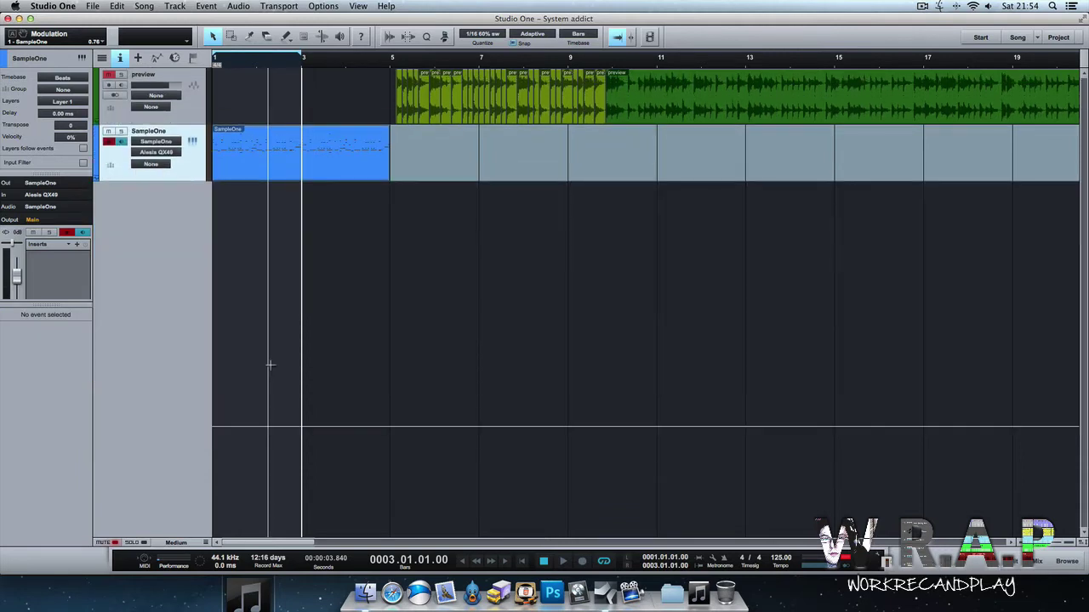
Extend the loop range to bar 5 and play the four-bar pattern.
{"action": "left_click", "coordinate": [391, 56]}
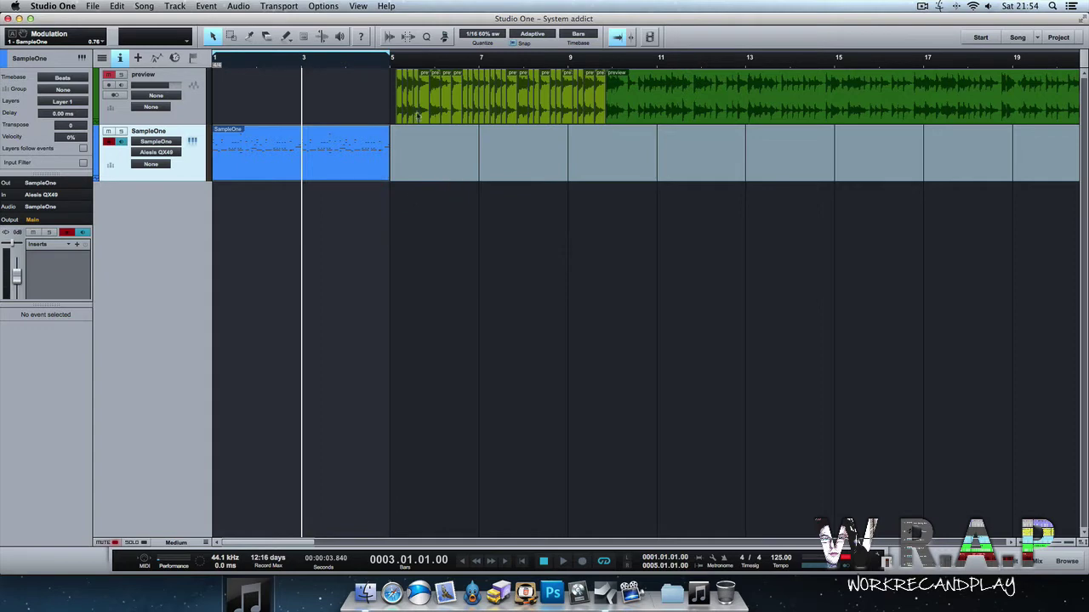
{"action": "left_click_drag", "start_coordinate": [409, 65], "coordinate": [406, 81]}
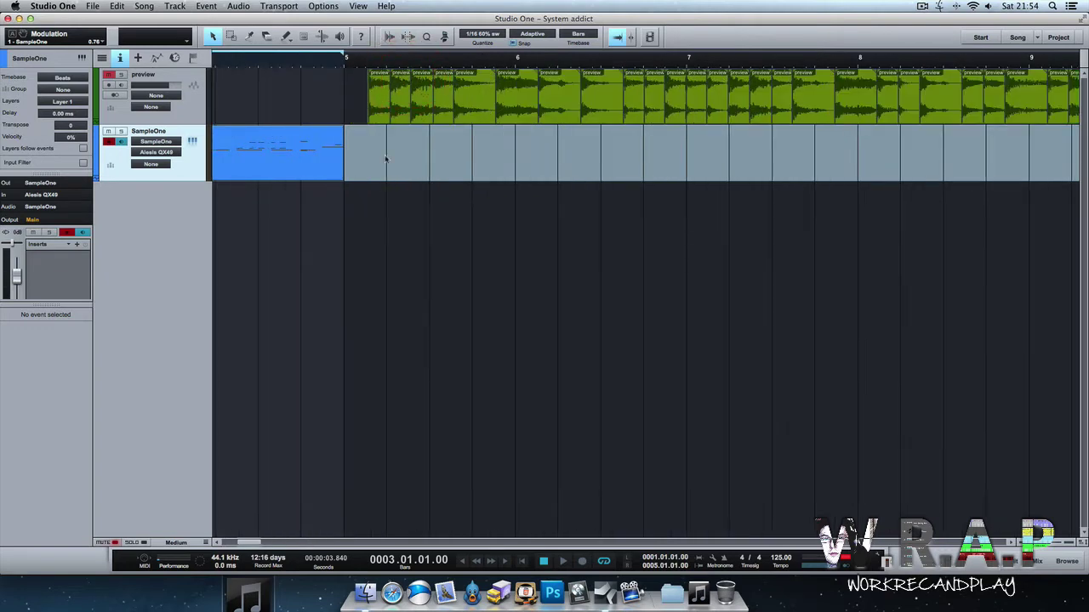
{"action": "key", "text": "space"}
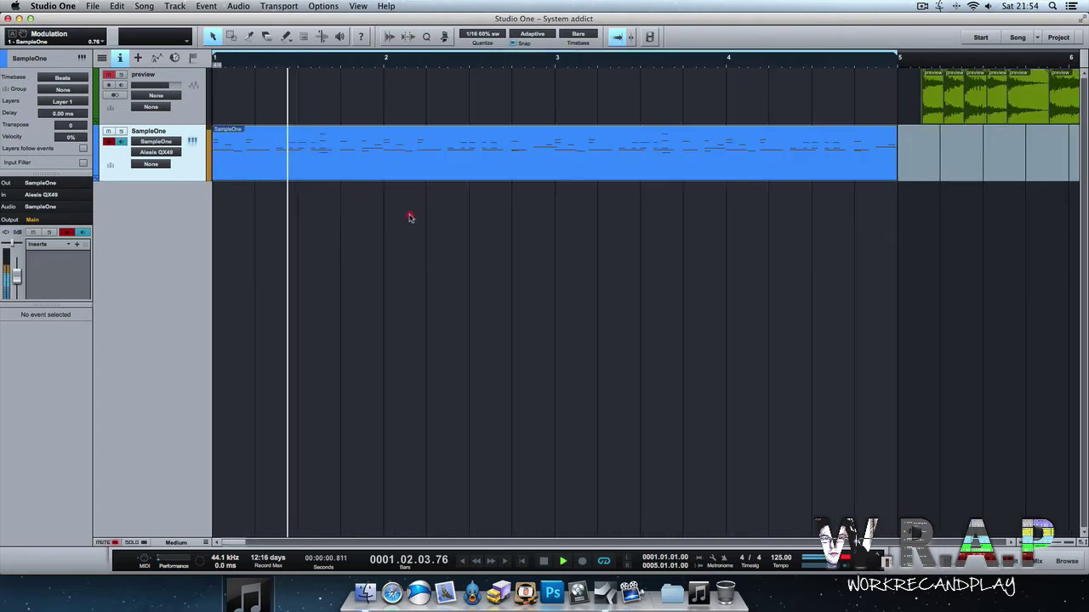
{"action": "left_click", "coordinate": [409, 219]}
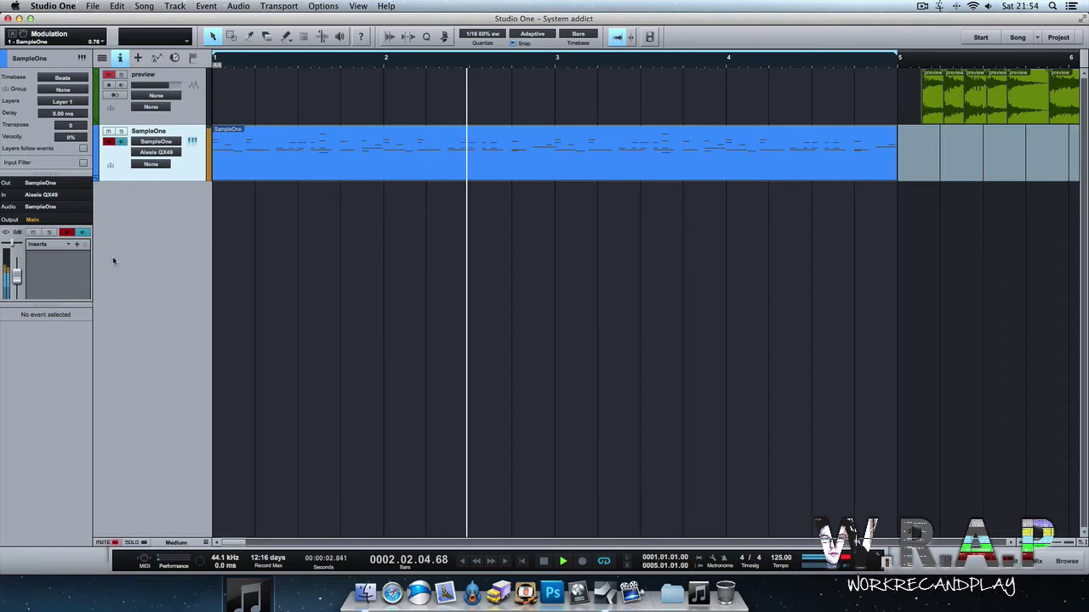
Insert a Compressor on the SampleOne channel with ratio 1.2:1, threshold -5.76 dB and knee 0.10 dB.
{"action": "left_click", "coordinate": [76, 244]}
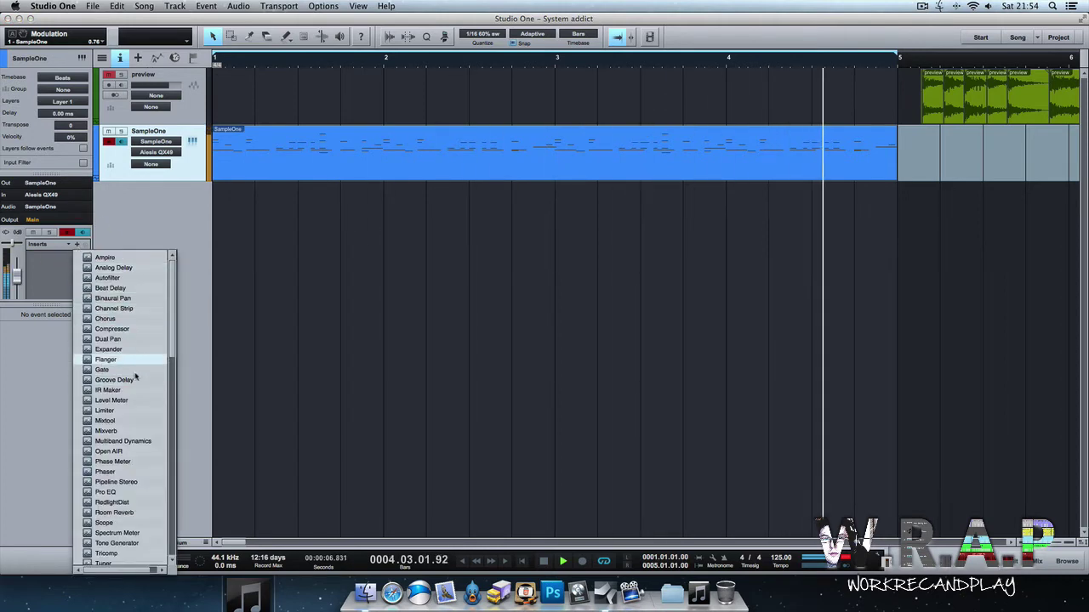
{"action": "left_click", "coordinate": [134, 327]}
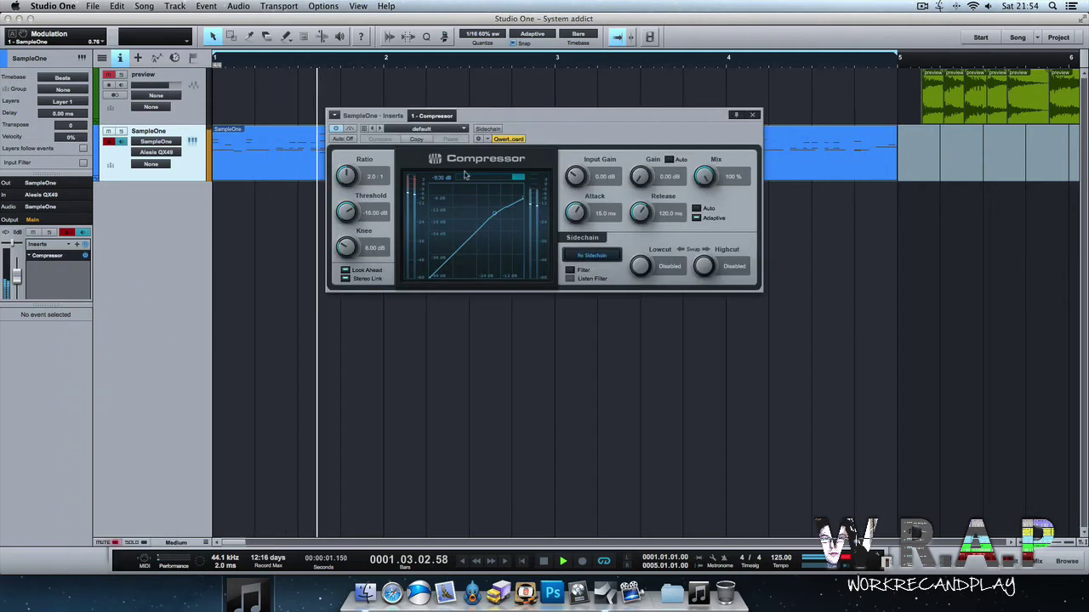
{"action": "left_click_drag", "start_coordinate": [346, 176], "coordinate": [349, 294]}
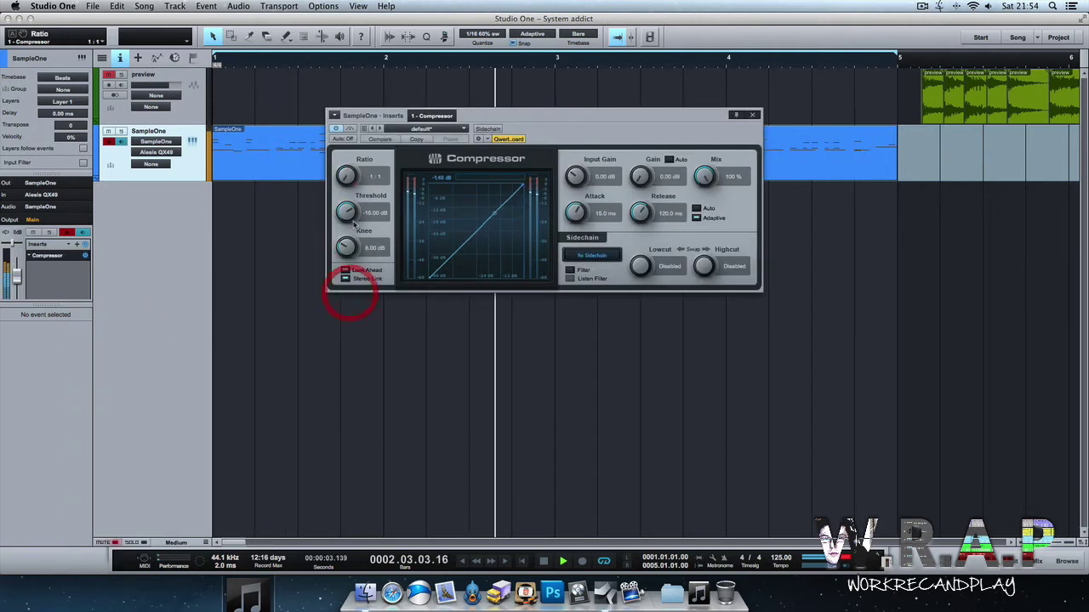
{"action": "left_click_drag", "start_coordinate": [354, 222], "coordinate": [353, 227]}
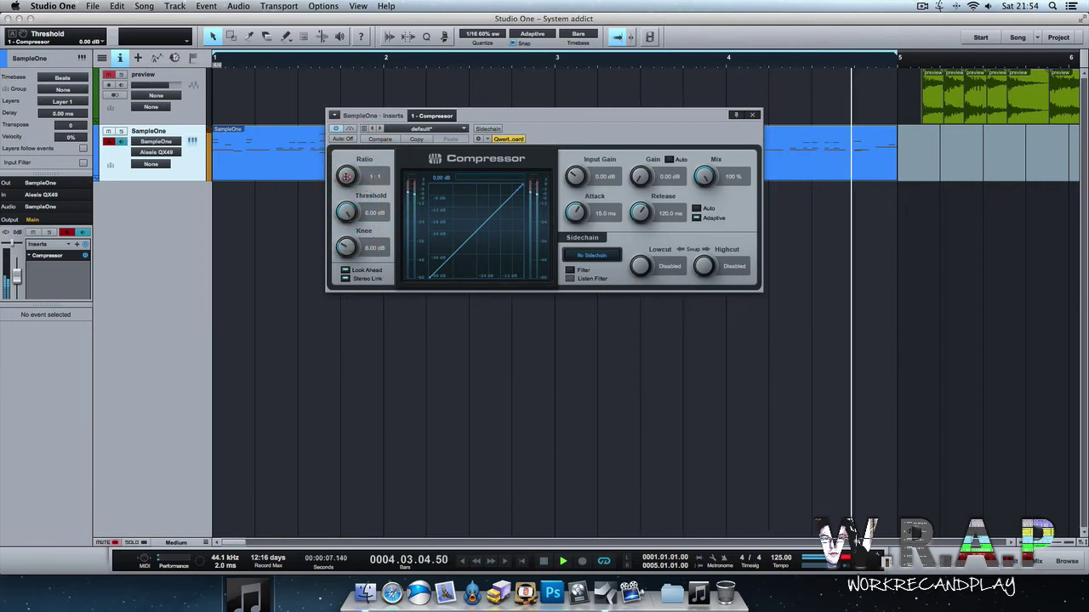
{"action": "left_click_drag", "start_coordinate": [345, 175], "coordinate": [345, 172]}
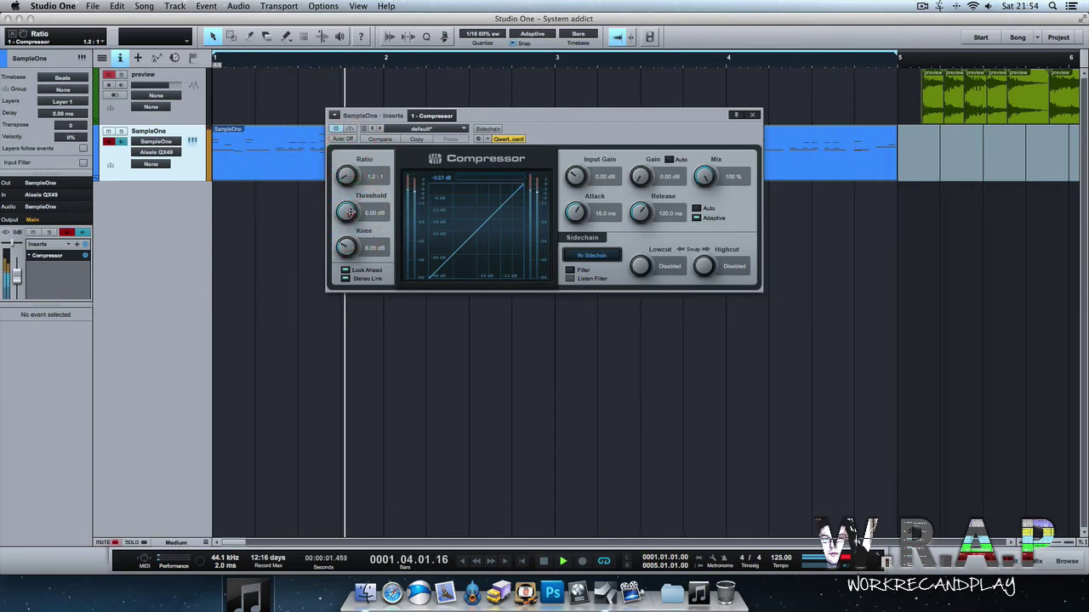
{"action": "left_click_drag", "start_coordinate": [350, 230], "coordinate": [347, 325]}
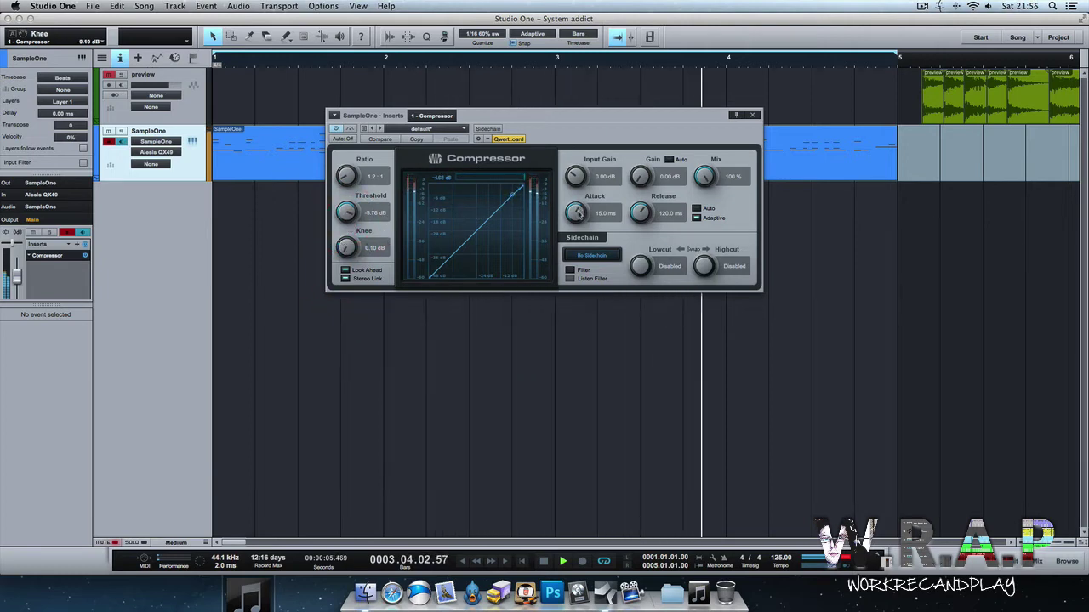
Set the compressor's attack to 1.25 ms, release to about 17 ms and input gain to 0.36 dB, and close it.
{"action": "left_click_drag", "start_coordinate": [586, 310], "coordinate": [588, 311]}
{"action": "left_click_drag", "start_coordinate": [576, 212], "coordinate": [581, 181]}
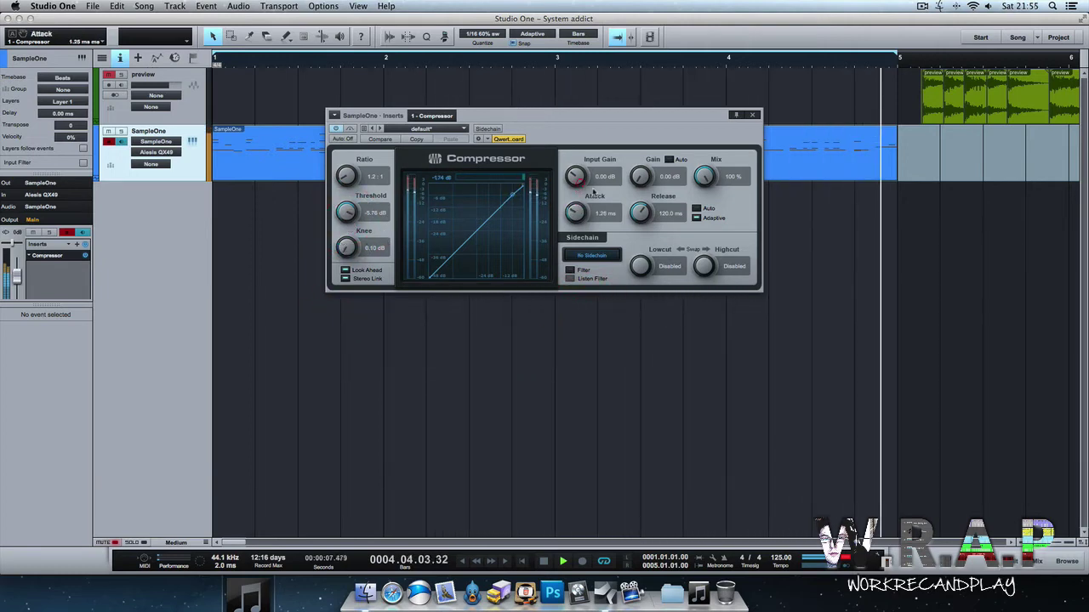
{"action": "left_click_drag", "start_coordinate": [642, 213], "coordinate": [644, 249]}
{"action": "left_click_drag", "start_coordinate": [576, 176], "coordinate": [576, 174]}
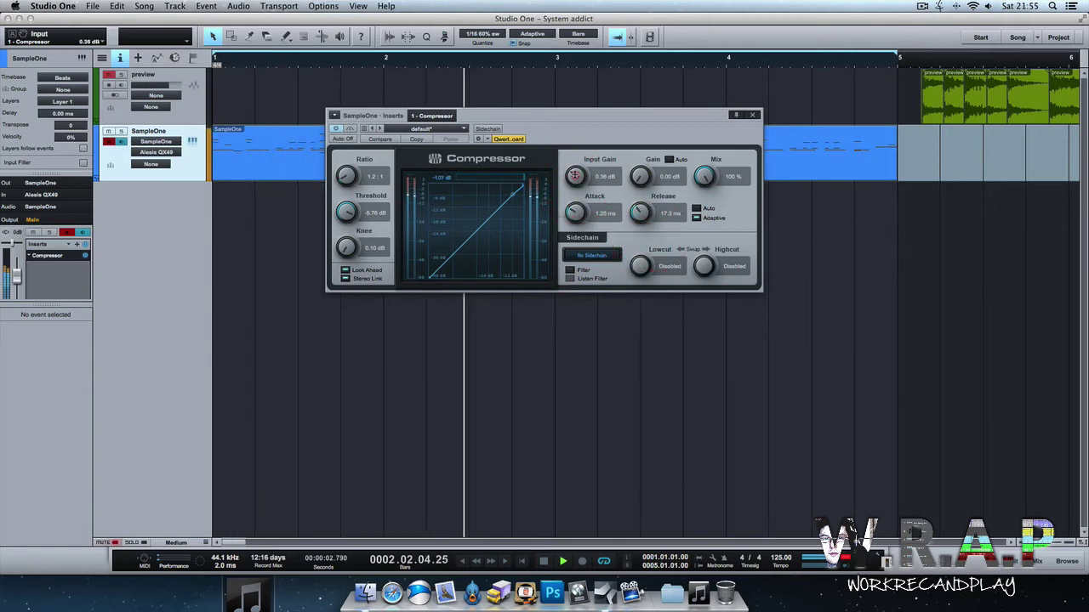
{"action": "left_click", "coordinate": [752, 114]}
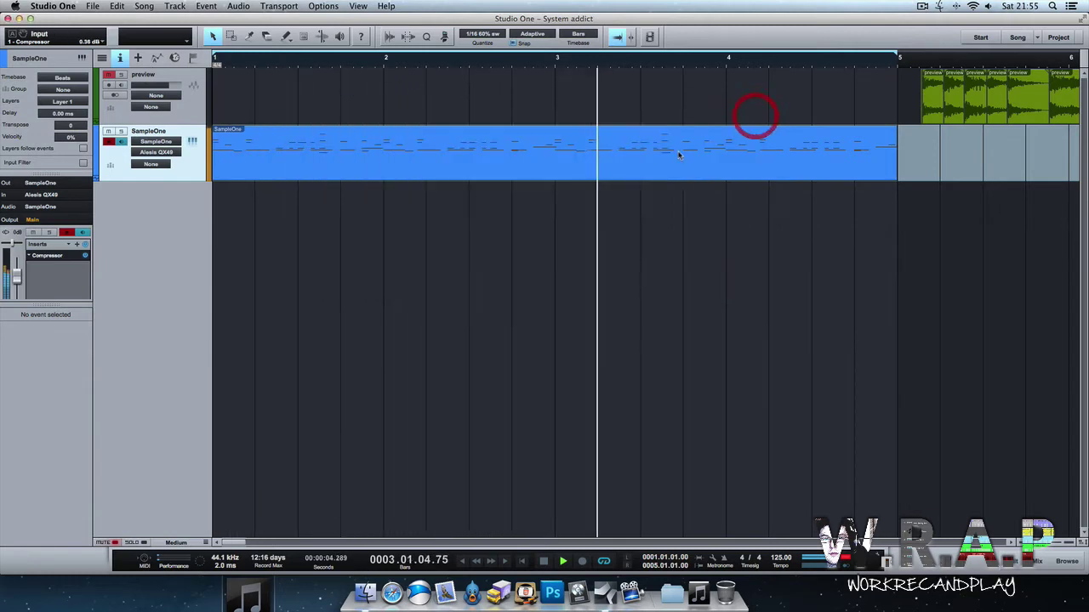
Insert a Pro EQ on the SampleOne channel and enable its LF band as Shelf 12dB with -10.08 dB gain.
{"action": "left_click", "coordinate": [78, 245]}
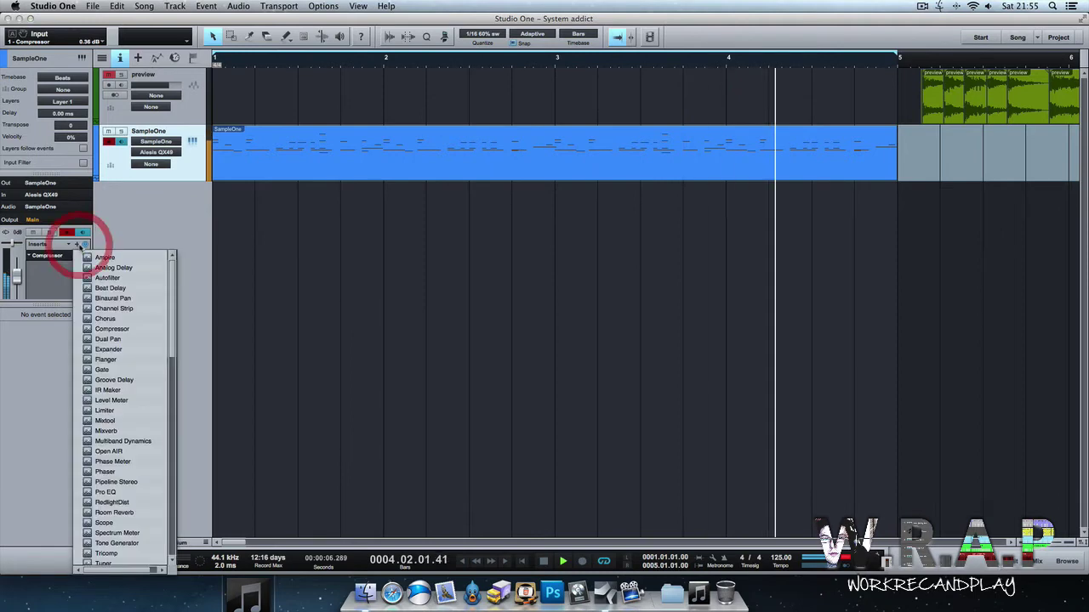
{"action": "left_click", "coordinate": [105, 493]}
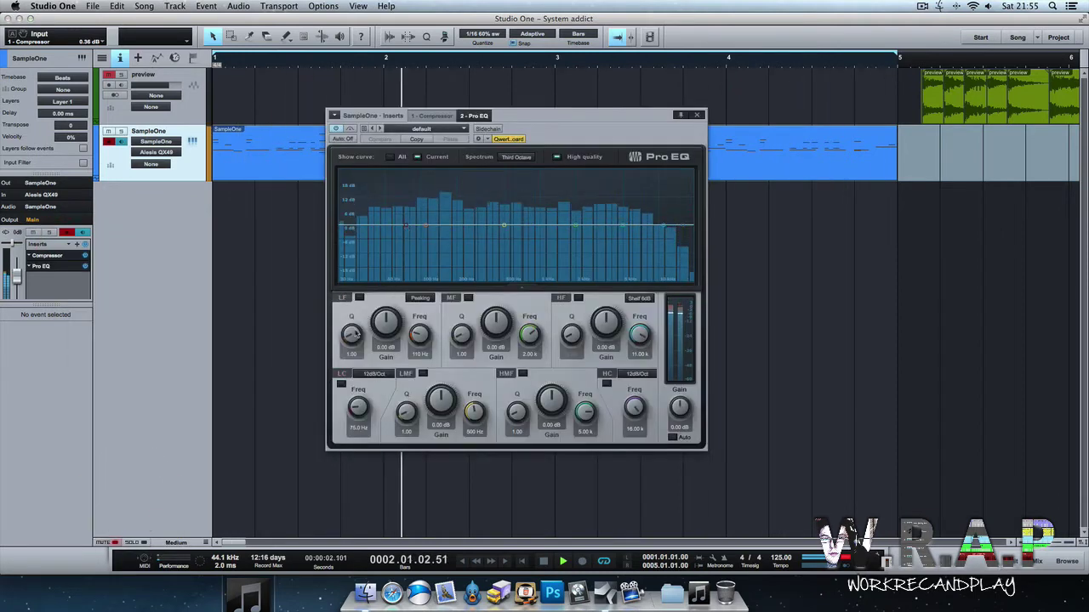
{"action": "left_click", "coordinate": [359, 297]}
{"action": "left_click", "coordinate": [421, 298]}
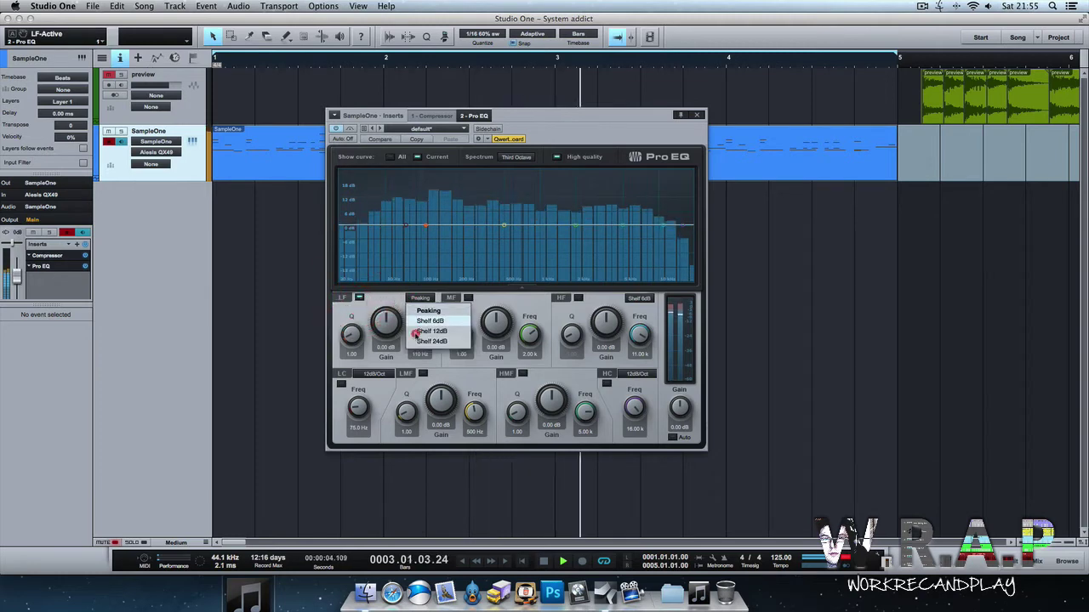
{"action": "left_click", "coordinate": [416, 332]}
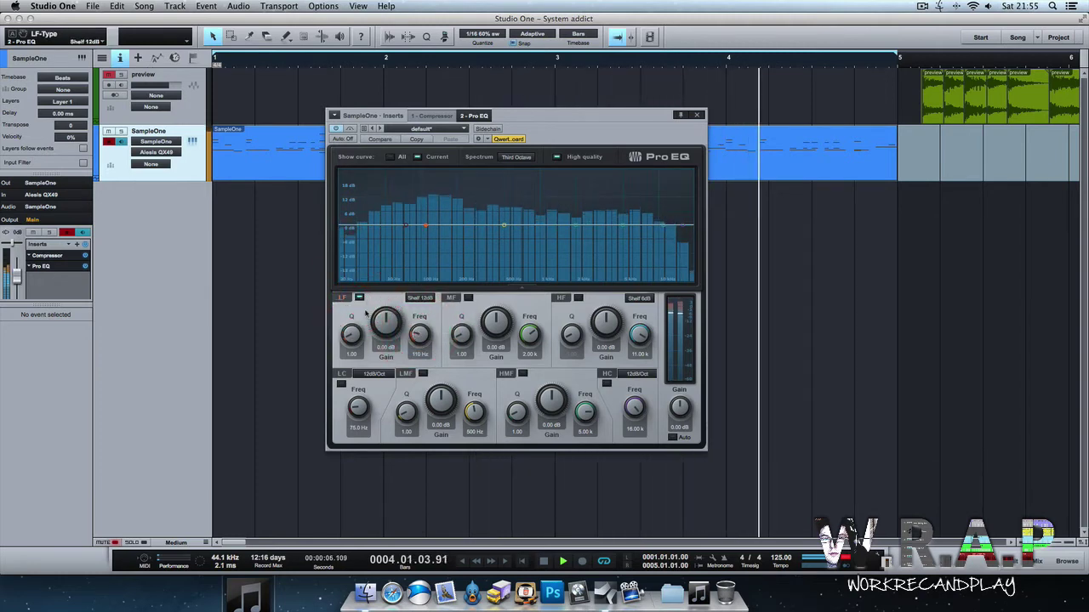
{"action": "left_click_drag", "start_coordinate": [380, 318], "coordinate": [380, 340]}
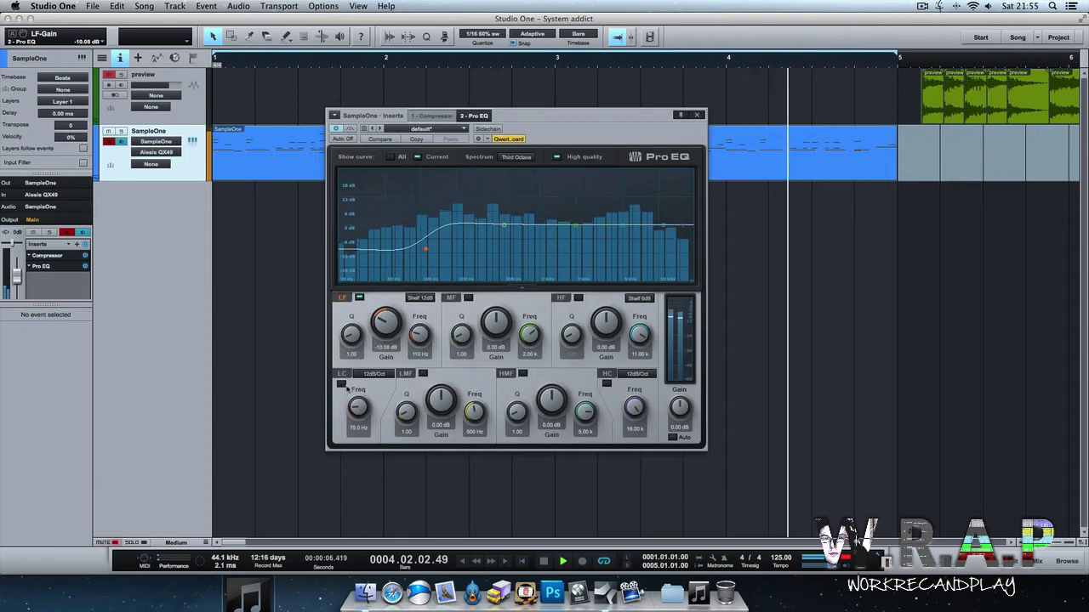
Enable the Pro EQ low cut with a 6dB/Oct slope and a frequency of 30 Hz.
{"action": "left_click", "coordinate": [385, 374]}
{"action": "left_click", "coordinate": [377, 386]}
{"action": "left_click", "coordinate": [341, 384]}
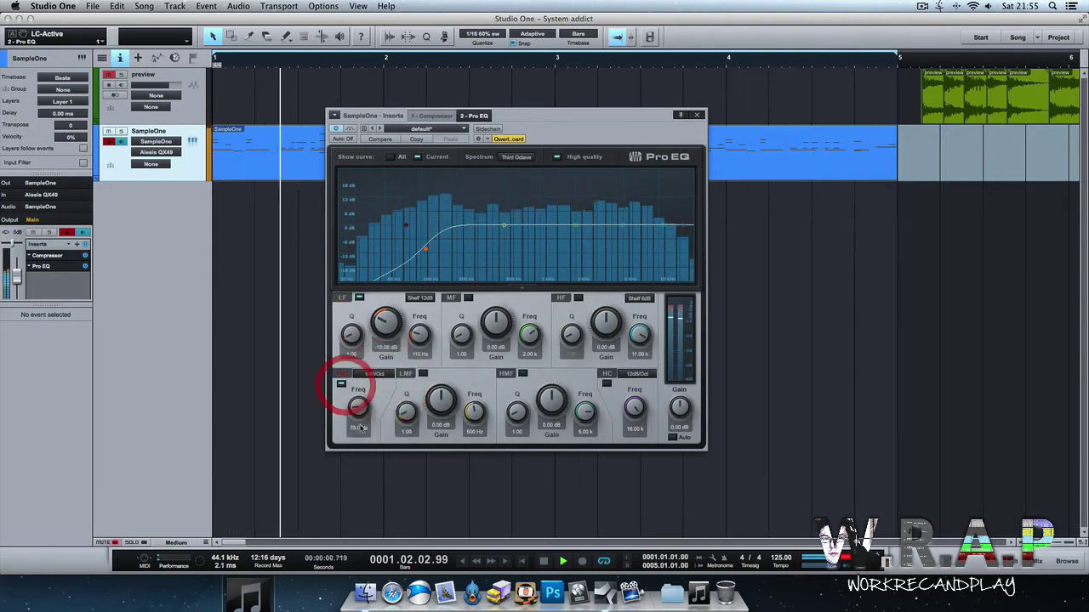
{"action": "left_click", "coordinate": [358, 427]}
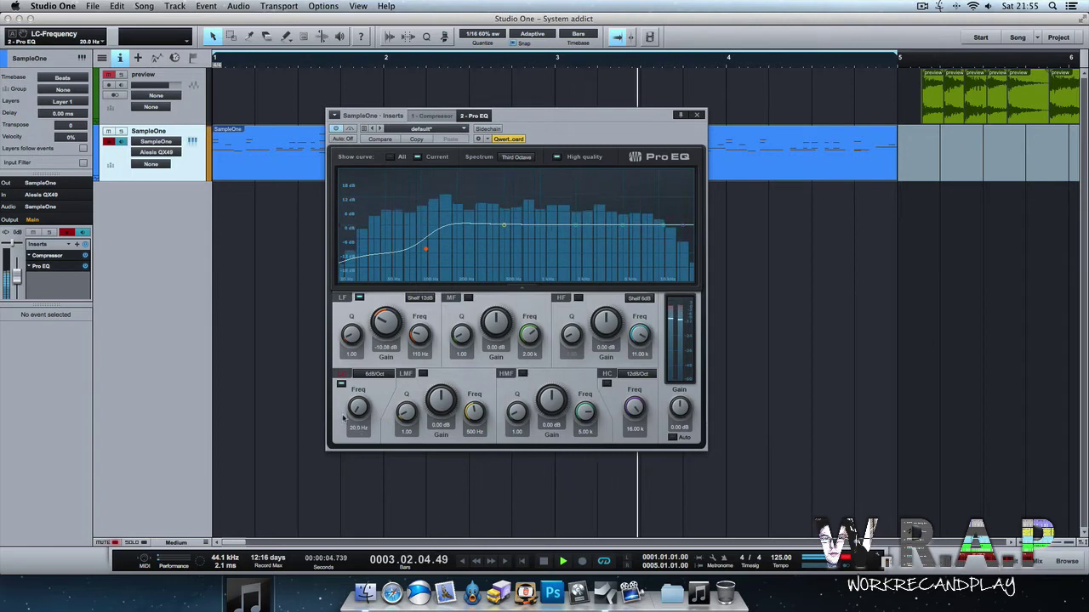
{"action": "left_click_drag", "start_coordinate": [358, 406], "coordinate": [358, 404]}
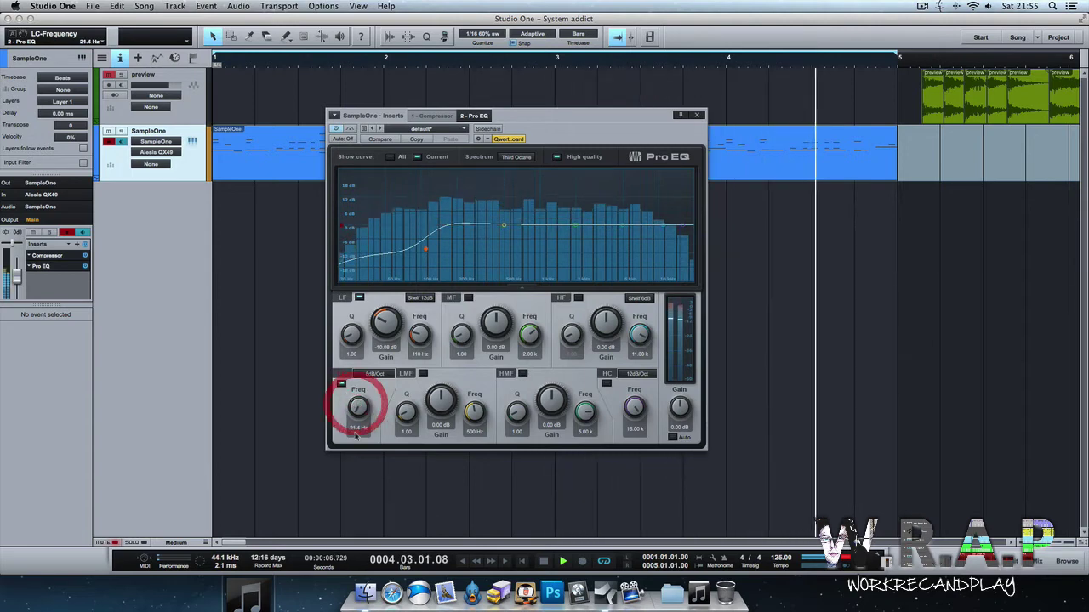
{"action": "left_click", "coordinate": [355, 429]}
{"action": "type", "text": "20"}
{"action": "key", "text": "Return"}
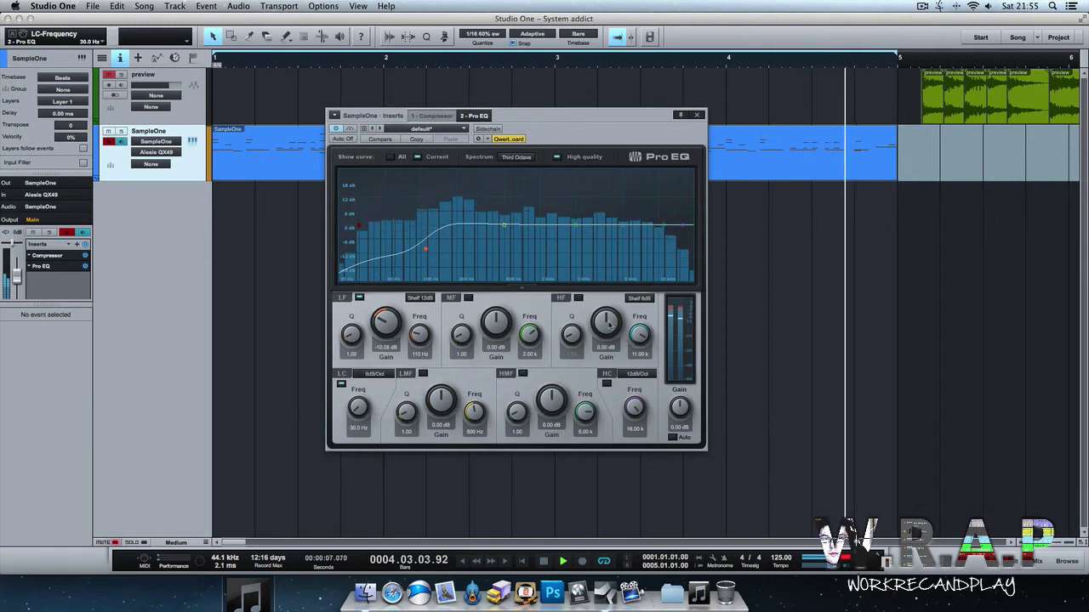
Boost the Pro EQ's HF band by 2.40 dB and switch off the HMF band after trying a -24 dB cut.
{"action": "left_click", "coordinate": [640, 299]}
{"action": "left_click", "coordinate": [639, 318]}
{"action": "left_click_drag", "start_coordinate": [606, 320], "coordinate": [593, 312]}
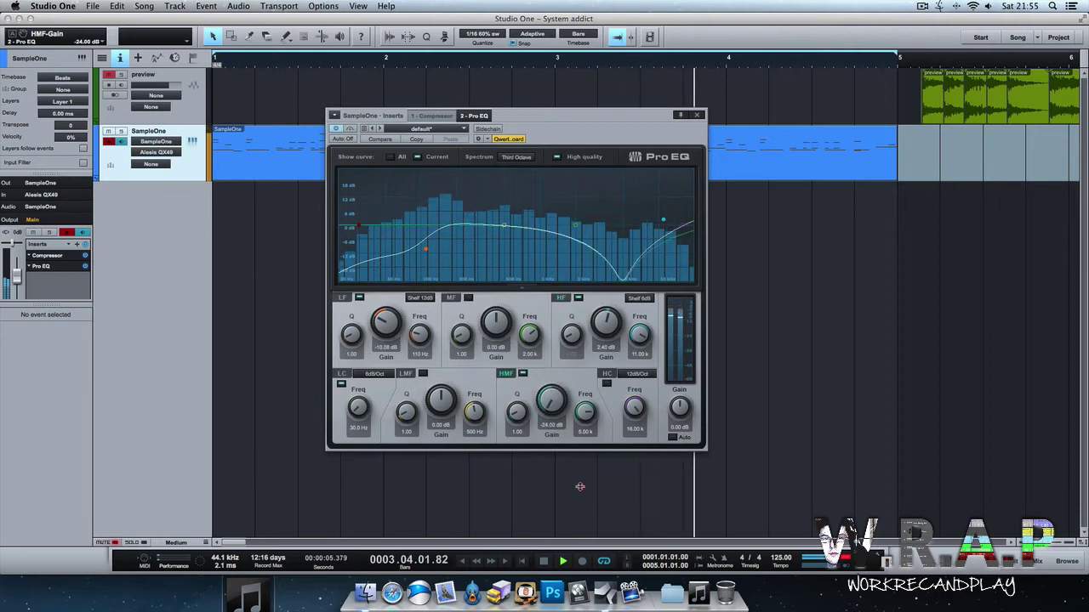
{"action": "left_click", "coordinate": [525, 374]}
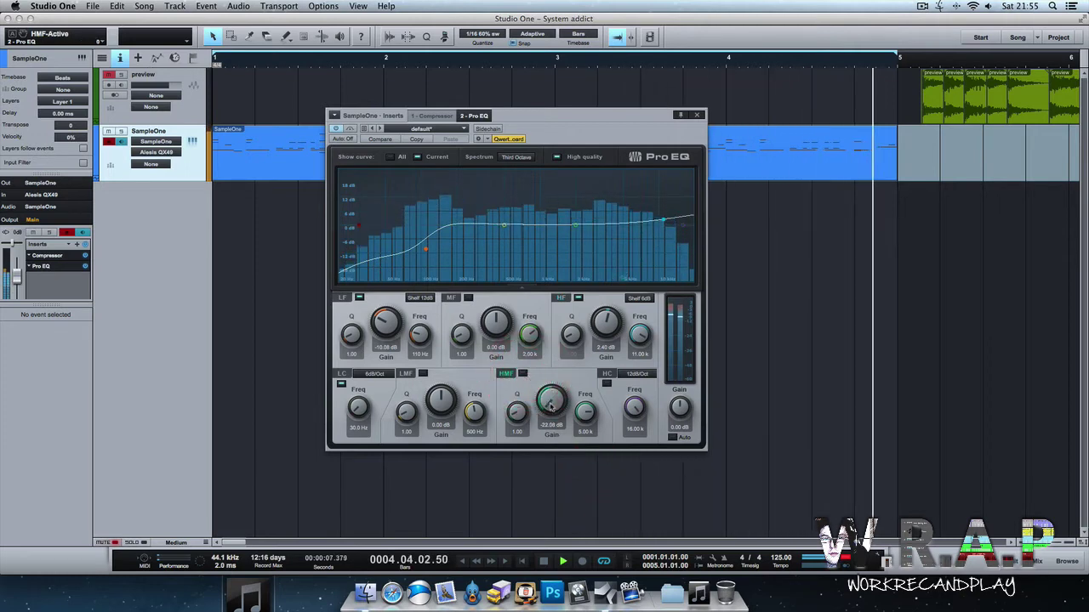
Switch the Pro EQ's HMF band on and set its gain to -2.16 dB and Q to 3.33.
{"action": "left_click", "coordinate": [523, 374]}
{"action": "left_click_drag", "start_coordinate": [551, 410], "coordinate": [550, 364]}
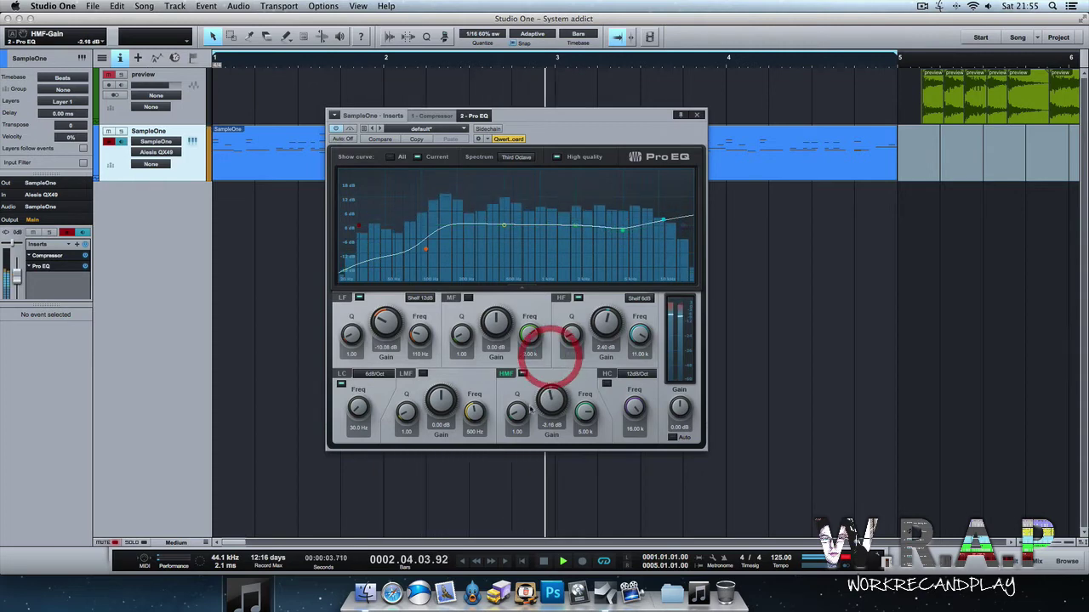
{"action": "mouse_move", "coordinate": [530, 409]}
{"action": "left_mouse_down"}
{"action": "mouse_move", "coordinate": [527, 357]}
{"action": "mouse_move", "coordinate": [523, 402]}
{"action": "left_mouse_up"}
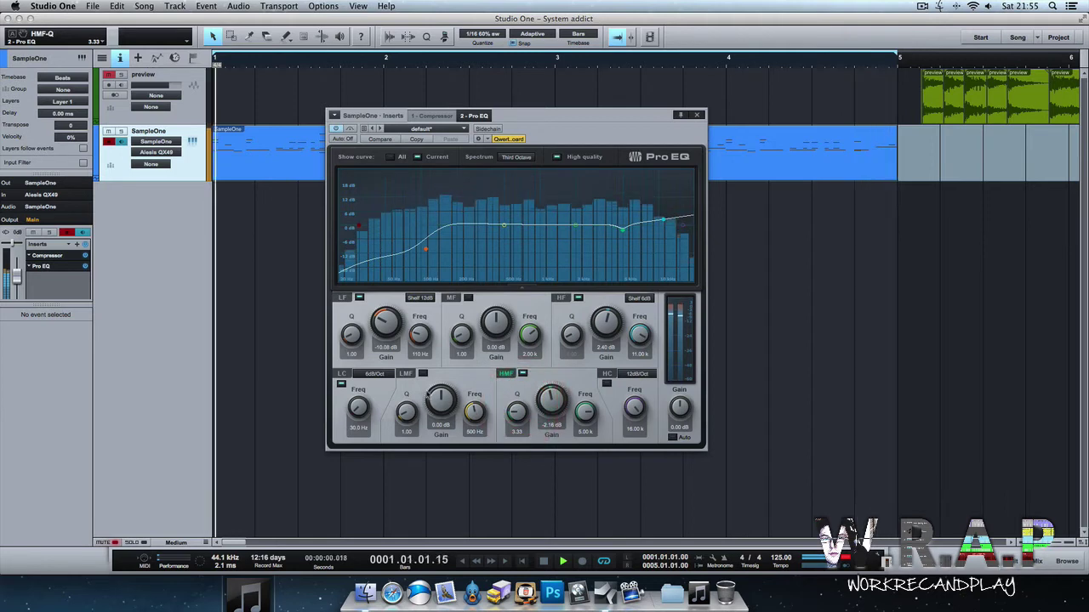
Enable the LMF band, sweep it with a narrow boost, cut it to -5.28 dB at 961 Hz with Q 10.02, and close the EQ.
{"action": "left_click", "coordinate": [427, 375]}
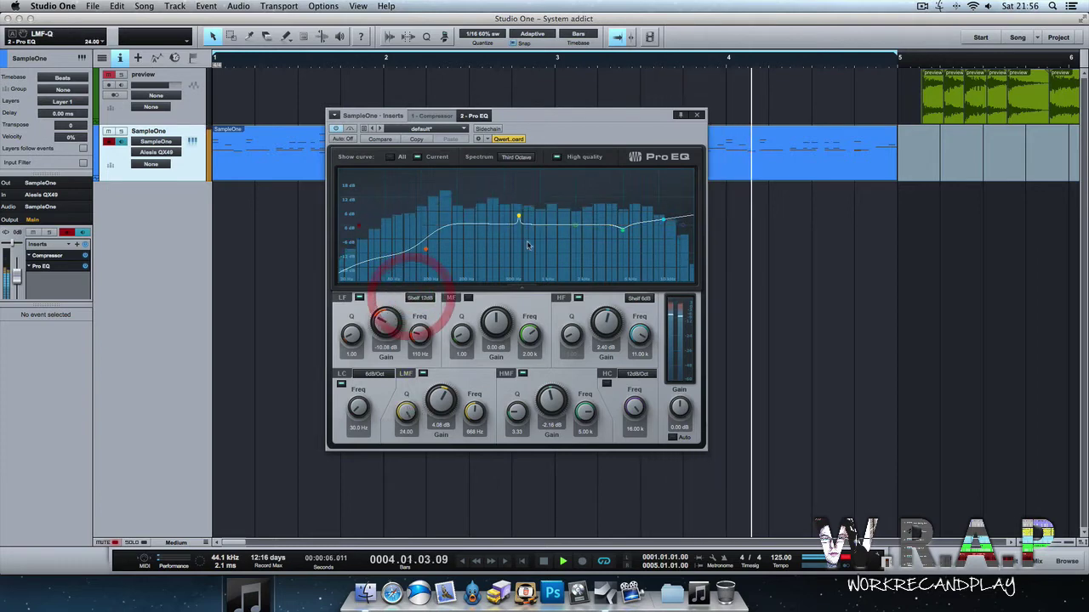
{"action": "left_click_drag", "start_coordinate": [518, 219], "coordinate": [516, 191]}
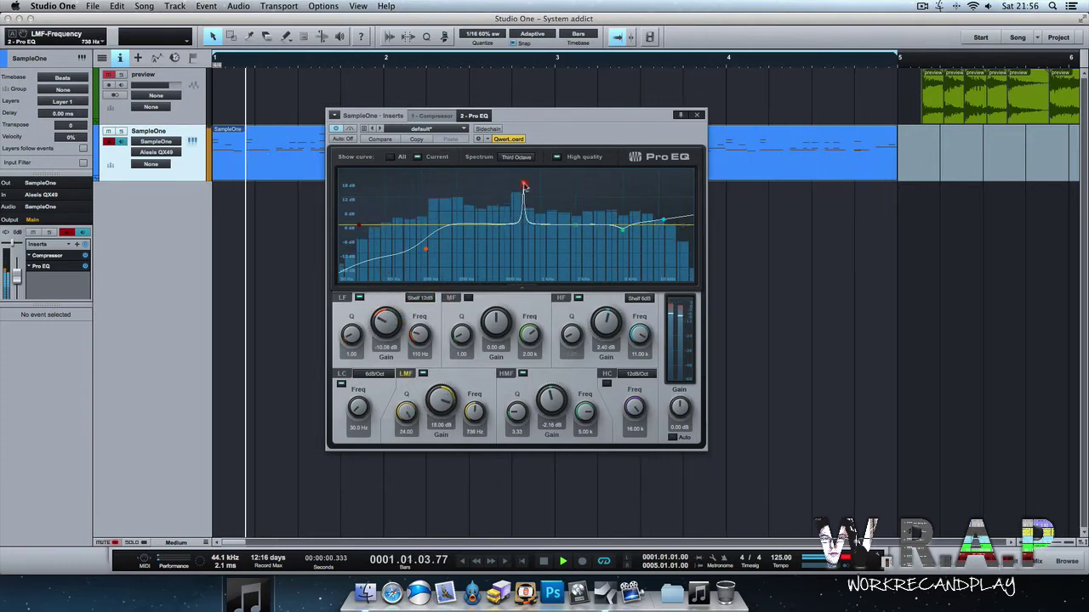
{"action": "left_click_drag", "start_coordinate": [525, 184], "coordinate": [529, 185]}
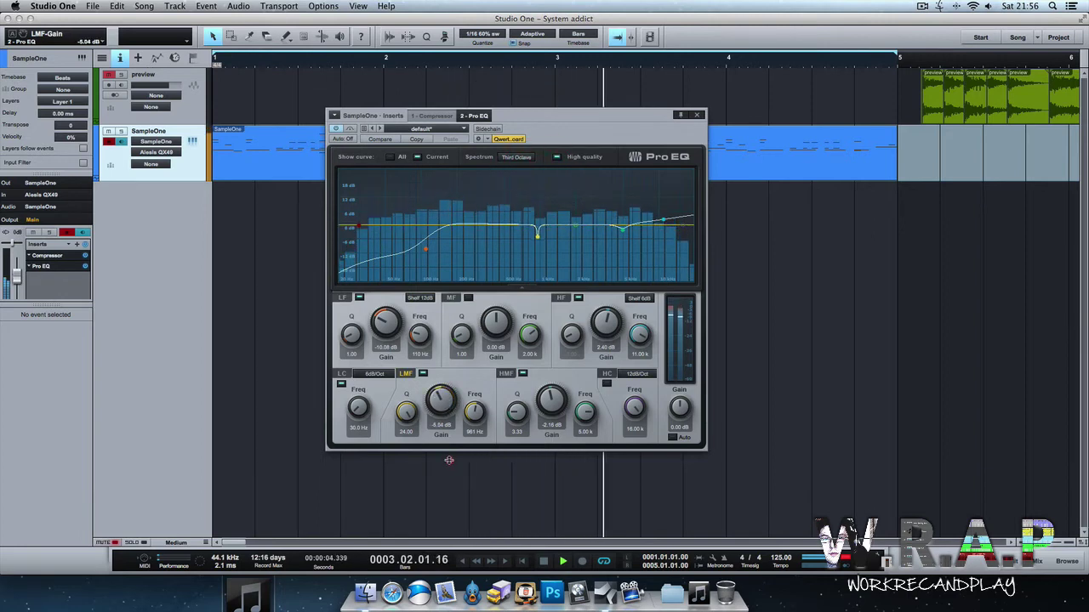
{"action": "left_click_drag", "start_coordinate": [449, 461], "coordinate": [451, 462]}
{"action": "left_click_drag", "start_coordinate": [407, 413], "coordinate": [410, 466]}
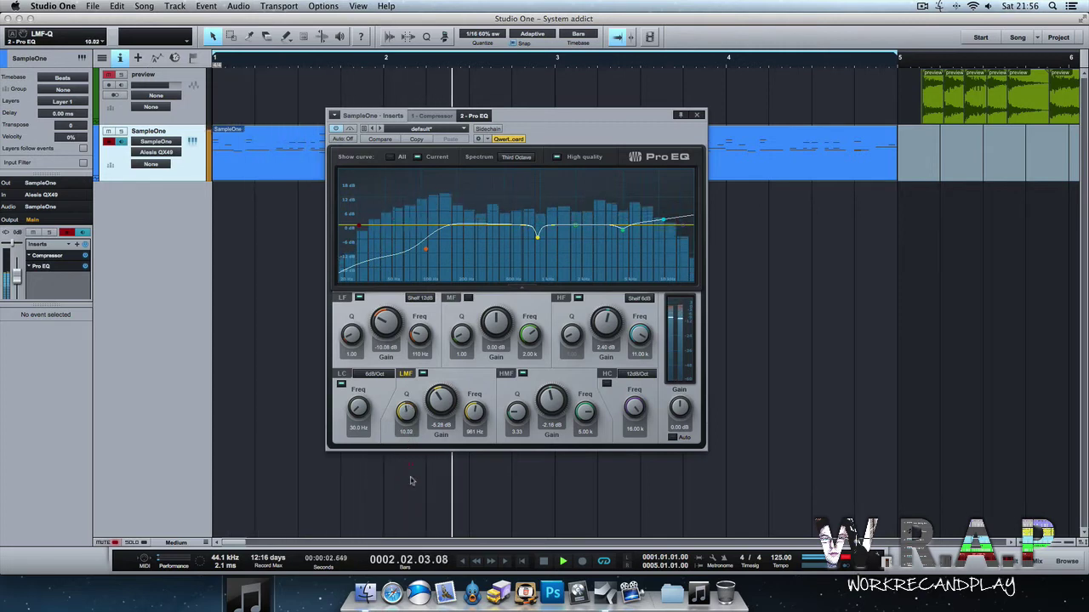
{"action": "left_click", "coordinate": [698, 114]}
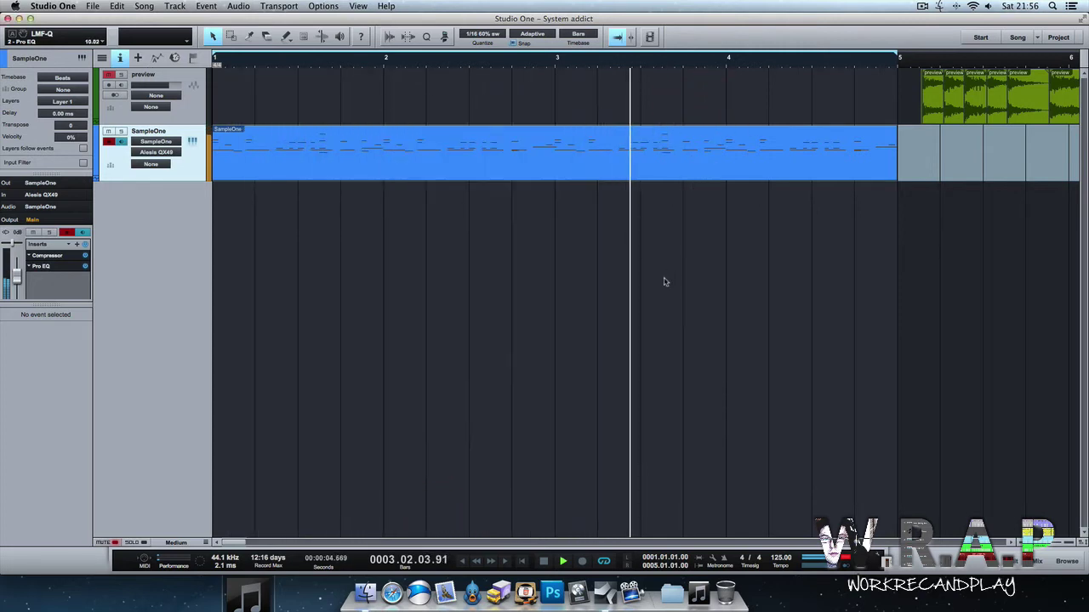
{"action": "left_click", "coordinate": [702, 265]}
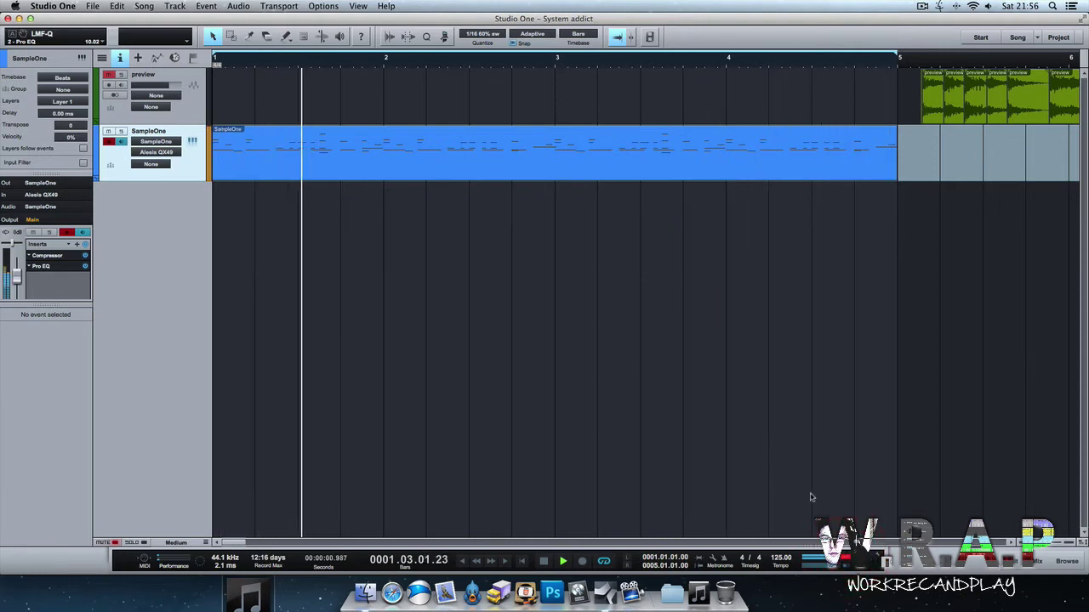
Move the Pro EQ ahead of the Compressor in the SampleOne insert chain and add a Limiter after them.
{"action": "left_click_drag", "start_coordinate": [59, 266], "coordinate": [58, 252]}
{"action": "left_click", "coordinate": [77, 244]}
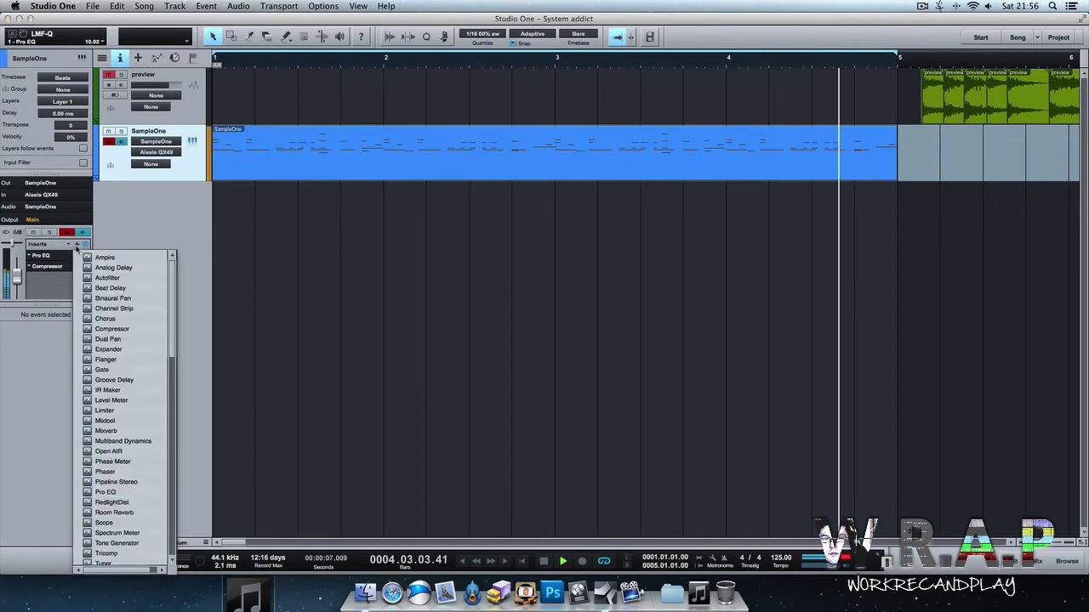
{"action": "left_click", "coordinate": [135, 412]}
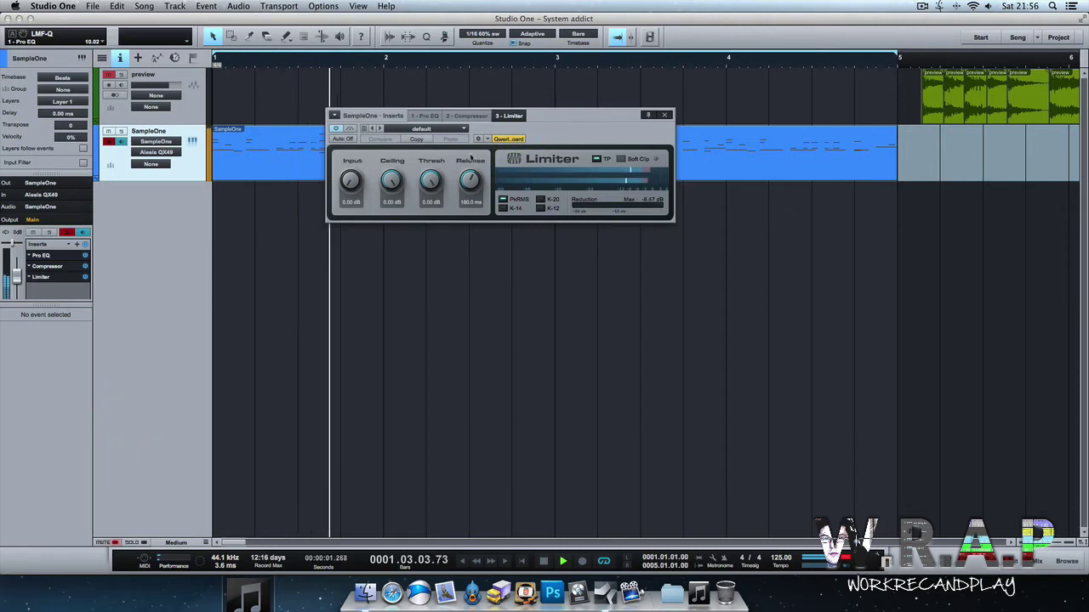
Try the Limiter's -1 db limiting preset, look at the Compressor, and return the Limiter to its default preset.
{"action": "left_click", "coordinate": [454, 128]}
{"action": "left_click", "coordinate": [429, 149]}
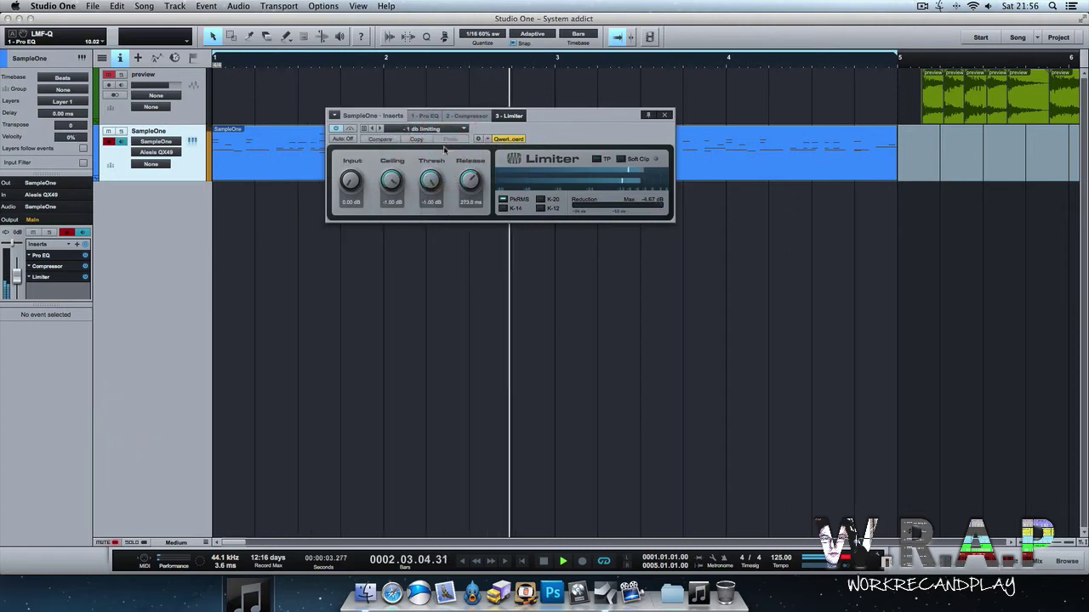
{"action": "left_click", "coordinate": [667, 115]}
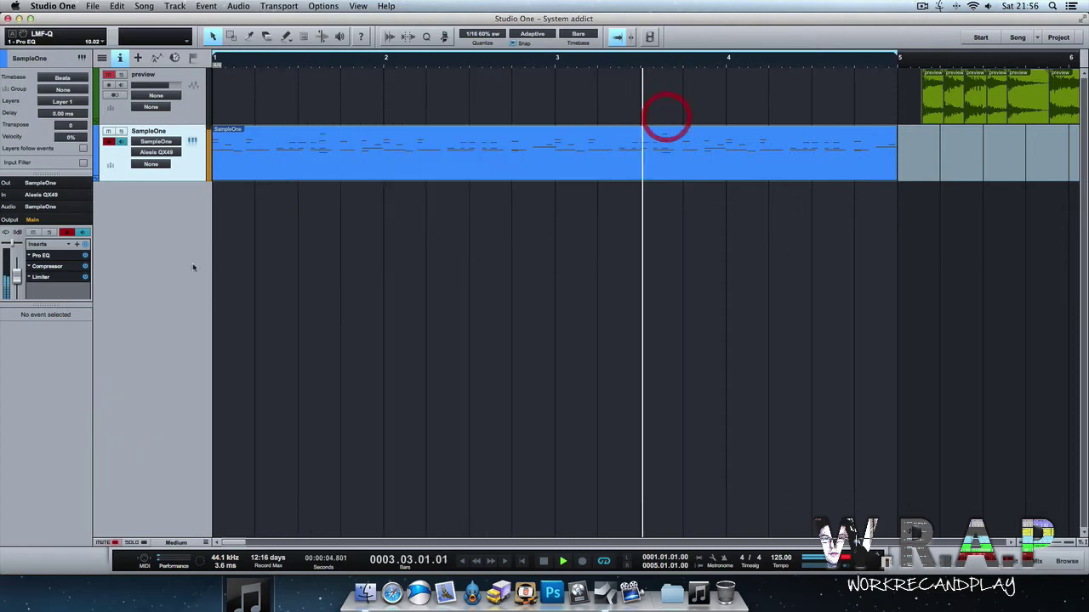
{"action": "double_click", "coordinate": [58, 267]}
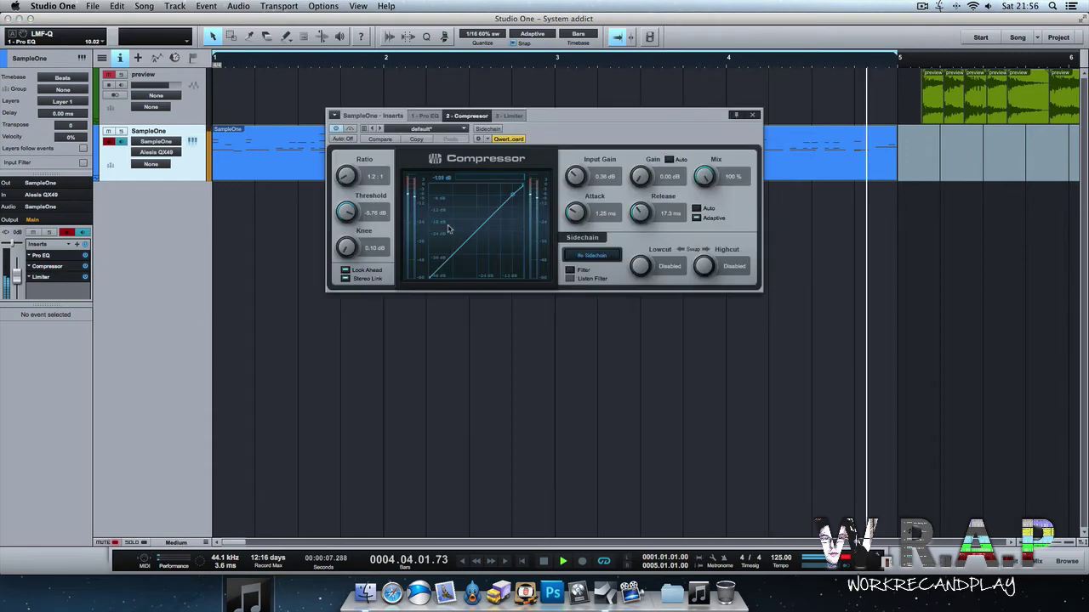
{"action": "double_click", "coordinate": [60, 277]}
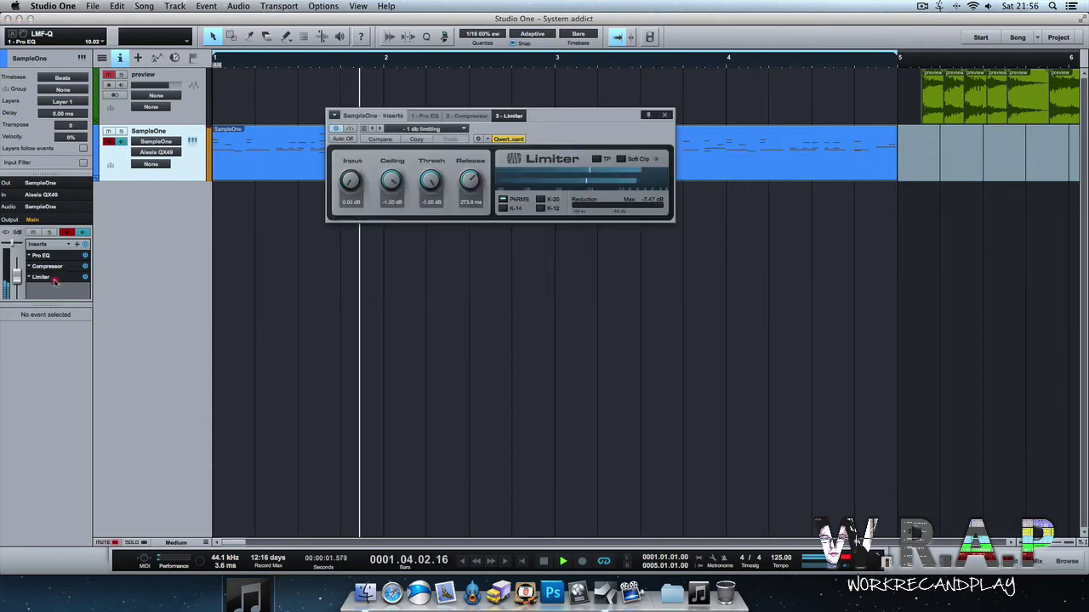
{"action": "left_click", "coordinate": [438, 129]}
{"action": "left_click", "coordinate": [434, 139]}
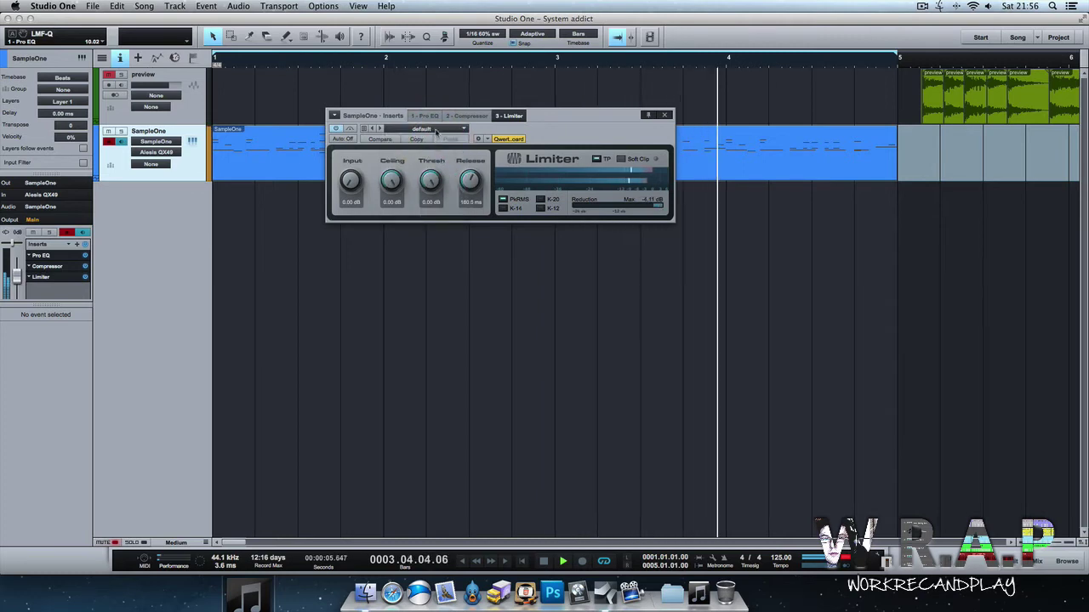
Load the Limiter's 0 db limiting preset and adjust its ceiling, ending at 0.00 dB.
{"action": "left_click", "coordinate": [437, 130]}
{"action": "left_click", "coordinate": [425, 170]}
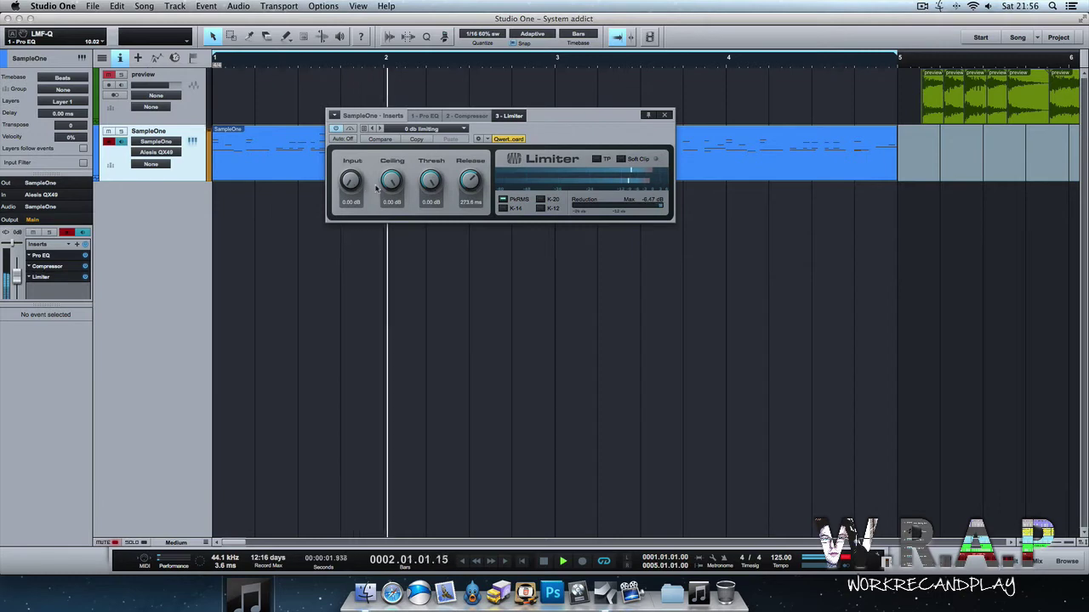
{"action": "left_click_drag", "start_coordinate": [384, 186], "coordinate": [385, 189]}
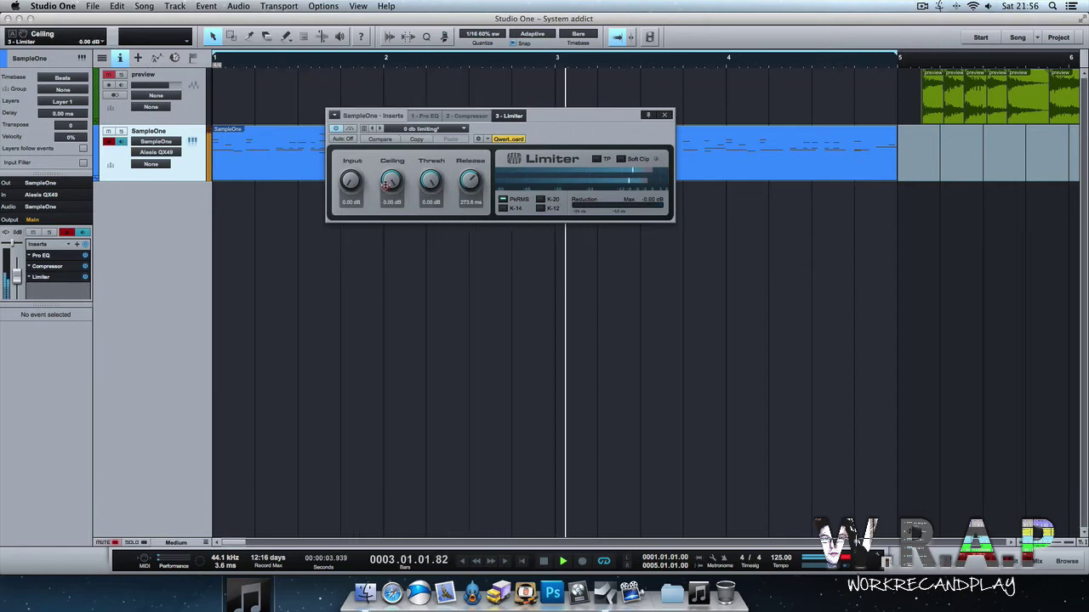
{"action": "left_click", "coordinate": [392, 201]}
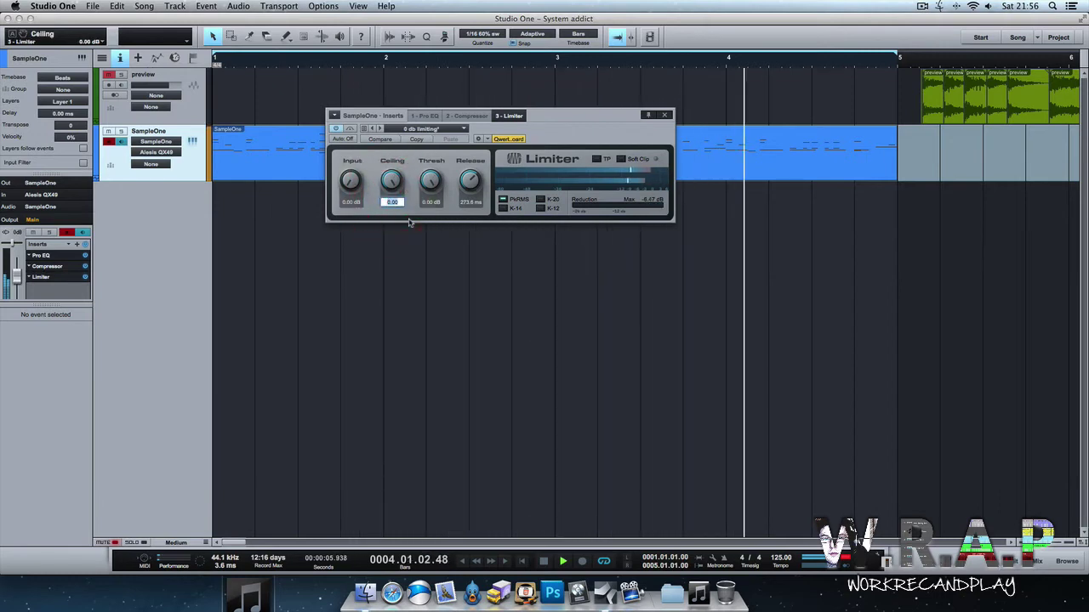
{"action": "type", "text": "-1"}
{"action": "key", "text": "Return"}
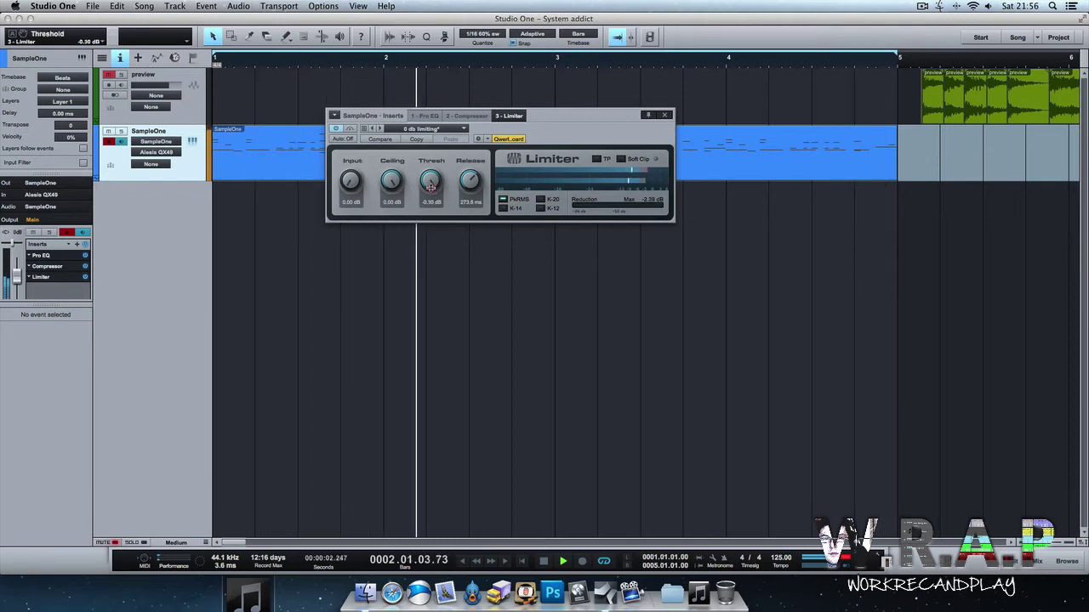
Set the Limiter's release to 1.00 ms, lower its threshold to about -0.96 dB, and reset the ceiling to 0 dB.
{"action": "left_click_drag", "start_coordinate": [471, 182], "coordinate": [467, 297]}
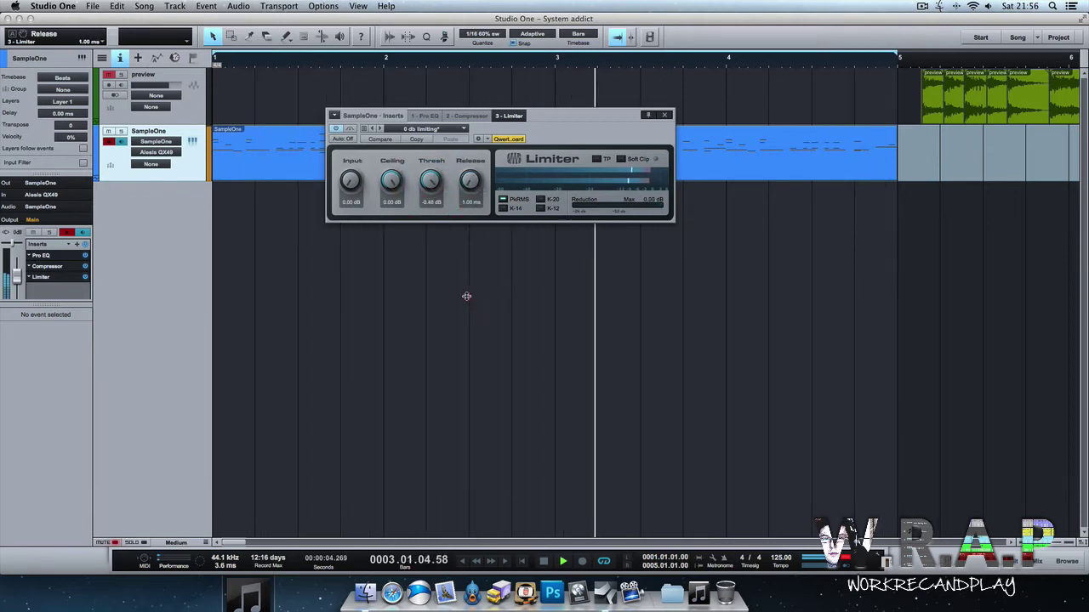
{"action": "left_click_drag", "start_coordinate": [430, 182], "coordinate": [430, 186]}
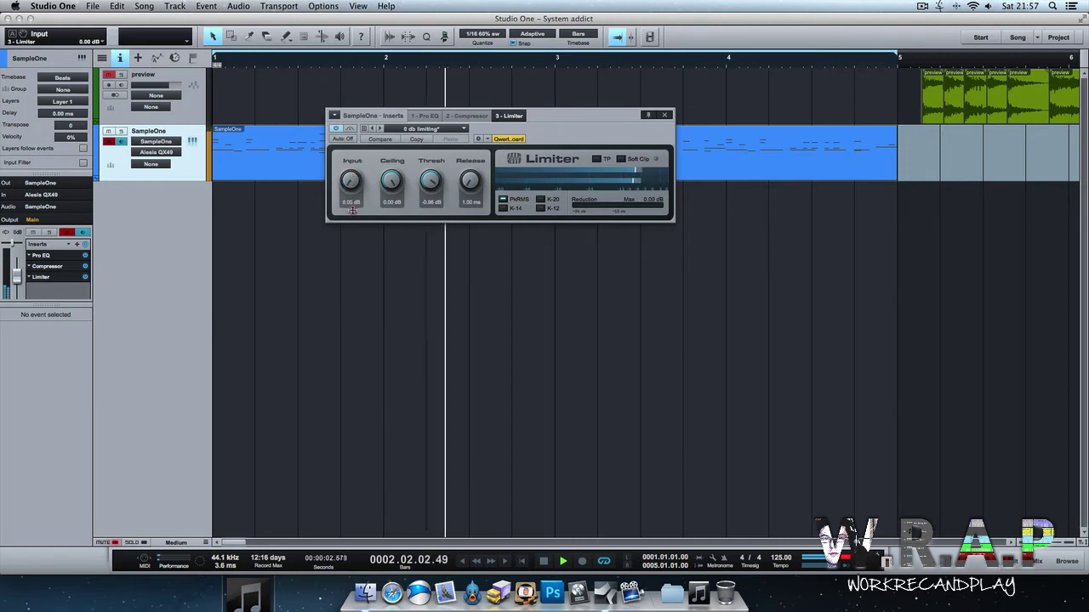
{"action": "mouse_move", "coordinate": [393, 180]}
{"action": "left_mouse_down"}
{"action": "mouse_move", "coordinate": [386, 218]}
{"action": "mouse_move", "coordinate": [403, 294]}
{"action": "mouse_move", "coordinate": [398, 192]}
{"action": "left_mouse_up"}
{"action": "left_click", "coordinate": [392, 202]}
{"action": "type", "text": "0"}
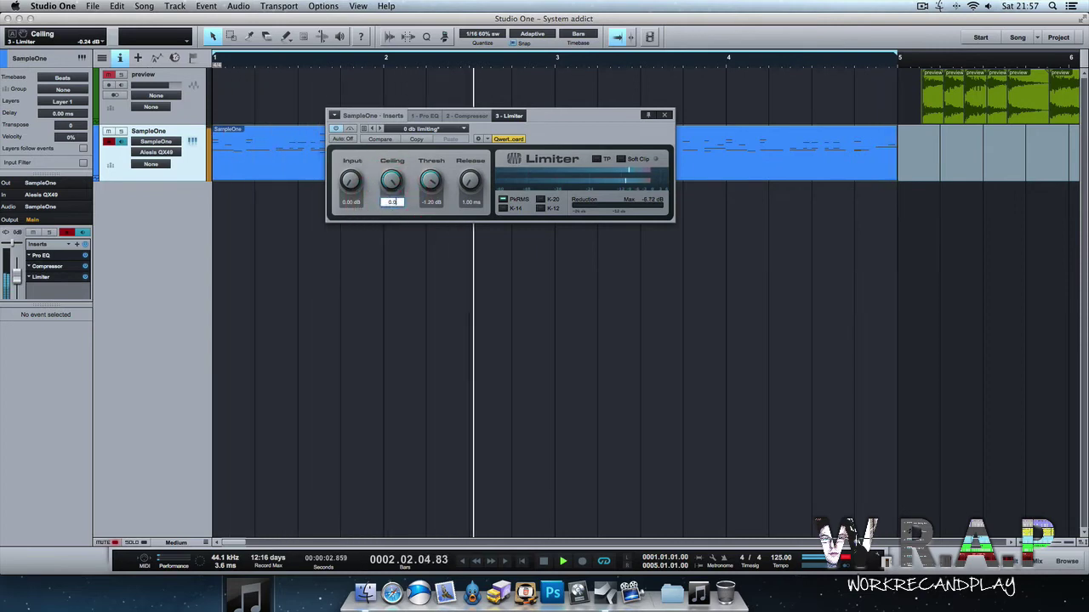
{"action": "key", "text": "Return"}
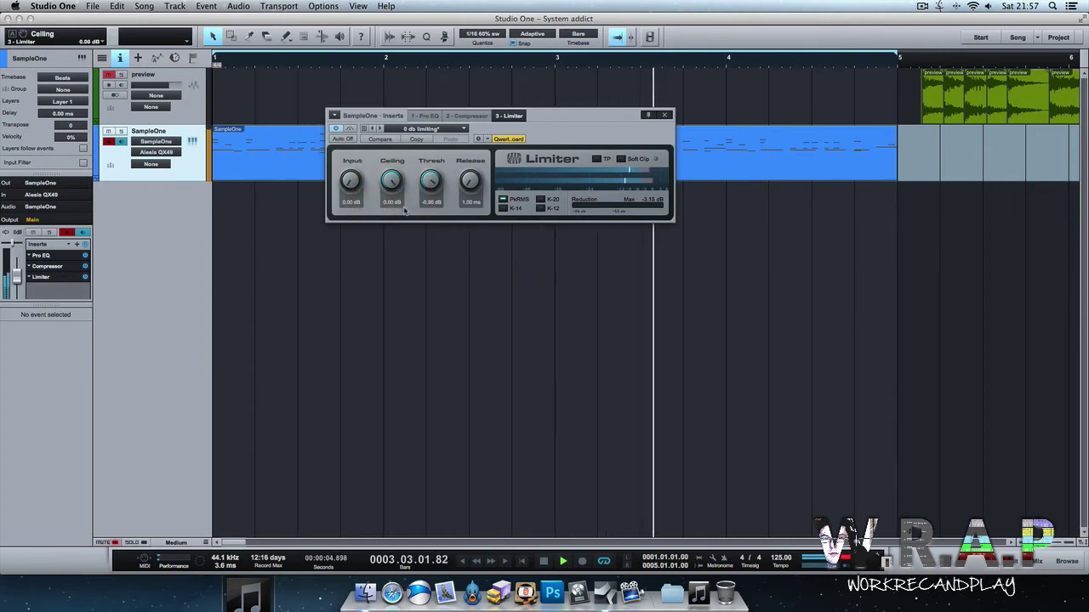
Return the Limiter's ceiling to 0 dB, try a much lower threshold before settling on -0.24 dB, and close the Limiter.
{"action": "left_click", "coordinate": [391, 195]}
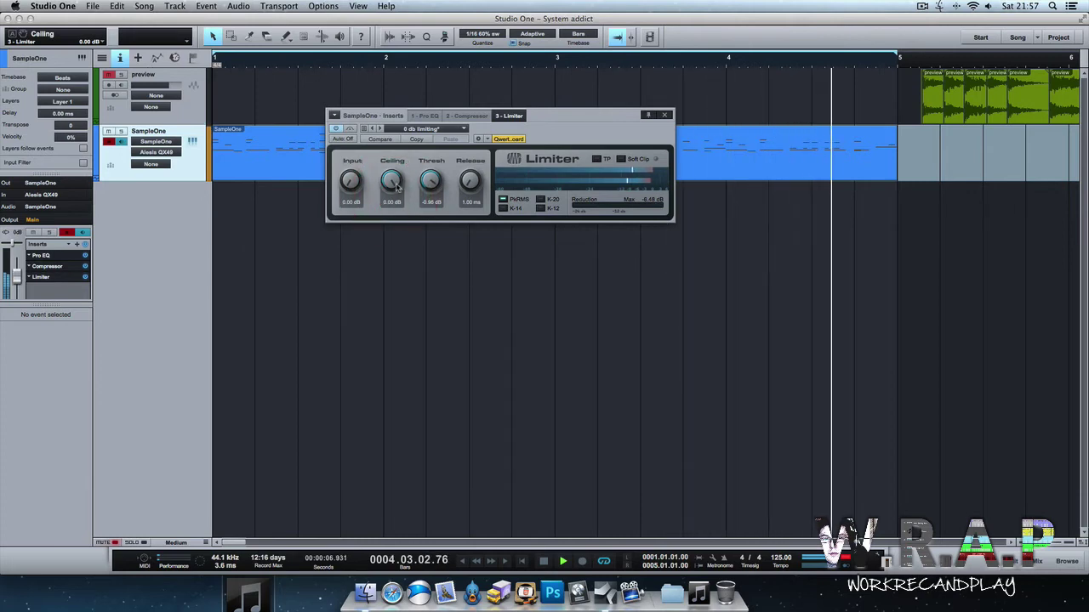
{"action": "left_click", "coordinate": [392, 203]}
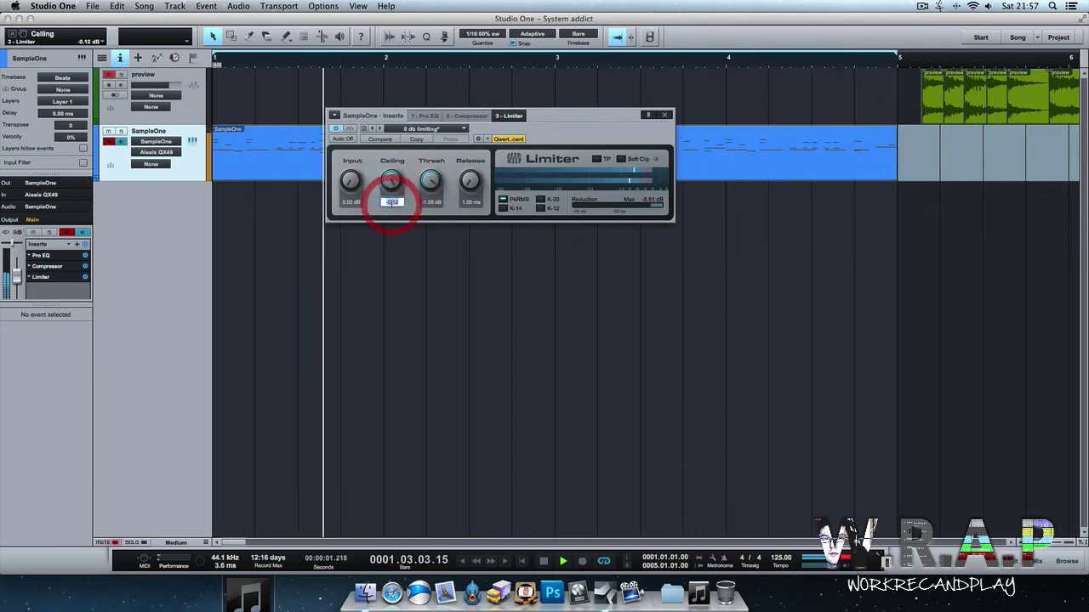
{"action": "type", "text": "0"}
{"action": "key", "text": "Return"}
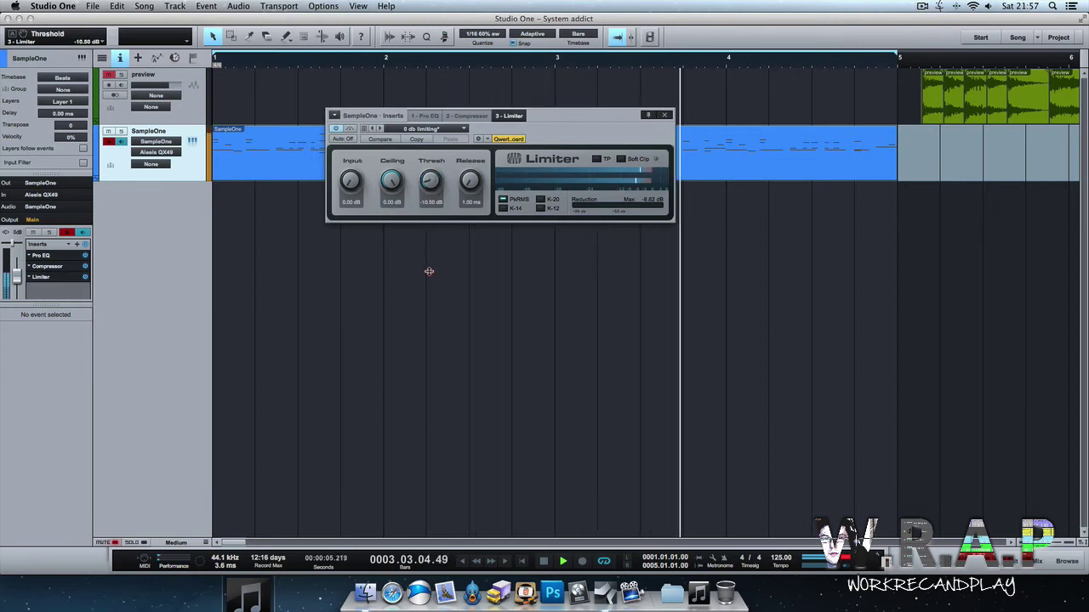
{"action": "left_click_drag", "start_coordinate": [434, 228], "coordinate": [439, 187]}
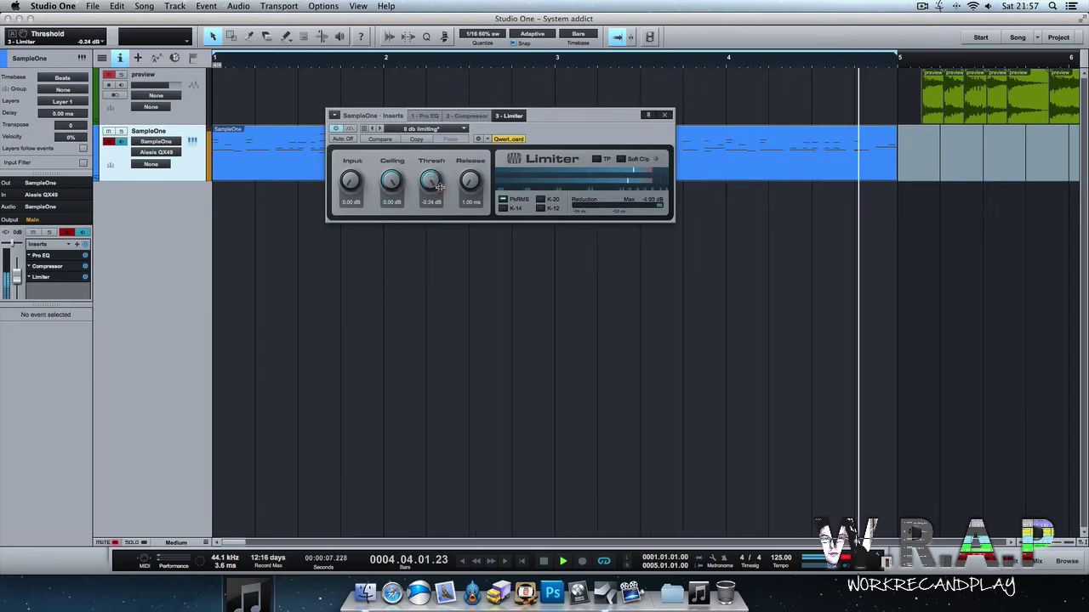
{"action": "left_click", "coordinate": [664, 115]}
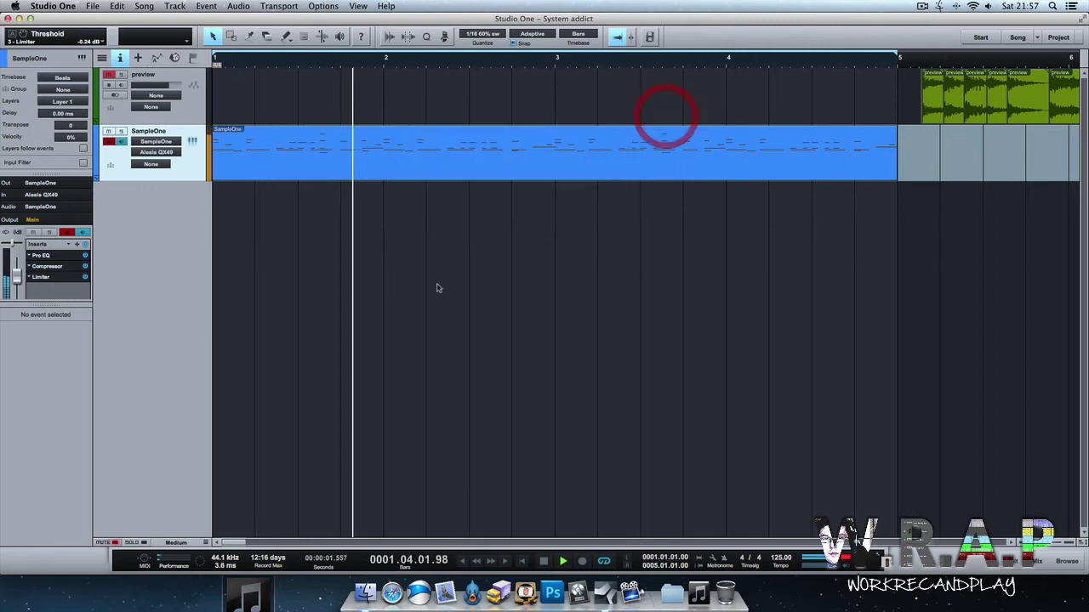
Set the Compressor's attack to 19.4 ms, release to 6.94 ms and threshold to -6.72 dB, and close it.
{"action": "double_click", "coordinate": [46, 266]}
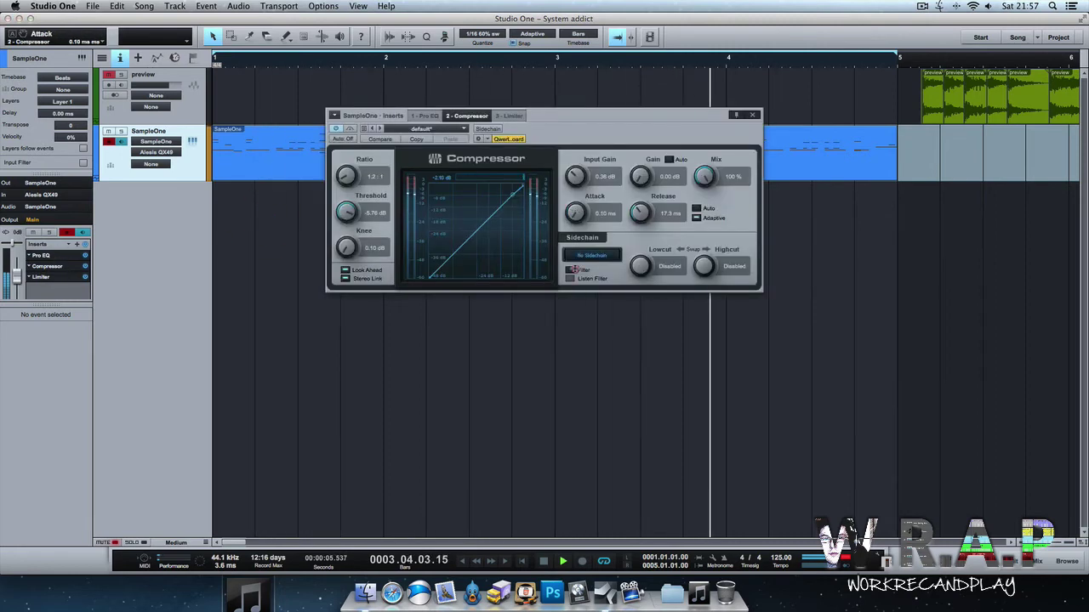
{"action": "left_click_drag", "start_coordinate": [576, 195], "coordinate": [588, 182]}
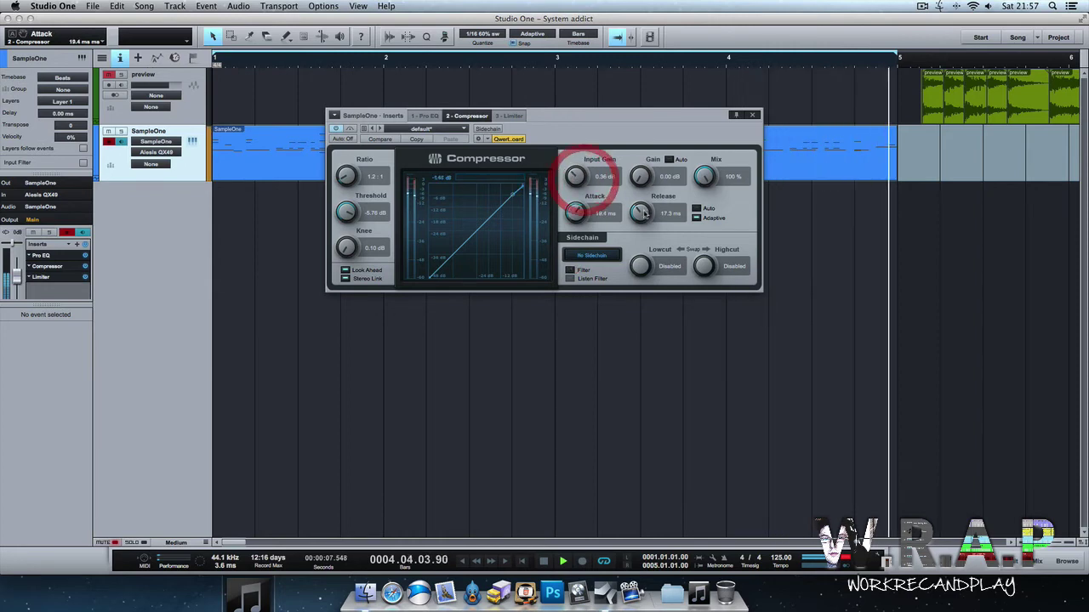
{"action": "left_click_drag", "start_coordinate": [639, 212], "coordinate": [638, 224]}
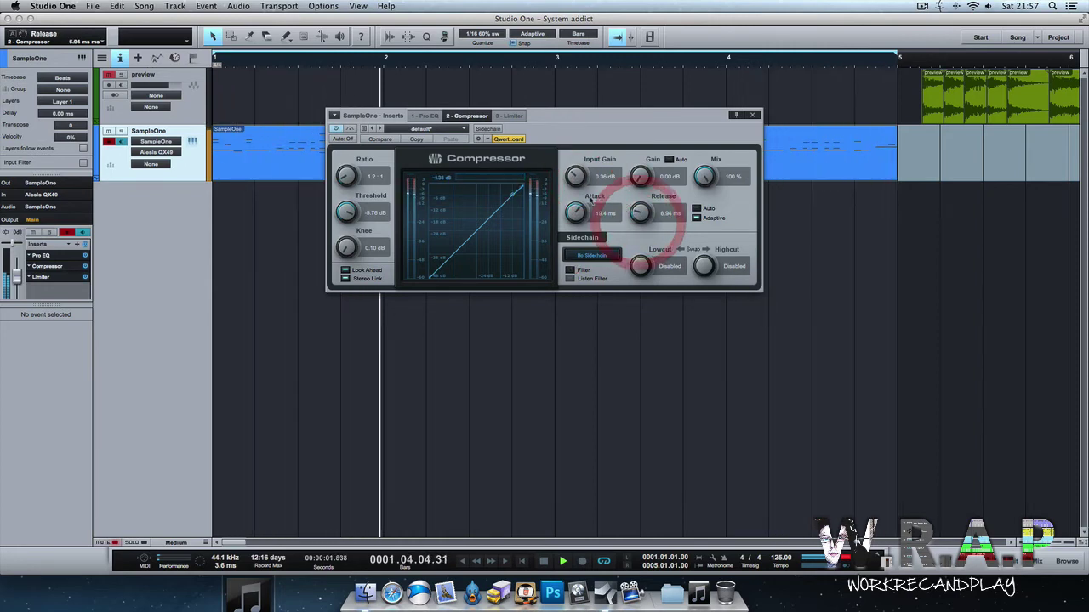
{"action": "left_click_drag", "start_coordinate": [348, 215], "coordinate": [350, 219]}
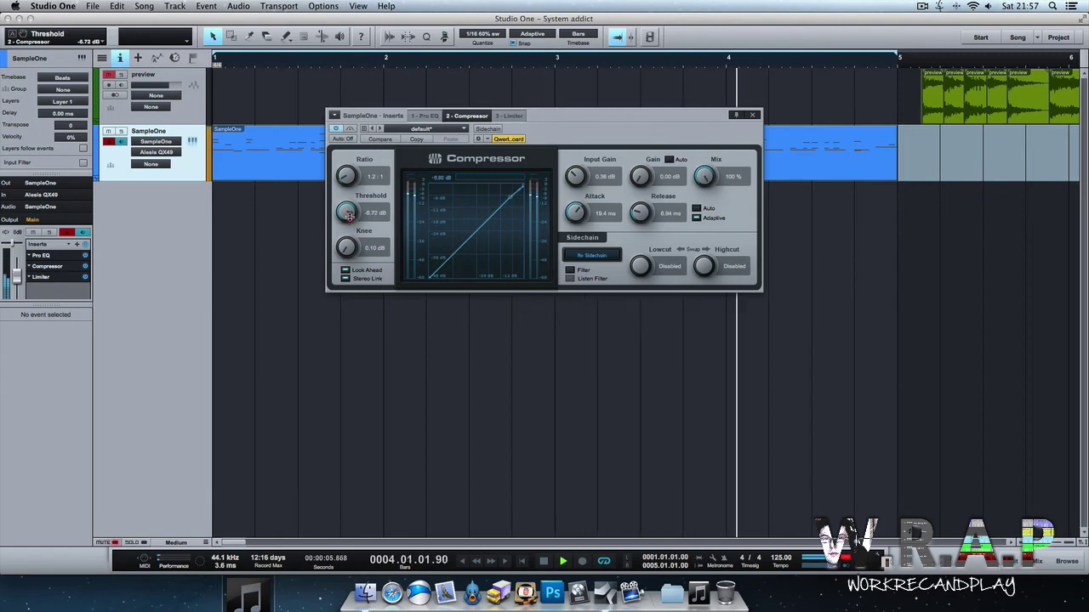
{"action": "left_click_drag", "start_coordinate": [347, 217], "coordinate": [348, 213]}
{"action": "left_click", "coordinate": [752, 115]}
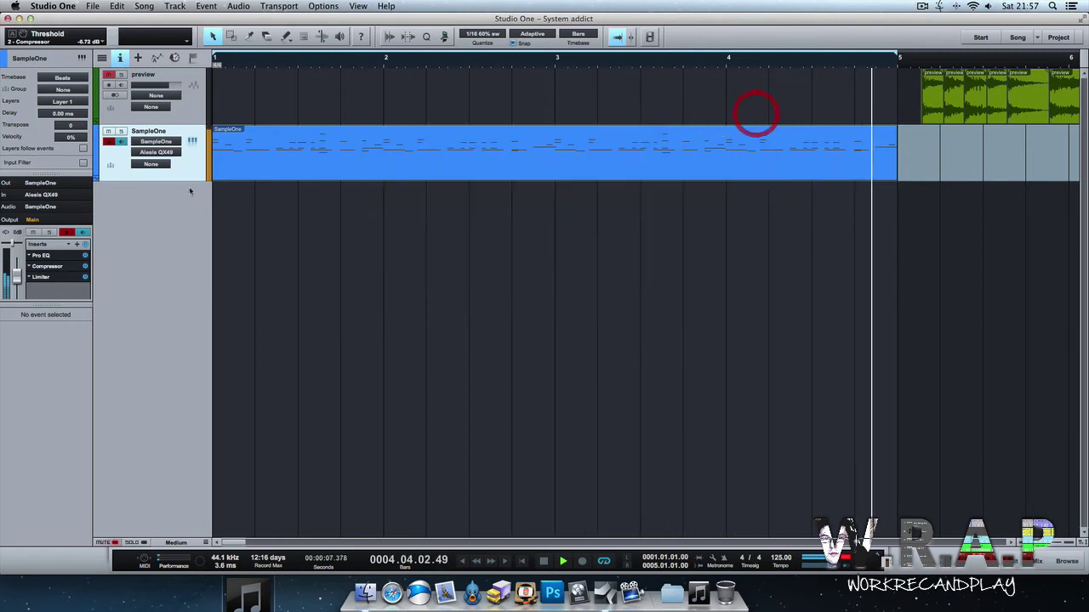
Toggle bypass for all SampleOne inserts to compare the sound, and stop playback.
{"action": "left_click", "coordinate": [85, 245]}
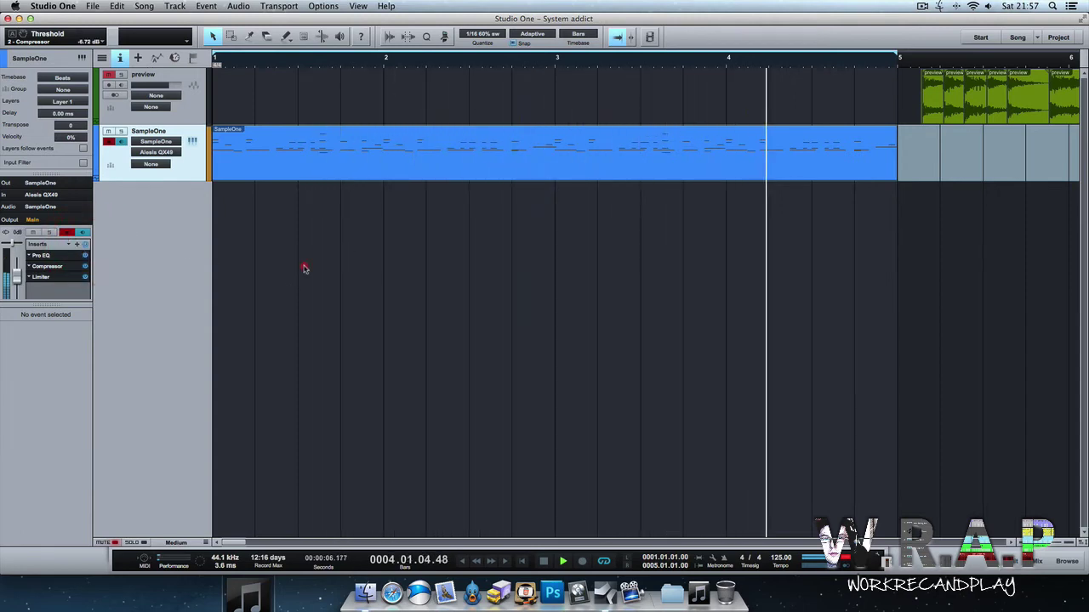
{"action": "key", "text": "space"}
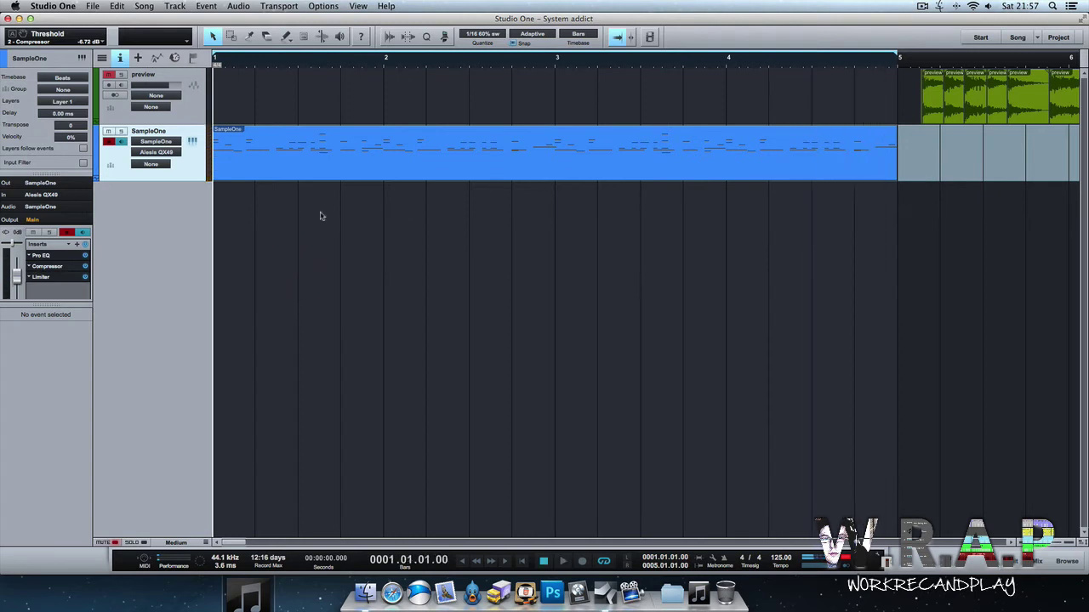
{"action": "double_click", "coordinate": [170, 202]}
{"action": "left_click", "coordinate": [622, 275]}
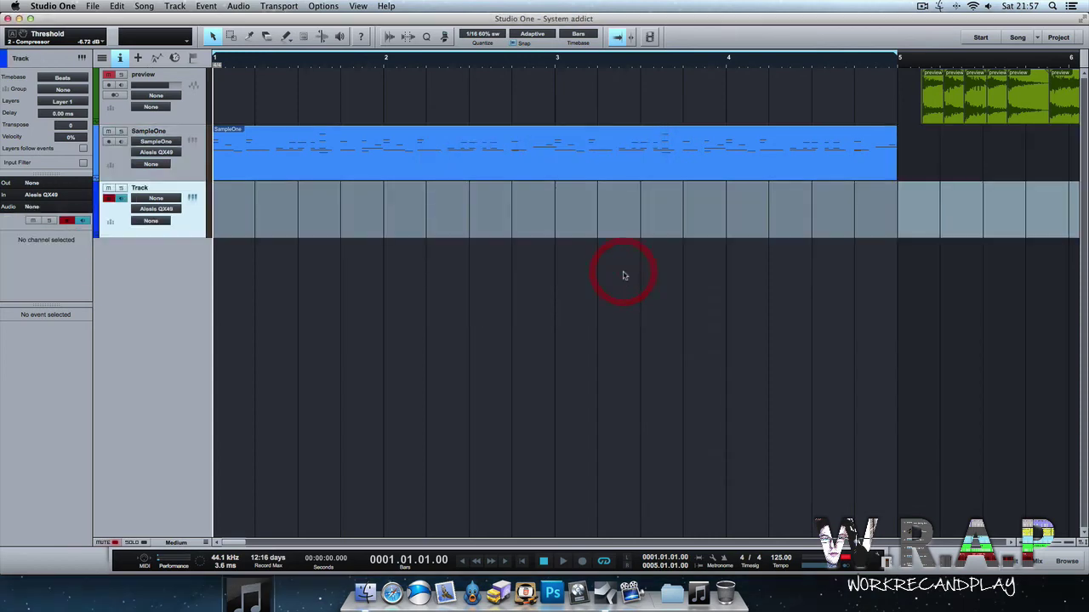
{"action": "right_click", "coordinate": [182, 232]}
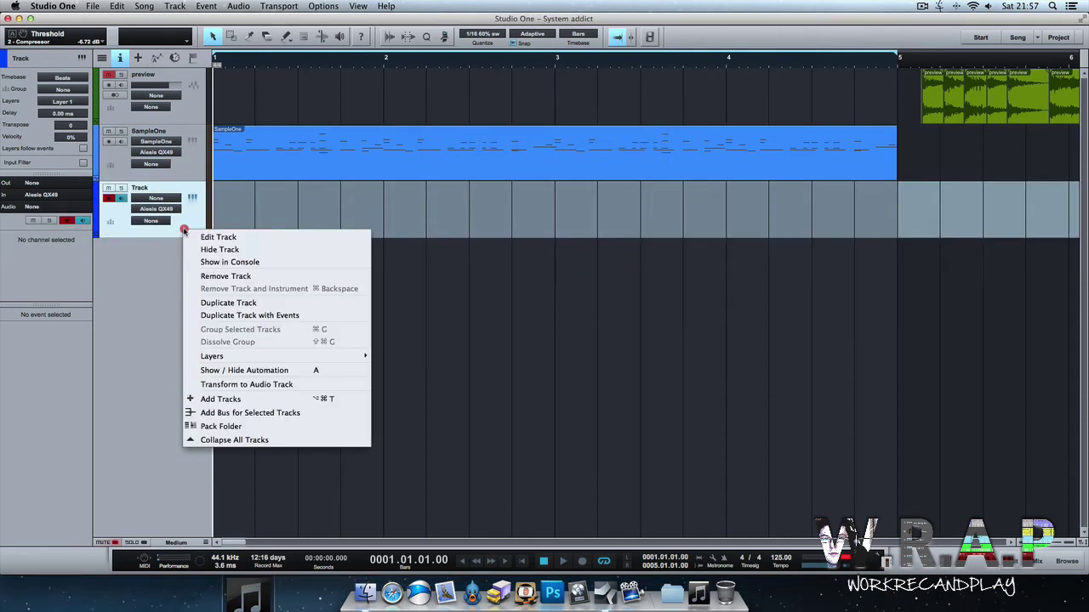
{"action": "left_click", "coordinate": [204, 275]}
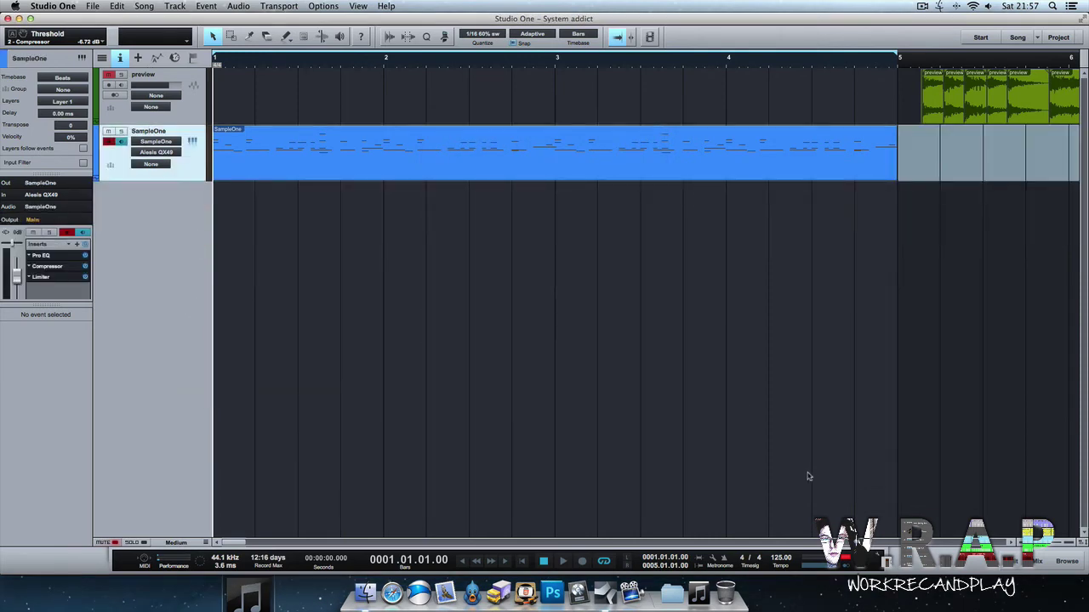
Open the Club Hip Hop Drumz 1 Samples folder in the file browser and preview BD0025.wav.
{"action": "key", "text": "F5"}
{"action": "left_click", "coordinate": [954, 541]}
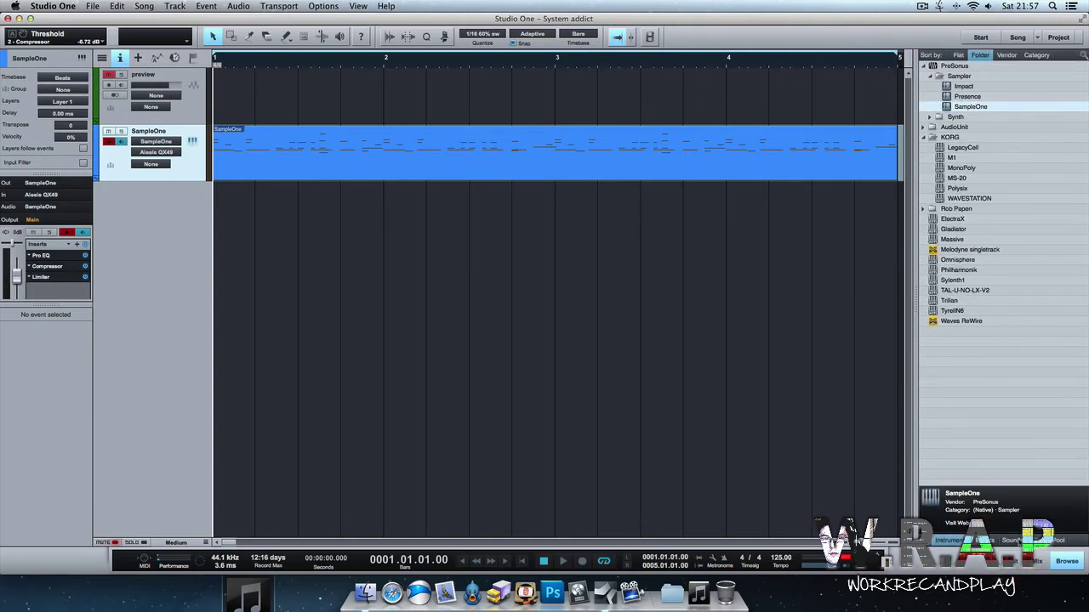
{"action": "left_click", "coordinate": [1021, 543]}
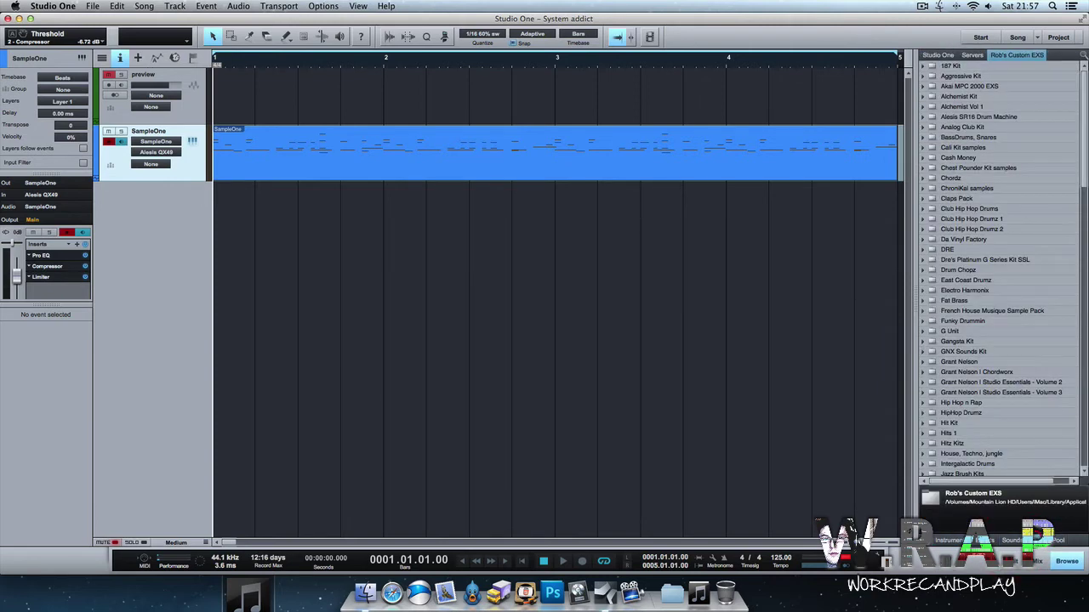
{"action": "double_click", "coordinate": [984, 219]}
{"action": "left_click", "coordinate": [980, 241]}
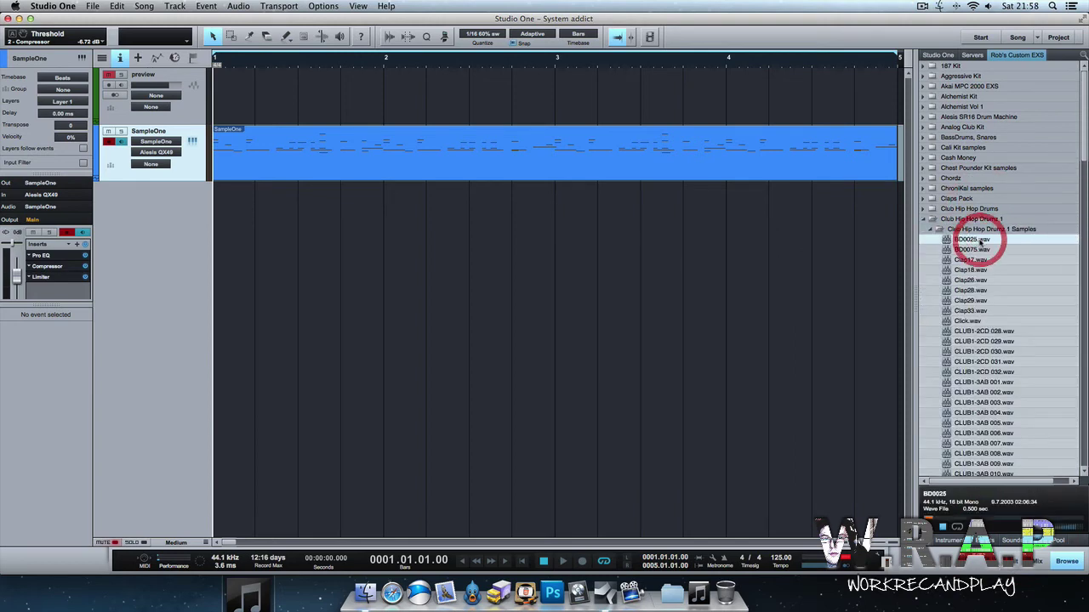
Audition the Club Hip Hop Drumz 1 samples from the bass drums and claps through the CLUB1-3AB files.
{"action": "left_click", "coordinate": [982, 259]}
{"action": "left_click", "coordinate": [979, 249]}
{"action": "key", "text": "Down"}
{"action": "key", "text": "Down"}
{"action": "key", "text": "Down"}
{"action": "key", "text": "Down"}
{"action": "key", "text": "Down"}
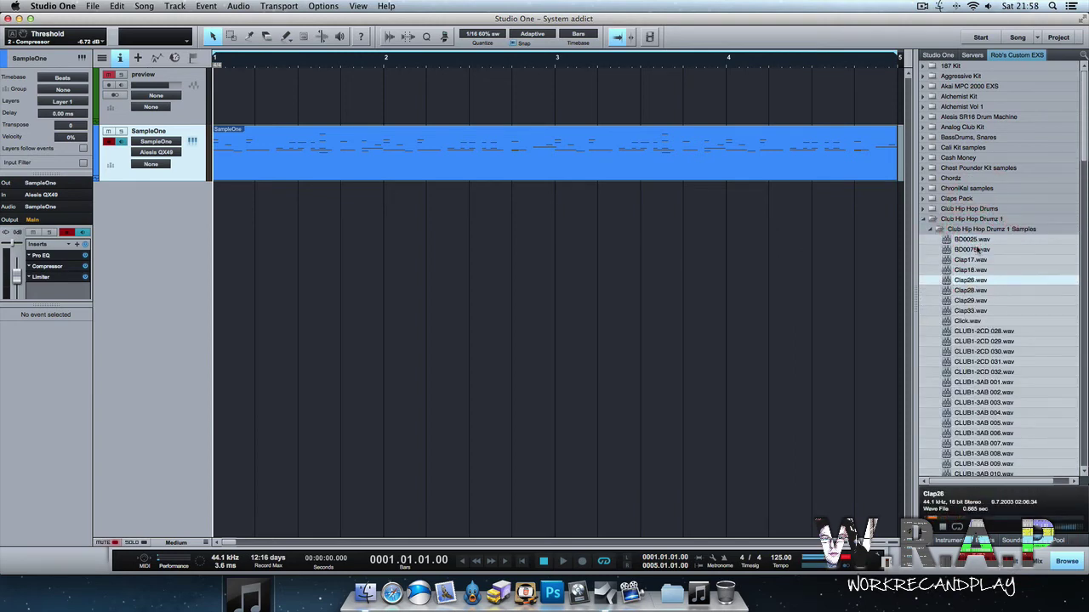
{"action": "key", "text": "Up"}
{"action": "key", "text": "Up"}
{"action": "key", "text": "Down"}
{"action": "key", "text": "Down"}
{"action": "key", "text": "Down"}
{"action": "key", "text": "Down"}
{"action": "key", "text": "Down"}
{"action": "key", "text": "Down"}
{"action": "key", "text": "Down"}
{"action": "key", "text": "Down"}
{"action": "key", "text": "Down"}
{"action": "key", "text": "Down"}
{"action": "key", "text": "Down"}
{"action": "key", "text": "Down"}
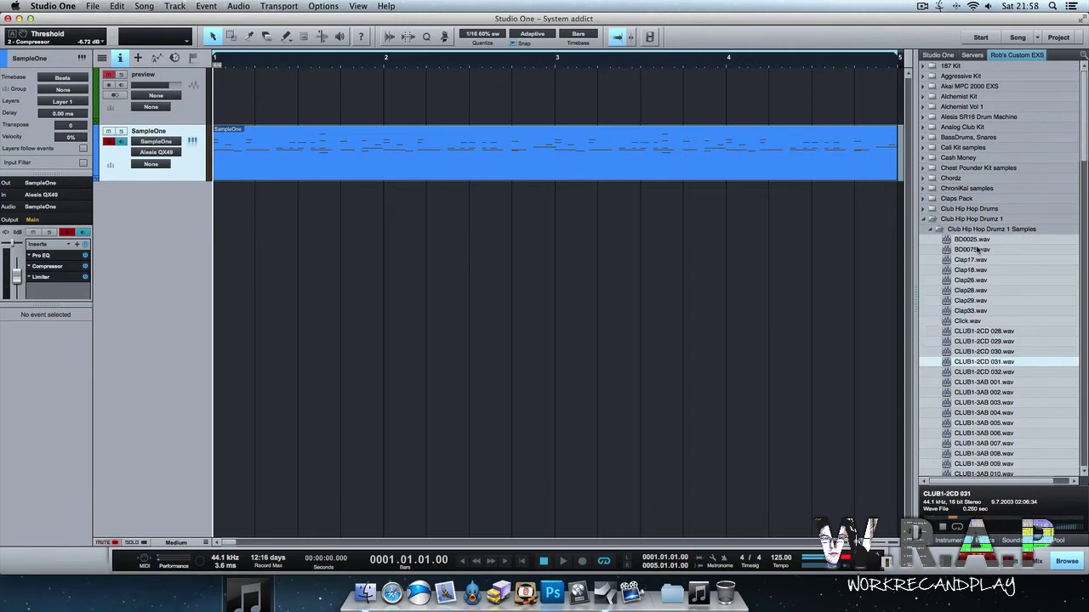
{"action": "key", "text": "Up"}
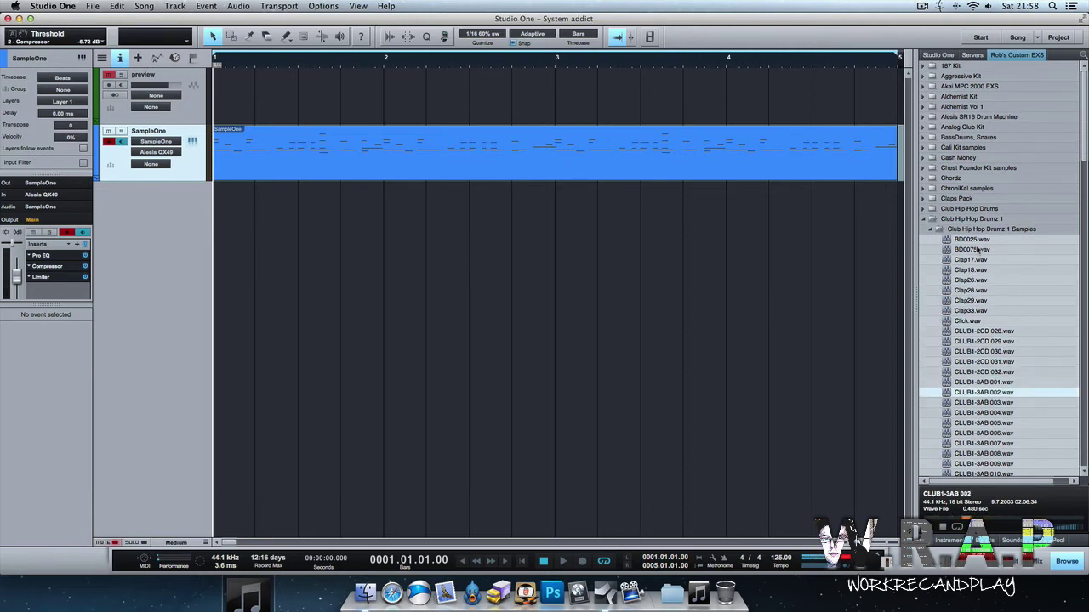
{"action": "key", "text": "Down"}
{"action": "key", "text": "Down"}
{"action": "key", "text": "Down"}
{"action": "key", "text": "Down"}
{"action": "key", "text": "Down"}
{"action": "key", "text": "Down"}
{"action": "key", "text": "Down"}
{"action": "key", "text": "Down"}
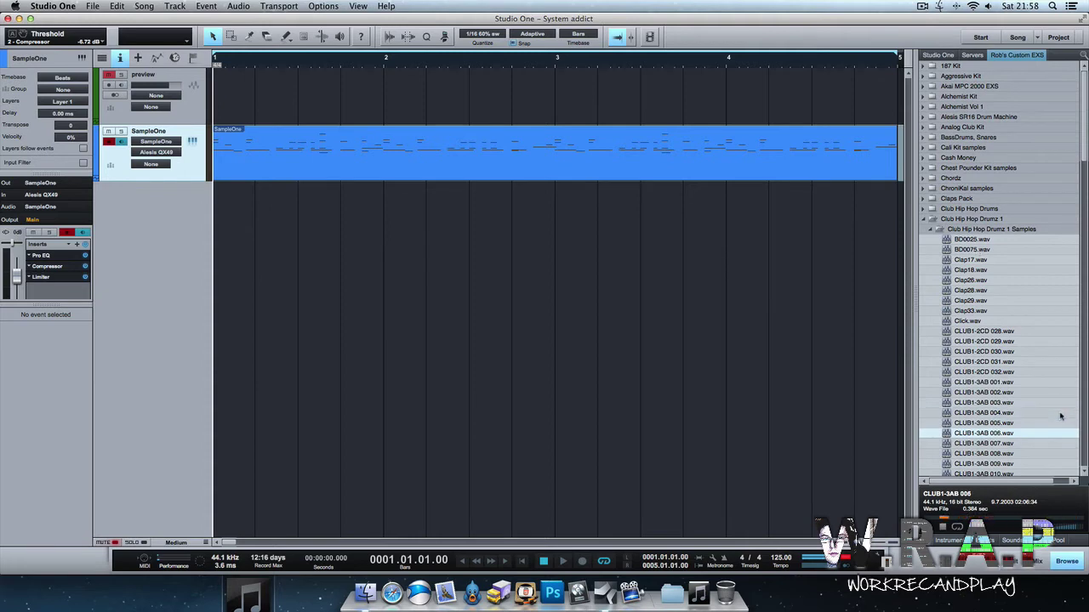
{"action": "key", "text": "Down"}
{"action": "key", "text": "Down"}
{"action": "key", "text": "Down"}
{"action": "key", "text": "Down"}
{"action": "key", "text": "Down"}
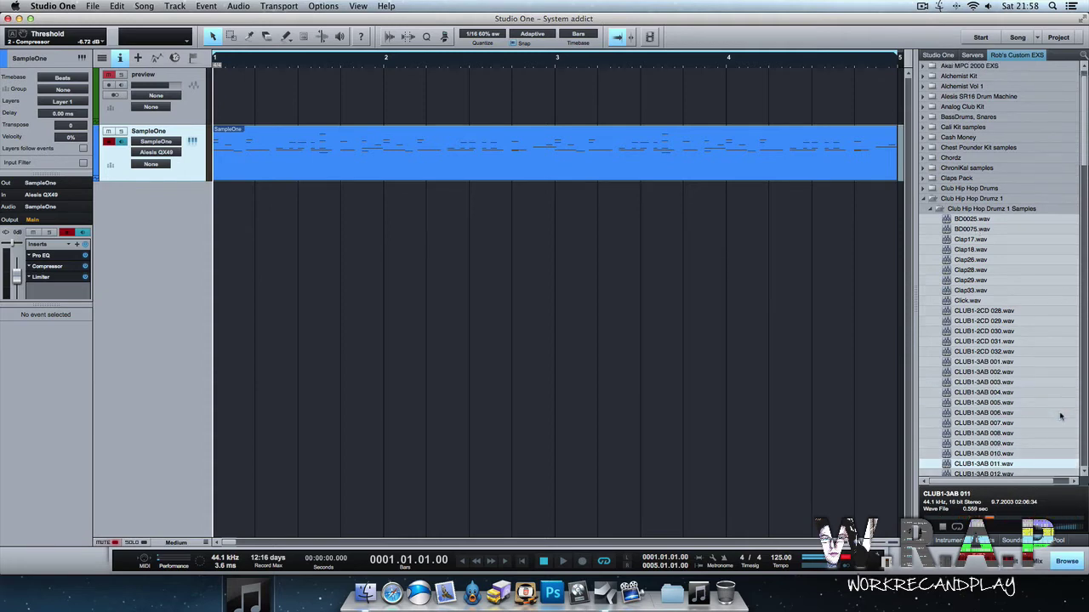
{"action": "key", "text": "Up"}
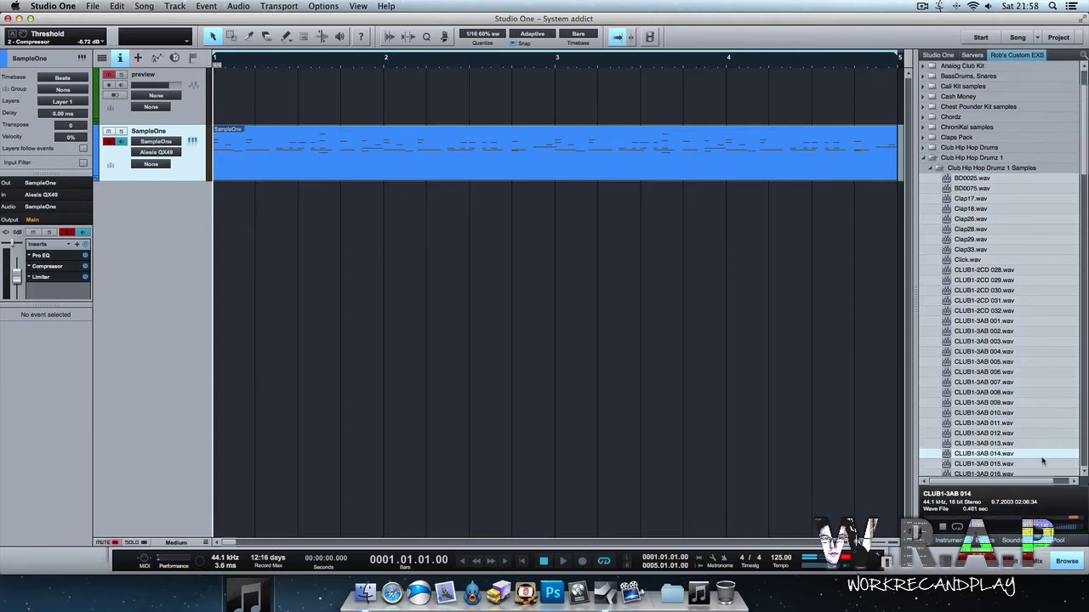
Place CLUB1-3AB 014.wav on a new audio track, move it to beat 4 of bar 1, and start playback.
{"action": "left_click_drag", "start_coordinate": [994, 455], "coordinate": [308, 266]}
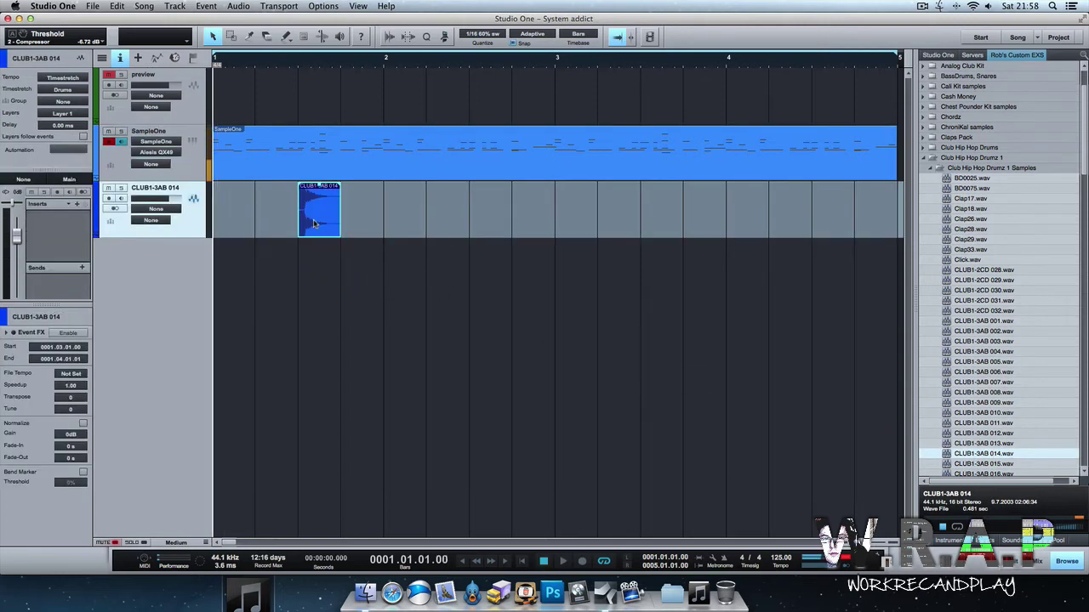
{"action": "left_click_drag", "start_coordinate": [299, 223], "coordinate": [357, 223]}
{"action": "key", "text": "space"}
{"action": "key", "text": "space"}
{"action": "key", "text": "space"}
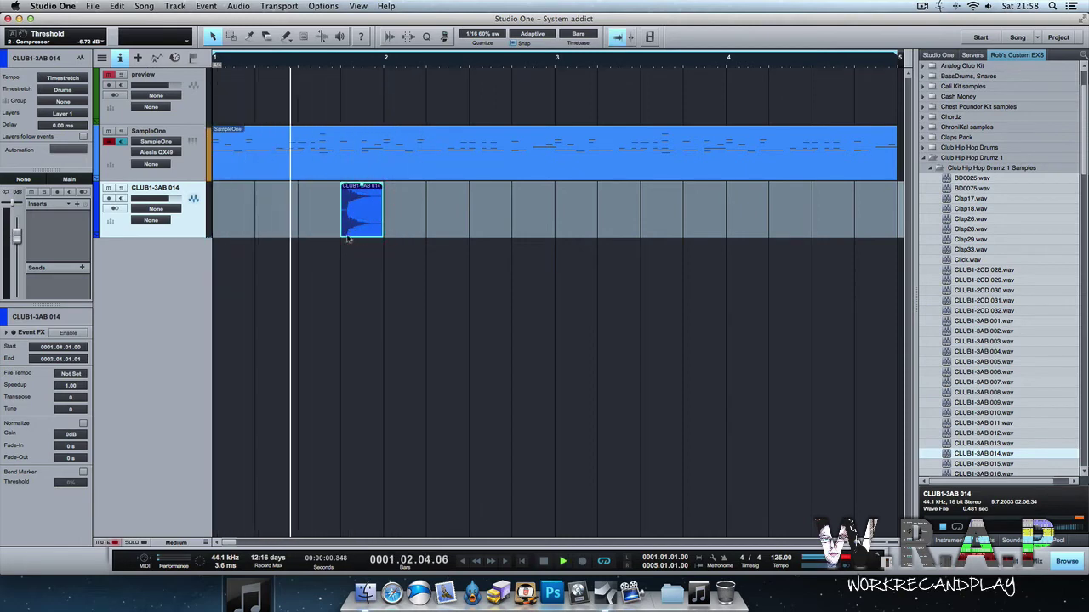
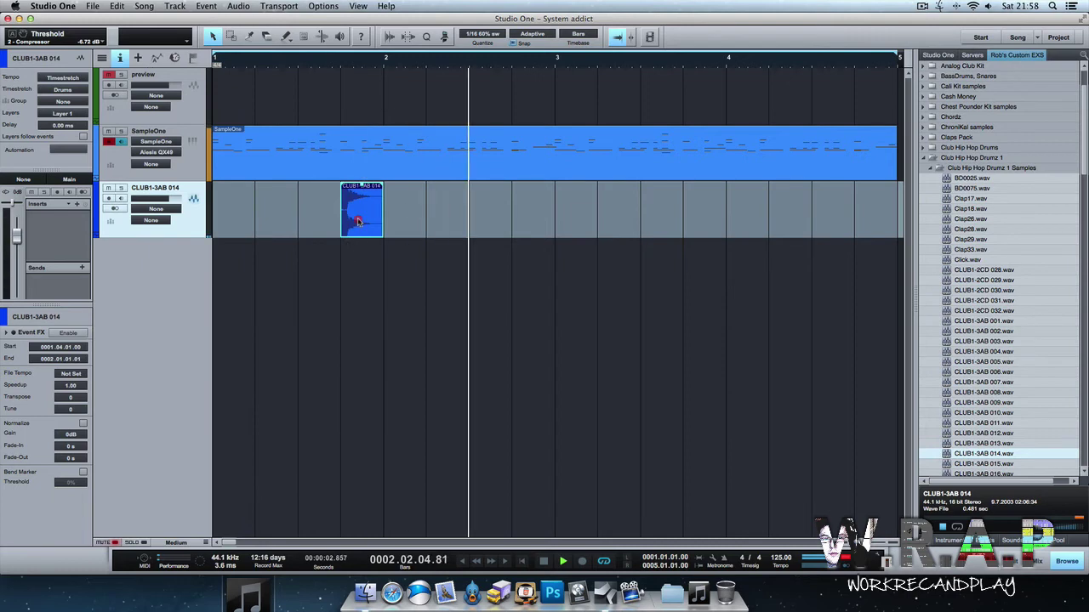
Copy the CLUB1-3AB 014 hit to beat 4 of bars 2, 3 and 4, and deselect the copies.
{"action": "left_click_drag", "start_coordinate": [357, 221], "coordinate": [527, 223]}
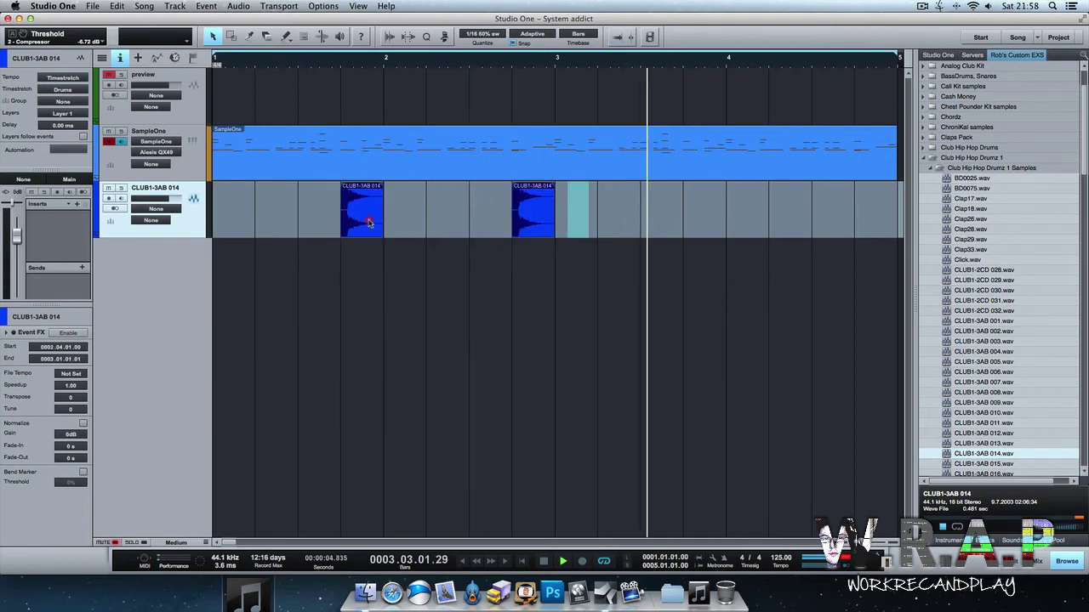
{"action": "key", "text": "d"}
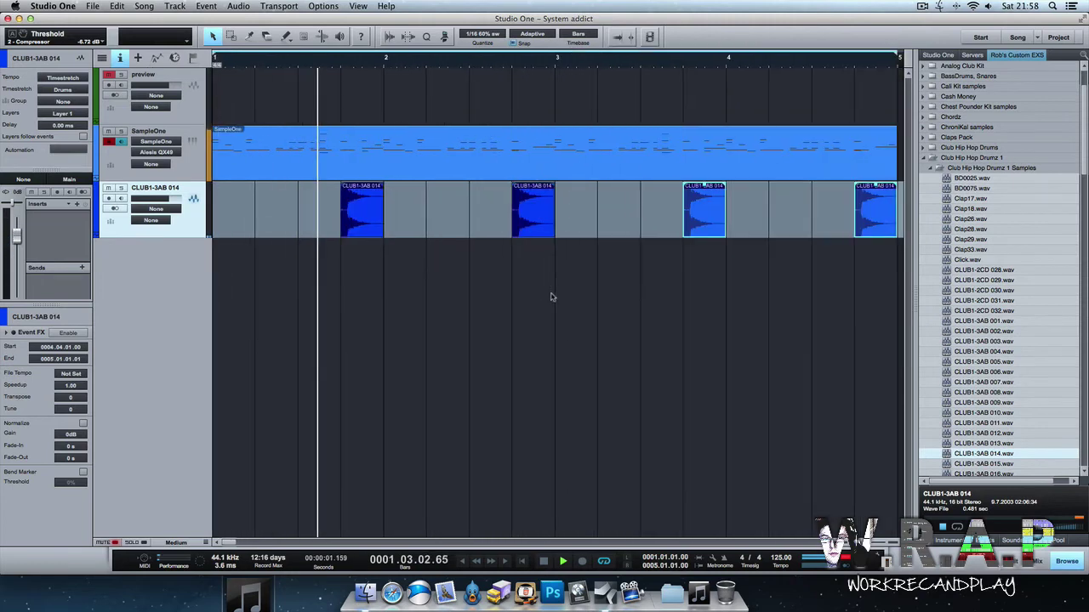
{"action": "left_click", "coordinate": [543, 302]}
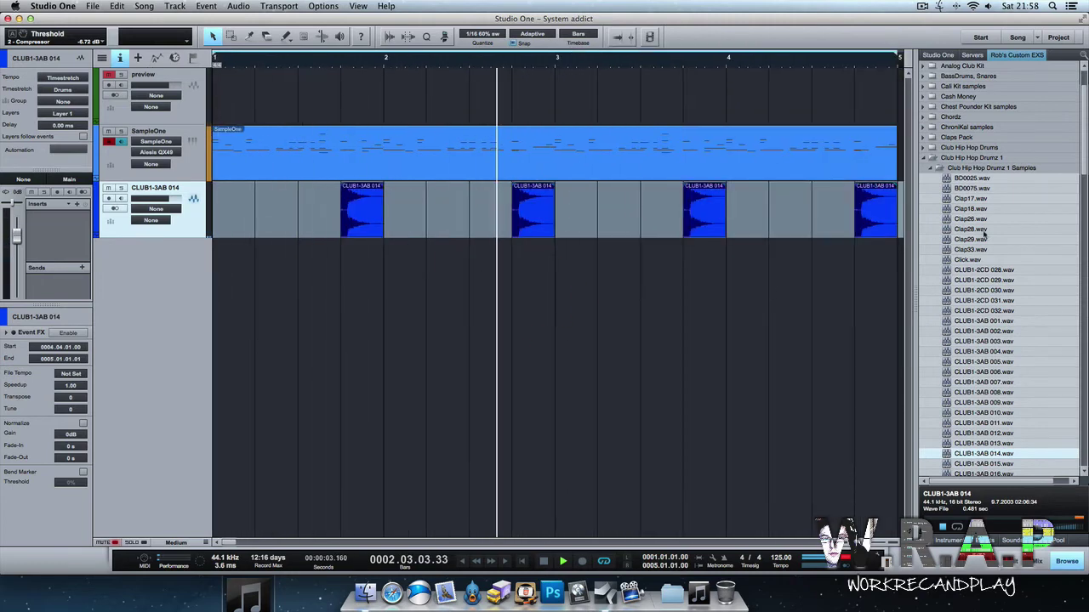
Audition BD0075, BD0025, Clap26, Clap18 and further samples in the Club Hip Hop Drumz 1 folder.
{"action": "left_click", "coordinate": [976, 189]}
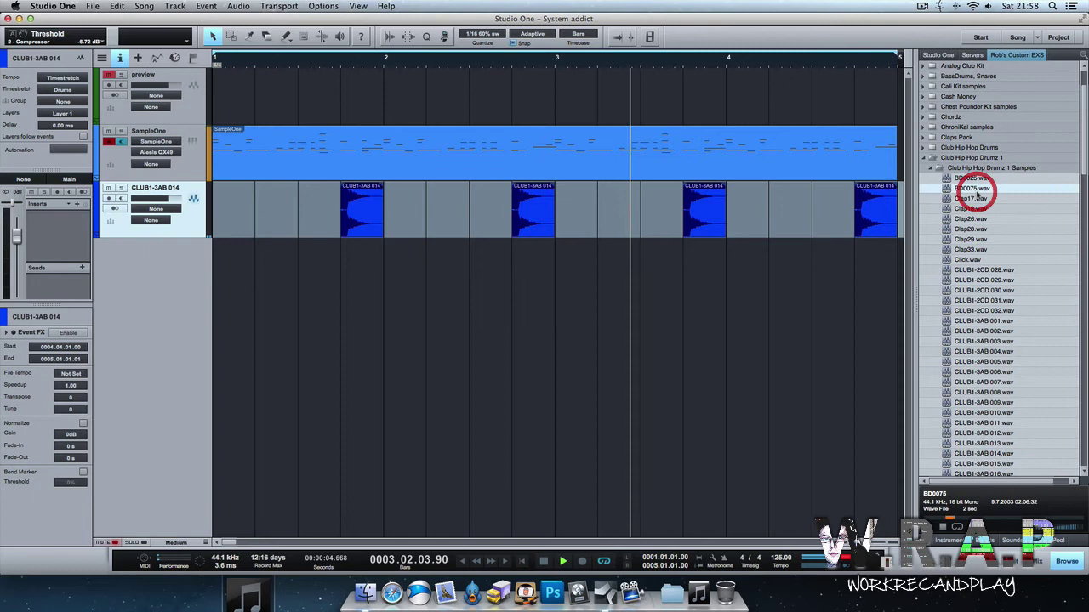
{"action": "left_click", "coordinate": [979, 178]}
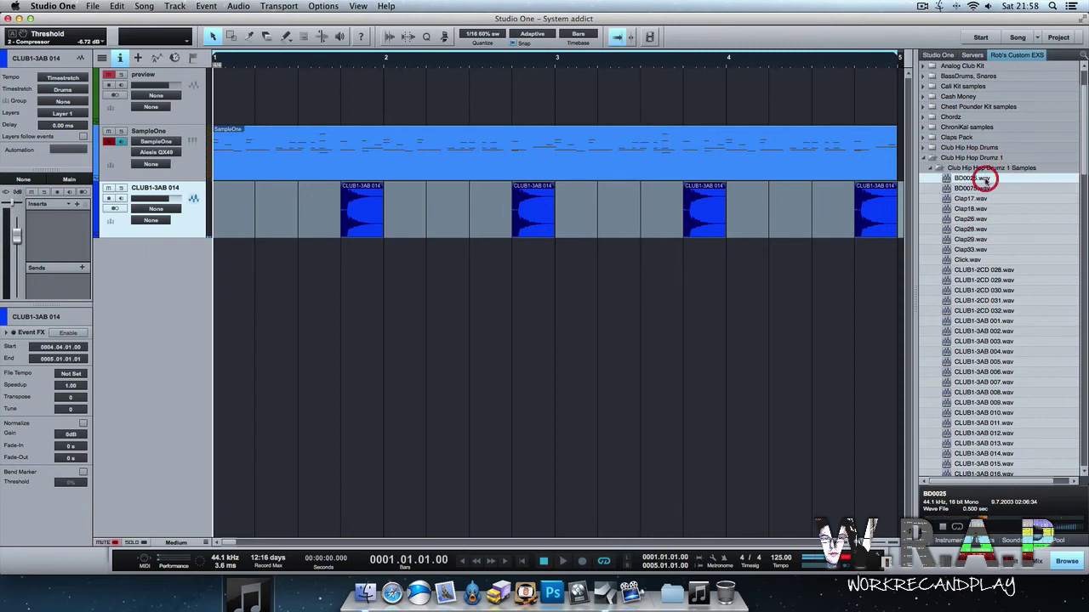
{"action": "left_click", "coordinate": [978, 218]}
{"action": "scroll", "coordinate": [989, 281], "scroll_direction": "down", "scroll_amount": 1}
{"action": "scroll", "coordinate": [990, 281], "scroll_direction": "down", "scroll_amount": 3}
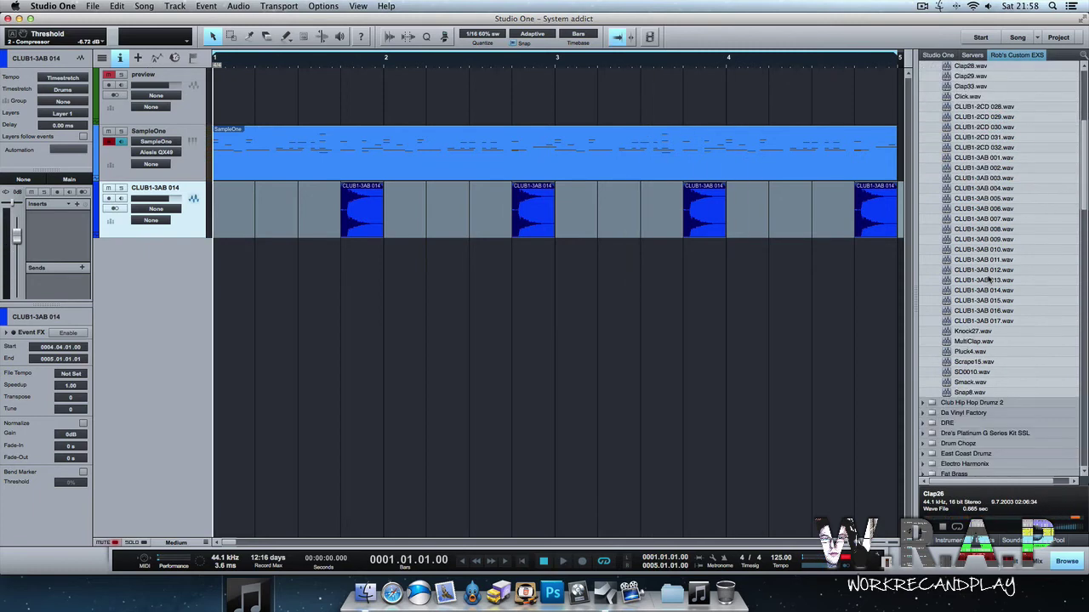
{"action": "left_click", "coordinate": [978, 107]}
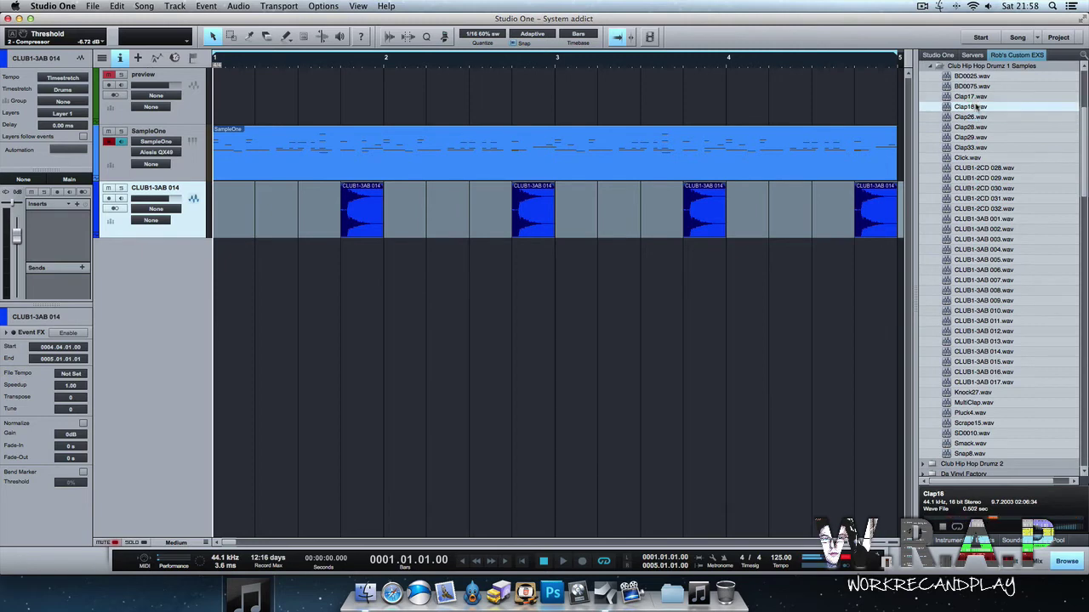
{"action": "left_click", "coordinate": [990, 237]}
{"action": "scroll", "coordinate": [996, 394], "scroll_direction": "down", "scroll_amount": 1}
{"action": "left_click", "coordinate": [973, 363]}
Collapse the Club Hip Hop Drumz 1 folder and look through the kit folders from Jungle Kit onward.
{"action": "key", "text": "Left"}
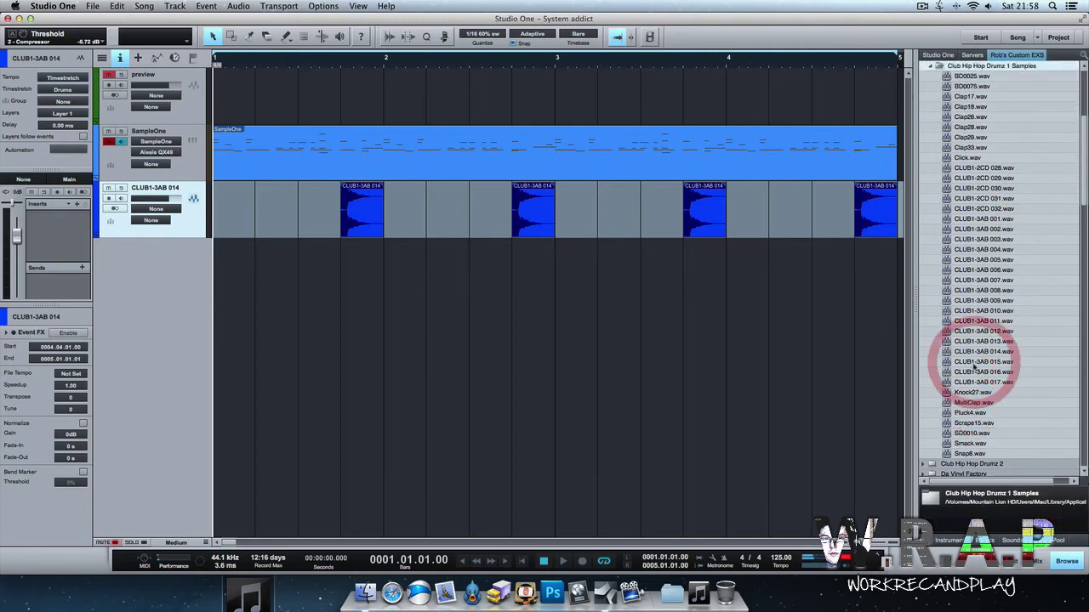
{"action": "key", "text": "Left"}
{"action": "key", "text": "Left"}
{"action": "key", "text": "Left"}
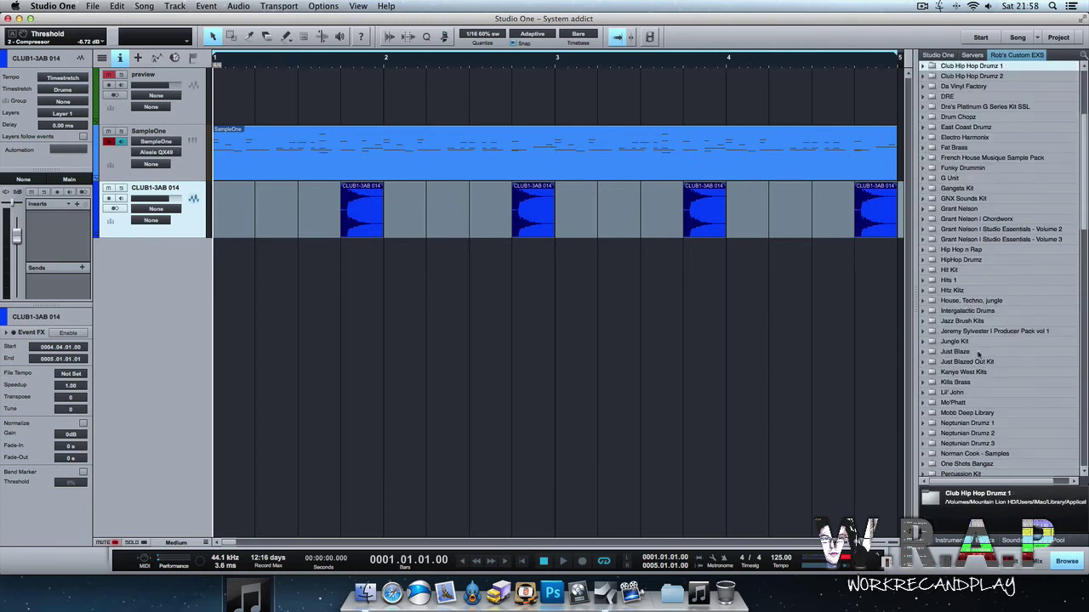
{"action": "left_click", "coordinate": [974, 341]}
{"action": "left_click", "coordinate": [976, 342]}
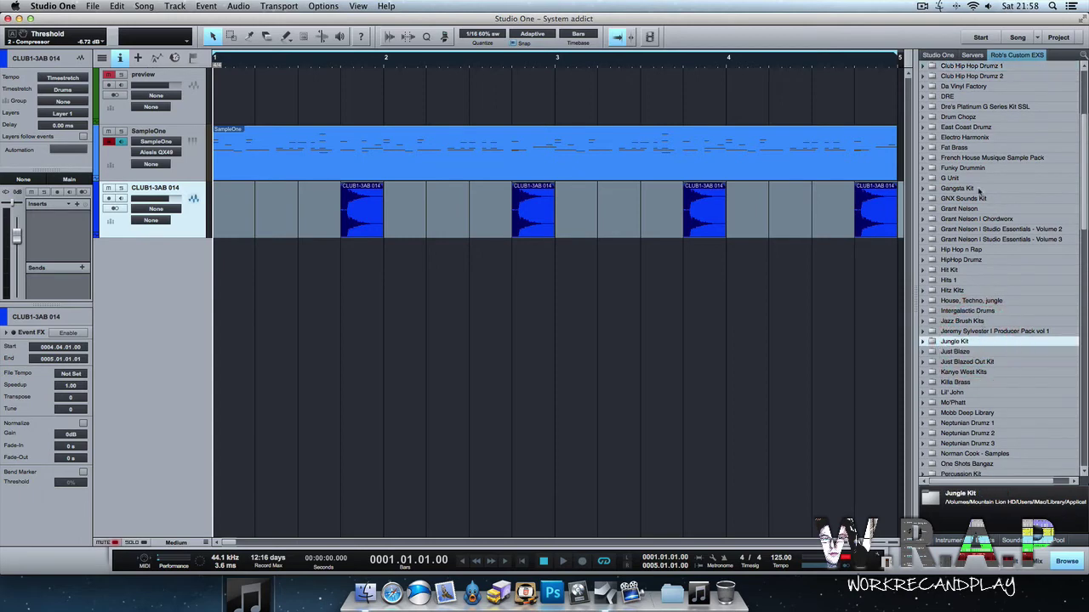
{"action": "key", "text": "Right"}
{"action": "scroll", "coordinate": [982, 364], "scroll_direction": "down", "scroll_amount": 5}
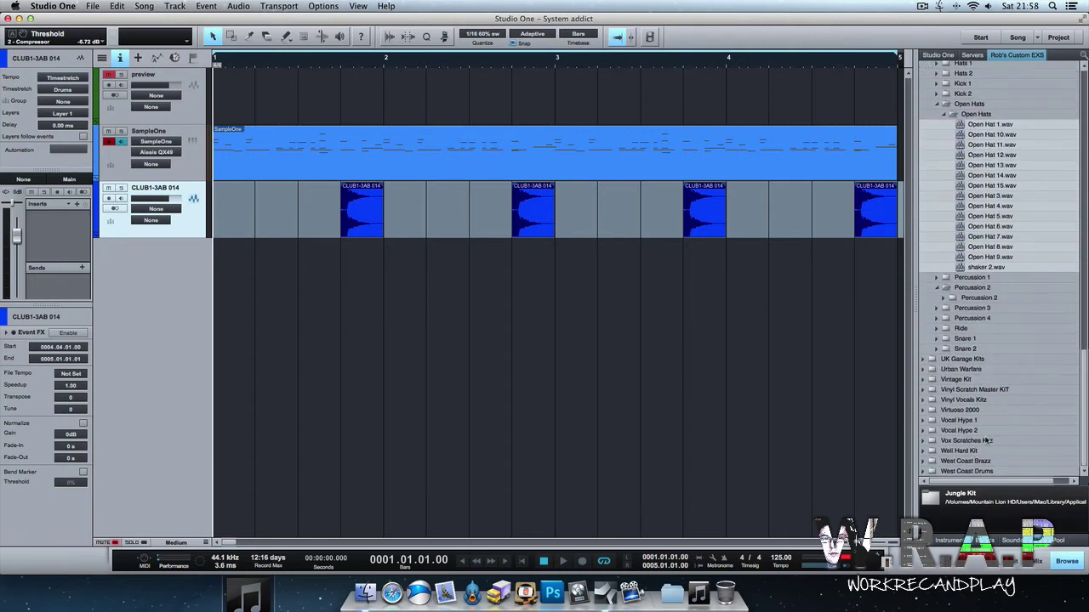
Collapse the Open Hats folder and the Drums folder inside UK Garage.
{"action": "left_click", "coordinate": [984, 104]}
{"action": "key", "text": "Left"}
{"action": "key", "text": "Left"}
{"action": "key", "text": "Left"}
{"action": "key", "text": "Left"}
{"action": "key", "text": "Left"}
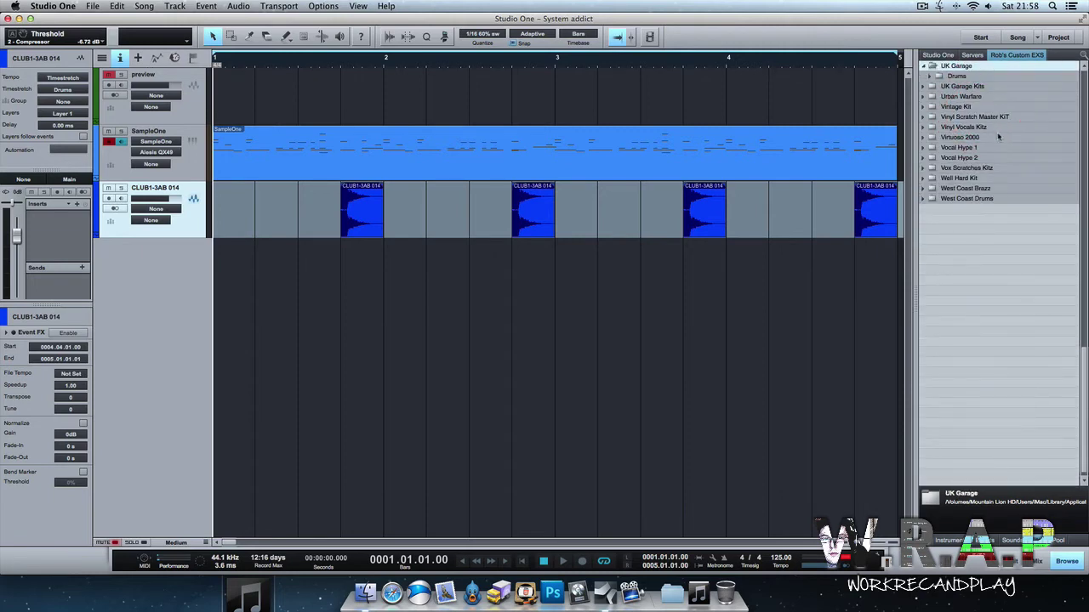
Expand the West Coast Drums folder and its Kicks subfolder.
{"action": "double_click", "coordinate": [974, 188]}
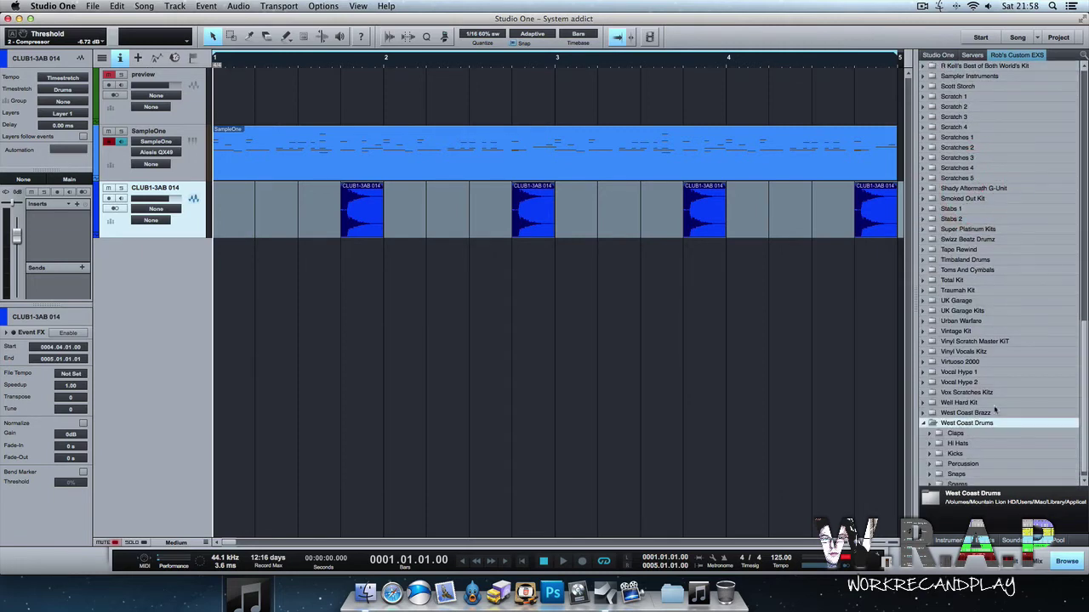
{"action": "scroll", "coordinate": [993, 341], "scroll_direction": "up", "scroll_amount": 5}
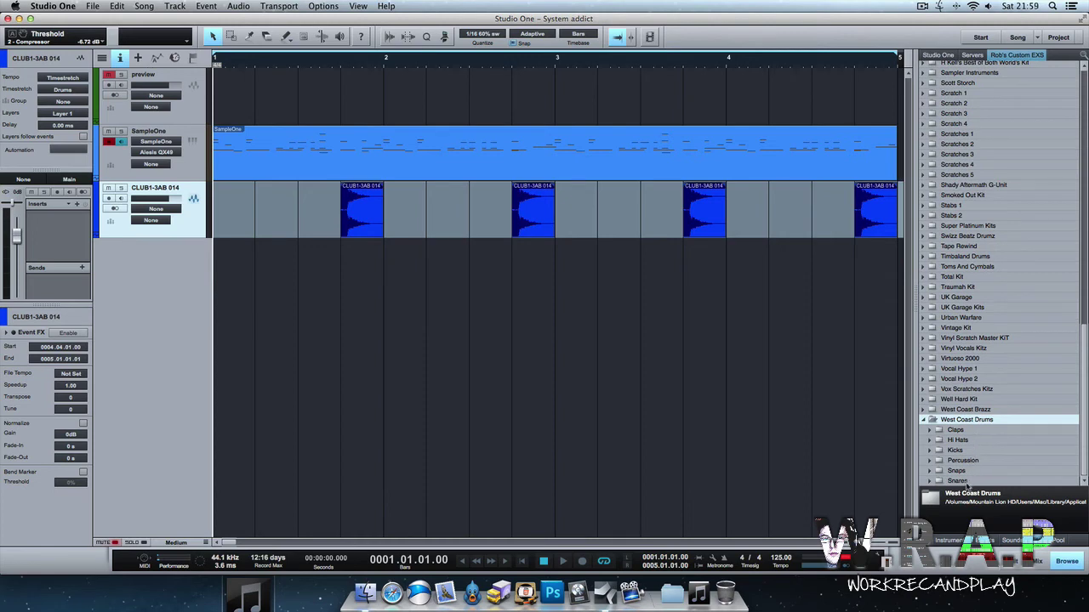
{"action": "double_click", "coordinate": [967, 452]}
Audition the kick samples in the West Coast Drums Kicks folder, comparing those around WCDKIK16 to WCDKIK20.
{"action": "key", "text": "Down"}
{"action": "key", "text": "Down"}
{"action": "key", "text": "Down"}
{"action": "key", "text": "Down"}
{"action": "key", "text": "Down"}
{"action": "key", "text": "Down"}
{"action": "key", "text": "Down"}
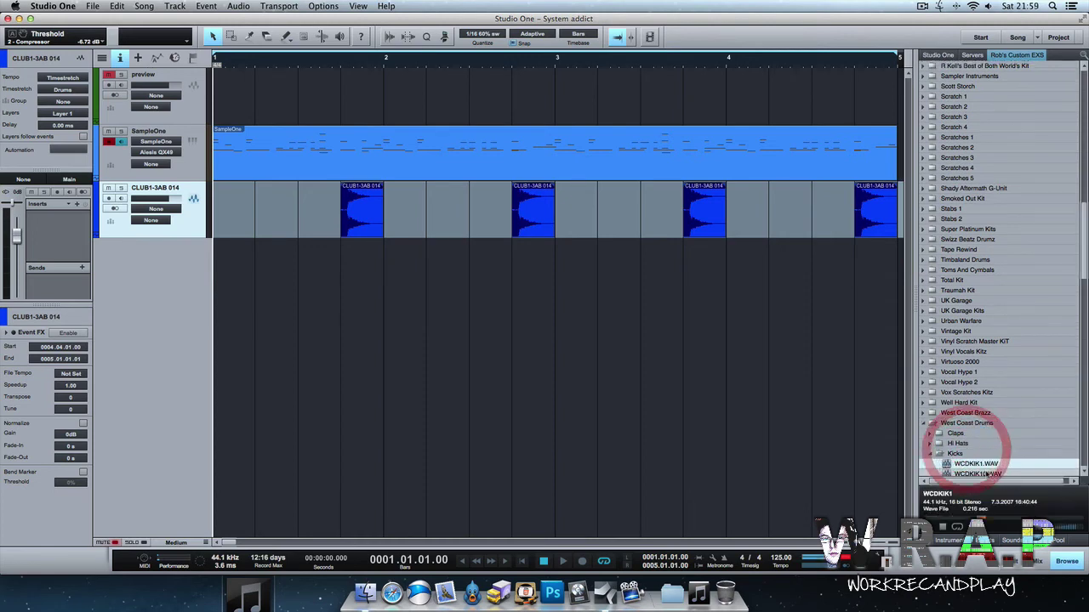
{"action": "key", "text": "Down"}
{"action": "key", "text": "Down"}
{"action": "key", "text": "Down"}
{"action": "key", "text": "Down"}
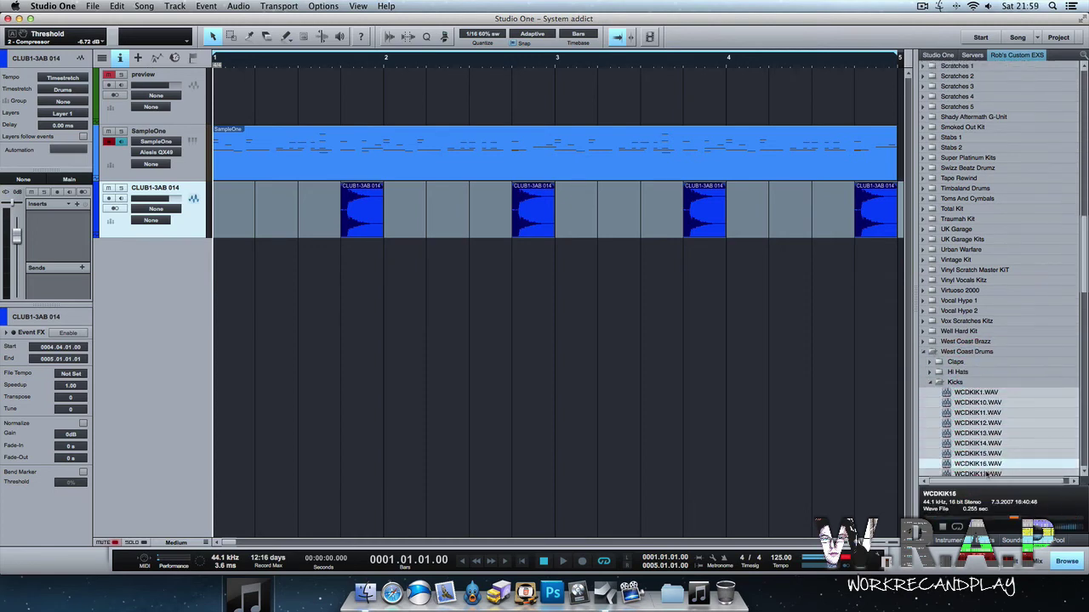
{"action": "key", "text": "Down"}
{"action": "key", "text": "Down"}
{"action": "key", "text": "Down"}
{"action": "key", "text": "Down"}
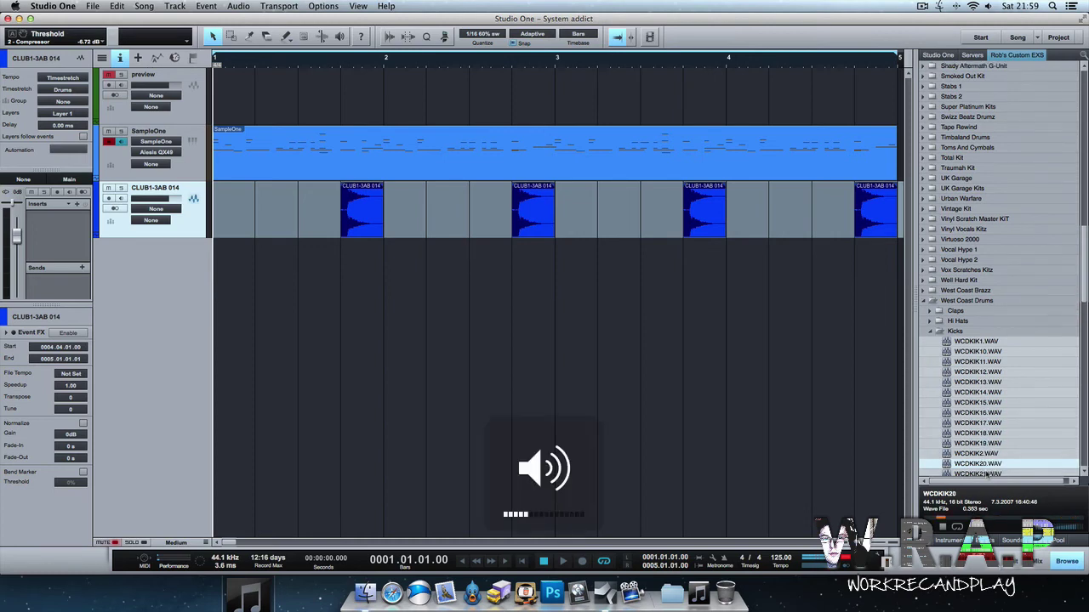
{"action": "key", "text": "Up"}
{"action": "key", "text": "Up"}
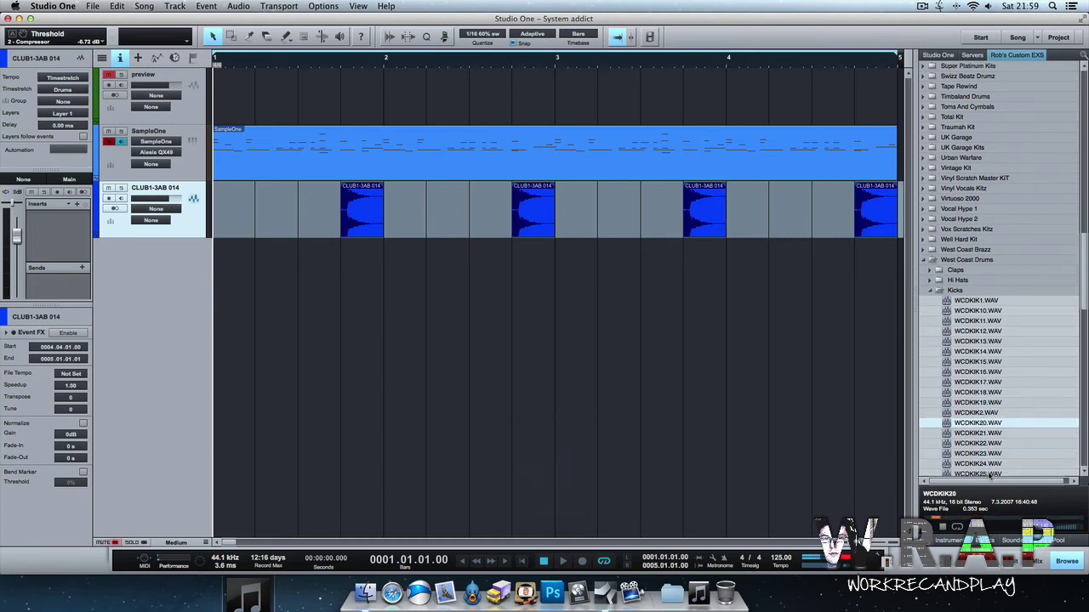
{"action": "key", "text": "Up"}
{"action": "key", "text": "Up"}
{"action": "key", "text": "Down"}
{"action": "key", "text": "Down"}
{"action": "key", "text": "Up"}
{"action": "key", "text": "Up"}
{"action": "key", "text": "Up"}
{"action": "key", "text": "Up"}
{"action": "key", "text": "Up"}
{"action": "key", "text": "Up"}
{"action": "key", "text": "Up"}
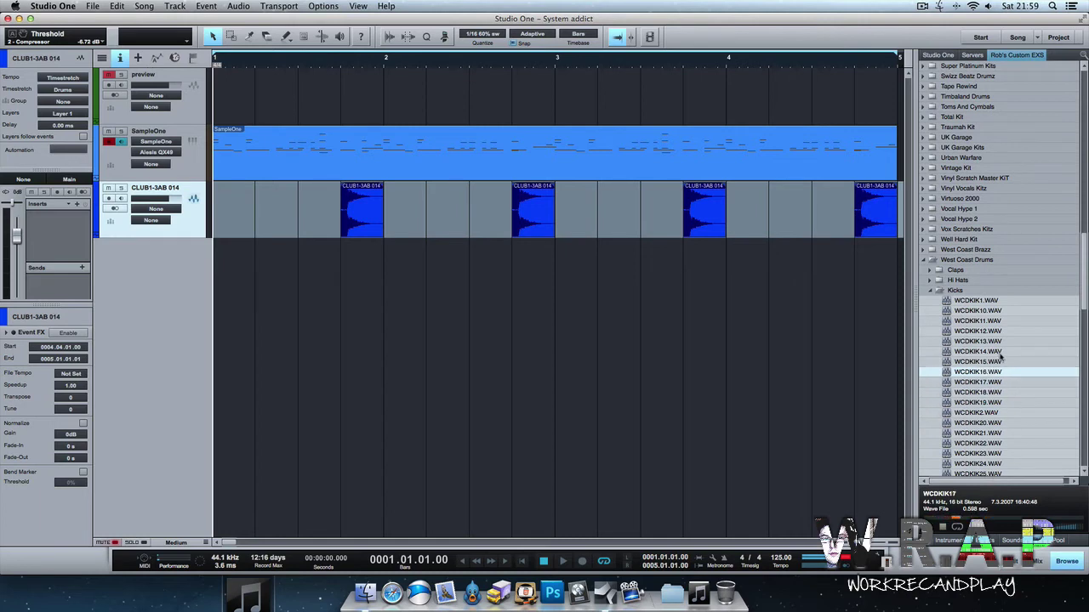
Add the WCDKIK11.WAV kick to a new track at the start of bar 1 and play it with the beat.
{"action": "left_click", "coordinate": [981, 321]}
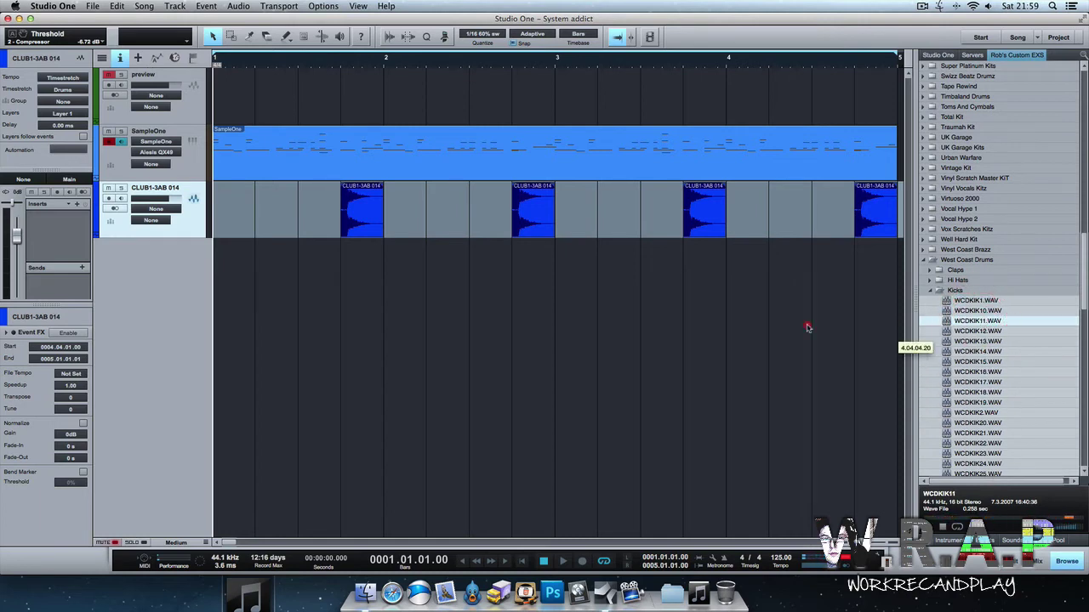
{"action": "left_click_drag", "start_coordinate": [807, 329], "coordinate": [216, 321]}
{"action": "key", "text": "space"}
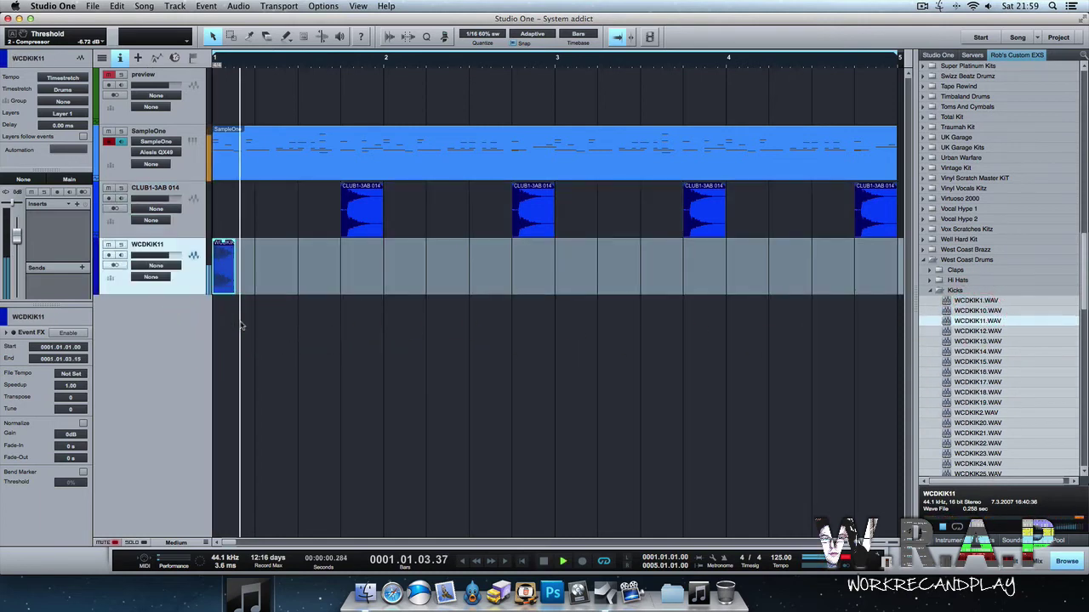
{"action": "key", "text": "space"}
Show the mixer and lower the SampleOne channel's volume to -6.1 dB while the loop plays.
{"action": "left_click", "coordinate": [177, 168]}
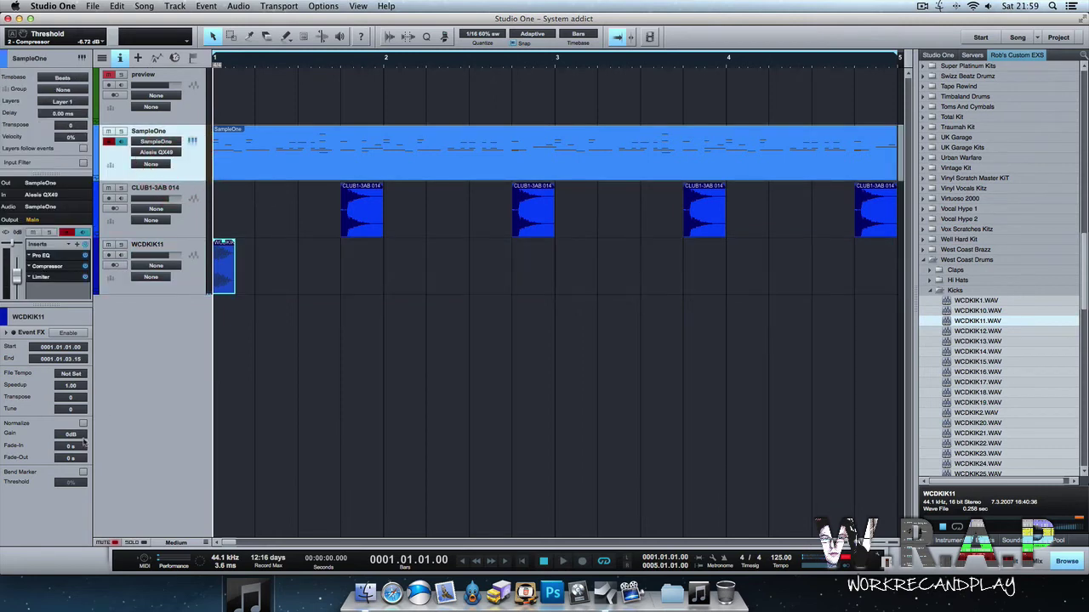
{"action": "key", "text": "F3"}
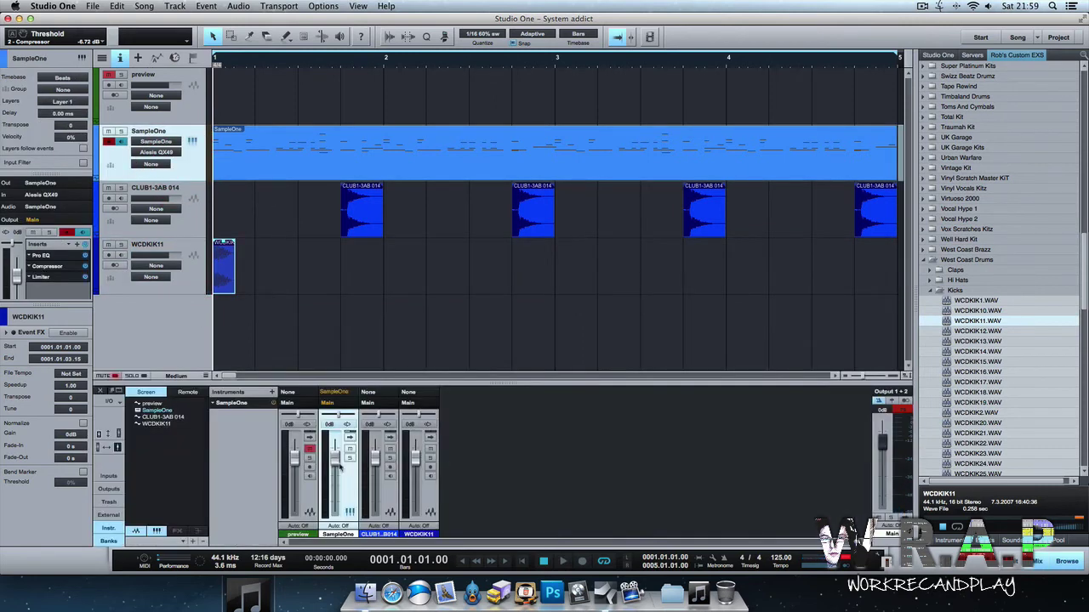
{"action": "key", "text": "space"}
{"action": "left_click_drag", "start_coordinate": [345, 488], "coordinate": [338, 466]}
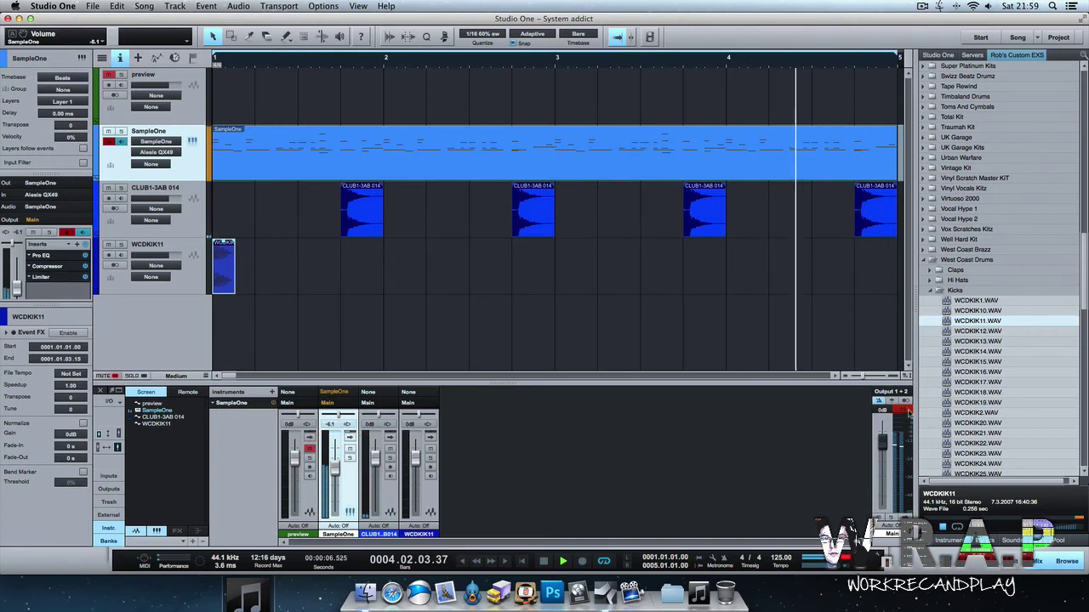
{"action": "key", "text": "space"}
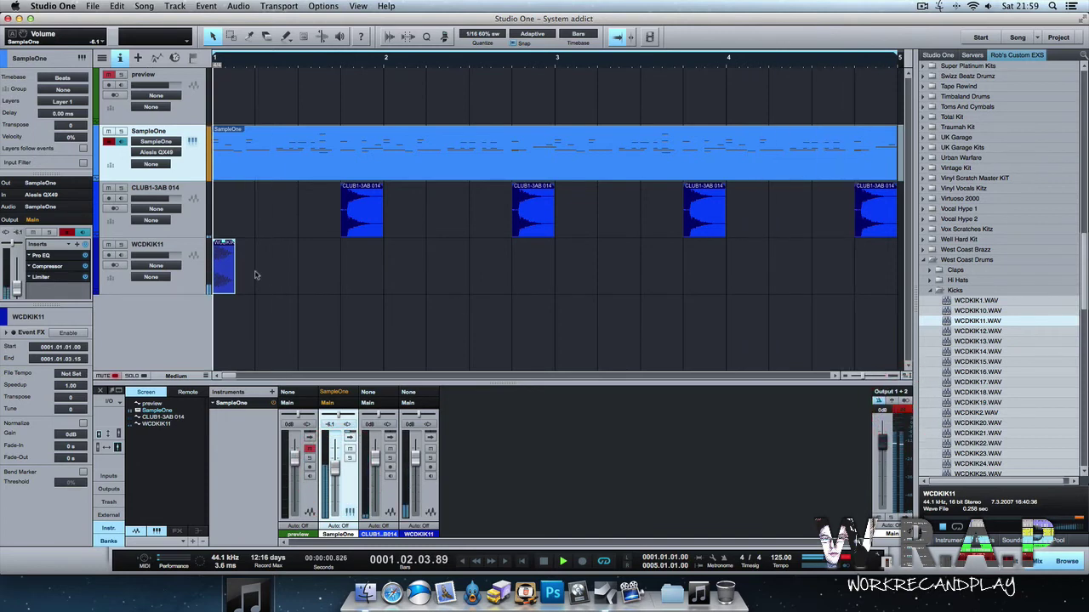
Remove the WCDKIK11 track from the song.
{"action": "left_click_drag", "start_coordinate": [256, 274], "coordinate": [214, 275]}
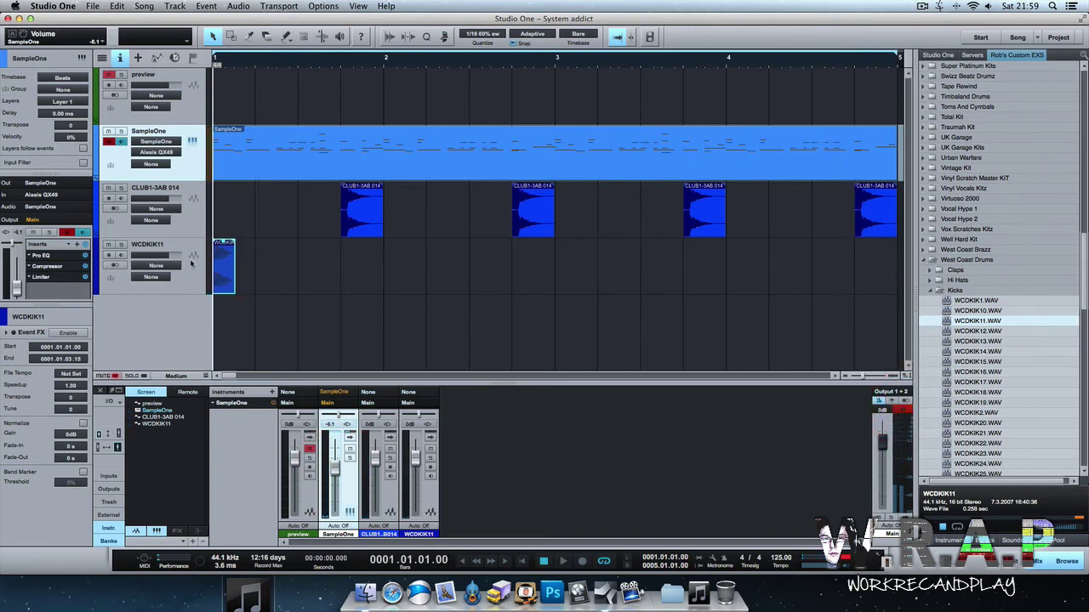
{"action": "right_click", "coordinate": [195, 245]}
{"action": "left_click", "coordinate": [229, 292]}
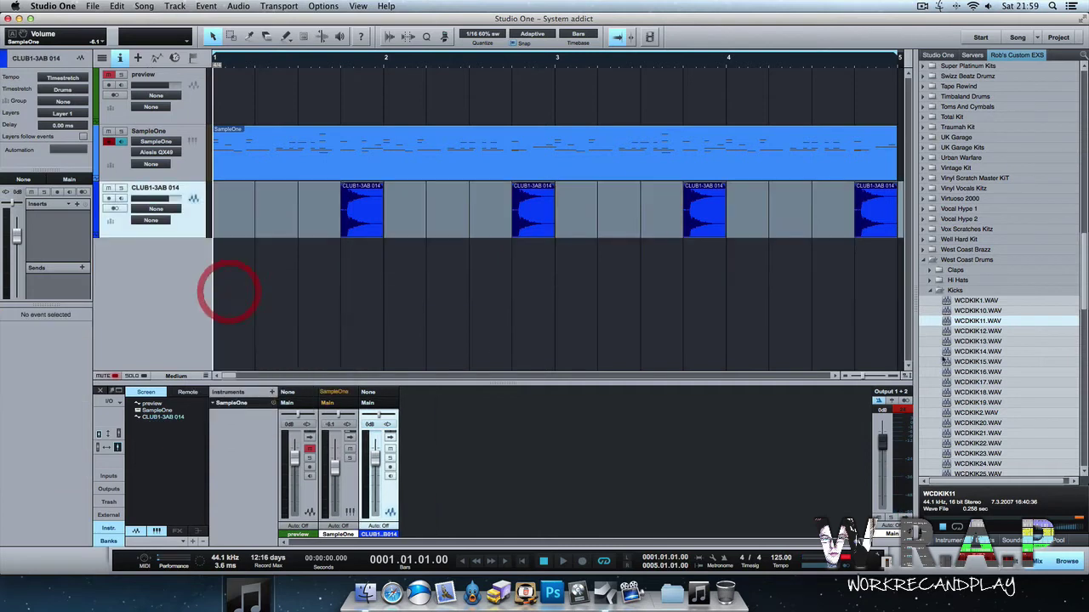
Collapse the West Coast Drums folder and expand Neptunian Drumz 1 with its Neptunes Drumz 1 Samples subfolder.
{"action": "double_click", "coordinate": [999, 292]}
{"action": "key", "text": "Left"}
{"action": "key", "text": "Left"}
{"action": "key", "text": "Up"}
{"action": "scroll", "coordinate": [1008, 309], "scroll_direction": "up", "scroll_amount": 10}
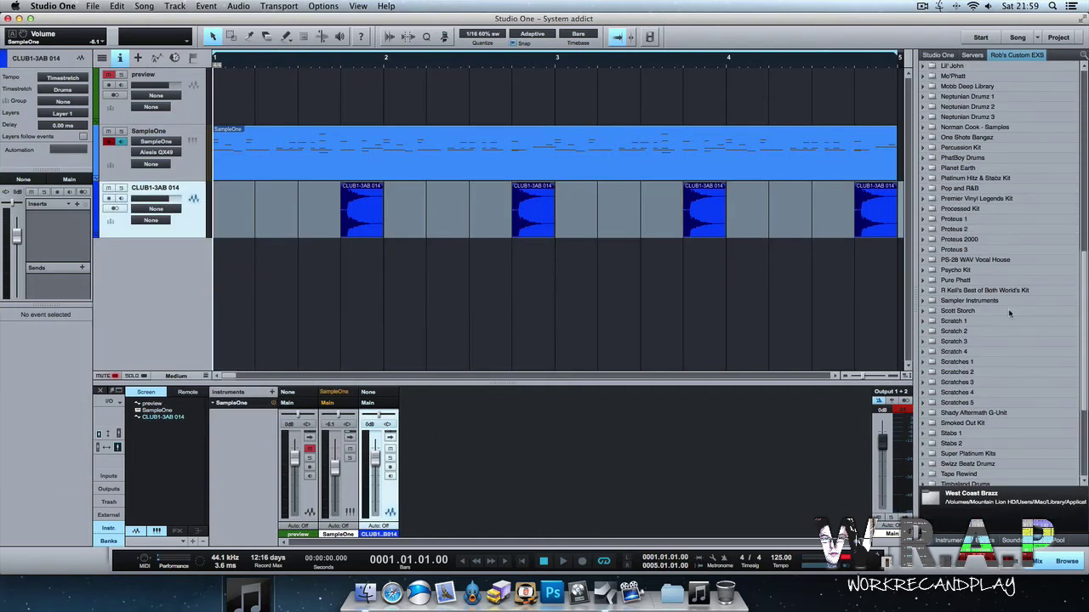
{"action": "key", "text": "n"}
{"action": "key", "text": "Right"}
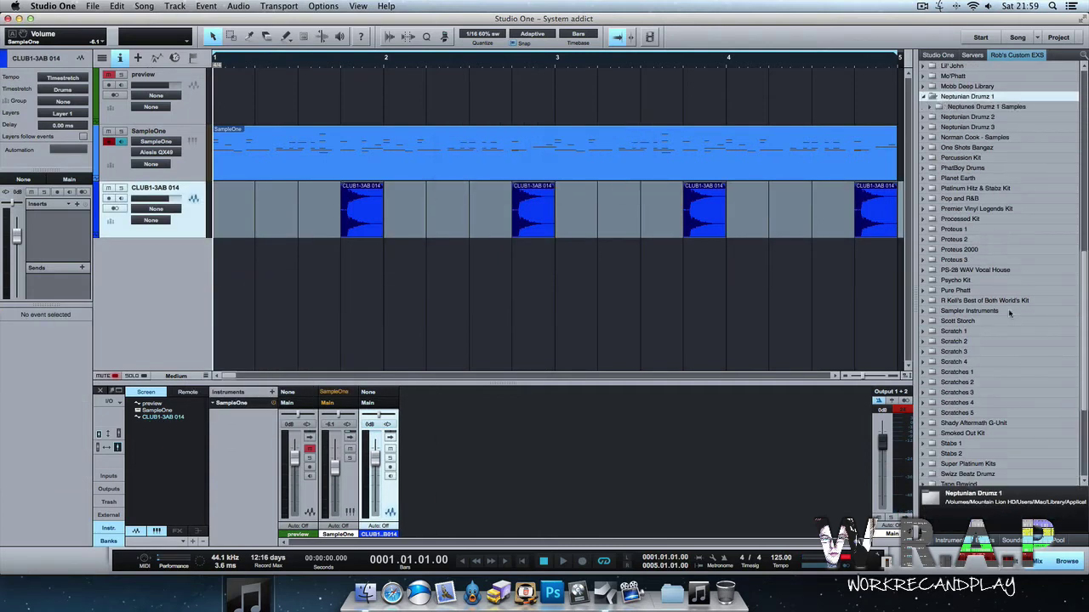
{"action": "key", "text": "Down"}
{"action": "key", "text": "Right"}
Place the N1K1.wav kick on a new track at the start of bar 1, duplicate it twice and play the result.
{"action": "left_click", "coordinate": [974, 221]}
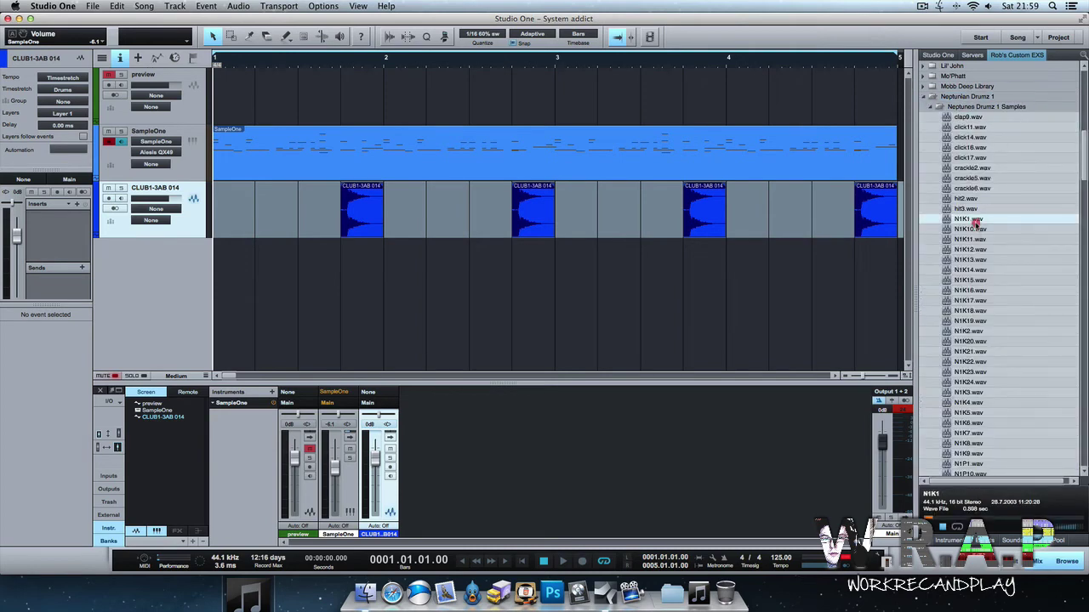
{"action": "left_click_drag", "start_coordinate": [968, 220], "coordinate": [316, 287]}
{"action": "key", "text": "Delete"}
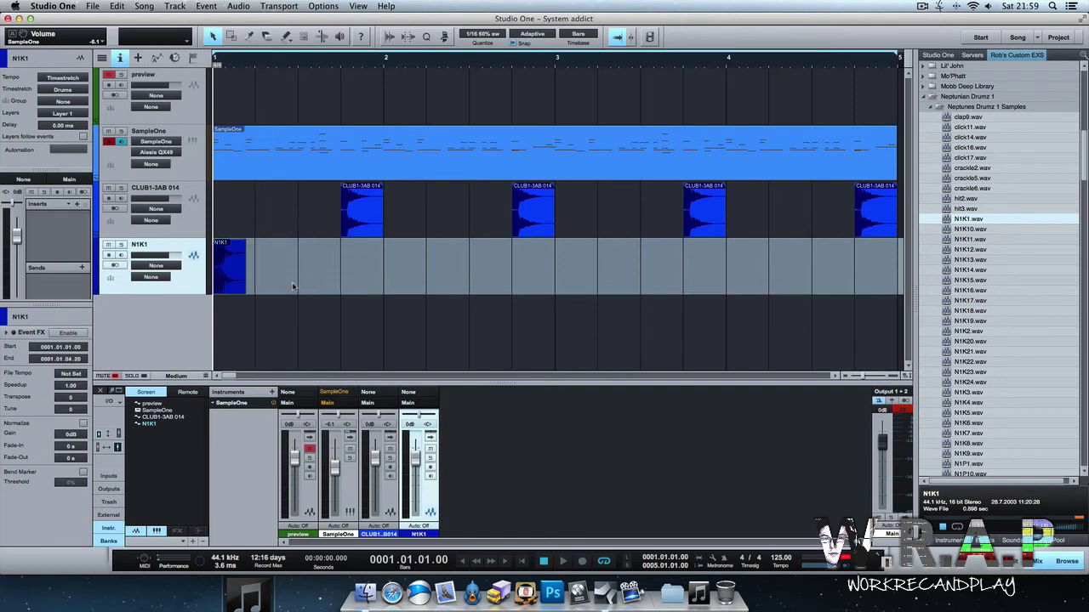
{"action": "left_click", "coordinate": [240, 274]}
{"action": "key", "text": "d"}
{"action": "key", "text": "d"}
{"action": "key", "text": "space"}
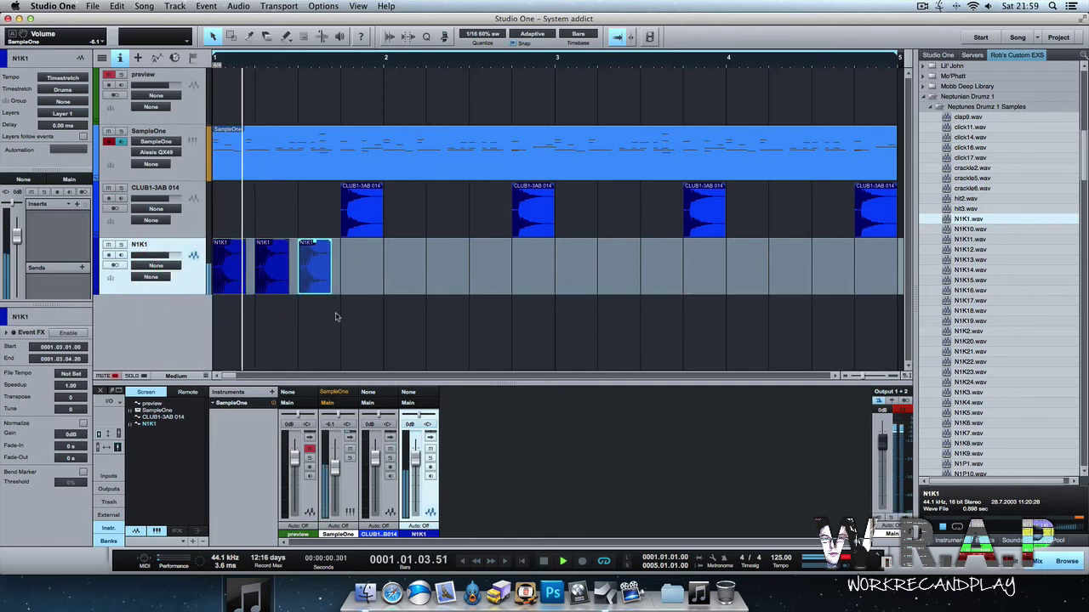
{"action": "key", "text": "space"}
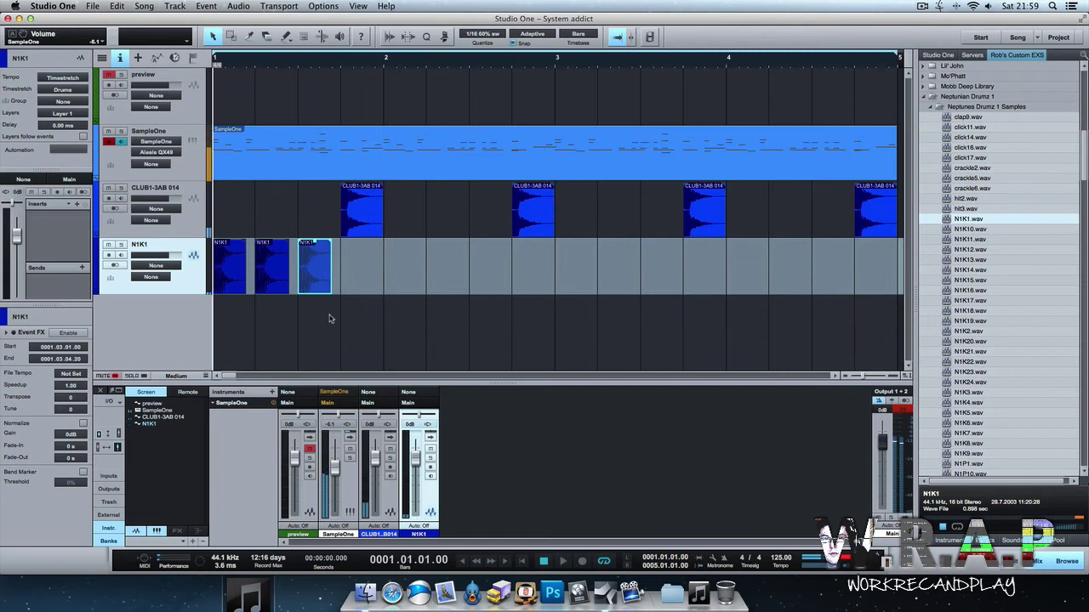
Move the second N1K1 kick to 1.01.04.20 and the third to 1.02.03.00, checking the rhythm by playback.
{"action": "key", "text": "e"}
{"action": "key", "text": "shift+e"}
{"action": "left_click", "coordinate": [340, 260]}
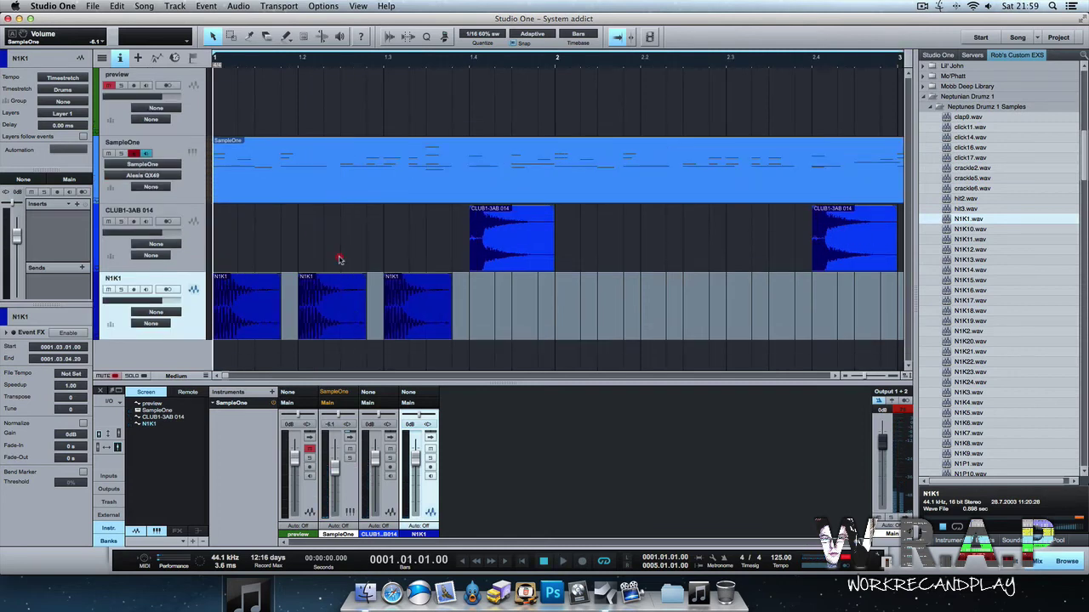
{"action": "left_click", "coordinate": [328, 292]}
{"action": "left_click_drag", "start_coordinate": [328, 293], "coordinate": [310, 293]}
{"action": "key", "text": "space"}
{"action": "key", "text": "space"}
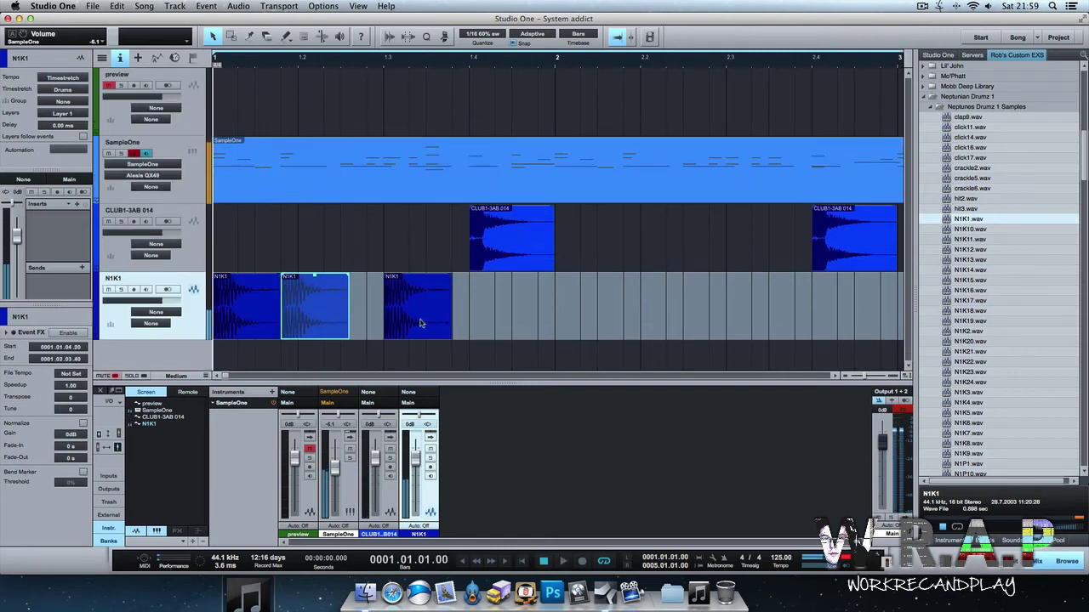
{"action": "left_click_drag", "start_coordinate": [416, 322], "coordinate": [384, 322]}
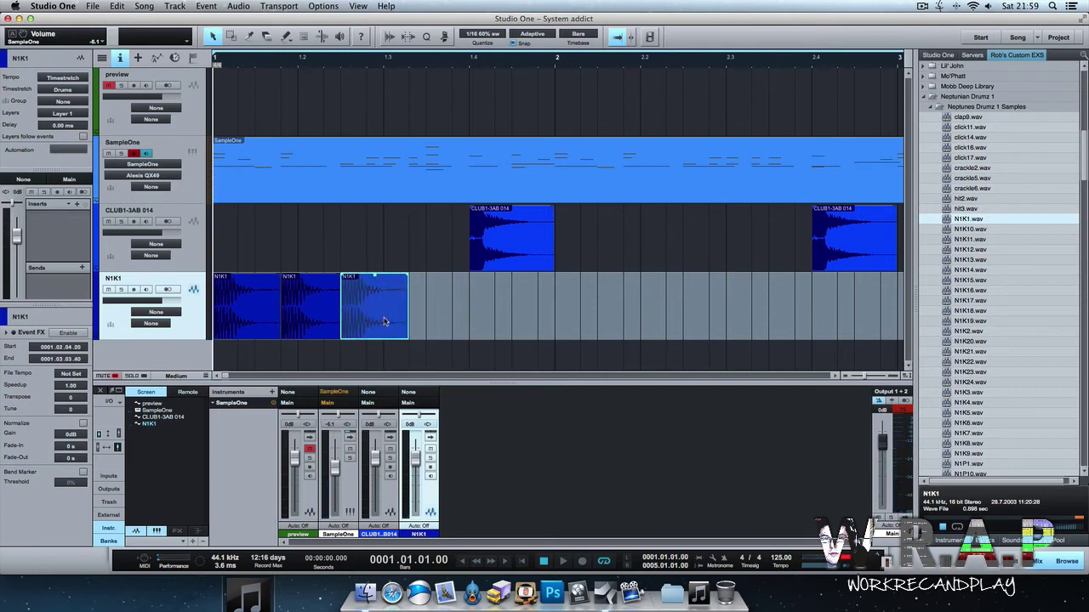
{"action": "key", "text": "space"}
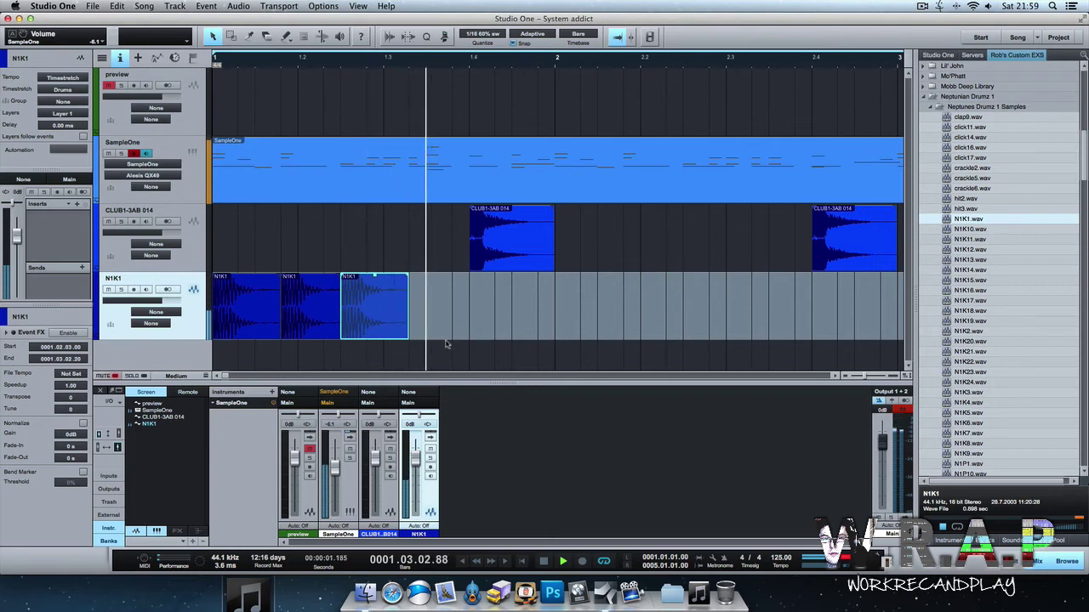
{"action": "left_click", "coordinate": [442, 329]}
{"action": "key", "text": "space"}
Give all three N1K1 kicks a fade-out of 57 ms and play them back.
{"action": "left_click_drag", "start_coordinate": [433, 309], "coordinate": [253, 317]}
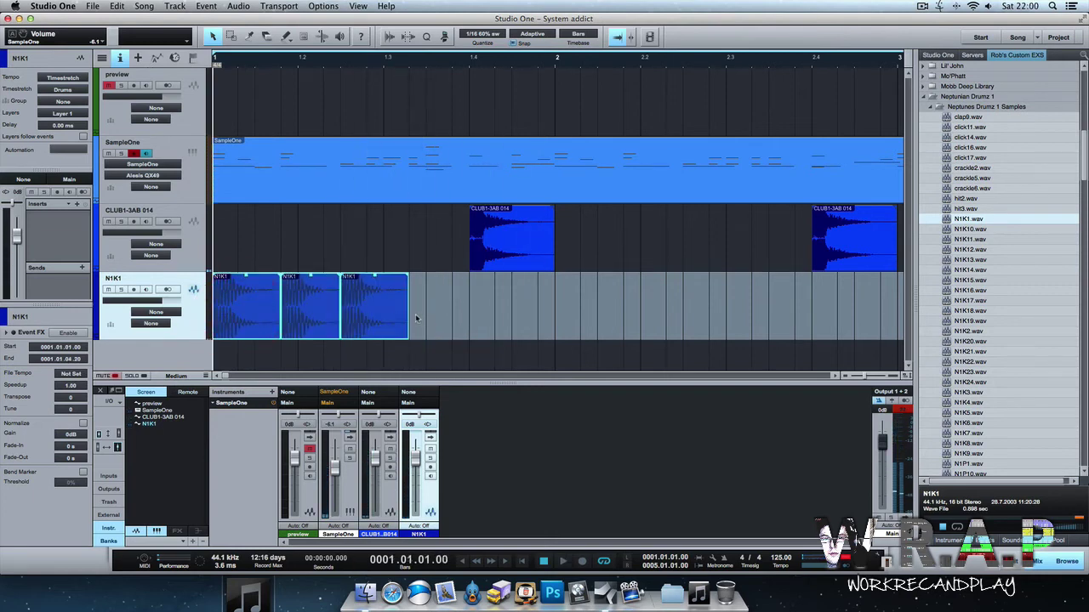
{"action": "left_click_drag", "start_coordinate": [409, 280], "coordinate": [398, 265]}
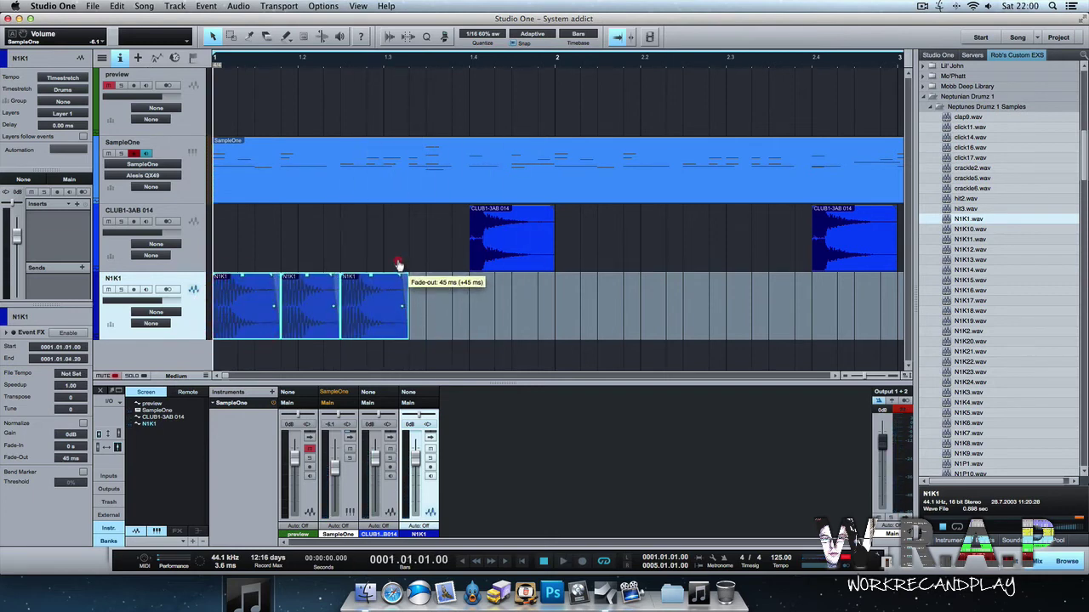
{"action": "key", "text": "space"}
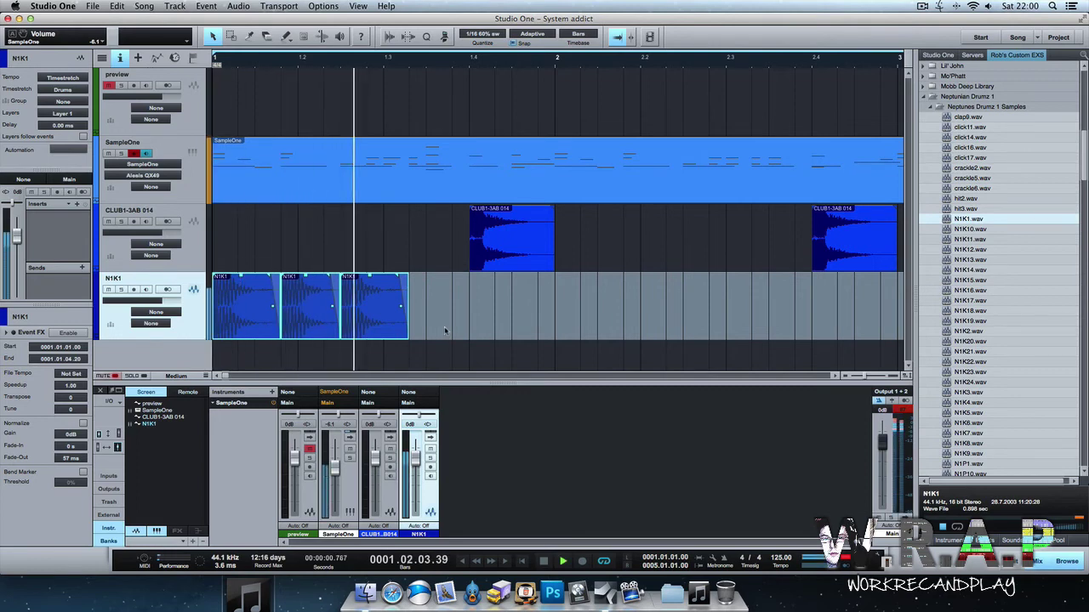
Duplicate the three-kick N1K1 pattern into bar 2, then duplicate both bars to fill bars 3 and 4.
{"action": "left_click_drag", "start_coordinate": [225, 321], "coordinate": [243, 316]}
{"action": "key", "text": "d"}
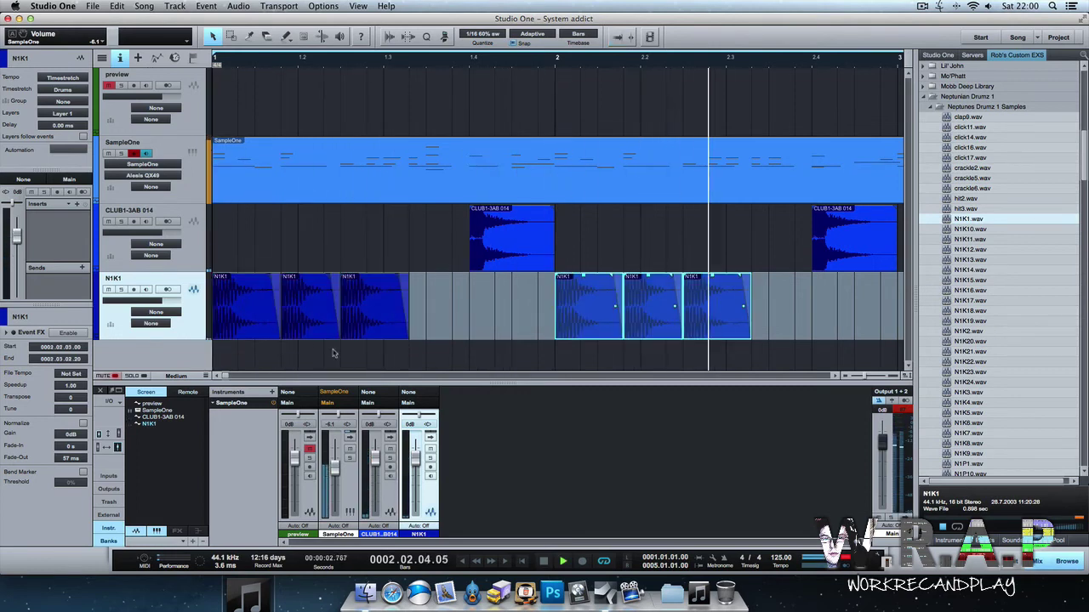
{"action": "key", "text": "space"}
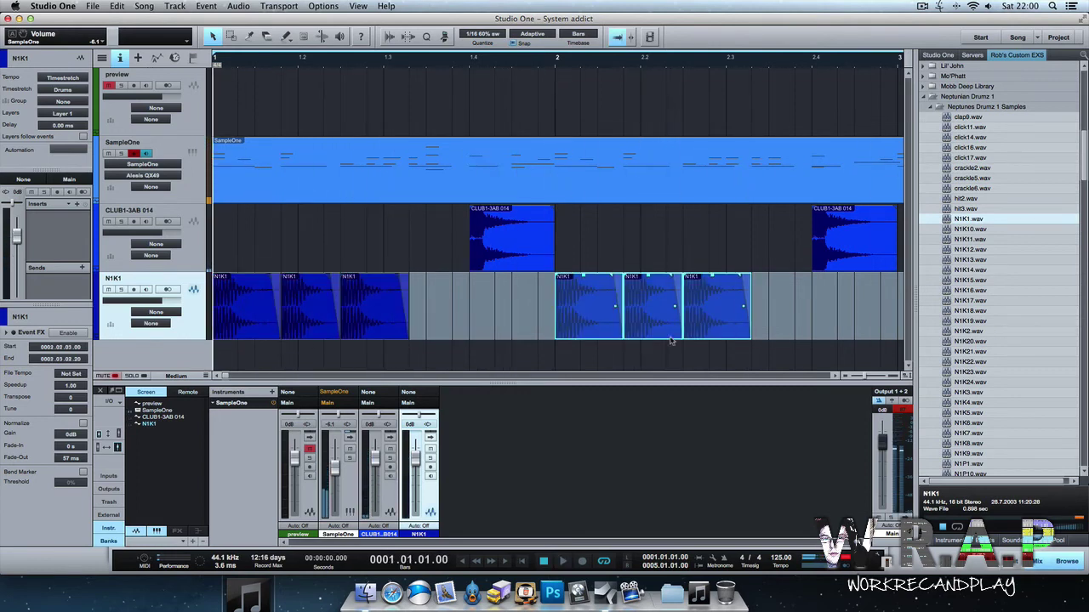
{"action": "left_click_drag", "start_coordinate": [812, 345], "coordinate": [148, 289]}
{"action": "key", "text": "d"}
Fit all the events into the arrangement view and play the four-bar loop.
{"action": "key", "text": "super+a"}
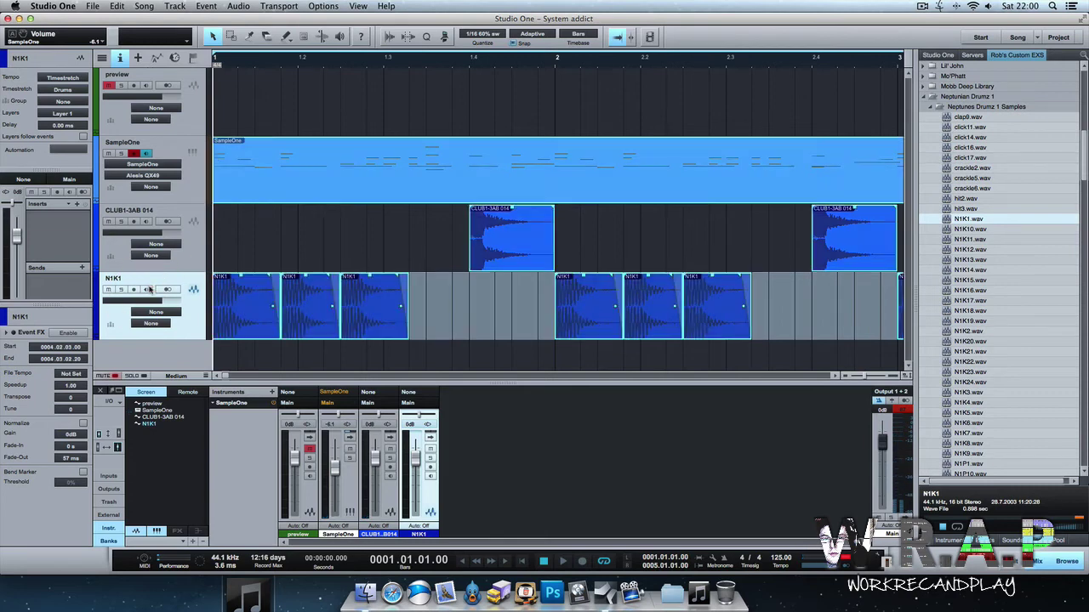
{"action": "key", "text": "shift+s"}
{"action": "left_click", "coordinate": [313, 292]}
{"action": "left_click_drag", "start_coordinate": [290, 184], "coordinate": [131, 312]}
{"action": "key", "text": "shift+s"}
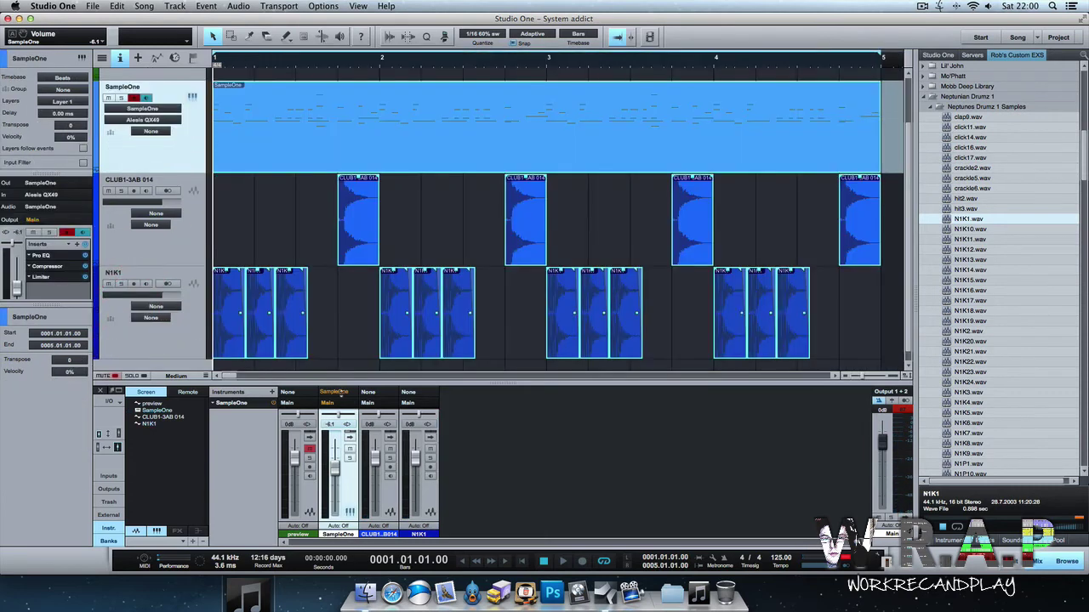
{"action": "left_click", "coordinate": [523, 328]}
{"action": "key", "text": "space"}
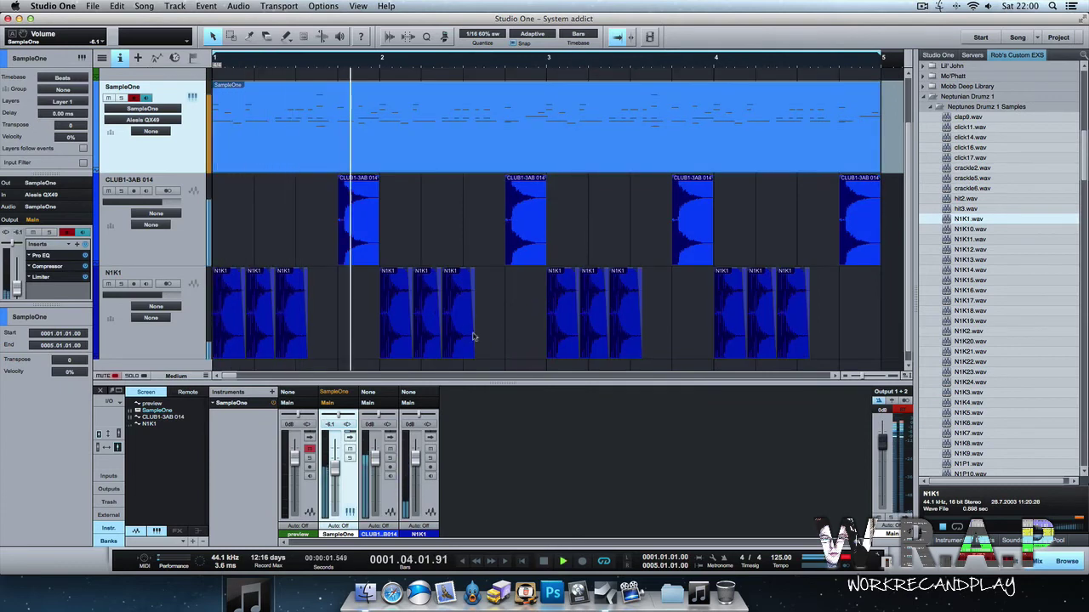
Stop playback and audition samples in the Neptunes Drumz 1 Samples folder, comparing the N1P percussion sounds.
{"action": "left_click", "coordinate": [985, 322]}
{"action": "key", "text": "space"}
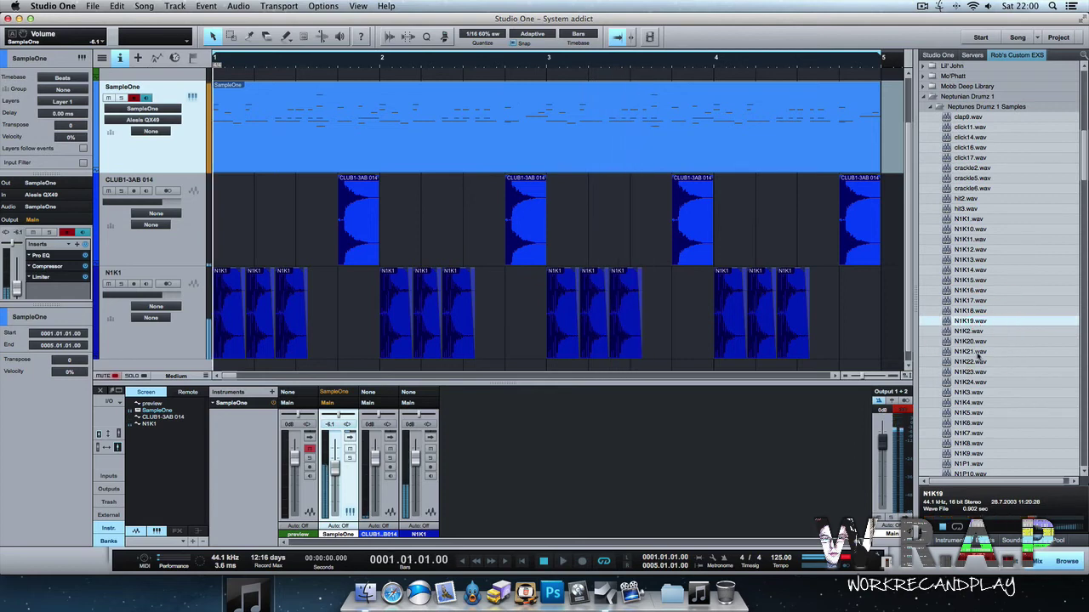
{"action": "left_click", "coordinate": [977, 393]}
{"action": "scroll", "coordinate": [977, 391], "scroll_direction": "down", "scroll_amount": 5}
{"action": "left_click", "coordinate": [975, 332]}
{"action": "left_click", "coordinate": [975, 341]}
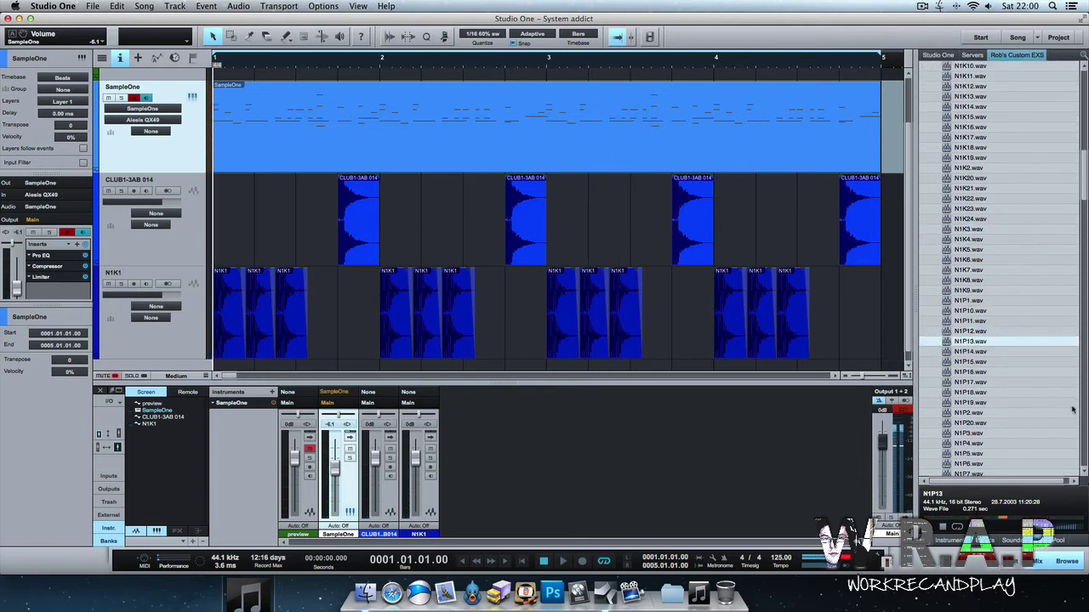
{"action": "key", "text": "Down"}
{"action": "key", "text": "Down"}
{"action": "key", "text": "Up"}
{"action": "key", "text": "Up"}
{"action": "key", "text": "Up"}
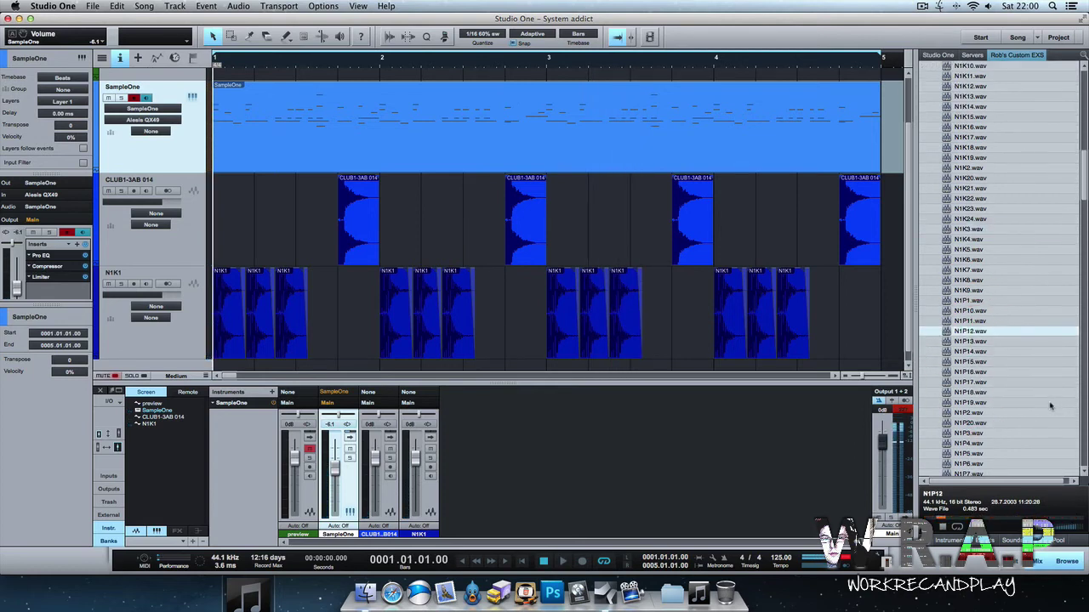
{"action": "key", "text": "Up"}
{"action": "key", "text": "Down"}
{"action": "key", "text": "Down"}
{"action": "key", "text": "Down"}
{"action": "key", "text": "Down"}
{"action": "key", "text": "Down"}
{"action": "key", "text": "Down"}
{"action": "key", "text": "Down"}
{"action": "key", "text": "Down"}
{"action": "key", "text": "Down"}
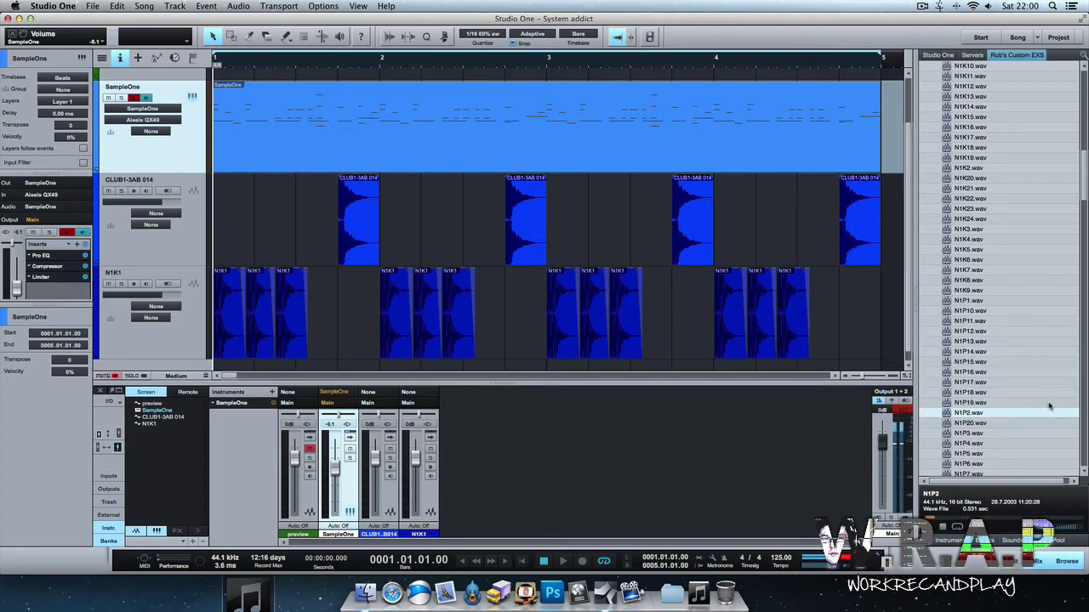
{"action": "key", "text": "Down"}
{"action": "key", "text": "Down"}
{"action": "key", "text": "Down"}
{"action": "key", "text": "Down"}
{"action": "key", "text": "Up"}
{"action": "key", "text": "Up"}
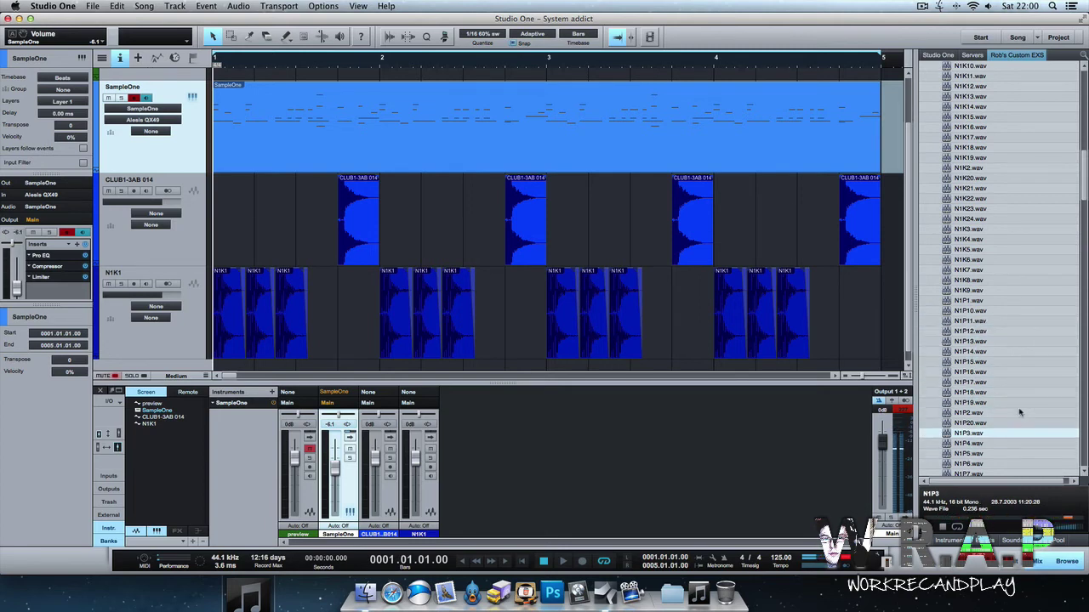
{"action": "scroll", "coordinate": [1016, 417], "scroll_direction": "down", "scroll_amount": 6}
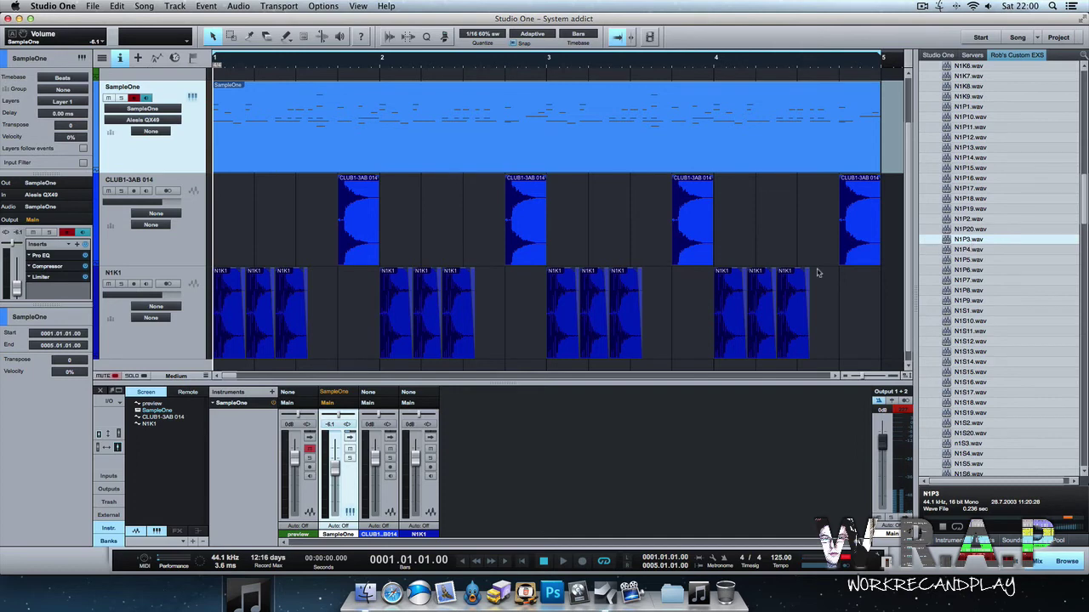
Place the N1P3 sample on a new track and copy it so one hit lines up with each of bar 1's three kicks.
{"action": "scroll", "coordinate": [817, 272], "scroll_direction": "up", "scroll_amount": 2}
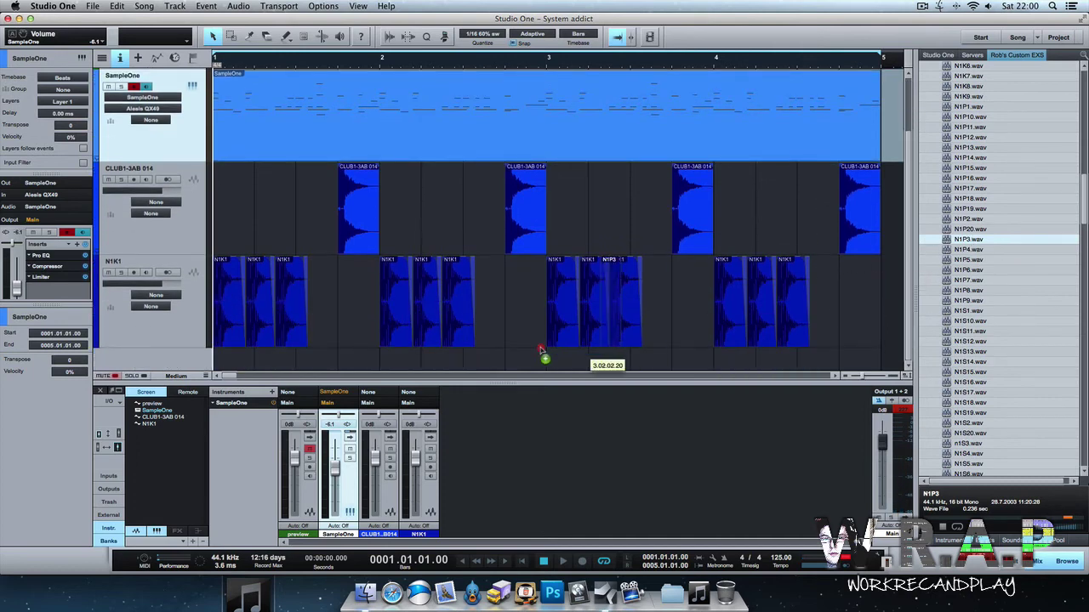
{"action": "left_click_drag", "start_coordinate": [541, 350], "coordinate": [217, 361]}
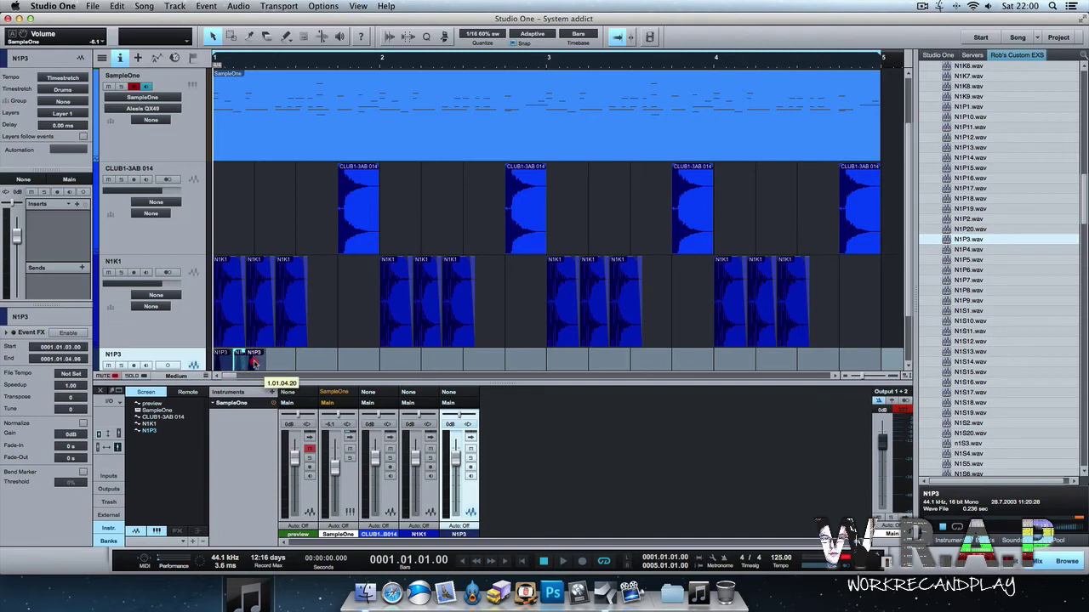
{"action": "key", "text": "d"}
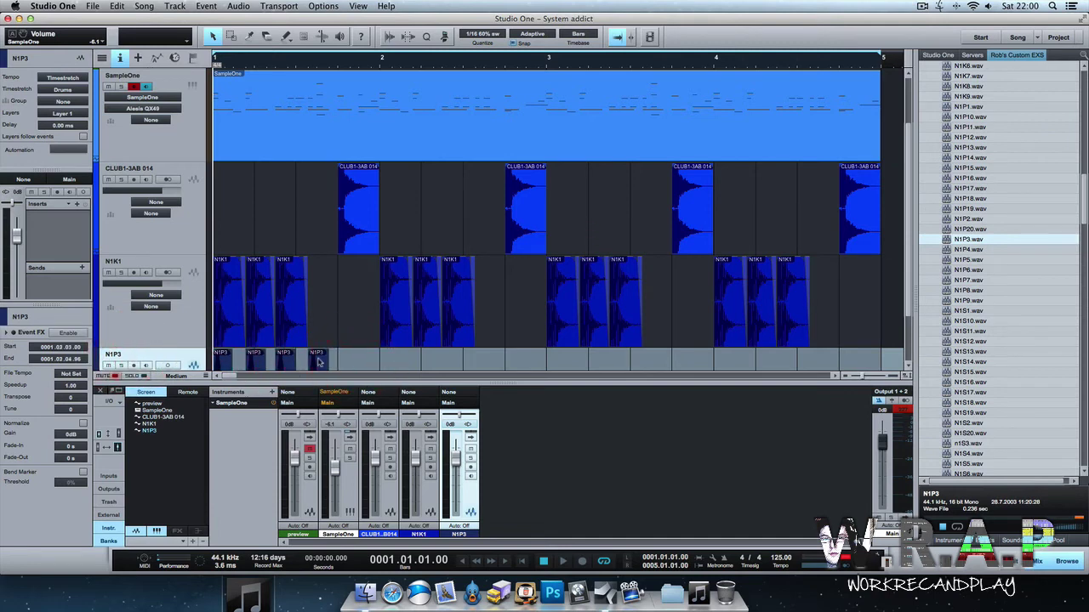
{"action": "key", "text": "space"}
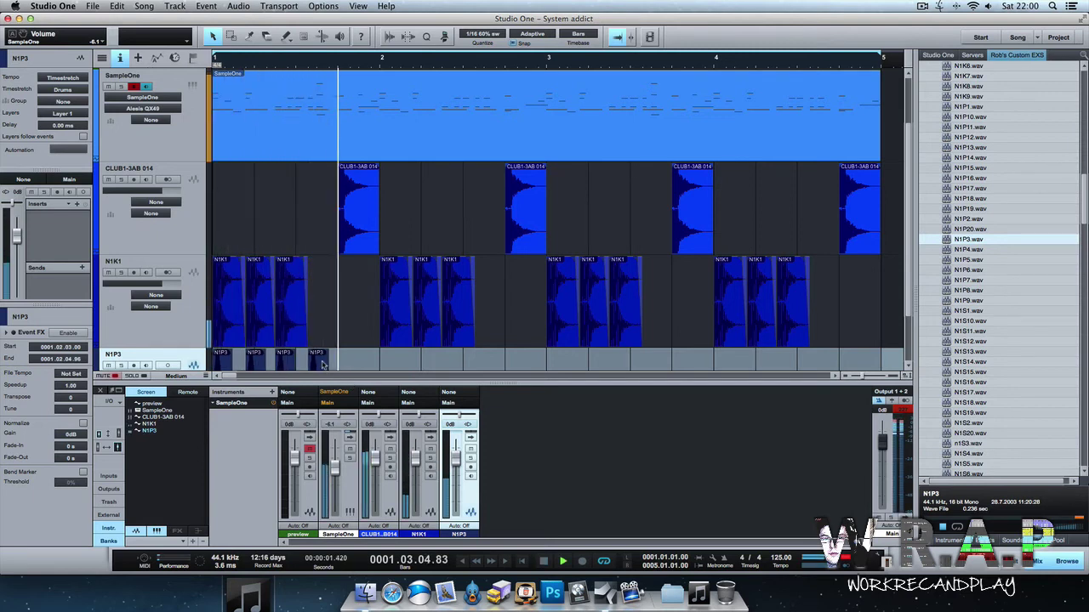
{"action": "left_click", "coordinate": [321, 362]}
{"action": "key", "text": "Delete"}
{"action": "key", "text": "space"}
Copy the three N1P3 hits from bar 1 to the matching positions in bar 2.
{"action": "left_click_drag", "start_coordinate": [338, 359], "coordinate": [199, 365]}
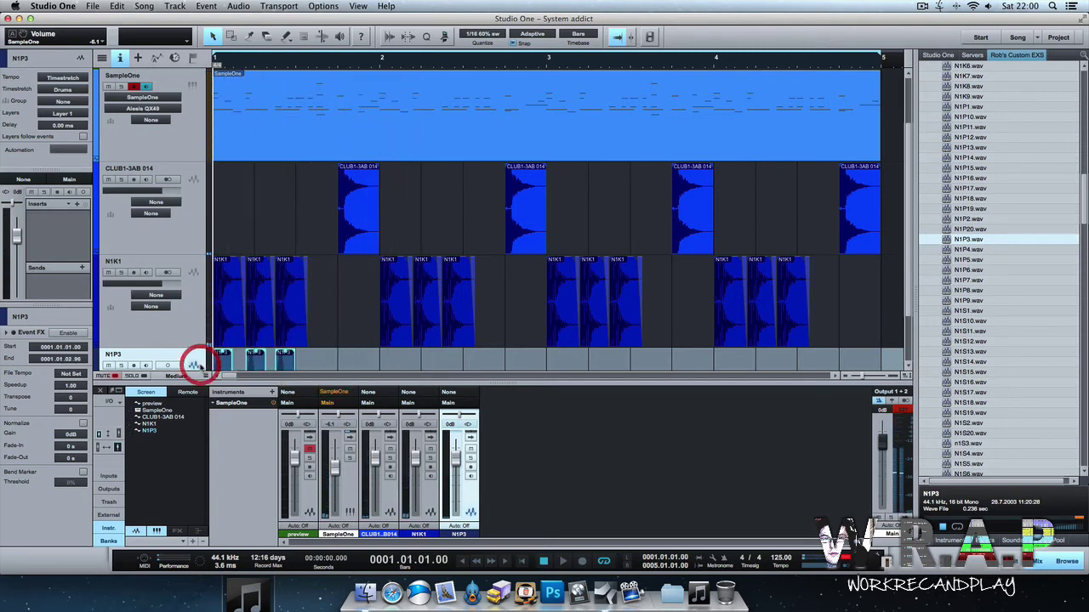
{"action": "key", "text": "d"}
{"action": "left_click_drag", "start_coordinate": [305, 364], "coordinate": [398, 364]}
Play the loop while lowering the N1P3 track to -4.7 dB and panning it to R30.
{"action": "key", "text": "space"}
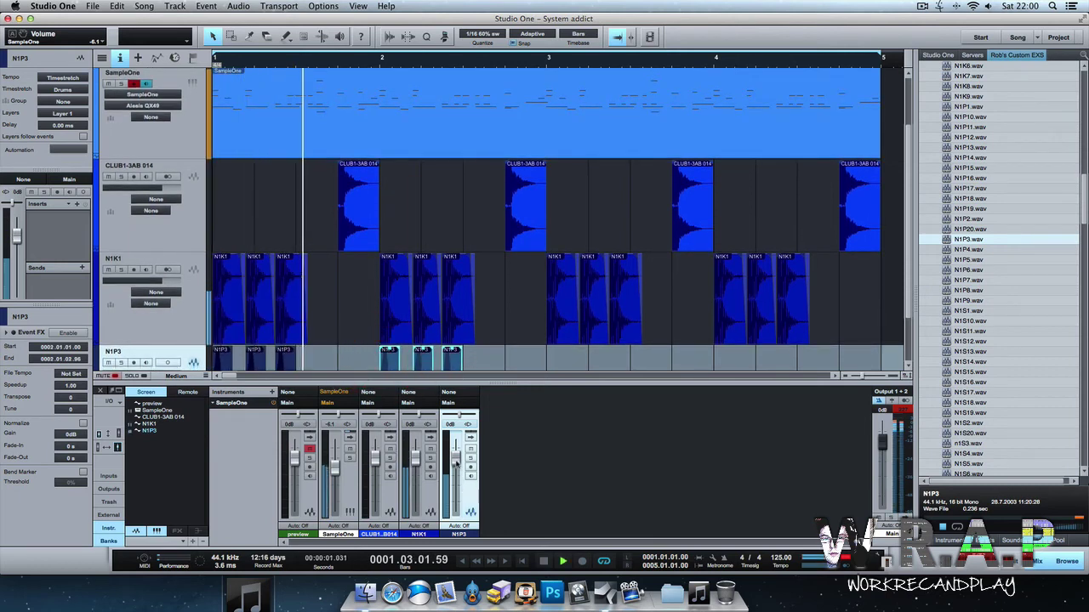
{"action": "left_click_drag", "start_coordinate": [456, 455], "coordinate": [455, 467]}
{"action": "left_click_drag", "start_coordinate": [460, 415], "coordinate": [466, 415]}
Duplicate the six N1P3 hits of bars 1 and 2 into bars 3 and 4.
{"action": "left_click_drag", "start_coordinate": [496, 362], "coordinate": [173, 366]}
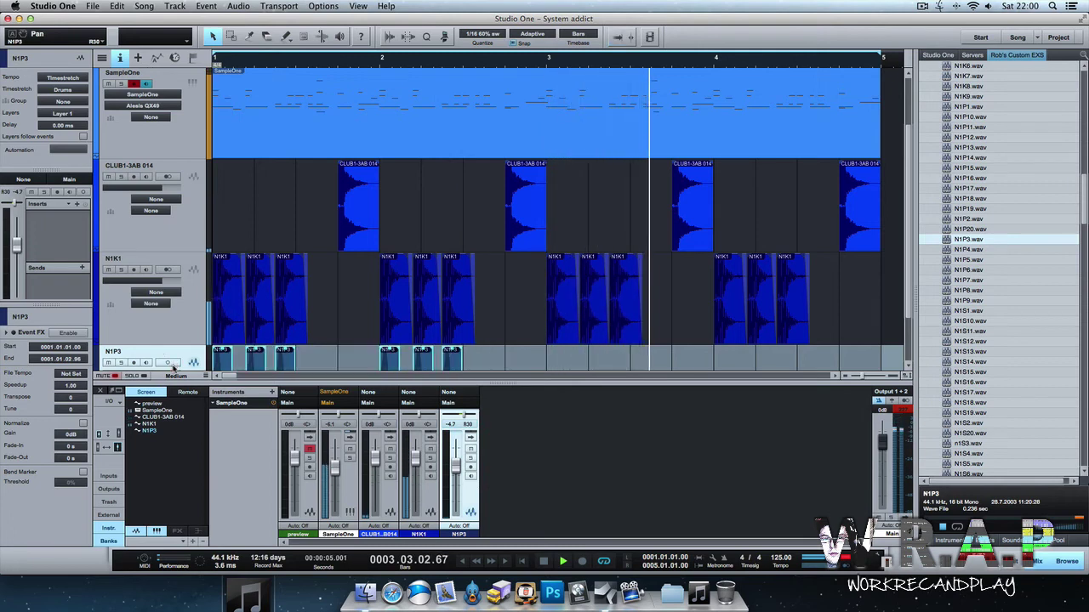
{"action": "key", "text": "d"}
{"action": "left_click", "coordinate": [519, 335]}
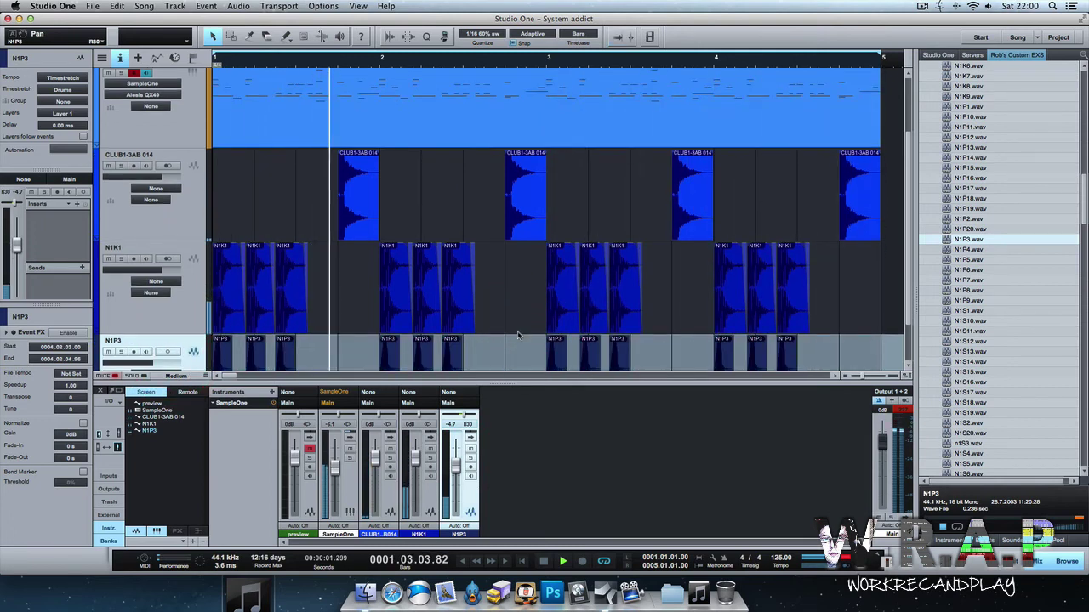
Try two extra N1P3 hits under the clap on beat 4 of bar 2, then stop playback.
{"action": "scroll", "coordinate": [517, 335], "scroll_direction": "down", "scroll_amount": 2}
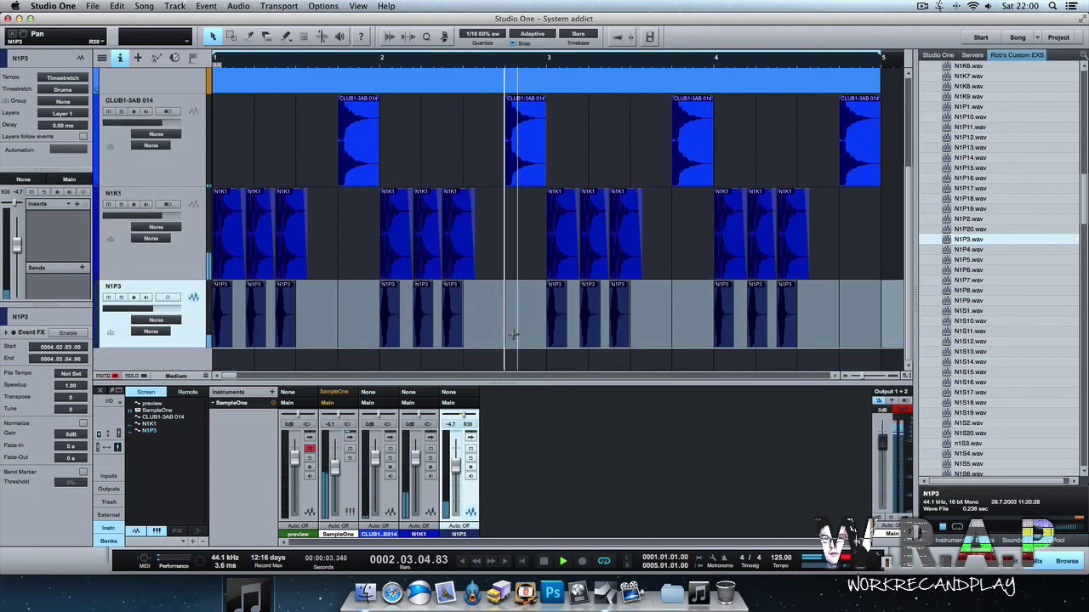
{"action": "left_click", "coordinate": [453, 324]}
{"action": "left_click_drag", "start_coordinate": [453, 324], "coordinate": [542, 323]}
{"action": "left_click_drag", "start_coordinate": [525, 64], "coordinate": [522, 86]}
{"action": "left_click", "coordinate": [413, 318]}
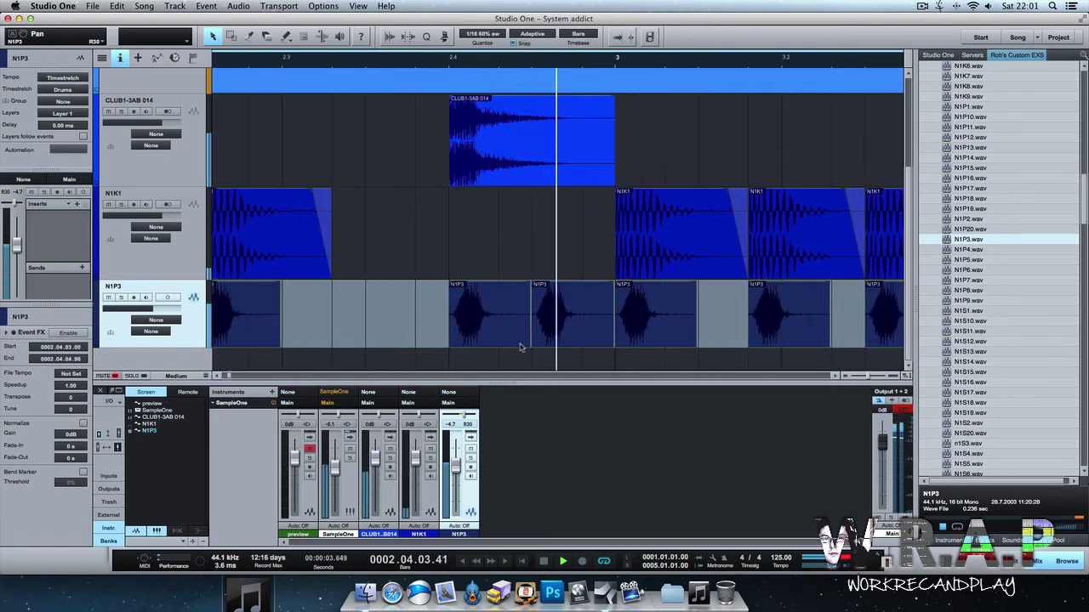
{"action": "key", "text": "space"}
Zoom in on the two extra N1P3 hits in bar 2 and delete the second one.
{"action": "key", "text": "f"}
{"action": "scroll", "coordinate": [599, 327], "scroll_direction": "right", "scroll_amount": 5}
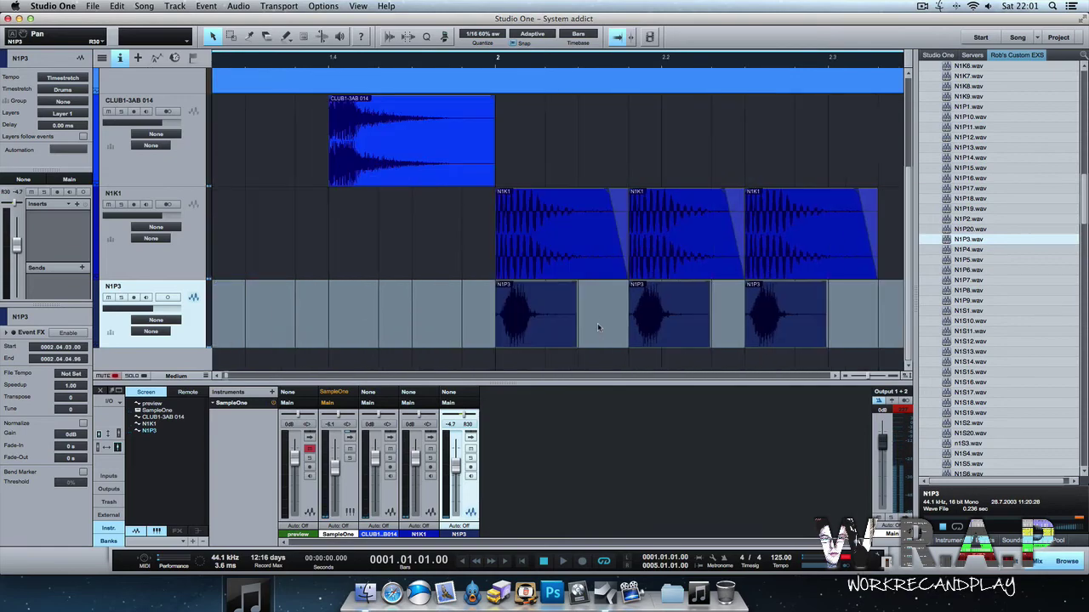
{"action": "key", "text": "super+a"}
{"action": "key", "text": "shift+s"}
{"action": "left_click_drag", "start_coordinate": [402, 339], "coordinate": [148, 158]}
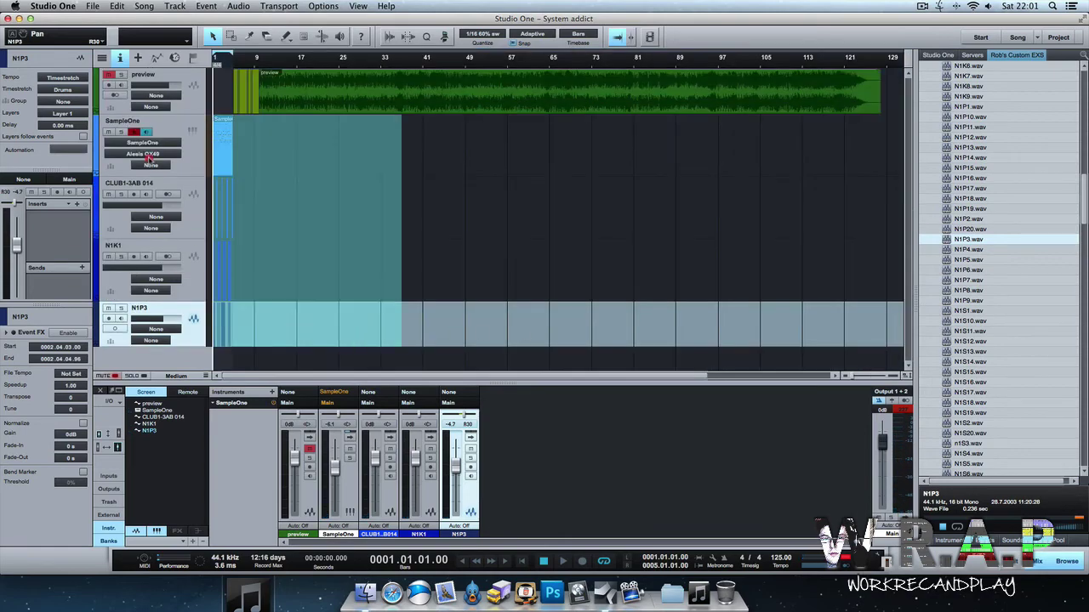
{"action": "left_click", "coordinate": [146, 157]}
{"action": "key", "text": "z"}
{"action": "left_click", "coordinate": [516, 290]}
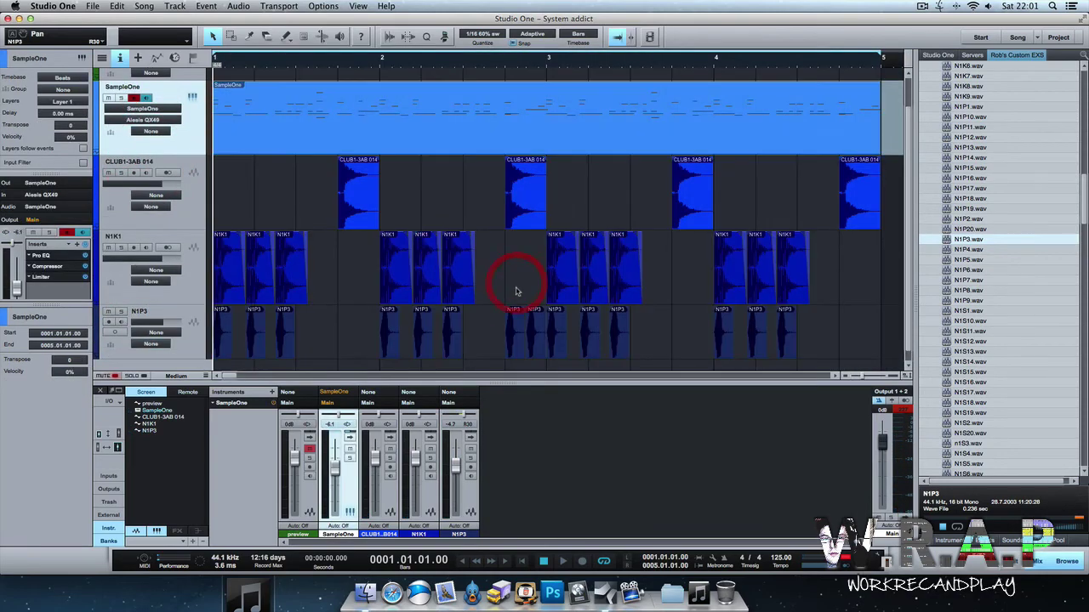
{"action": "left_click_drag", "start_coordinate": [502, 279], "coordinate": [541, 312]}
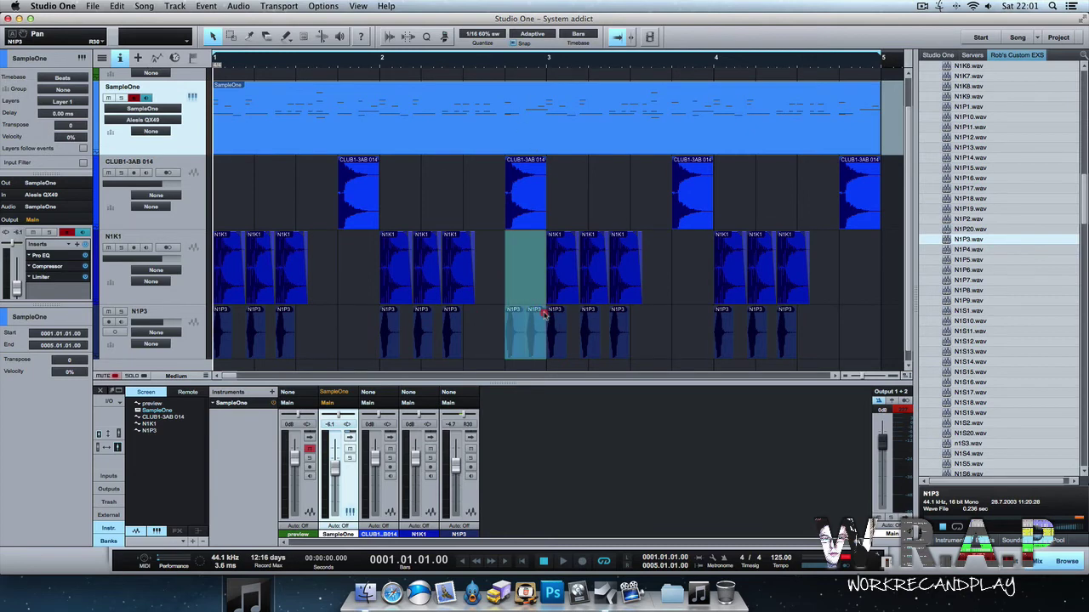
{"action": "key", "text": "z"}
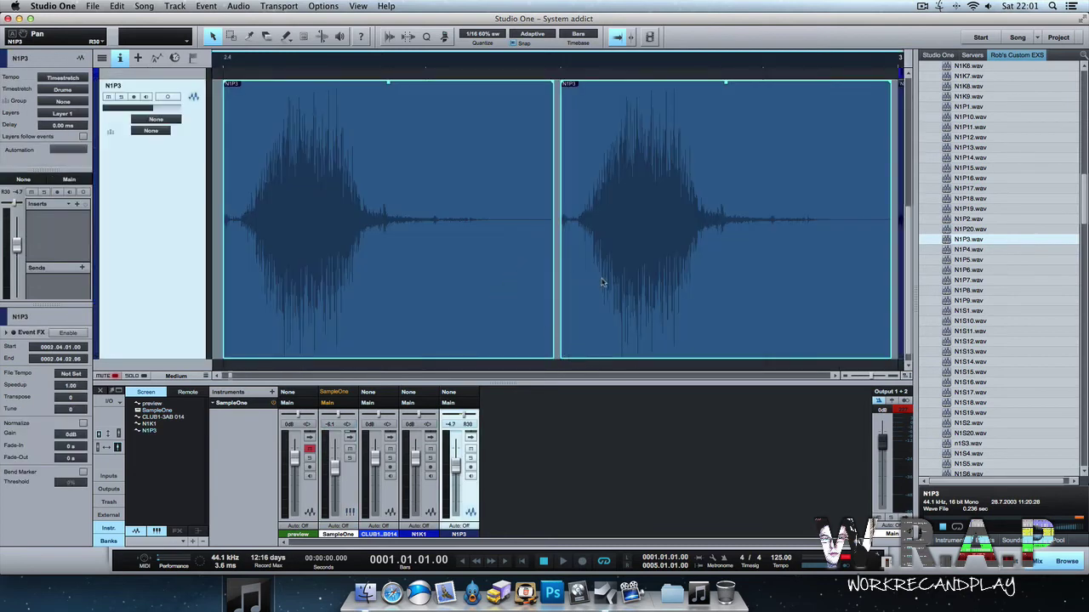
{"action": "left_click", "coordinate": [669, 287]}
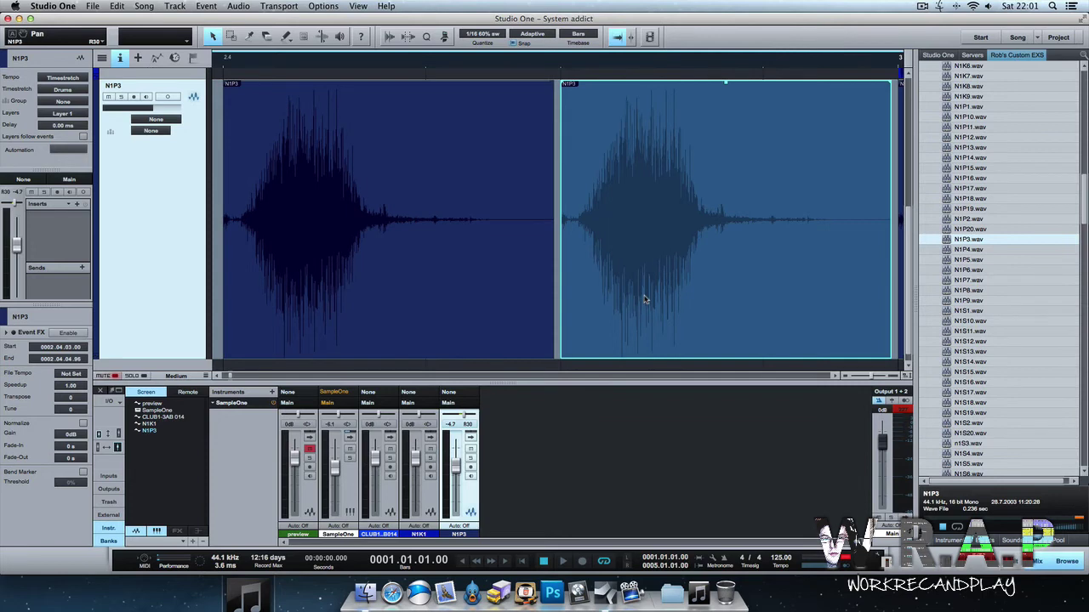
{"action": "key", "text": "Delete"}
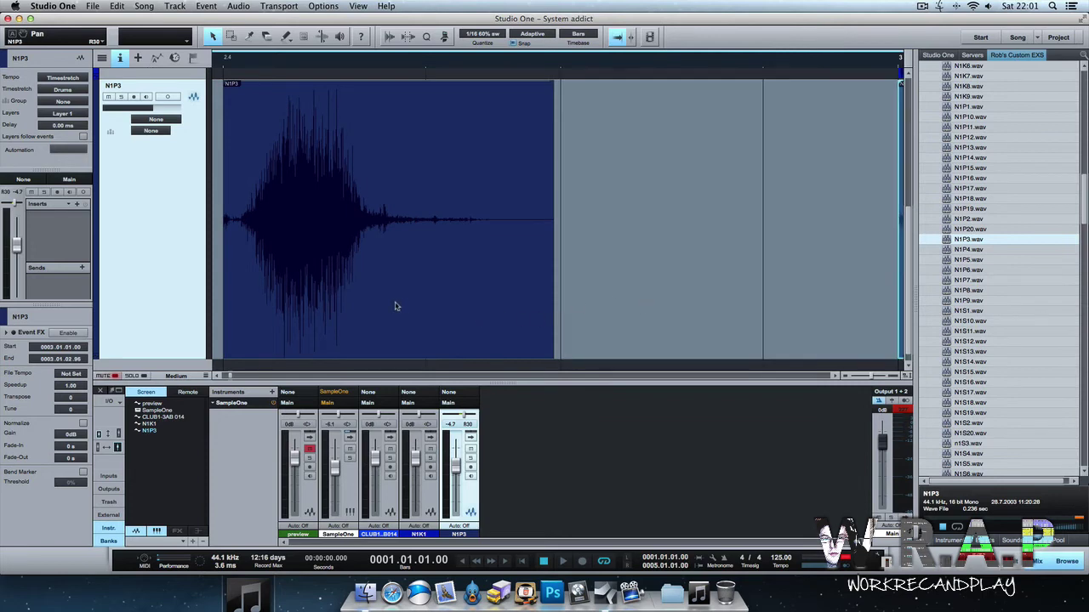
Trim the remaining extra N1P3 hit, give it a 65 ms fade-out, and place a copy of it at 2.04.02.20.
{"action": "left_click_drag", "start_coordinate": [394, 307], "coordinate": [732, 309]}
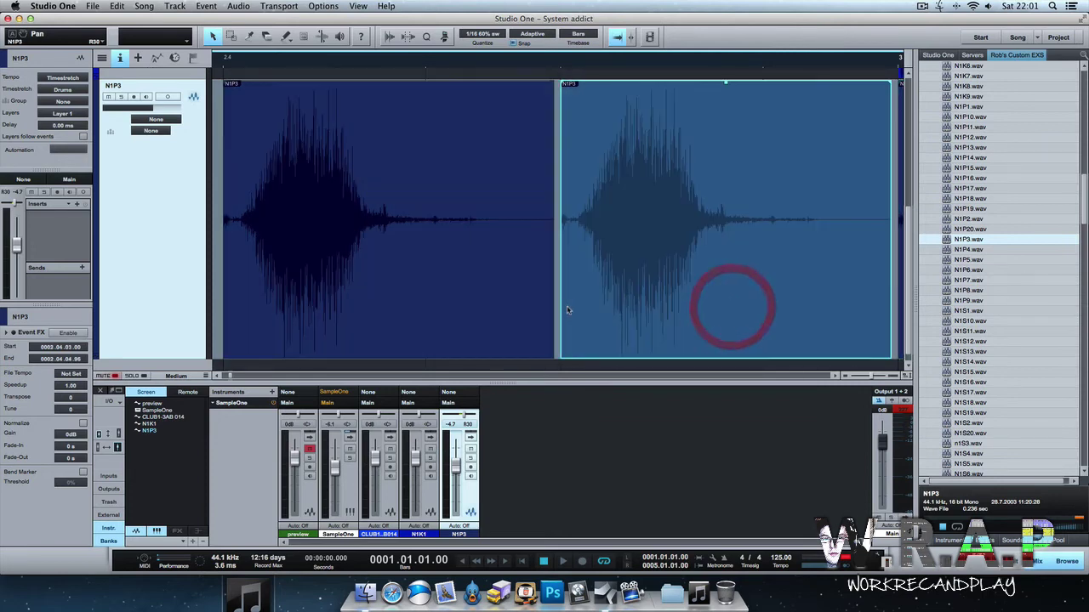
{"action": "left_click_drag", "start_coordinate": [553, 321], "coordinate": [479, 321]}
{"action": "left_click_drag", "start_coordinate": [478, 87], "coordinate": [388, 78]}
{"action": "left_click", "coordinate": [621, 215]}
{"action": "key", "text": "Delete"}
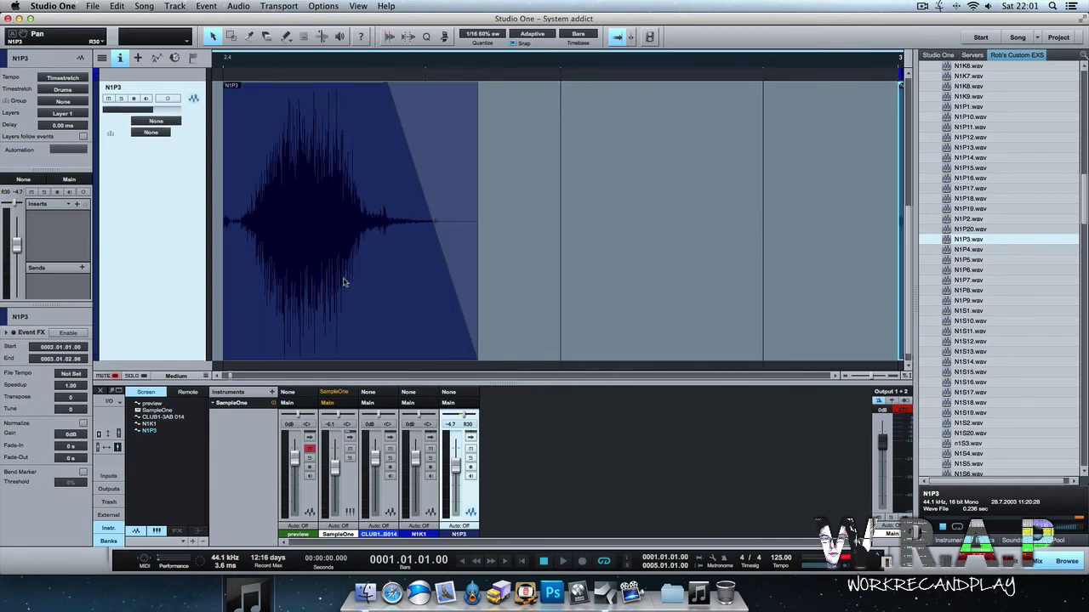
{"action": "left_click_drag", "start_coordinate": [346, 278], "coordinate": [544, 281]}
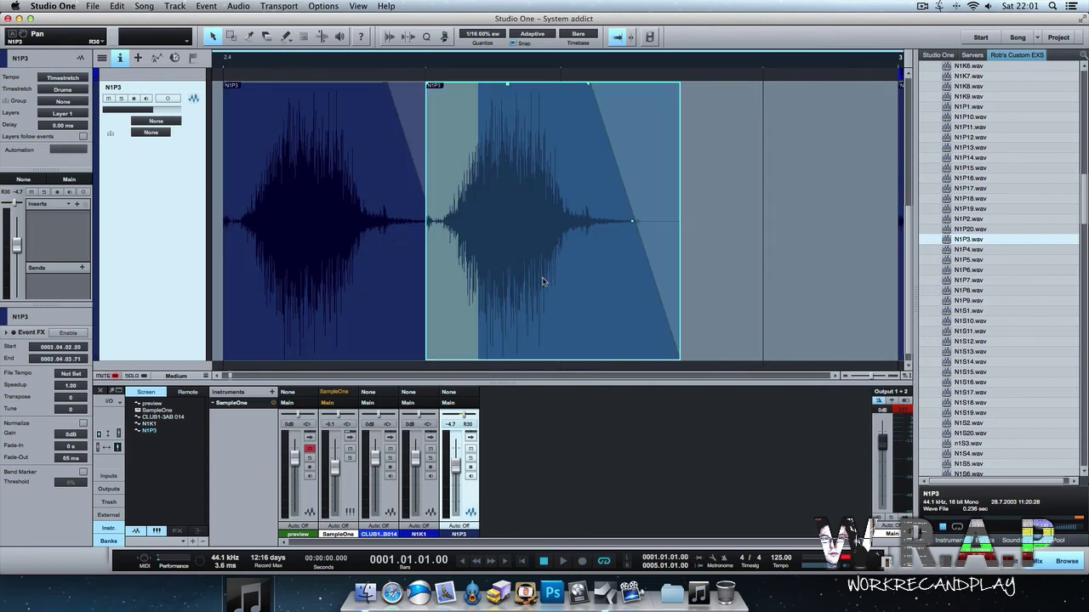
Play the loop and try shifting the two extra N1P3 hits in bar 2 to 2.04.02.20 and 2.04.04.30.
{"action": "key", "text": "shift+w"}
{"action": "key", "text": "w"}
{"action": "key", "text": "w"}
{"action": "key", "text": "w"}
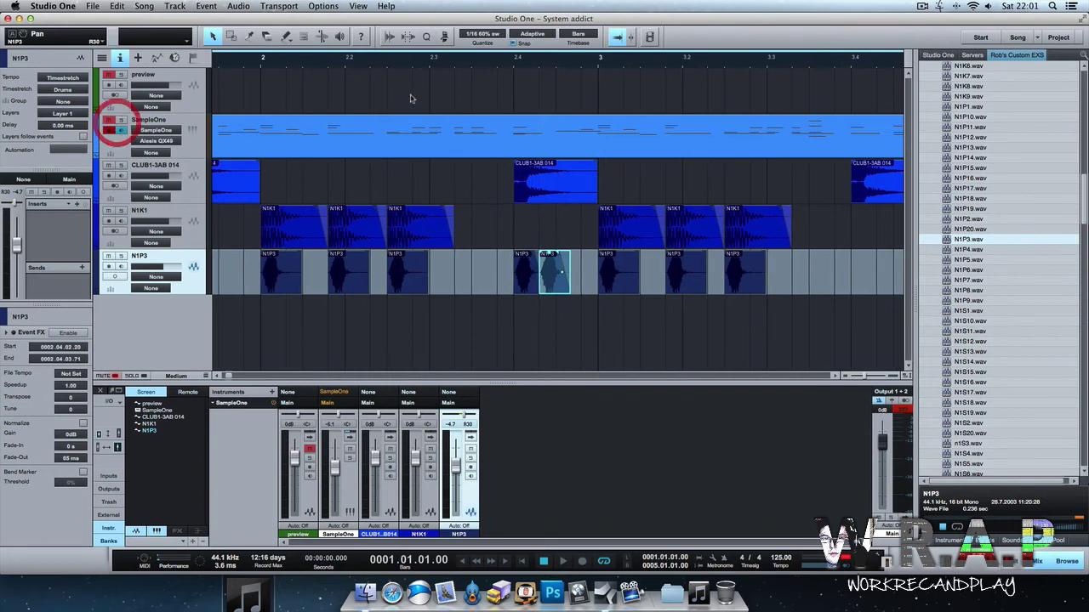
{"action": "key", "text": "space"}
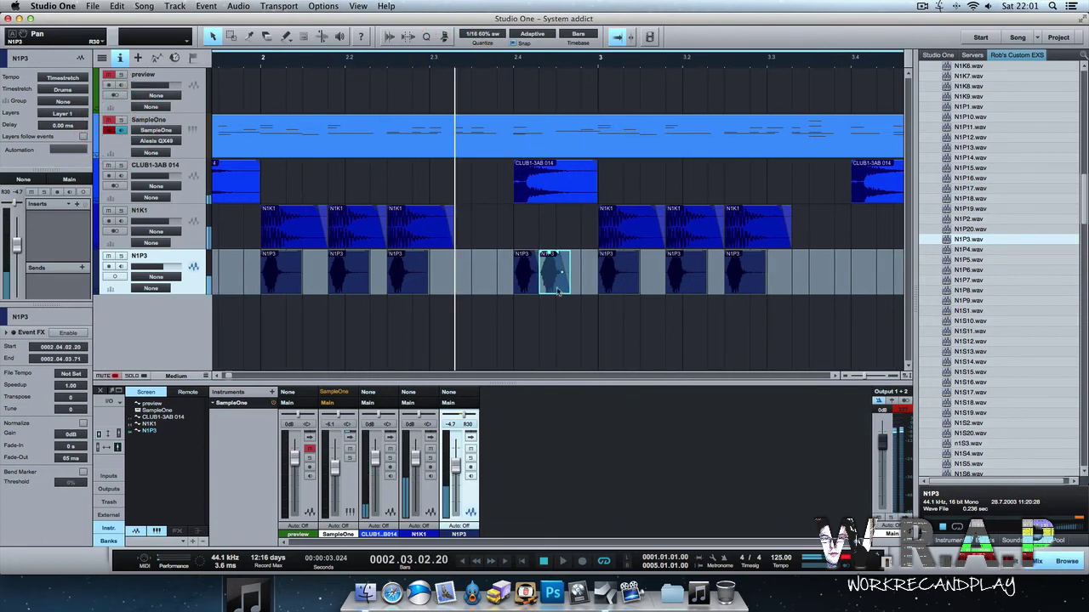
{"action": "left_click_drag", "start_coordinate": [527, 277], "coordinate": [584, 285]}
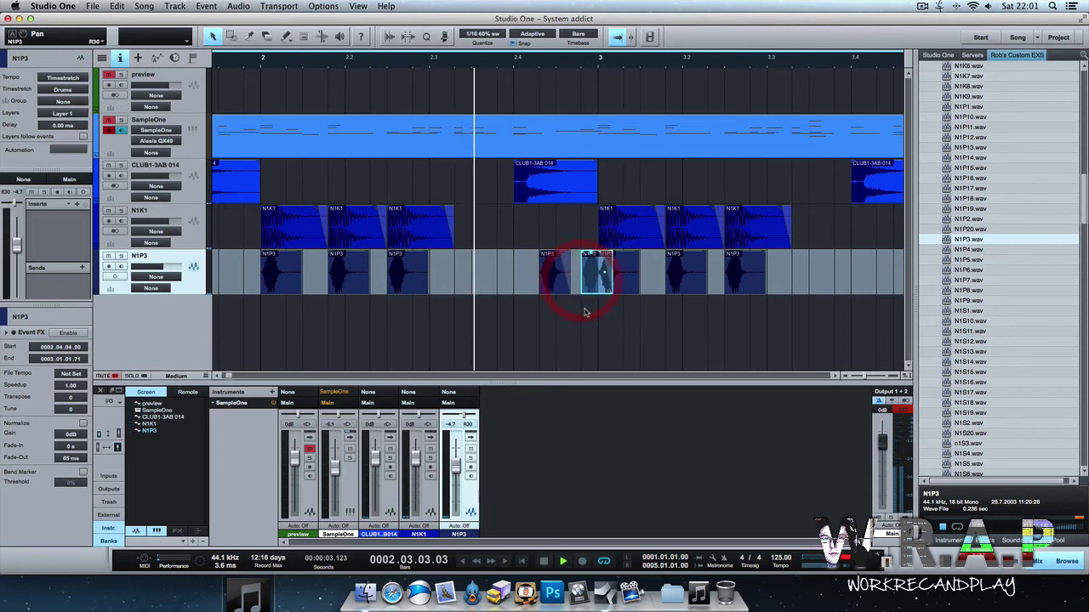
Delete both extra N1P3 hits at the end of bar 2 and play the loop through again.
{"action": "left_click", "coordinate": [588, 285]}
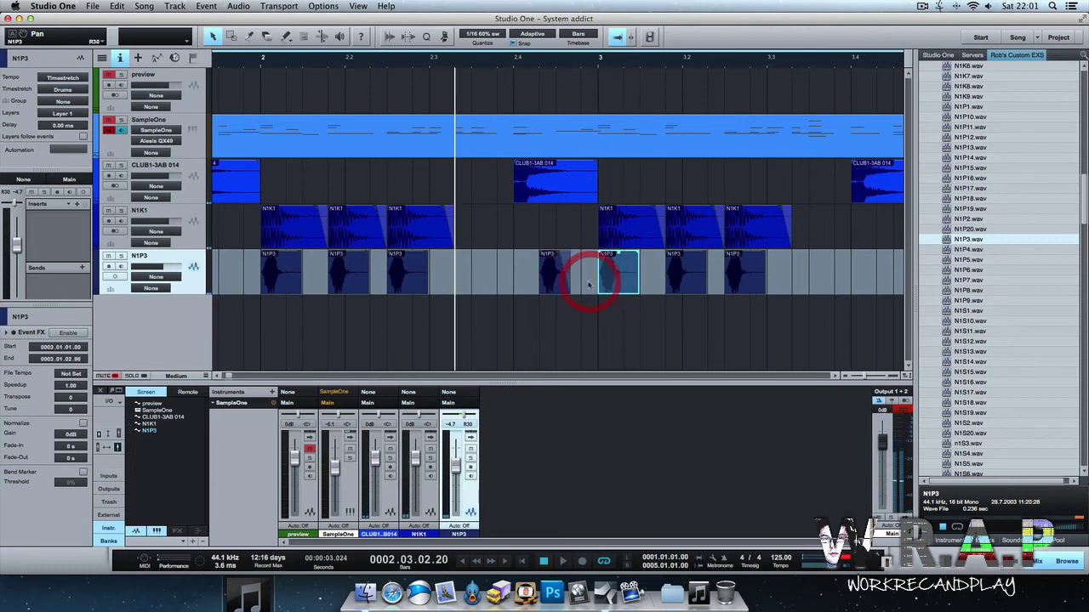
{"action": "left_click", "coordinate": [555, 285]}
{"action": "key", "text": "BackSpace"}
{"action": "key", "text": "space"}
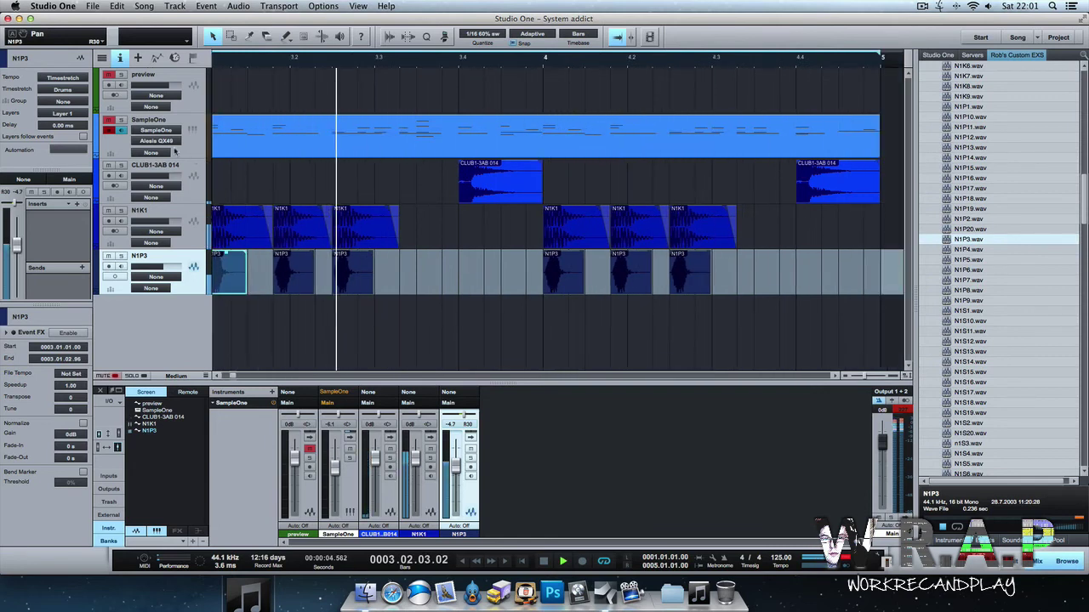
{"action": "left_click", "coordinate": [497, 315]}
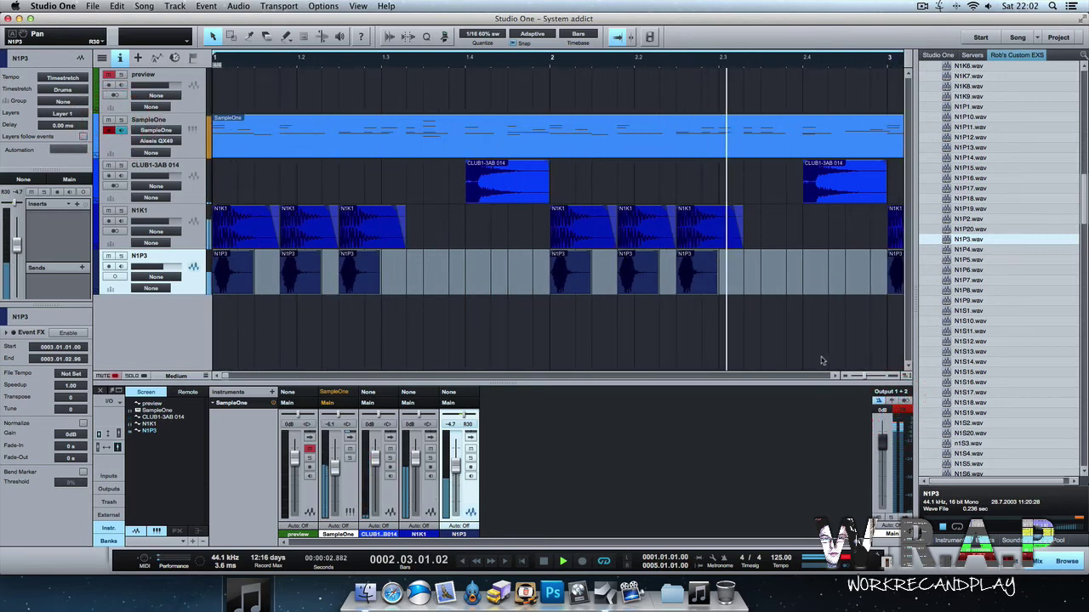
{"action": "key", "text": "space"}
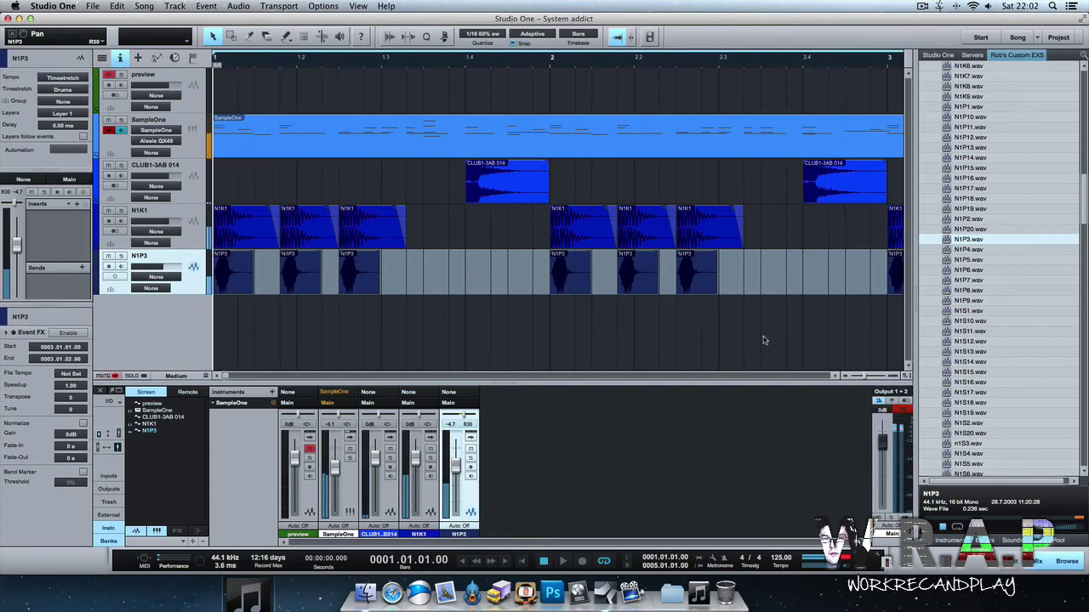
Audition the N1S samples in the sample folder, continuing on to N2K10.
{"action": "left_click", "coordinate": [989, 383]}
{"action": "scroll", "coordinate": [991, 408], "scroll_direction": "up", "scroll_amount": 1}
{"action": "key", "text": "Down"}
{"action": "key", "text": "Down"}
{"action": "key", "text": "Down"}
{"action": "key", "text": "Down"}
{"action": "key", "text": "Down"}
{"action": "key", "text": "Down"}
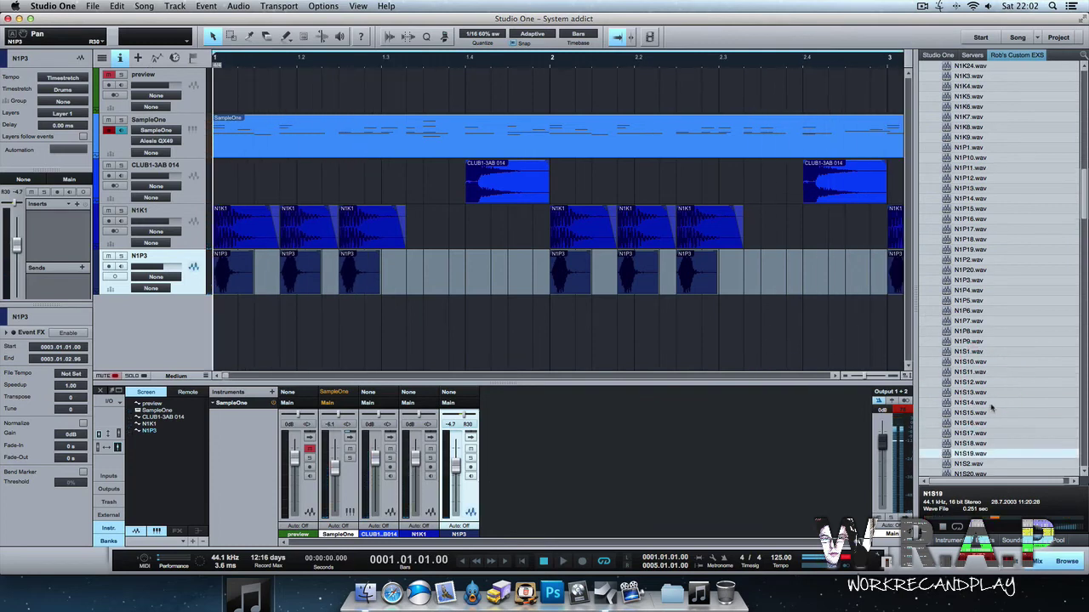
{"action": "key", "text": "Down"}
{"action": "key", "text": "Down"}
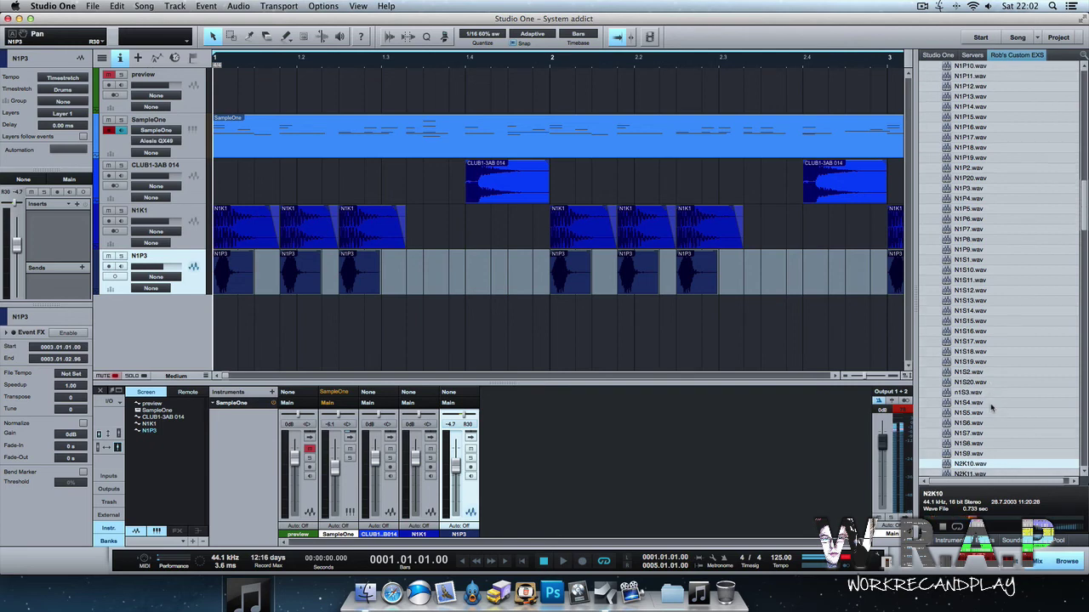
{"action": "key", "text": "Up"}
{"action": "scroll", "coordinate": [991, 408], "scroll_direction": "down", "scroll_amount": 7}
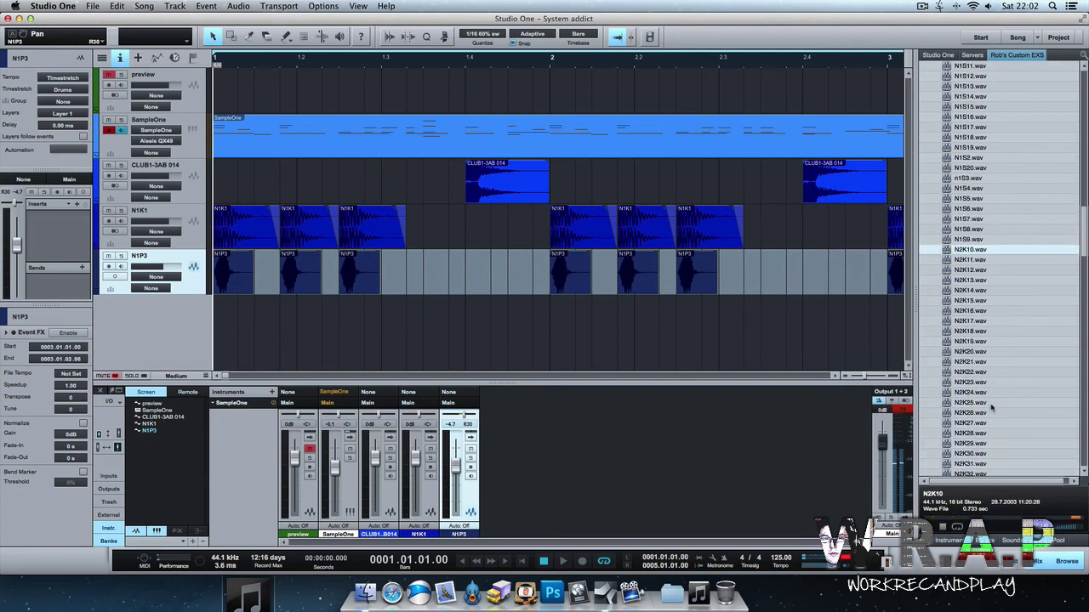
Audition the N2K samples up to N2K27.
{"action": "left_click", "coordinate": [968, 361]}
{"action": "key", "text": "Down"}
{"action": "key", "text": "Down"}
{"action": "key", "text": "Down"}
{"action": "key", "text": "Down"}
{"action": "key", "text": "Down"}
{"action": "key", "text": "Down"}
{"action": "scroll", "coordinate": [991, 412], "scroll_direction": "down", "scroll_amount": 9}
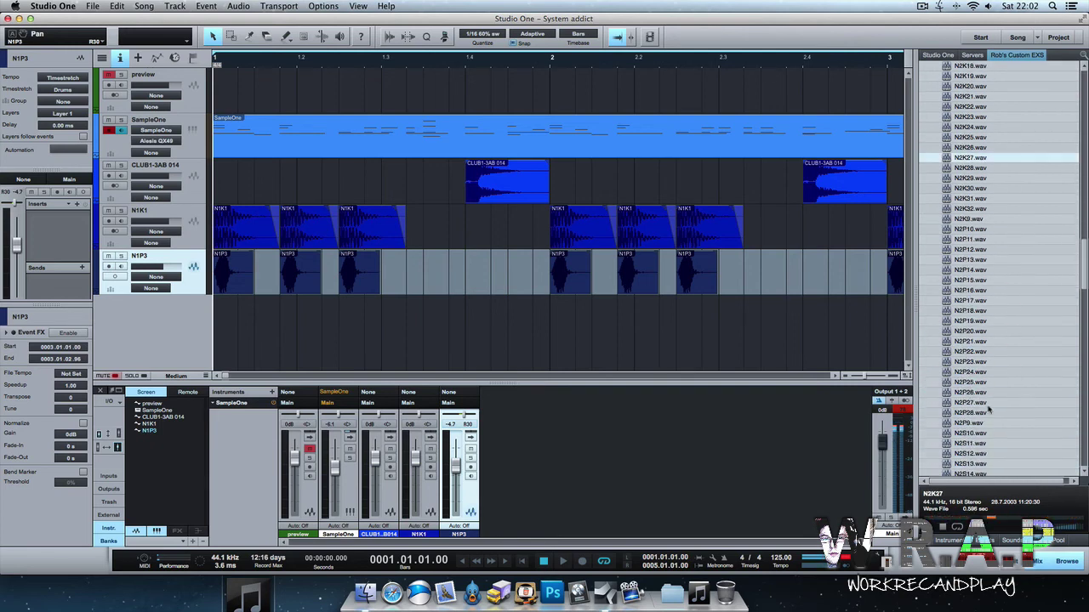
Compare the N2P25, N2P26 and N2P27 samples and place N2P26 at the start of bar 1 on a new track.
{"action": "left_click", "coordinate": [977, 392]}
{"action": "key", "text": "Down"}
{"action": "key", "text": "Up"}
{"action": "key", "text": "Up"}
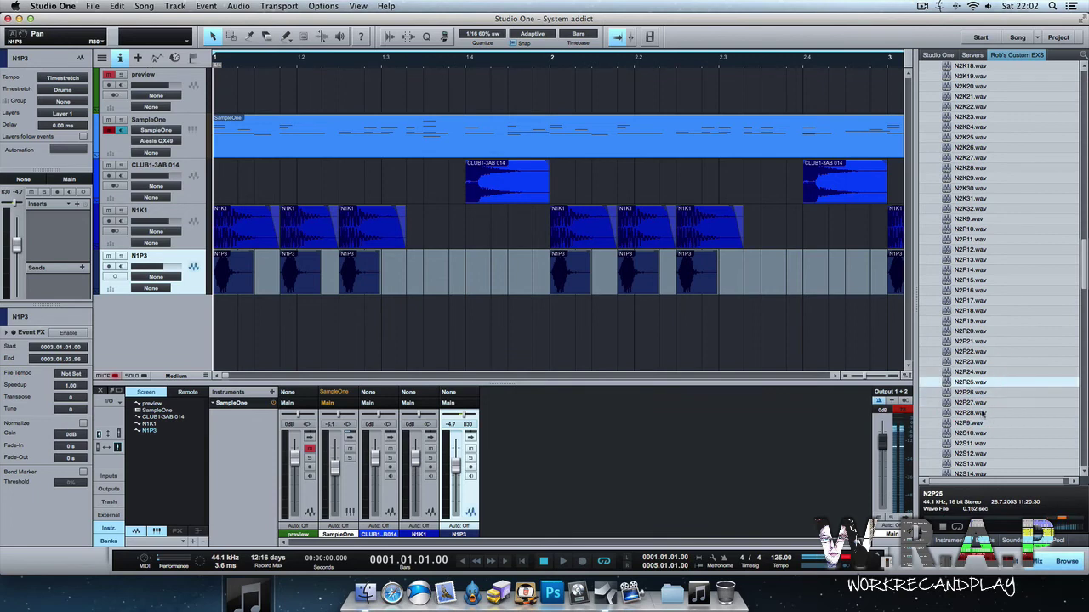
{"action": "key", "text": "Down"}
{"action": "left_click_drag", "start_coordinate": [810, 387], "coordinate": [232, 315]}
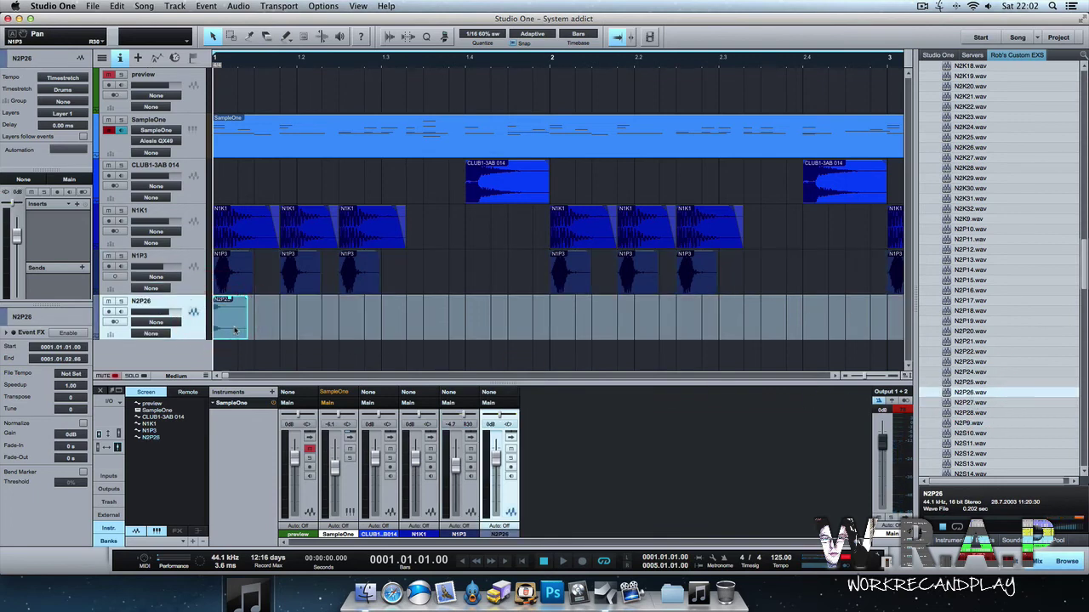
Cut off the tail of the N2P26 event so that only its short initial hit remains.
{"action": "key", "text": "z"}
{"action": "left_click_drag", "start_coordinate": [451, 301], "coordinate": [889, 302]}
{"action": "key", "text": "Delete"}
{"action": "key", "text": "z"}
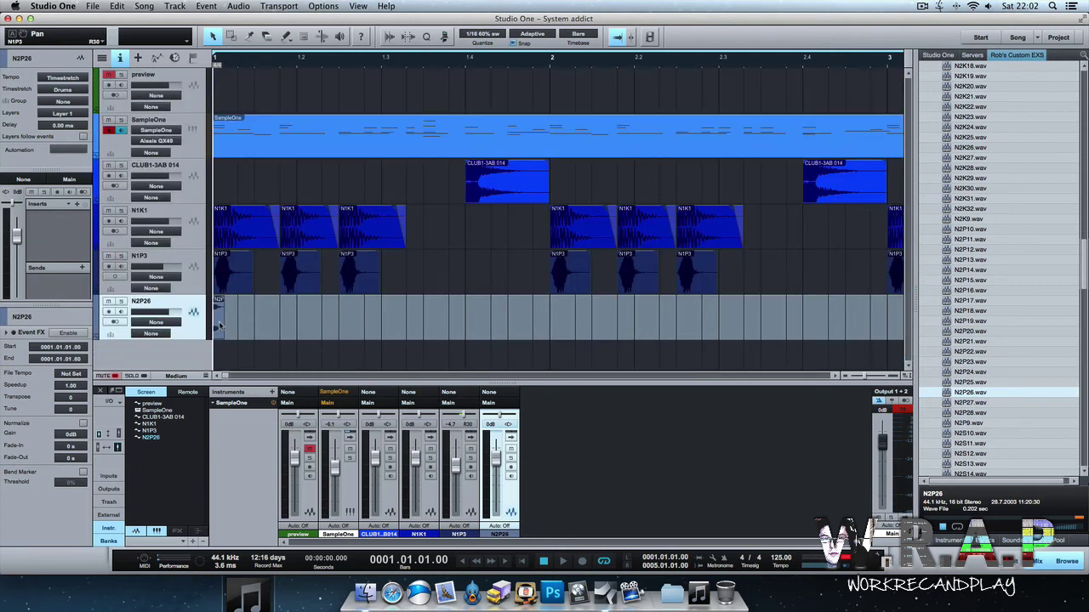
Place a copy of the shortened N2P26 hit directly behind the first one.
{"action": "left_click", "coordinate": [204, 318]}
{"action": "key", "text": "z"}
{"action": "key", "text": "z"}
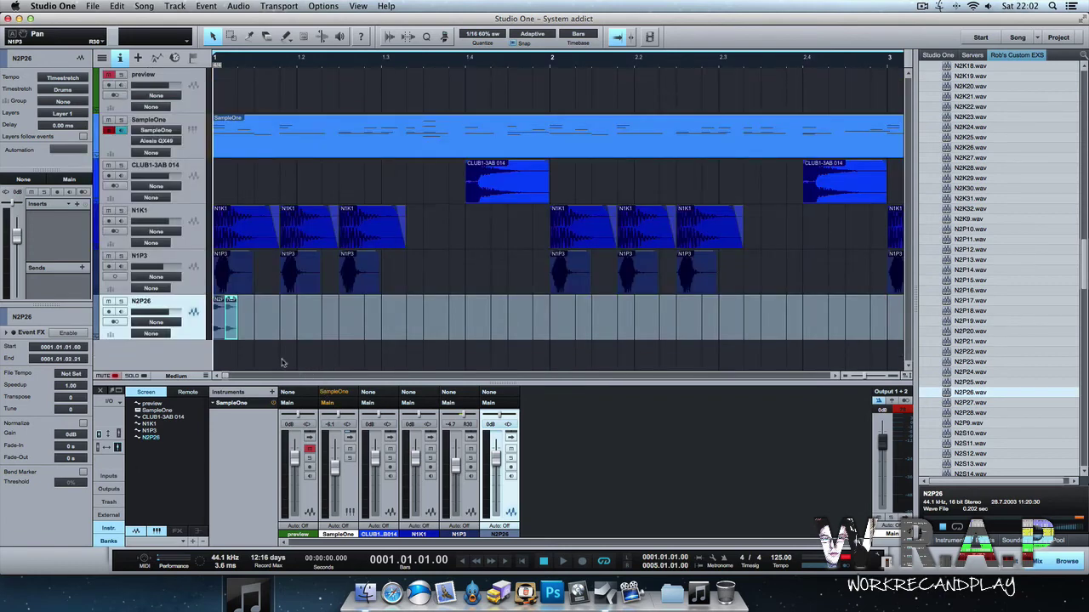
Move the second N2P26 hit slightly later so it starts at 1.01.01.75 and play the beat to check it.
{"action": "left_click_drag", "start_coordinate": [283, 328], "coordinate": [177, 322]}
{"action": "key", "text": "z"}
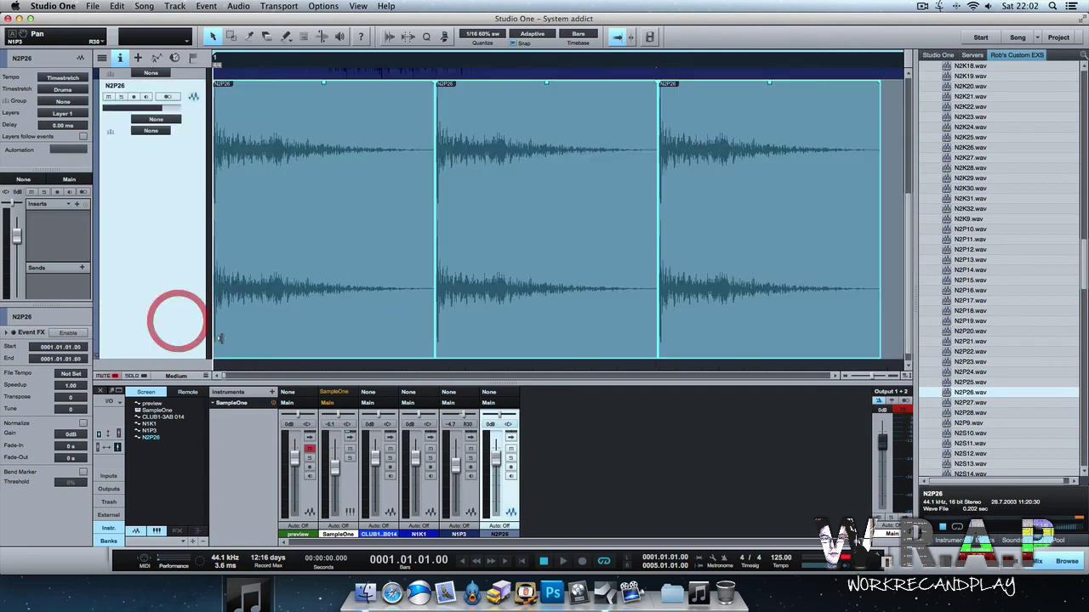
{"action": "left_click", "coordinate": [889, 319]}
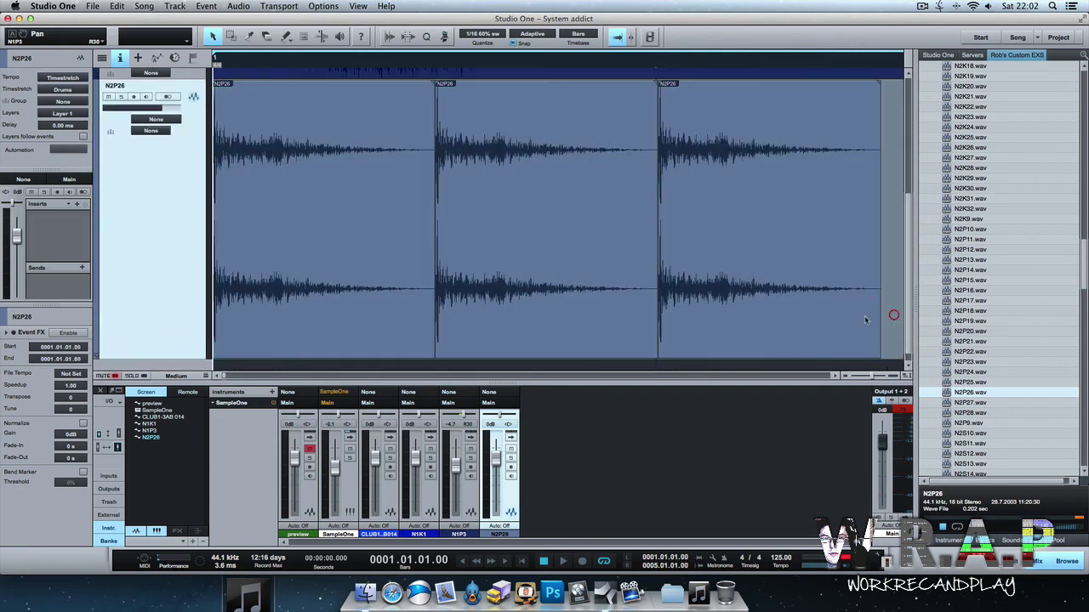
{"action": "left_click_drag", "start_coordinate": [559, 292], "coordinate": [601, 296]}
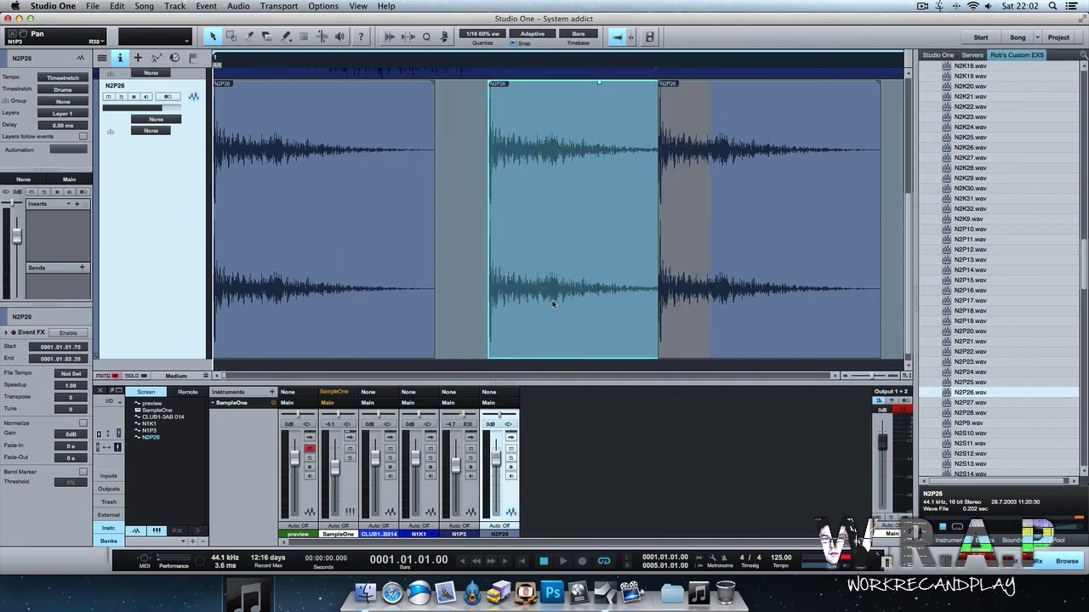
{"action": "key", "text": "space"}
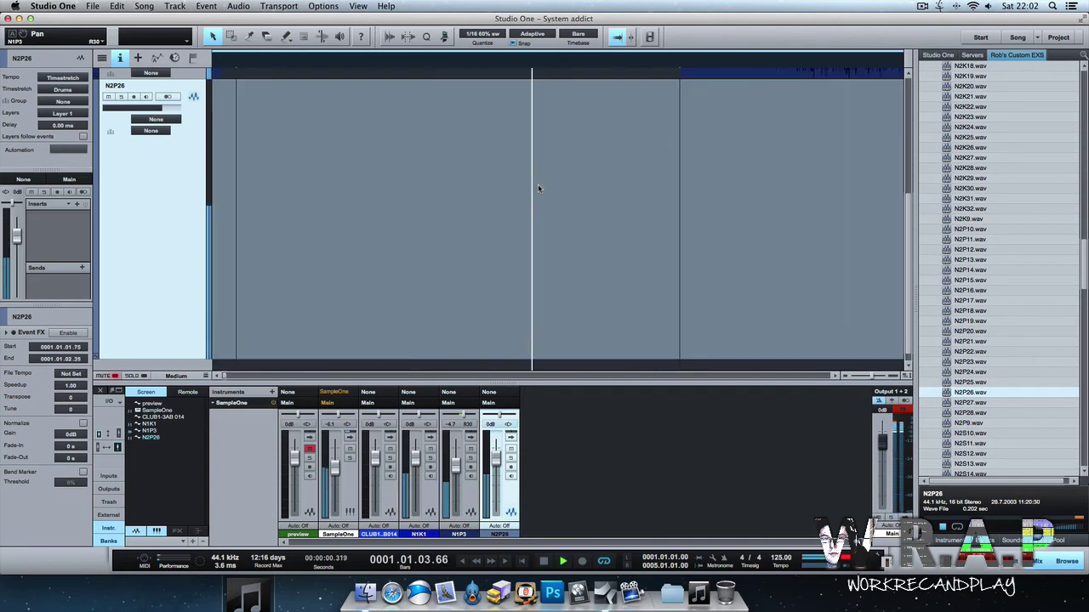
{"action": "key", "text": "space"}
{"action": "key", "text": "space"}
{"action": "key", "text": "space"}
Delete the off-grid N2P26 hit near the start of bar 1 and copy another hit onto the third sixteenth, checking the playback.
{"action": "key", "text": "z"}
{"action": "left_click_drag", "start_coordinate": [375, 281], "coordinate": [141, 106]}
{"action": "key", "text": "shift+s"}
{"action": "left_click_drag", "start_coordinate": [354, 277], "coordinate": [193, 277]}
{"action": "key", "text": "shift+s"}
{"action": "left_click", "coordinate": [459, 282]}
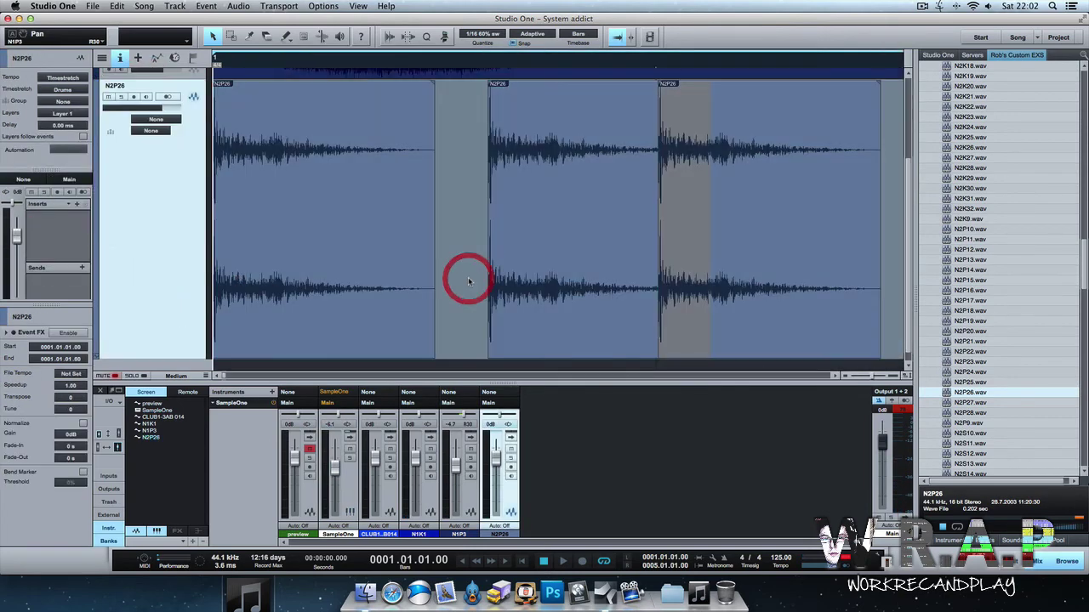
{"action": "key", "text": "z"}
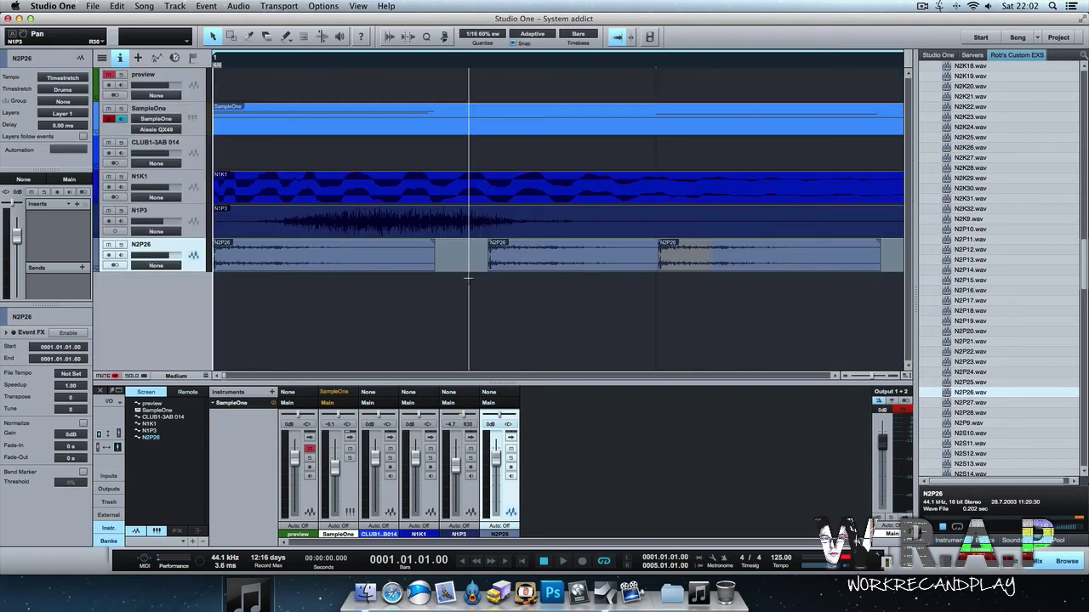
{"action": "left_click_drag", "start_coordinate": [366, 264], "coordinate": [433, 265]}
{"action": "key", "text": "Delete"}
{"action": "left_click", "coordinate": [293, 279]}
{"action": "key", "text": "space"}
{"action": "key", "text": "space"}
Copy the N2P26 hit to the fourth sixteenth and to 1.02.01.00, and repeat the five-hit pattern from 1.03.01.00.
{"action": "left_click_drag", "start_coordinate": [433, 264], "coordinate": [536, 266]}
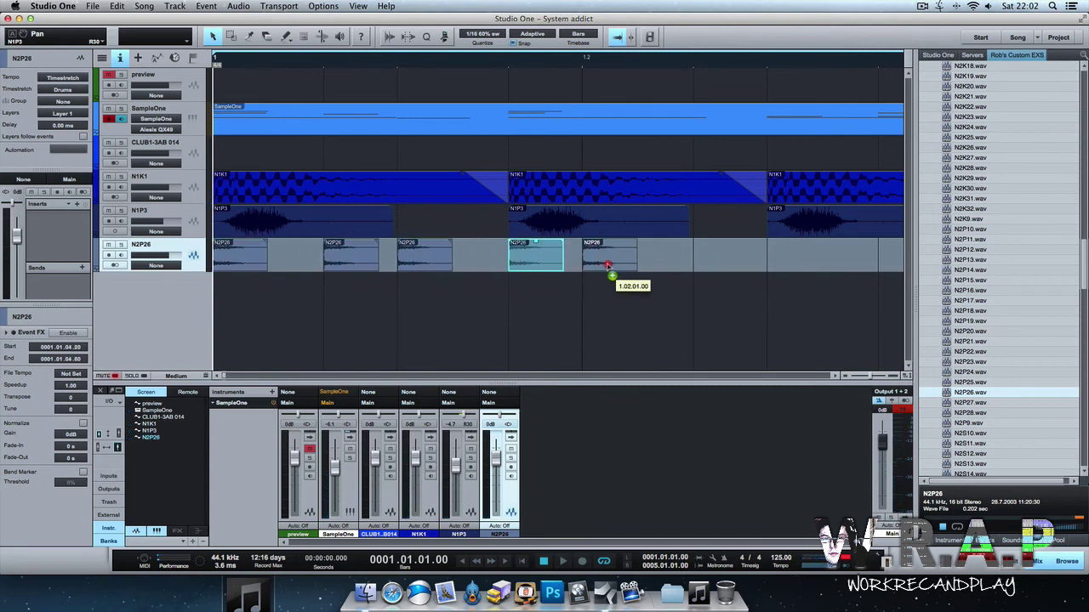
{"action": "left_click_drag", "start_coordinate": [608, 266], "coordinate": [609, 265]}
{"action": "left_click_drag", "start_coordinate": [693, 298], "coordinate": [214, 269]}
{"action": "key", "text": "d"}
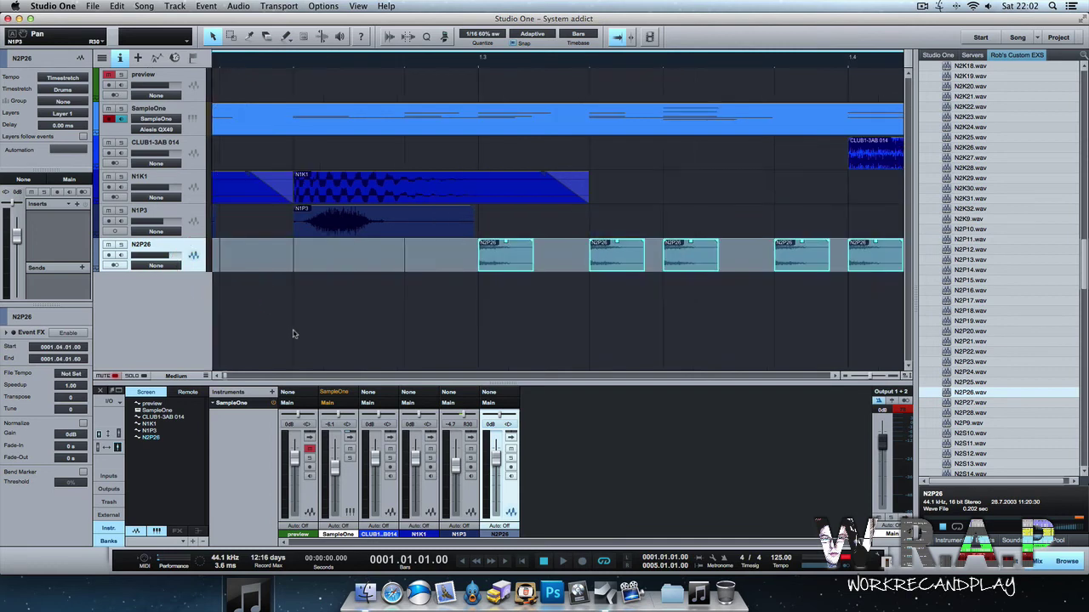
{"action": "key", "text": "space"}
{"action": "key", "text": "space"}
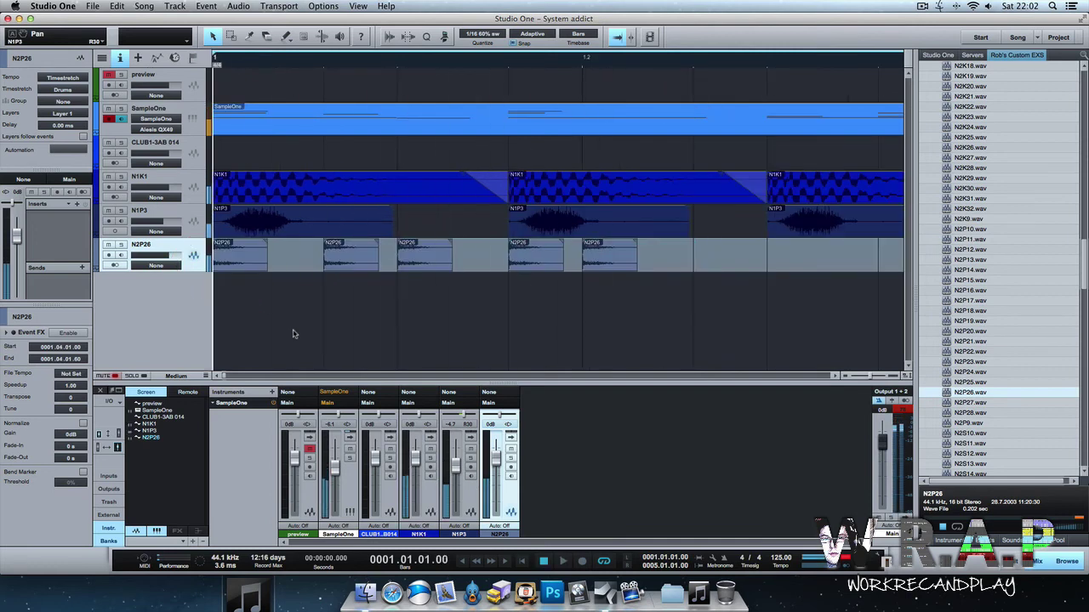
Mute the SampleOne track and move the repeated five-hit N2P26 pattern to start at 1.02.03.00, comparing the playback.
{"action": "scroll", "coordinate": [404, 326], "scroll_direction": "down", "scroll_amount": 3}
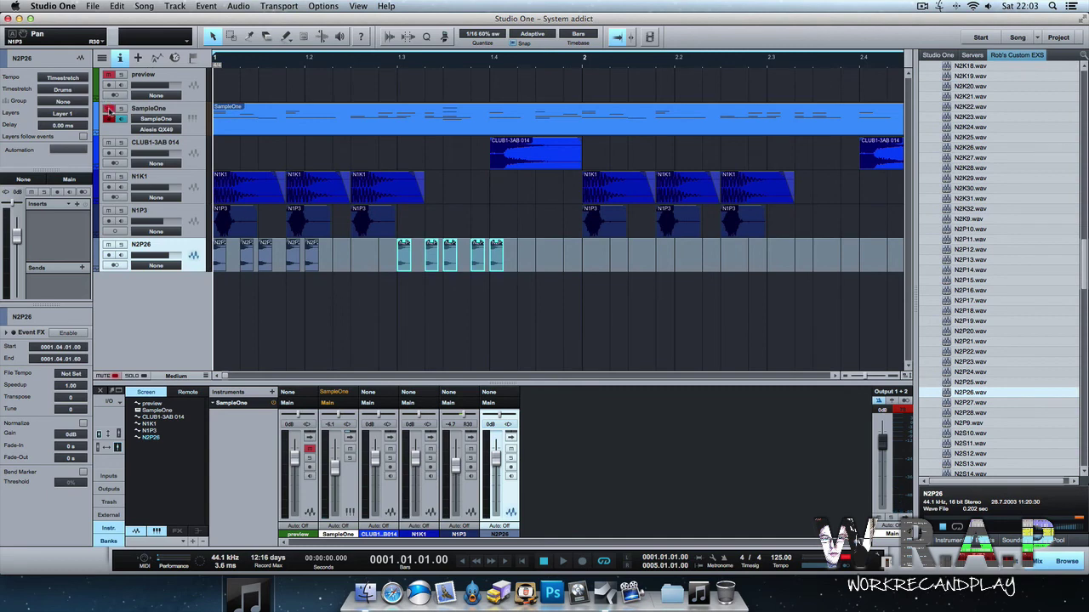
{"action": "key", "text": "space"}
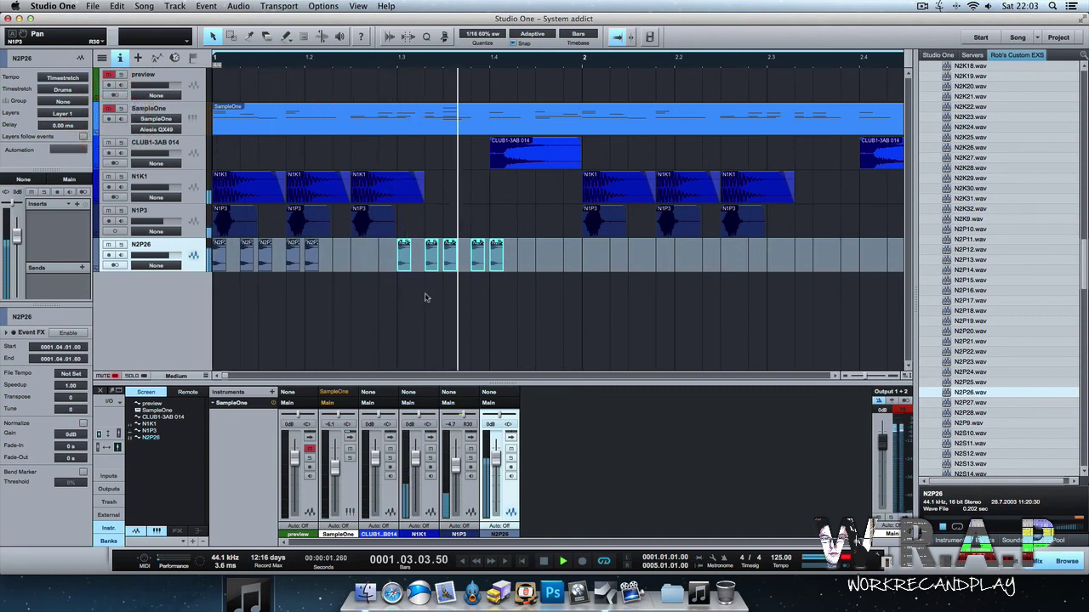
{"action": "key", "text": "space"}
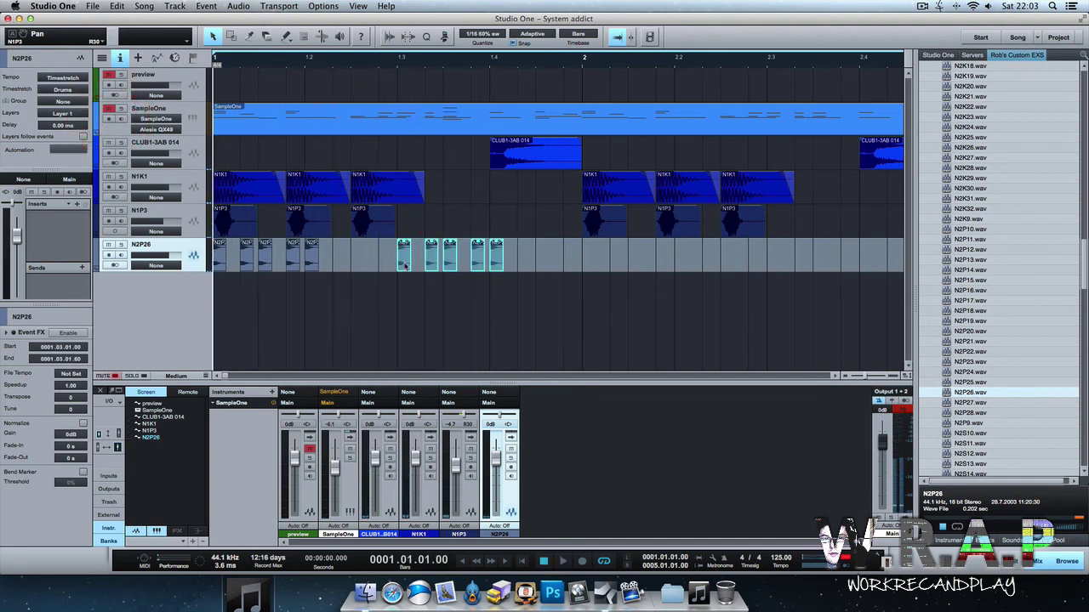
{"action": "left_click_drag", "start_coordinate": [405, 265], "coordinate": [358, 265]}
{"action": "key", "text": "space"}
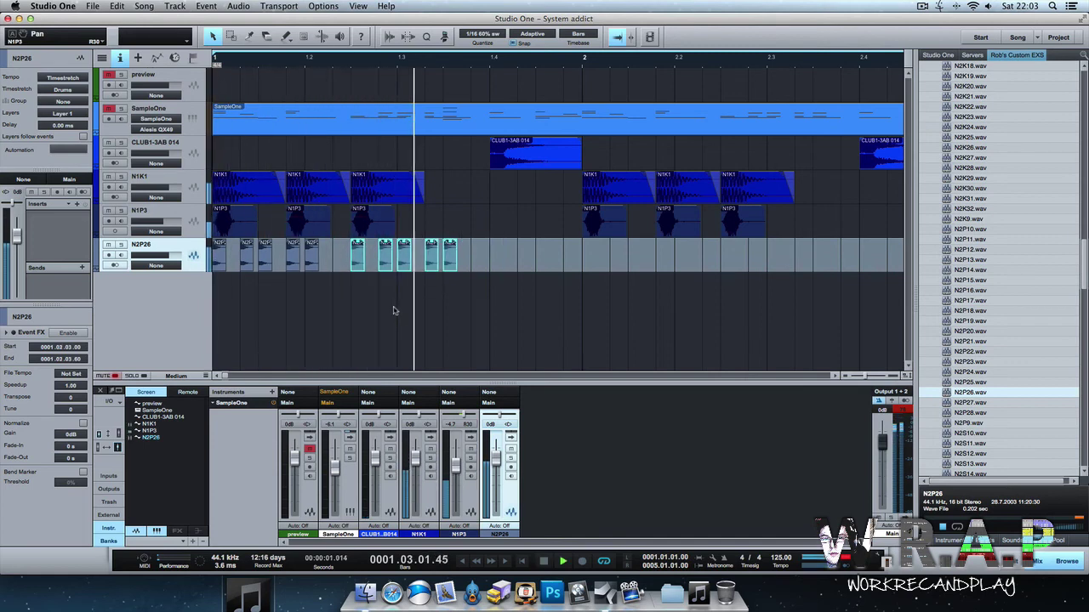
Duplicate all ten N2P26 hits of bar 1 into bar 2, and duplicate both bars of hits into bars 3 and 4.
{"action": "left_click_drag", "start_coordinate": [473, 302], "coordinate": [195, 263]}
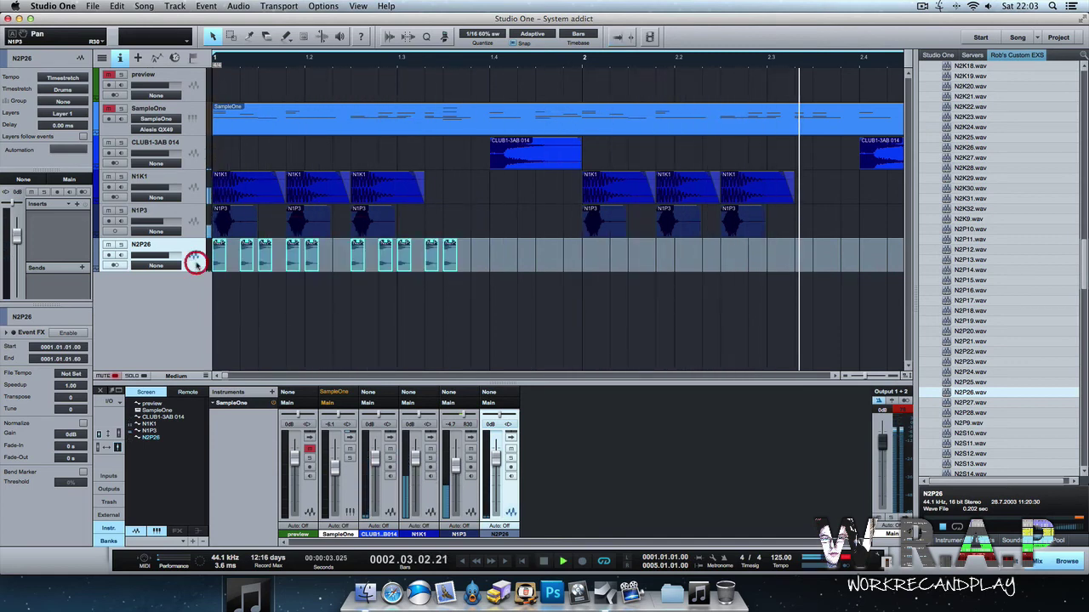
{"action": "key", "text": "space"}
{"action": "key", "text": "d"}
{"action": "key", "text": "space"}
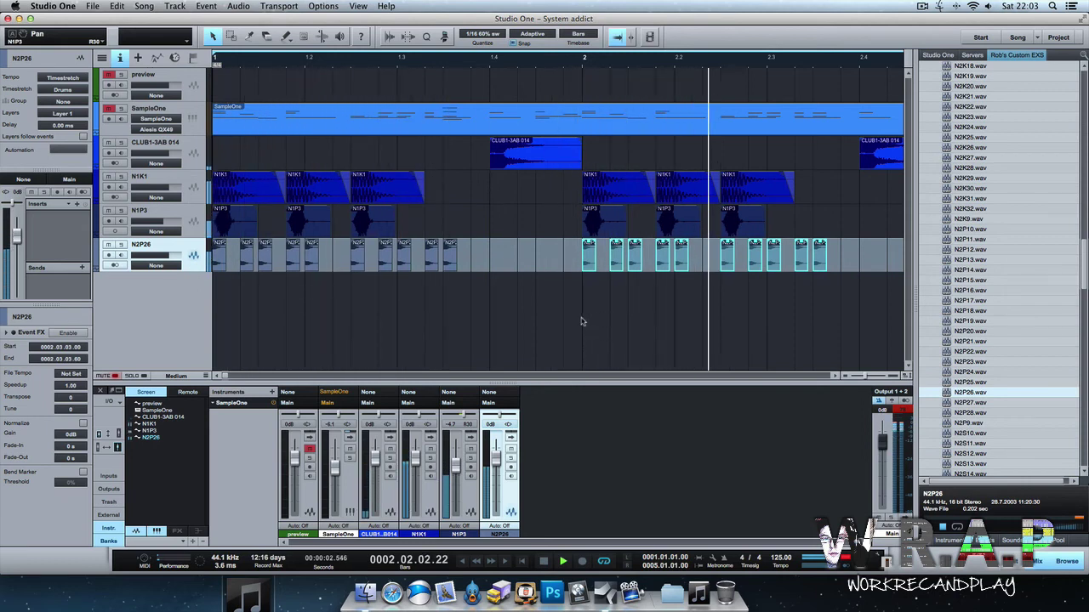
{"action": "key", "text": "space"}
{"action": "left_click_drag", "start_coordinate": [833, 254], "coordinate": [163, 248]}
{"action": "key", "text": "d"}
{"action": "left_click", "coordinate": [350, 321]}
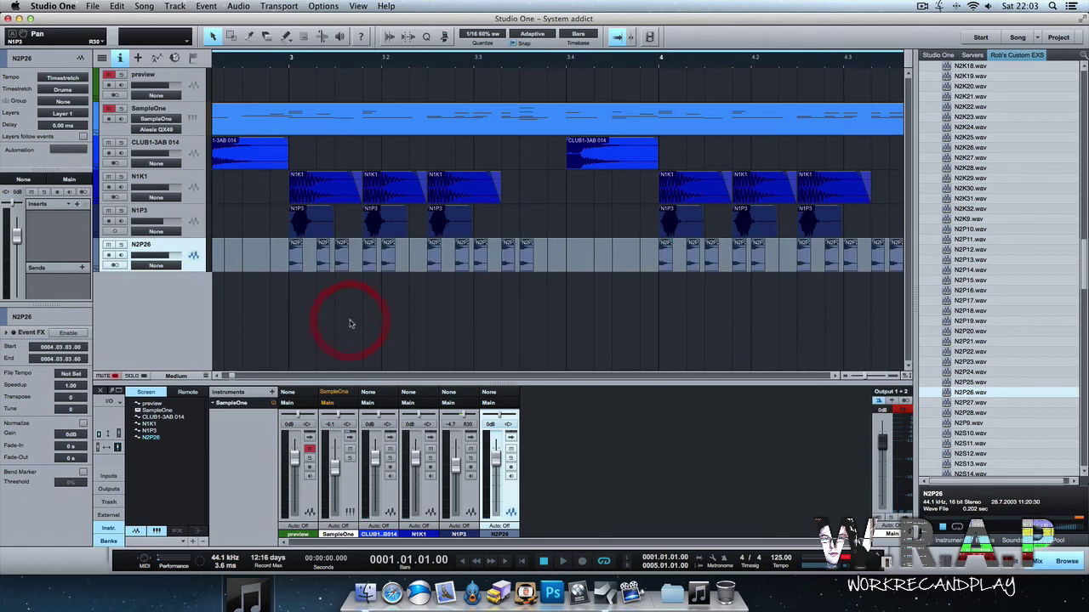
Play the beat with all four bars in view to check the N2P26 pattern against the kick and clap.
{"action": "key", "text": "w"}
{"action": "key", "text": "Up"}
{"action": "key", "text": "space"}
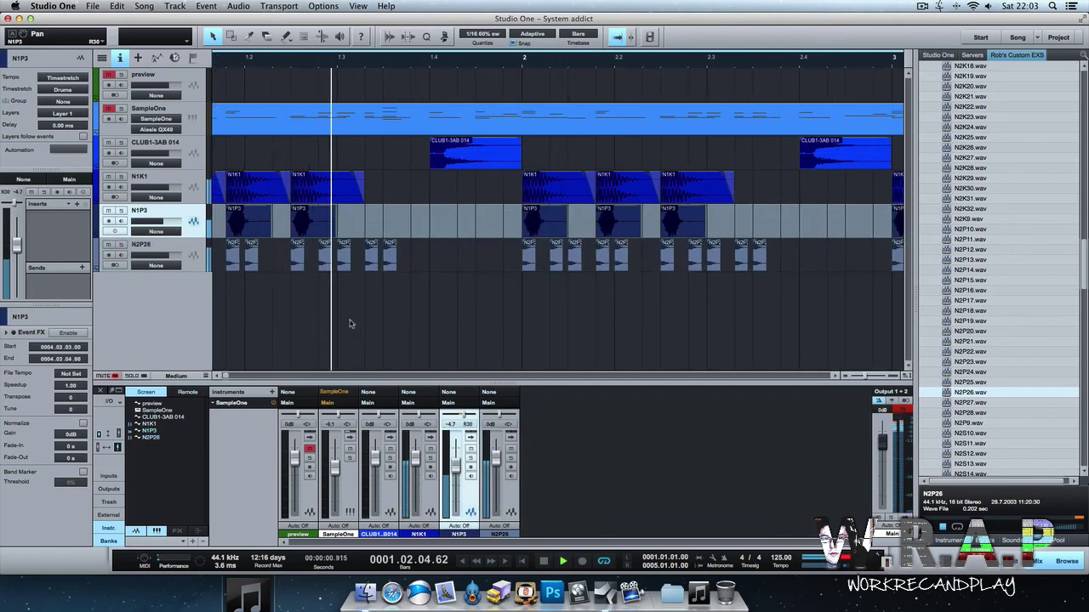
{"action": "key", "text": "w"}
{"action": "key", "text": "w"}
{"action": "key", "text": "w"}
{"action": "key", "text": "shift+w"}
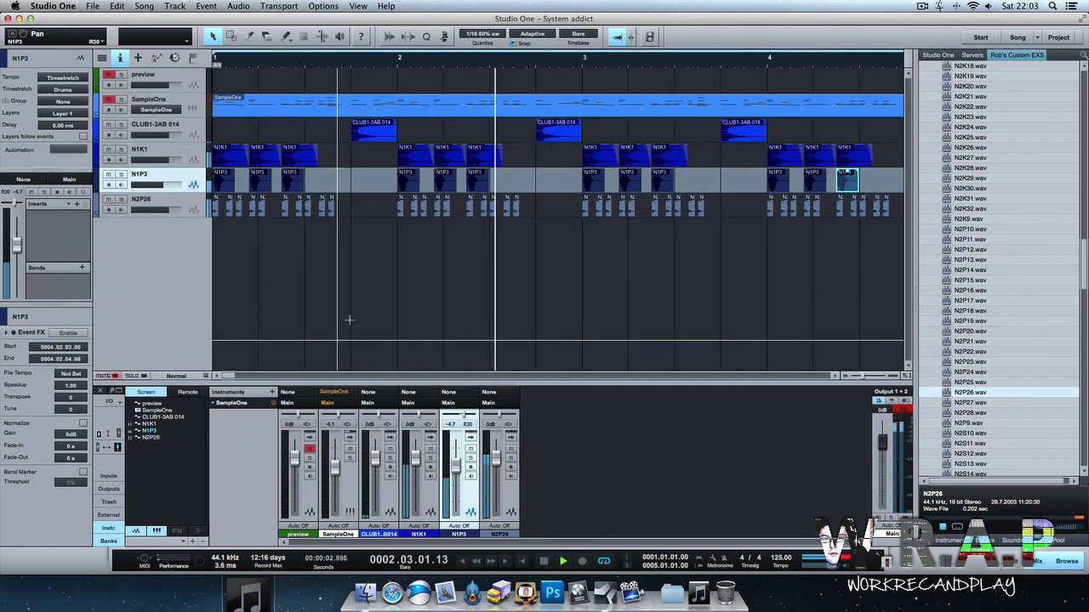
{"action": "left_click", "coordinate": [449, 281]}
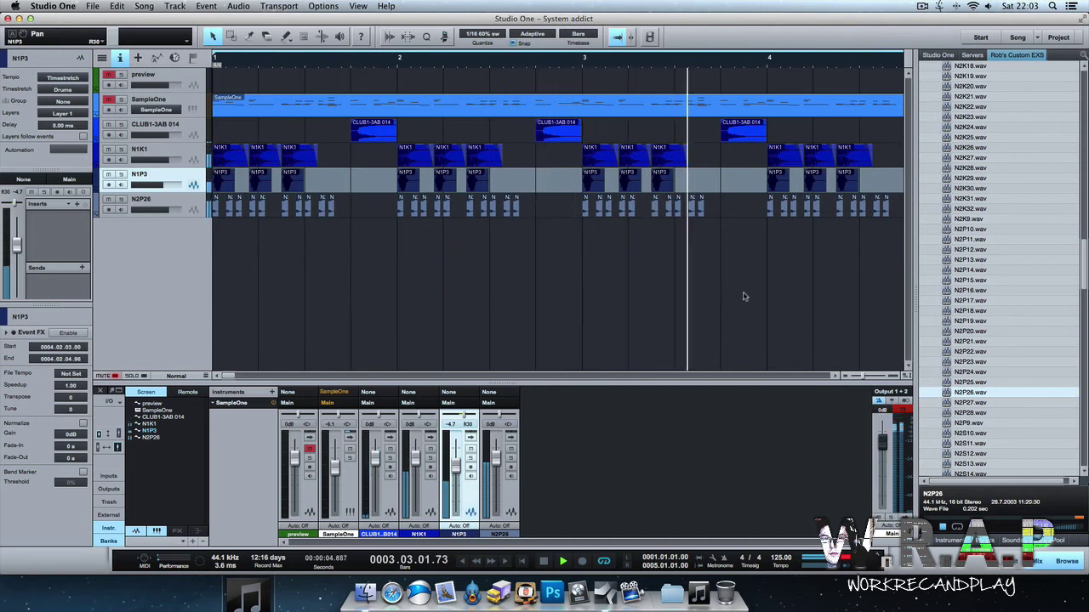
{"action": "key", "text": "space"}
Audition the samples from N2P9 to N2S15.
{"action": "scroll", "coordinate": [969, 340], "scroll_direction": "down", "scroll_amount": 1}
{"action": "left_click", "coordinate": [969, 394]}
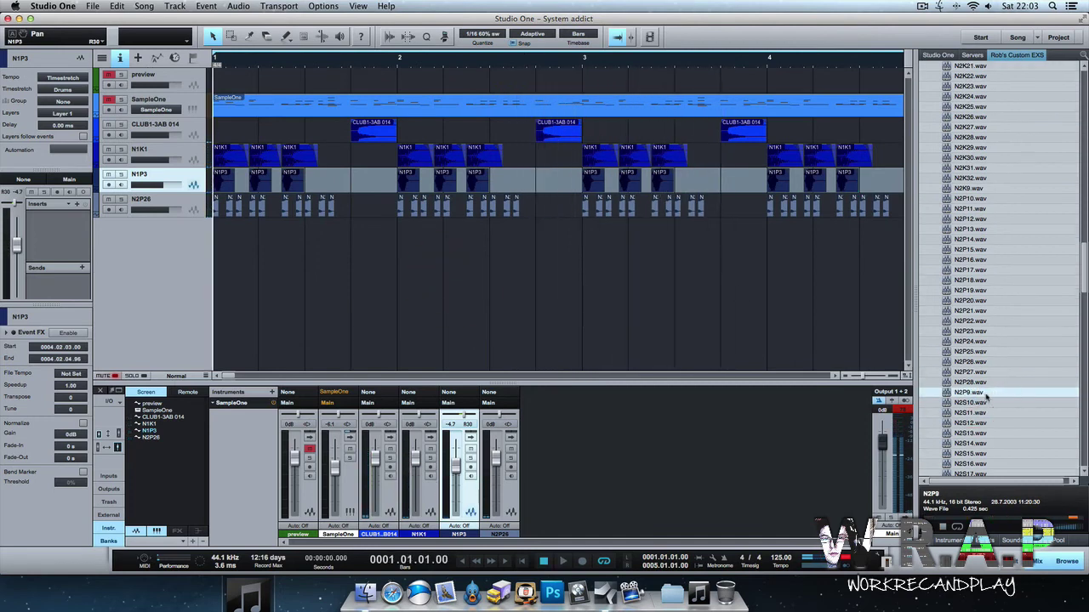
{"action": "key", "text": "Down"}
{"action": "key", "text": "Down"}
{"action": "key", "text": "Down"}
{"action": "key", "text": "Down"}
{"action": "key", "text": "Down"}
{"action": "key", "text": "Down"}
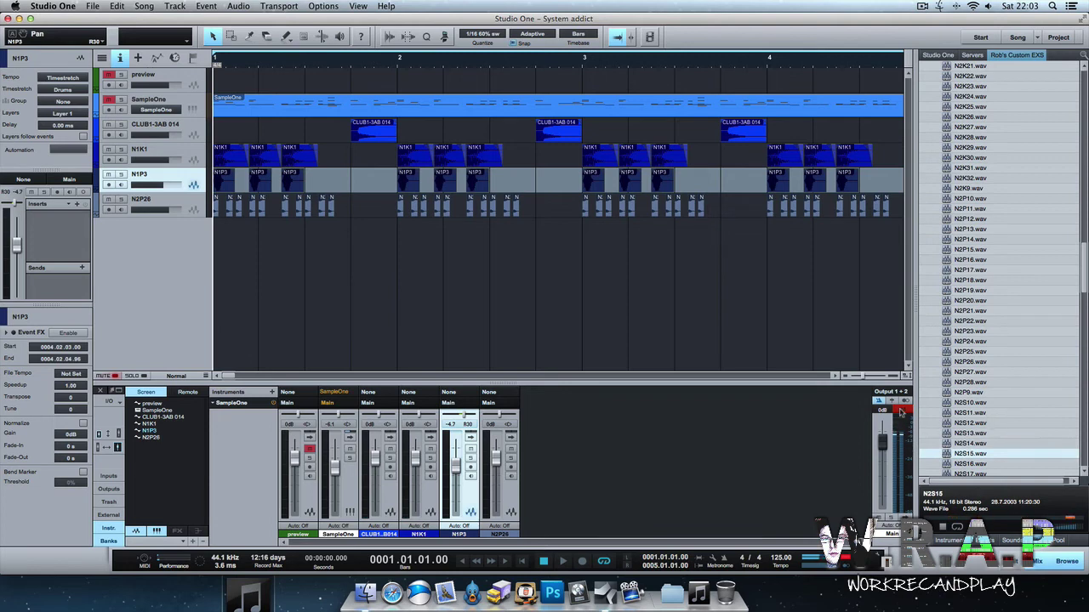
Audition further N2S samples down to N2S9.
{"action": "scroll", "coordinate": [981, 422], "scroll_direction": "down", "scroll_amount": 5}
{"action": "left_click", "coordinate": [981, 350]}
{"action": "key", "text": "Down"}
{"action": "key", "text": "Down"}
{"action": "key", "text": "Down"}
{"action": "key", "text": "Down"}
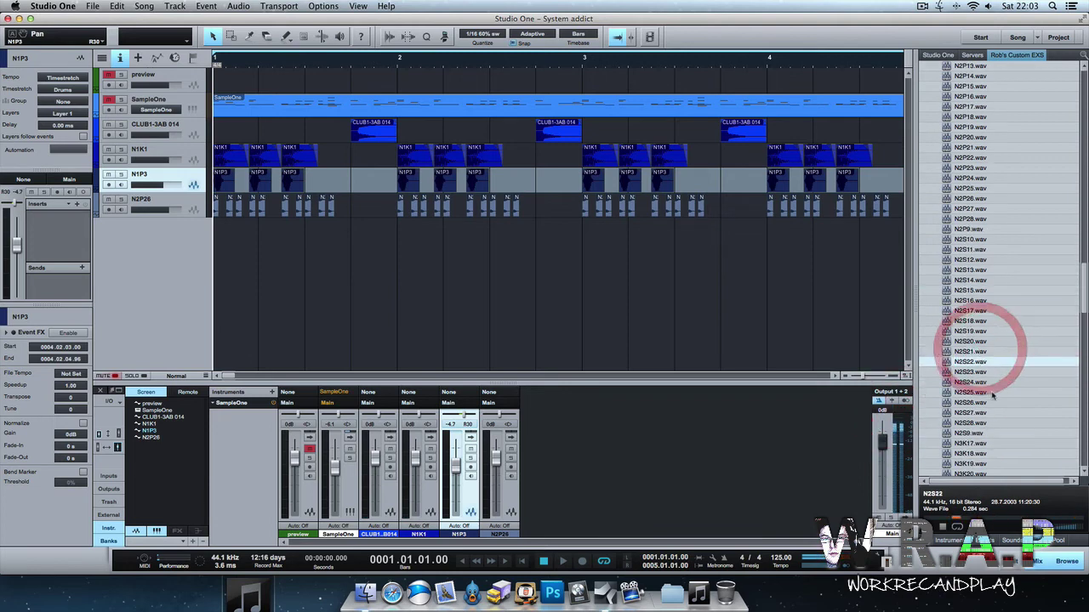
{"action": "key", "text": "Down"}
{"action": "key", "text": "Down"}
{"action": "key", "text": "Down"}
{"action": "key", "text": "Down"}
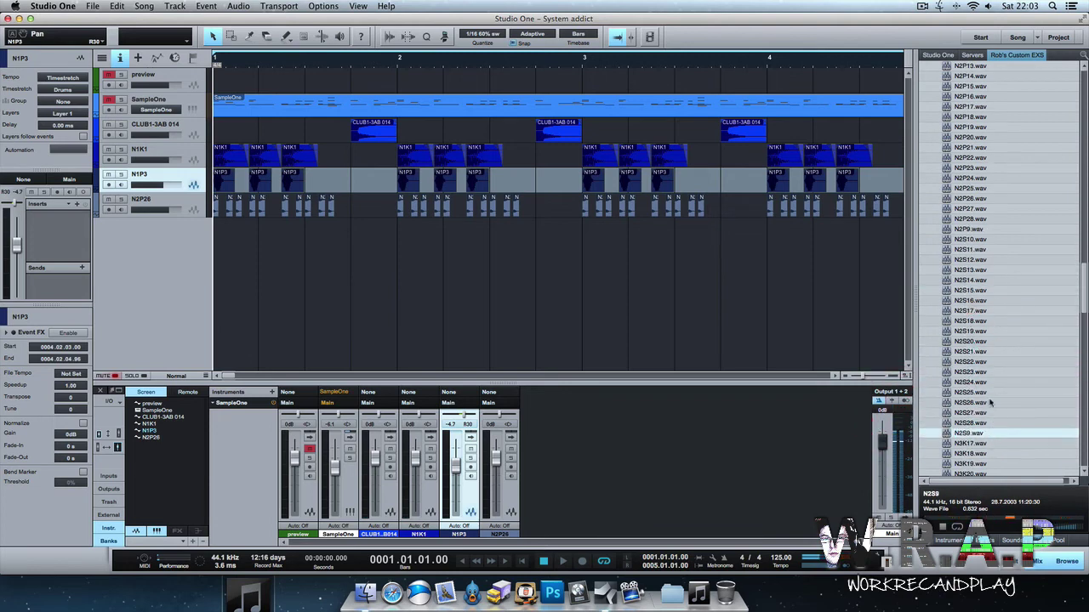
Audition several N3K samples and one of the first N3P samples.
{"action": "scroll", "coordinate": [992, 406], "scroll_direction": "down", "scroll_amount": 7}
{"action": "left_click", "coordinate": [996, 288]}
{"action": "left_click", "coordinate": [985, 249]}
{"action": "left_click", "coordinate": [989, 220]}
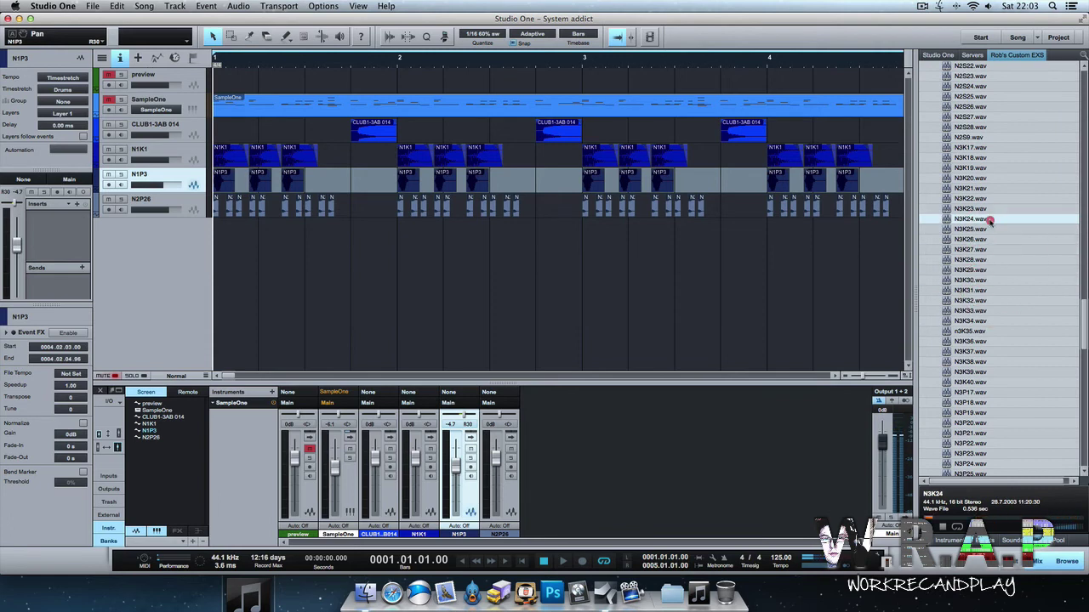
{"action": "left_click", "coordinate": [996, 399]}
{"action": "scroll", "coordinate": [997, 394], "scroll_direction": "down", "scroll_amount": 5}
Audition the samples from N3P29 to N3S19.
{"action": "left_click", "coordinate": [986, 363]}
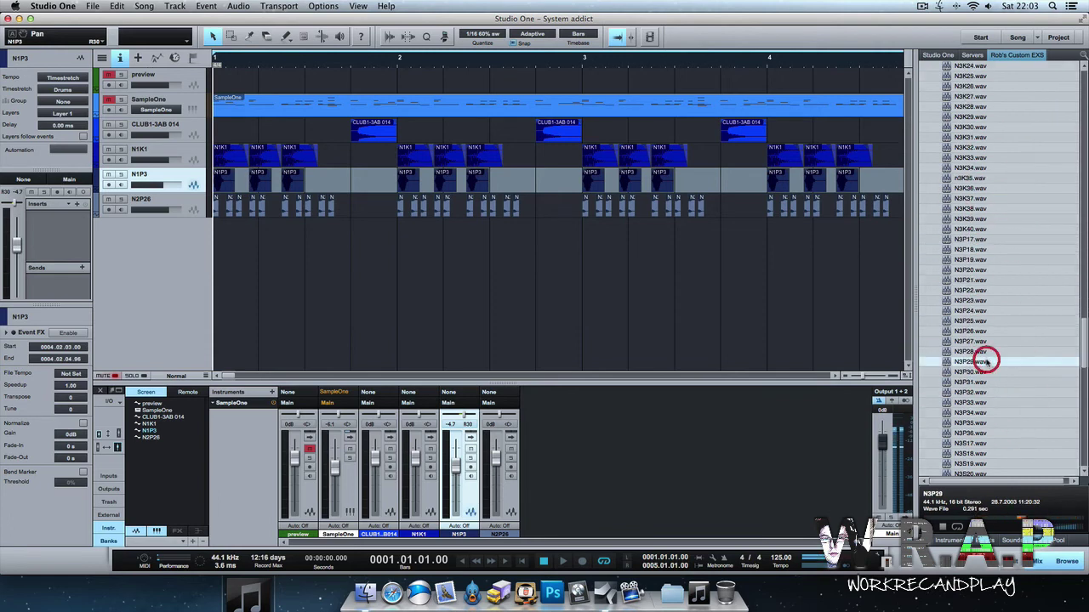
{"action": "key", "text": "Down"}
{"action": "key", "text": "Down"}
{"action": "key", "text": "Down"}
{"action": "key", "text": "Down"}
{"action": "key", "text": "Down"}
{"action": "key", "text": "Down"}
{"action": "key", "text": "Down"}
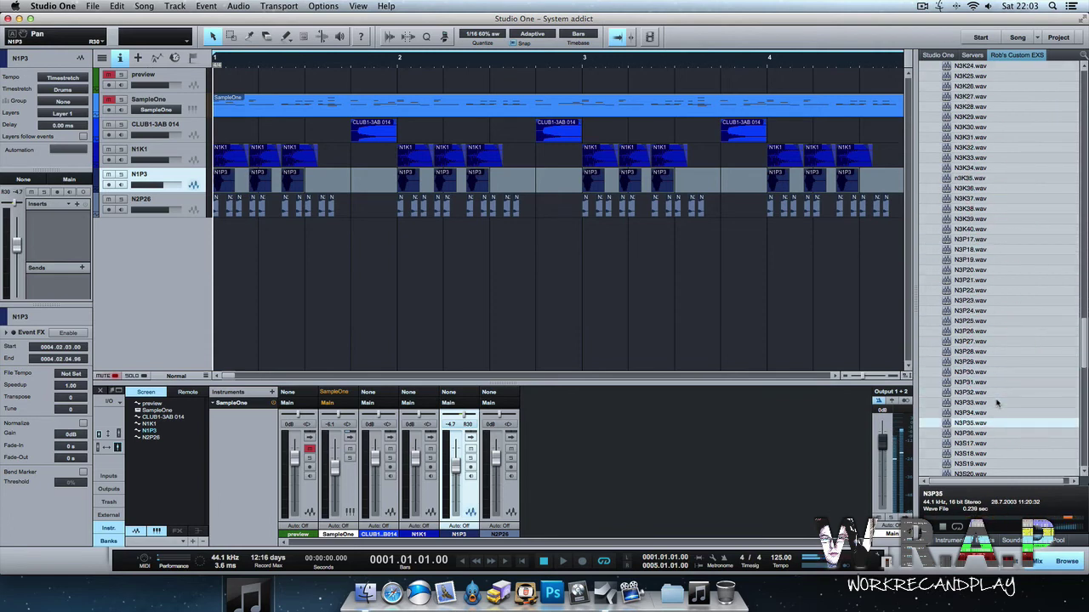
{"action": "key", "text": "Down"}
{"action": "key", "text": "Down"}
{"action": "key", "text": "Down"}
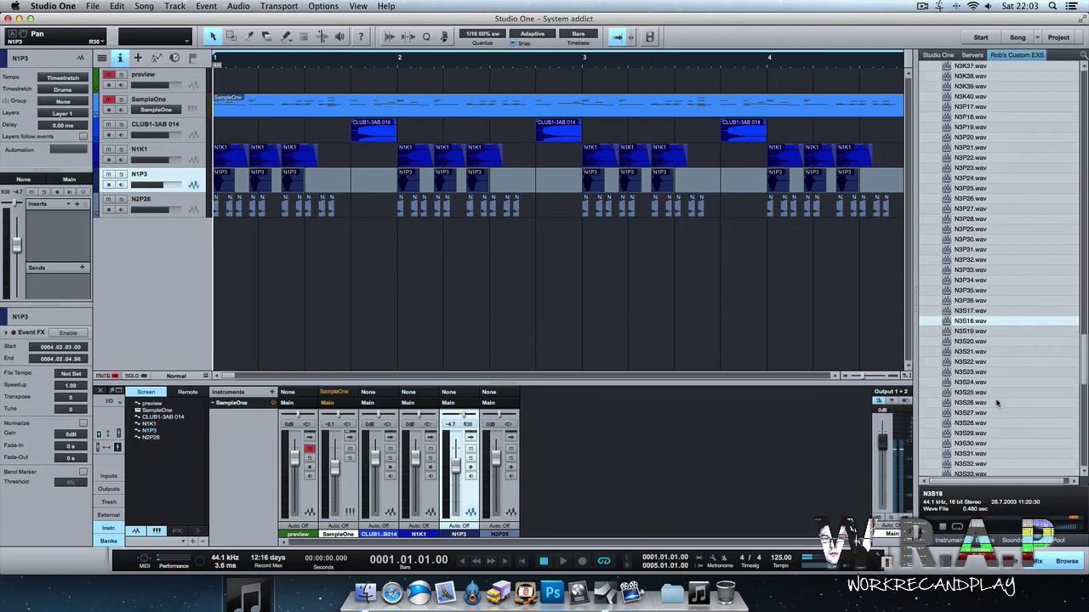
Audition the roll1 and snap samples at the end of the folder and collapse the Neptunian Drumz 1 folder.
{"action": "scroll", "coordinate": [986, 412], "scroll_direction": "down", "scroll_amount": 10}
{"action": "scroll", "coordinate": [987, 412], "scroll_direction": "up", "scroll_amount": 5}
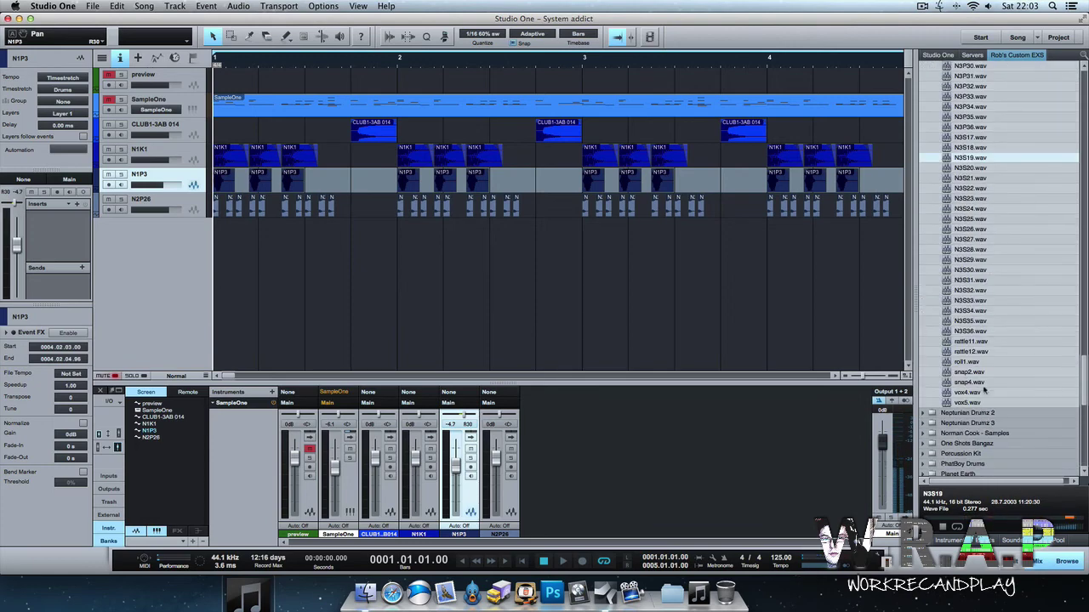
{"action": "left_click", "coordinate": [985, 362]}
{"action": "key", "text": "Down"}
{"action": "key", "text": "Down"}
{"action": "key", "text": "Down"}
{"action": "key", "text": "Down"}
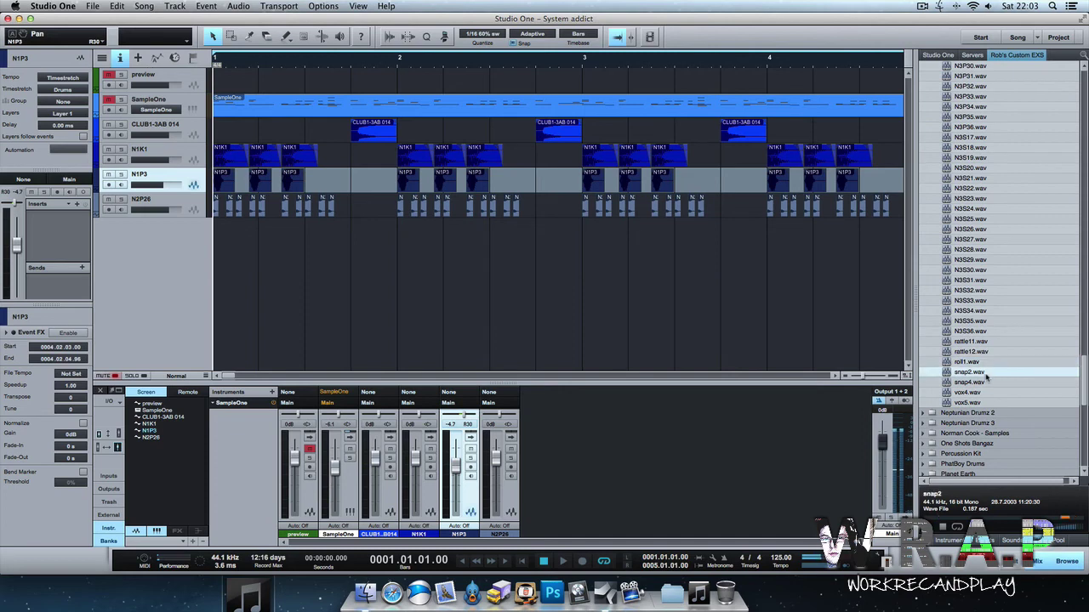
{"action": "key", "text": "Left"}
{"action": "key", "text": "Up"}
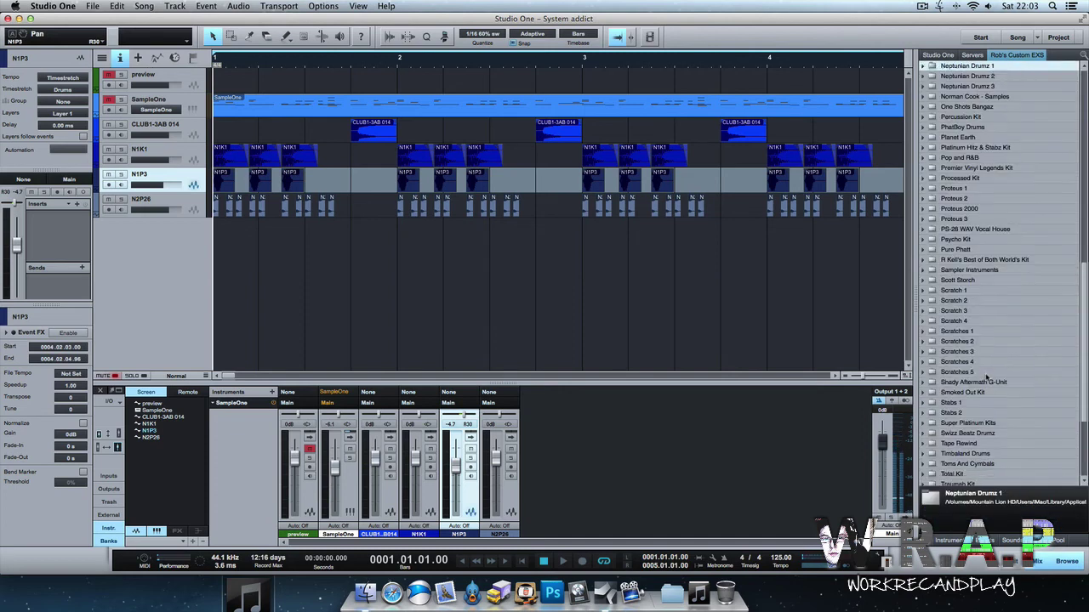
Open the Traumah Kit folder and look into its Traumah - Kicks and Traumah - Snares subfolders.
{"action": "scroll", "coordinate": [986, 377], "scroll_direction": "down", "scroll_amount": 1}
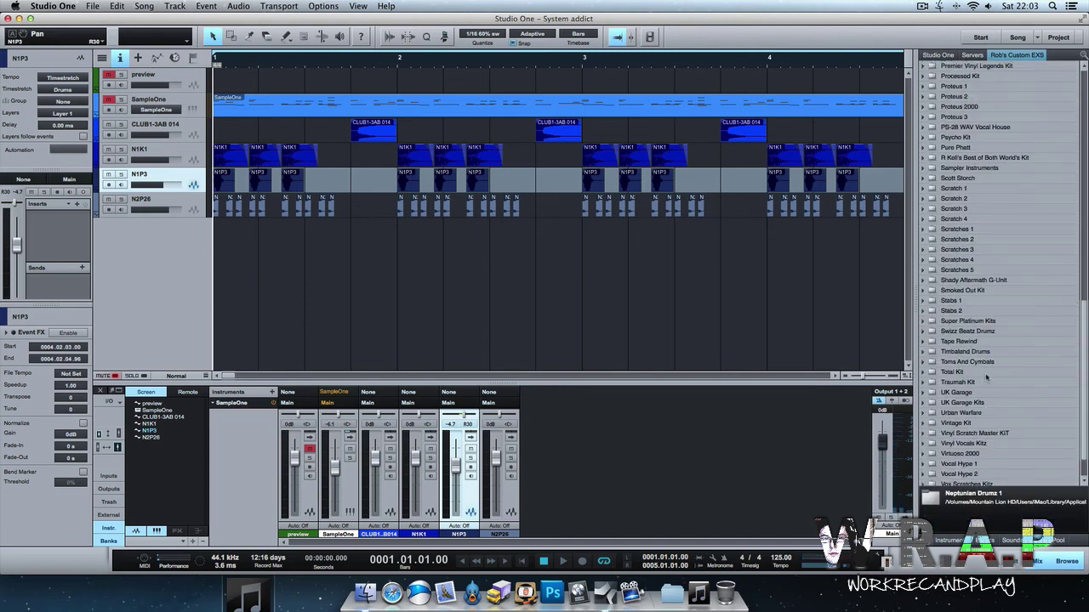
{"action": "scroll", "coordinate": [987, 377], "scroll_direction": "down", "scroll_amount": 8}
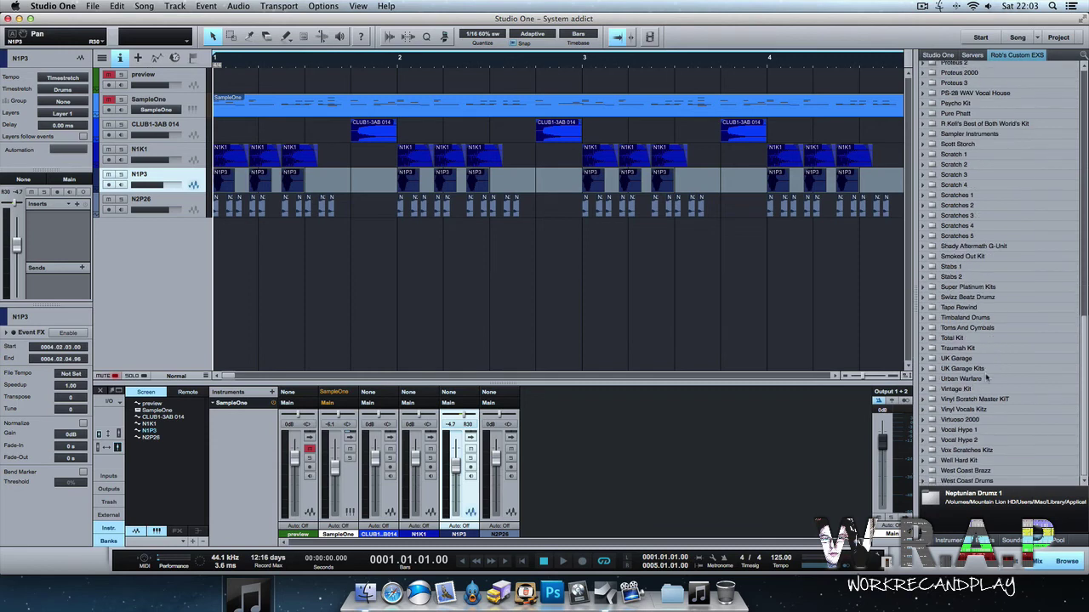
{"action": "double_click", "coordinate": [971, 349]}
{"action": "key", "text": "Down"}
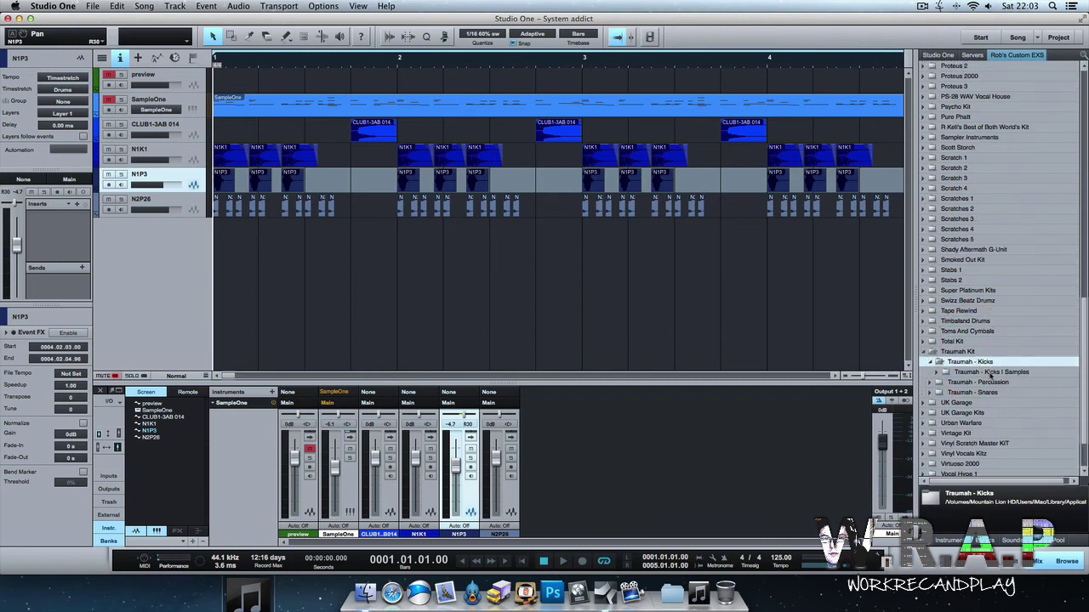
{"action": "key", "text": "Down"}
{"action": "key", "text": "Up"}
{"action": "key", "text": "Down"}
{"action": "key", "text": "Down"}
{"action": "key", "text": "Right"}
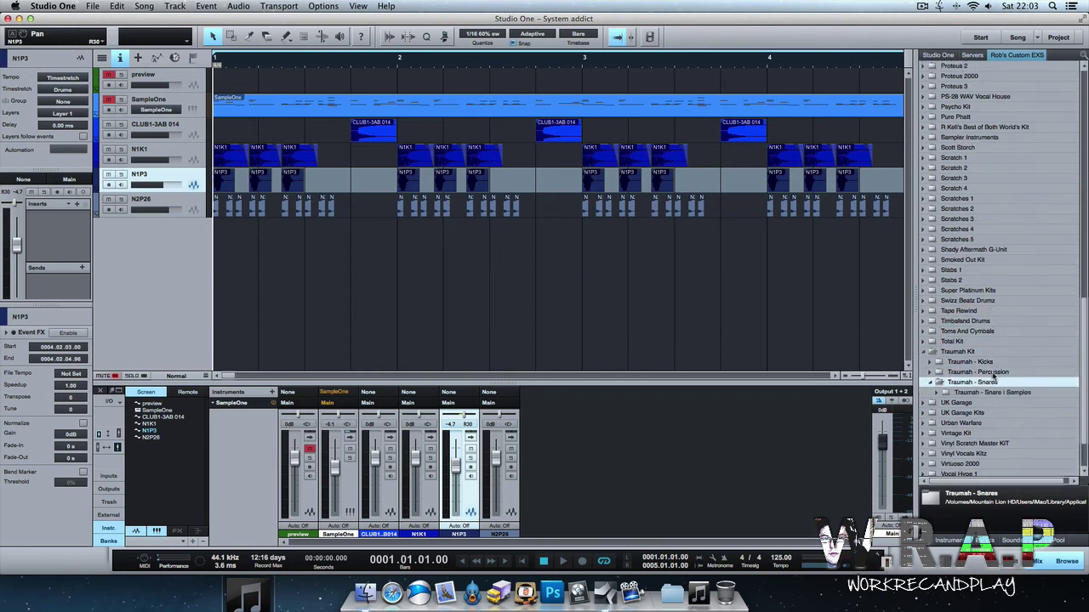
Open the Traumah - Percussion Samples folder and audition its first Amon Ra Shaker samples.
{"action": "key", "text": "Down"}
{"action": "key", "text": "Up"}
{"action": "key", "text": "Up"}
{"action": "key", "text": "Right"}
{"action": "key", "text": "Down"}
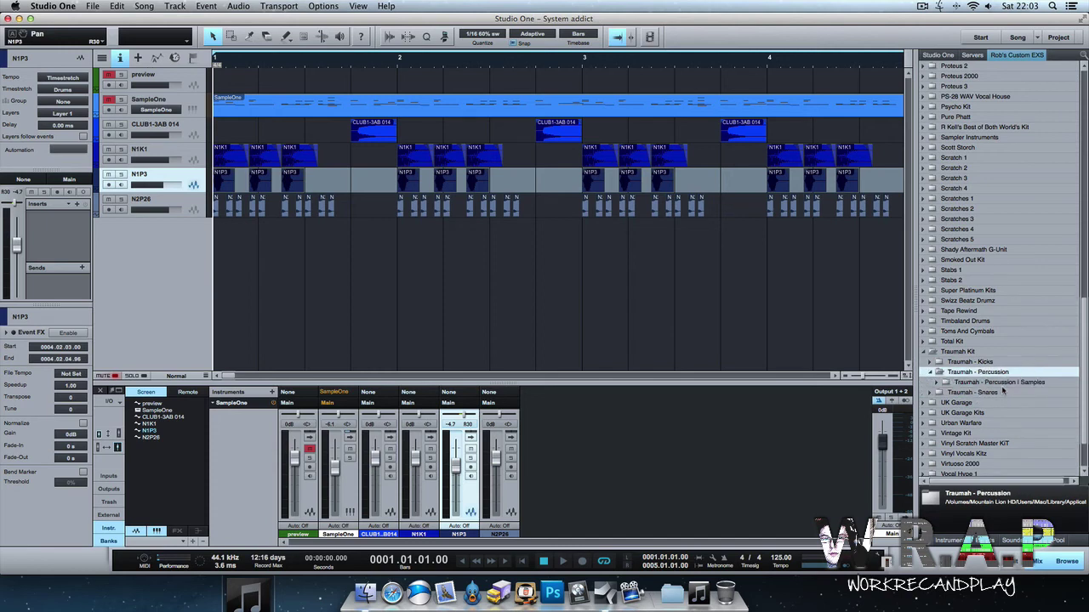
{"action": "key", "text": "Right"}
{"action": "key", "text": "Down"}
{"action": "left_click", "coordinate": [1008, 399]}
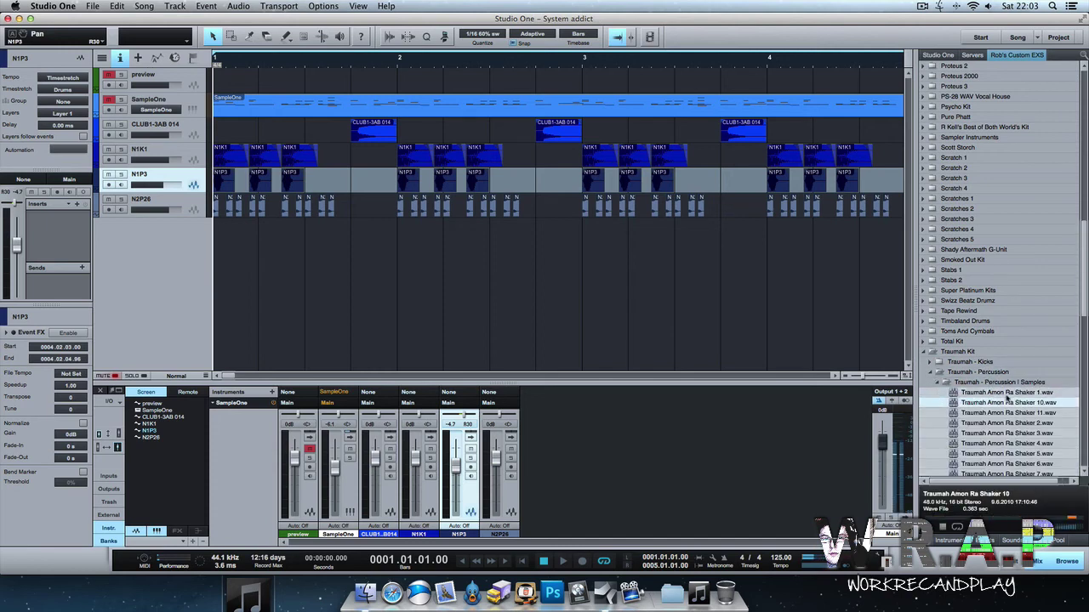
Audition the remaining Traumah Amon Ra Shaker samples from number 11 through number 8.
{"action": "key", "text": "Down"}
{"action": "key", "text": "Down"}
{"action": "key", "text": "Down"}
{"action": "key", "text": "Up"}
{"action": "key", "text": "Up"}
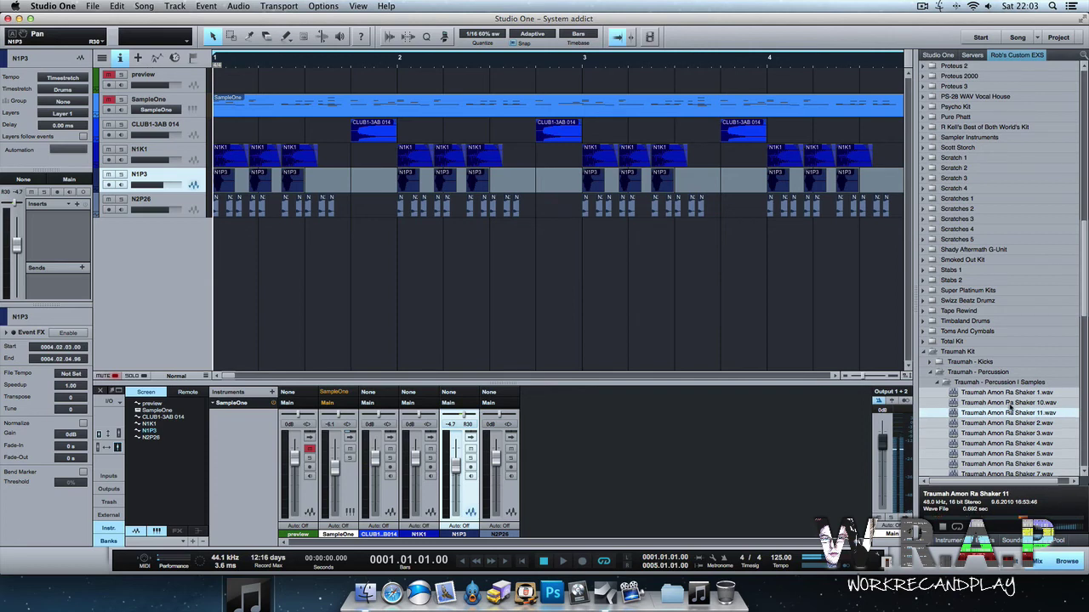
{"action": "key", "text": "Down"}
{"action": "key", "text": "Down"}
{"action": "key", "text": "Down"}
{"action": "key", "text": "Down"}
{"action": "key", "text": "Down"}
{"action": "key", "text": "Down"}
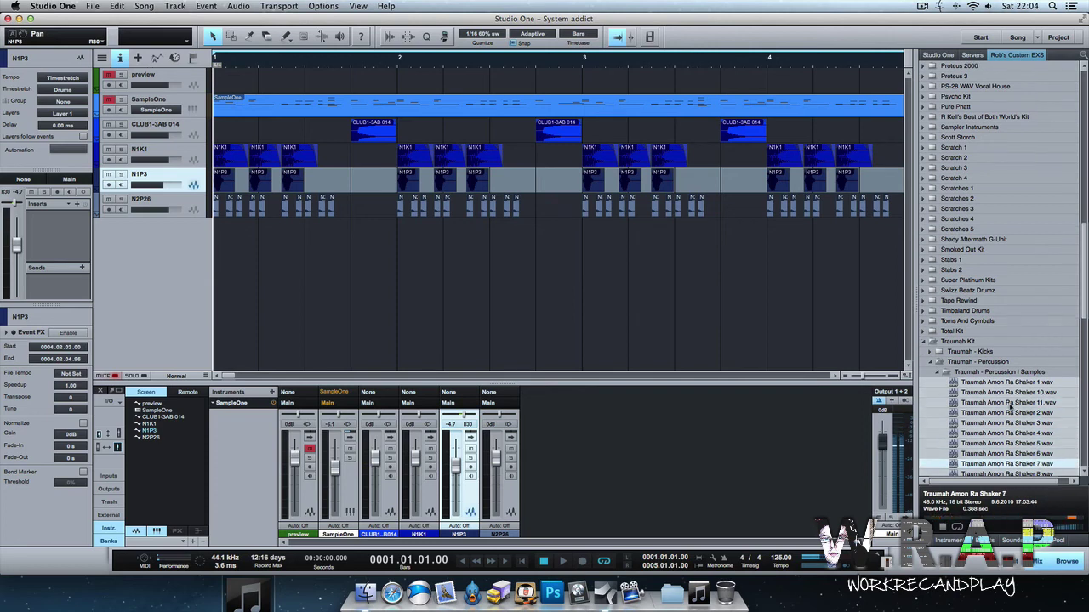
{"action": "key", "text": "Down"}
{"action": "key", "text": "Down"}
{"action": "key", "text": "Up"}
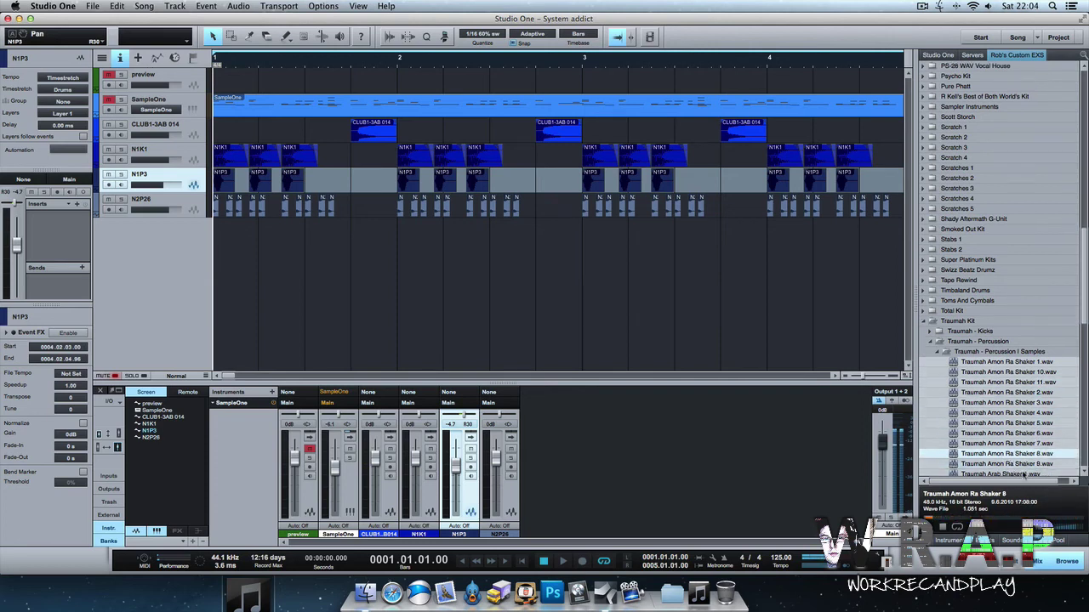
Collapse the percussion samples and expand the Traumah - Snares sample folder.
{"action": "key", "text": "Up"}
{"action": "key", "text": "Left"}
{"action": "key", "text": "Left"}
{"action": "key", "text": "Down"}
{"action": "key", "text": "Down"}
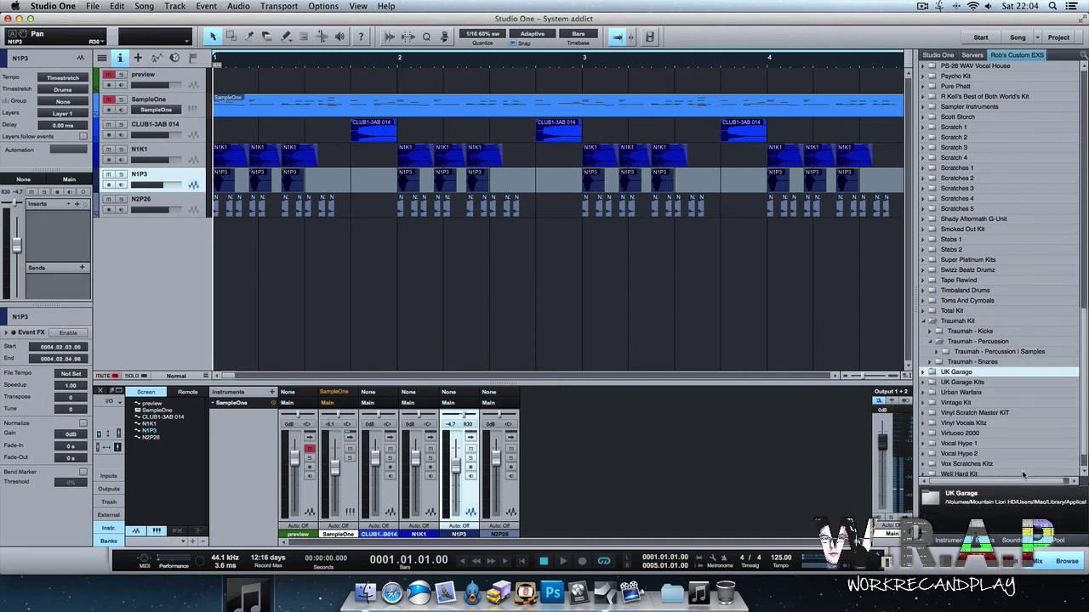
{"action": "key", "text": "Up"}
{"action": "key", "text": "Right"}
{"action": "key", "text": "Down"}
{"action": "key", "text": "Right"}
Audition the Traumah snare and clap samples from Anthem Snr down towards DubBub Clp.
{"action": "key", "text": "Down"}
{"action": "key", "text": "Down"}
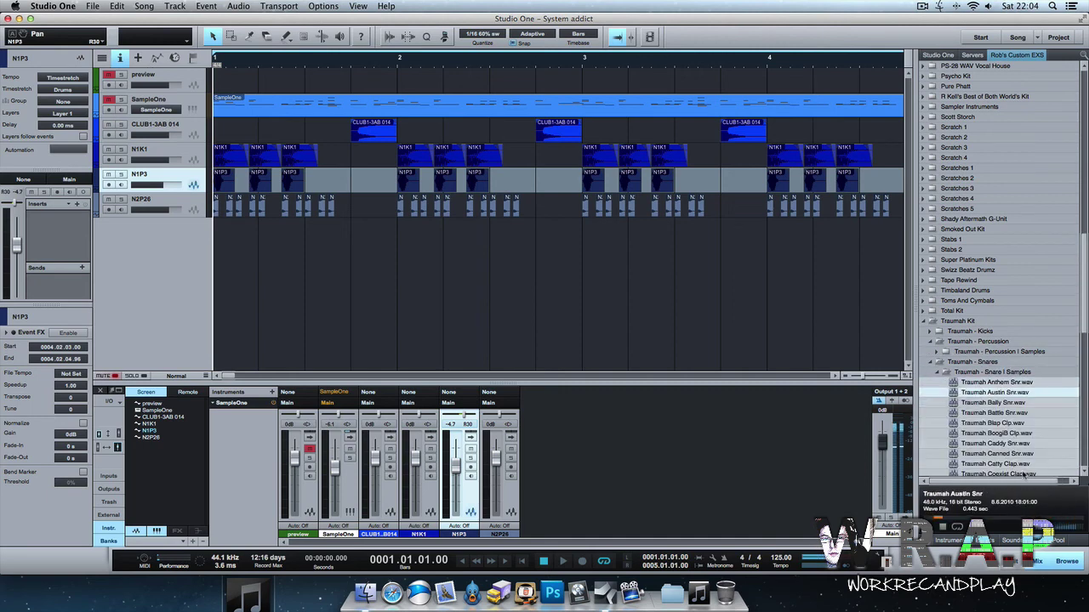
{"action": "key", "text": "Down"}
{"action": "key", "text": "Down"}
{"action": "key", "text": "Down"}
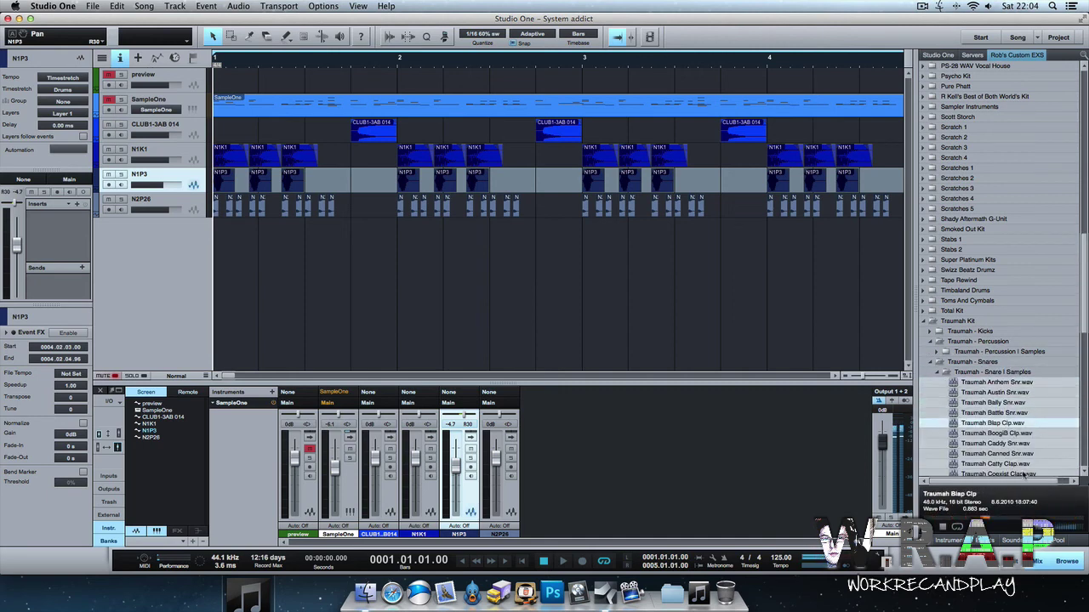
{"action": "key", "text": "Down"}
{"action": "key", "text": "Down"}
{"action": "key", "text": "Down"}
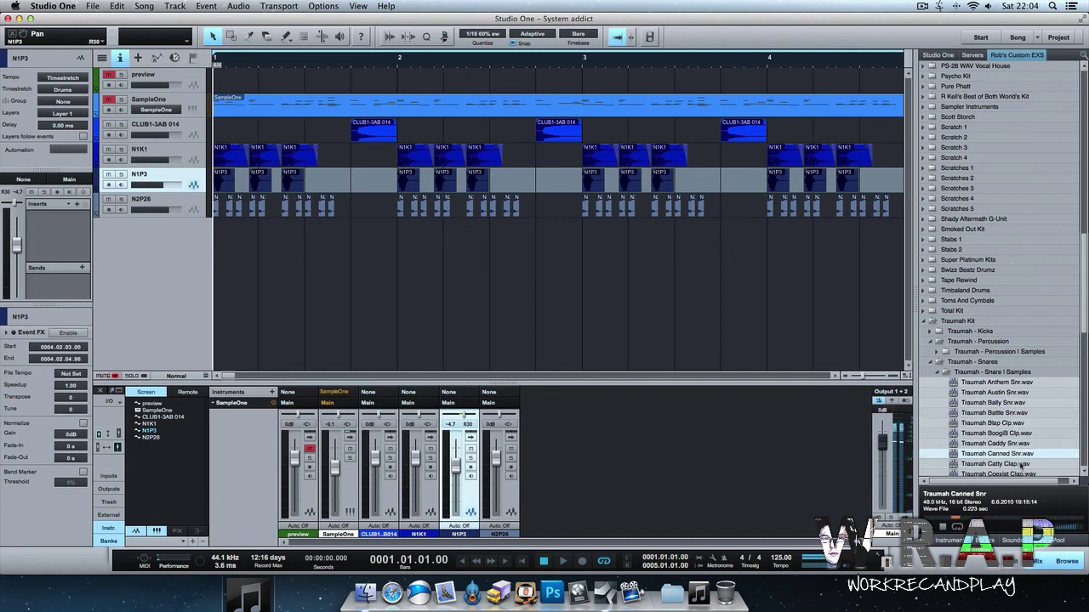
{"action": "scroll", "coordinate": [1022, 444], "scroll_direction": "down", "scroll_amount": 2}
{"action": "left_click", "coordinate": [1023, 443]}
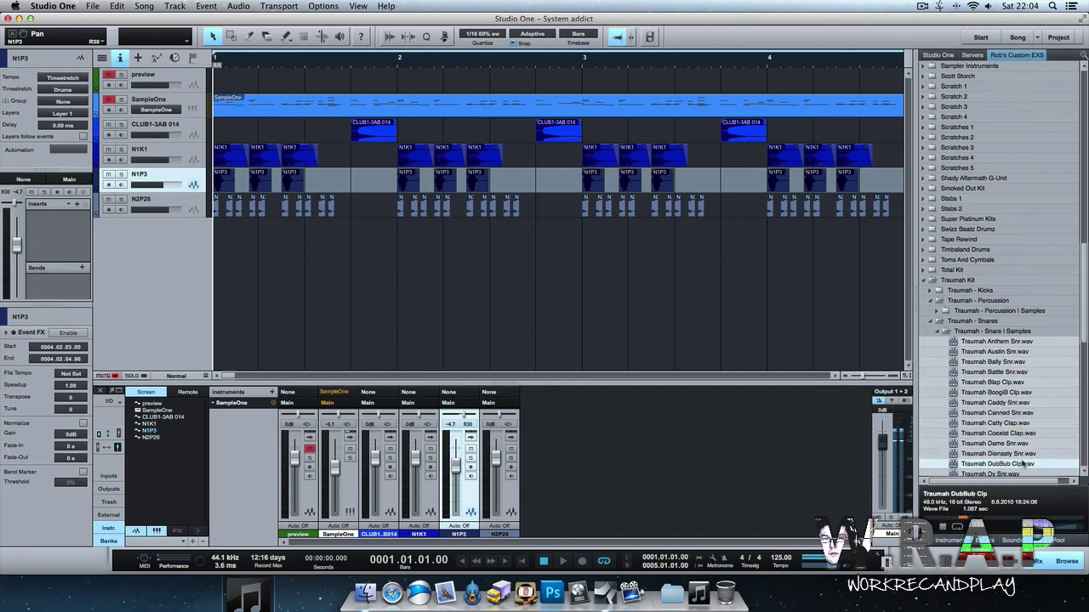
Place Traumah DubBub Clp on a new track at bar 1 beat 4, lower it to -8.2 dB and play it.
{"action": "key", "text": "Down"}
{"action": "left_click", "coordinate": [1023, 464]}
{"action": "left_click_drag", "start_coordinate": [1011, 466], "coordinate": [363, 228]}
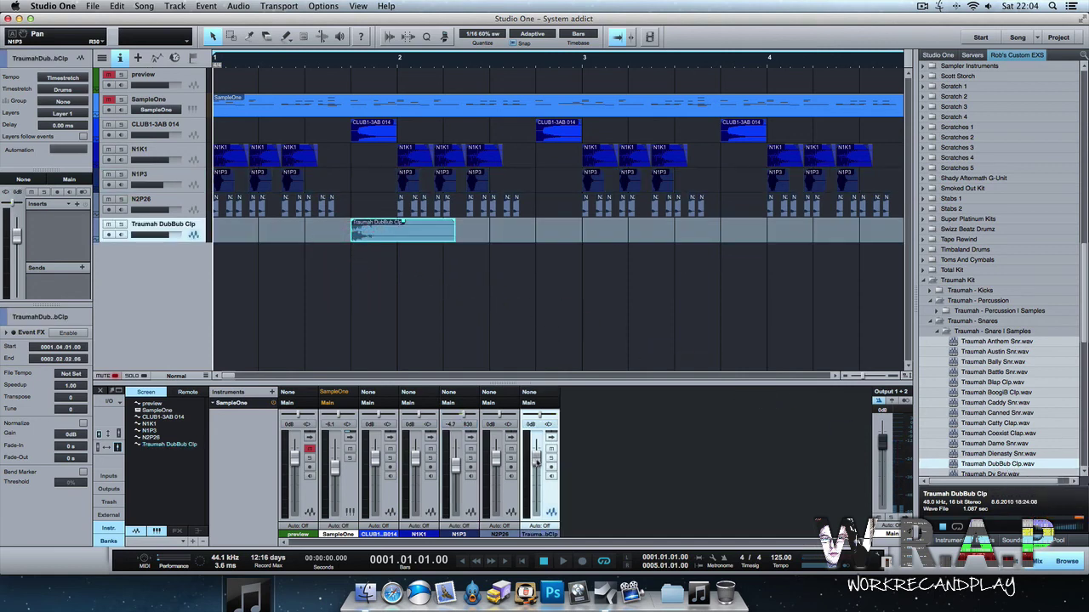
{"action": "left_click", "coordinate": [343, 64]}
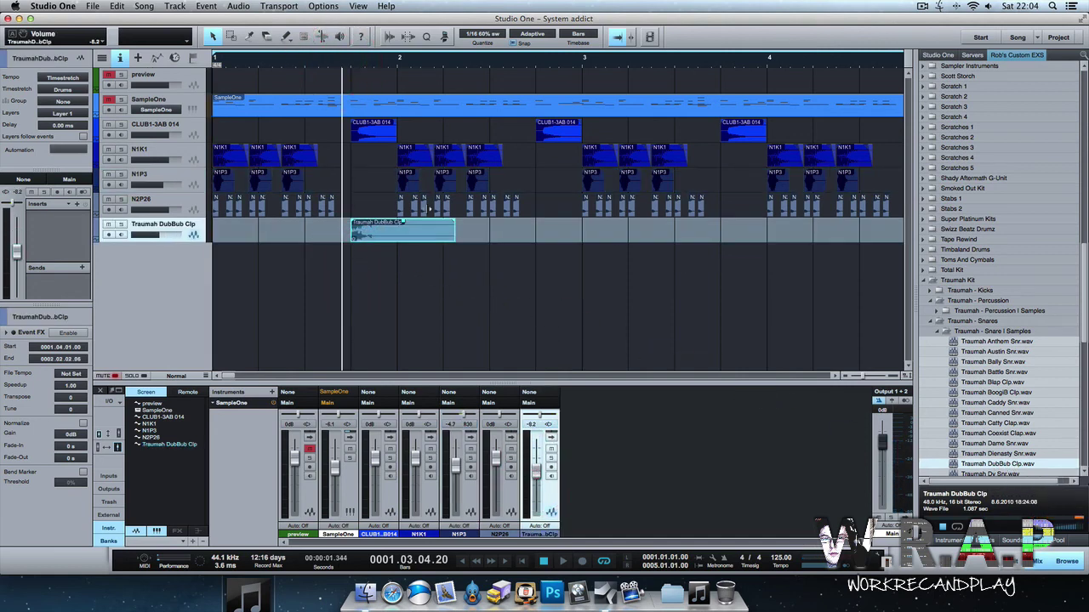
{"action": "key", "text": "space"}
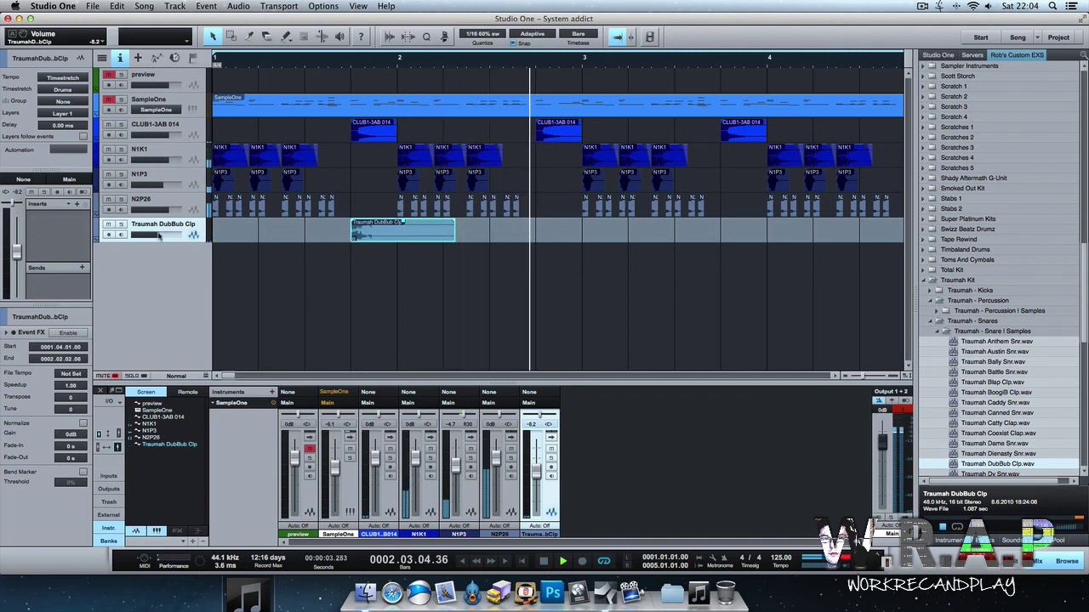
Copy the DubBub clap to beat 4 of bar 2 and play the result.
{"action": "key", "text": "space"}
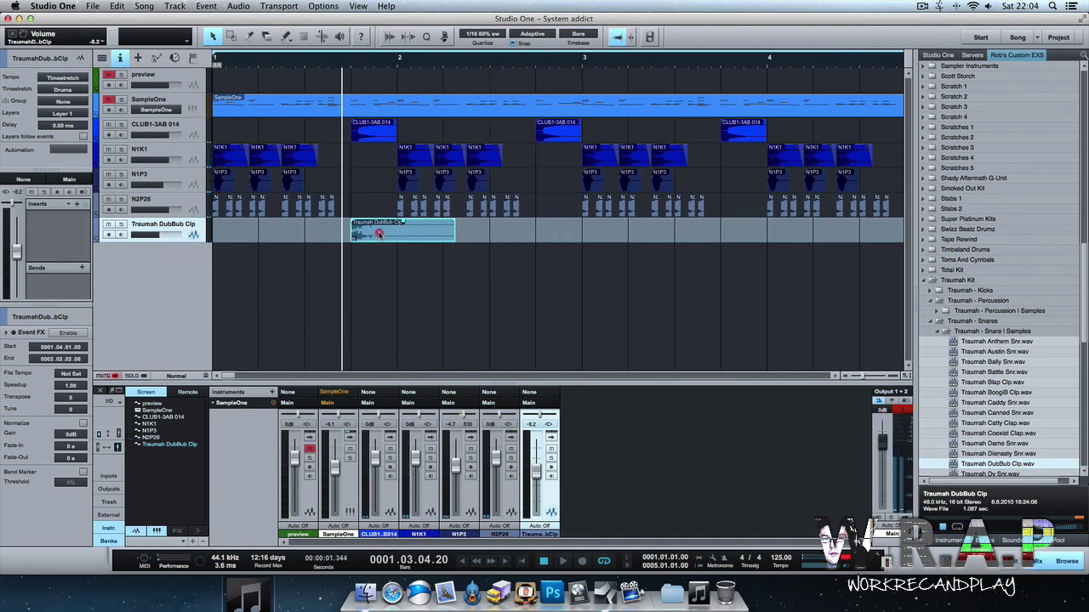
{"action": "left_click_drag", "start_coordinate": [378, 233], "coordinate": [563, 230]}
{"action": "key", "text": "space"}
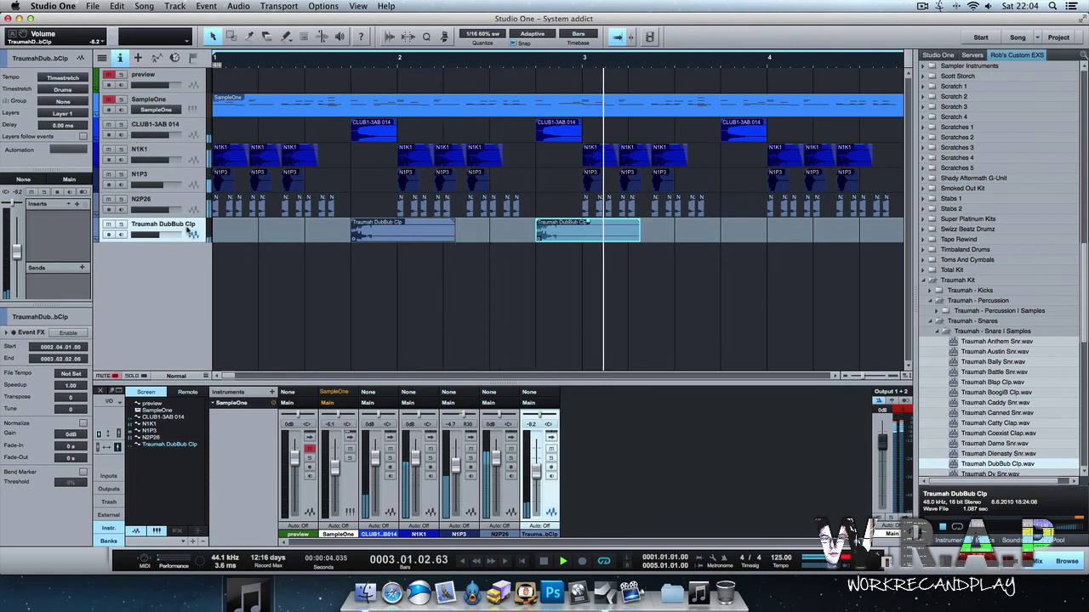
Move the Traumah DubBub Clp track directly below CLUB1-3AB 014 and solo both tracks.
{"action": "left_click_drag", "start_coordinate": [185, 152], "coordinate": [182, 150]}
{"action": "left_click", "coordinate": [125, 150]}
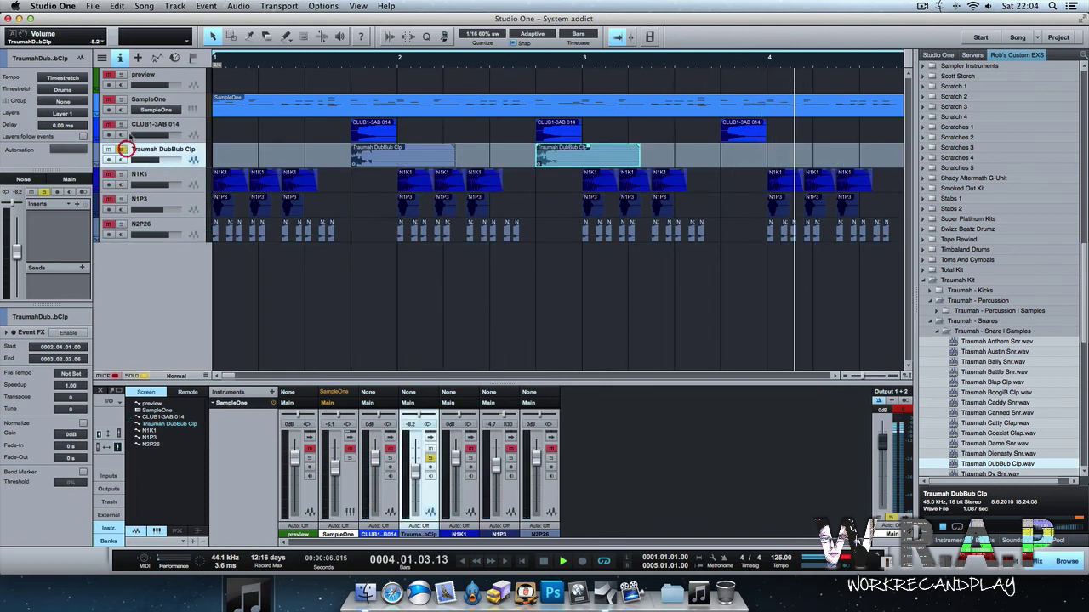
{"action": "left_click", "coordinate": [124, 124]}
Add copies of the DubBub clap on beat 4 of bars 3 and 4.
{"action": "key", "text": "space"}
{"action": "left_click_drag", "start_coordinate": [344, 156], "coordinate": [585, 163]}
{"action": "key", "text": "d"}
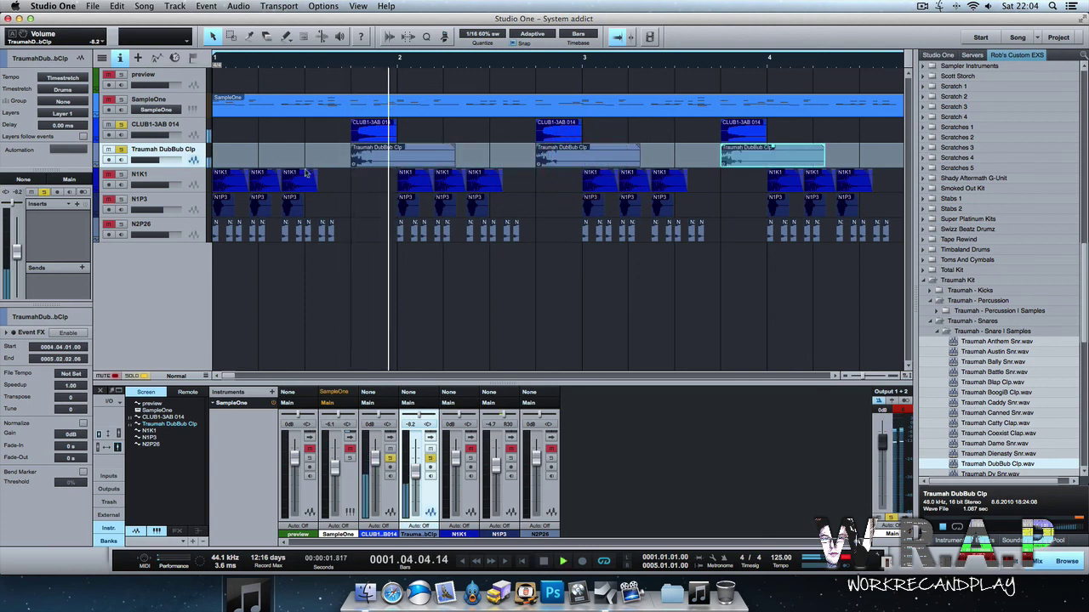
Balance the DubBub clap against the soloed CLUB1-3AB 014 clap by setting its volume to -7.5 dB.
{"action": "left_click_drag", "start_coordinate": [159, 162], "coordinate": [167, 162]}
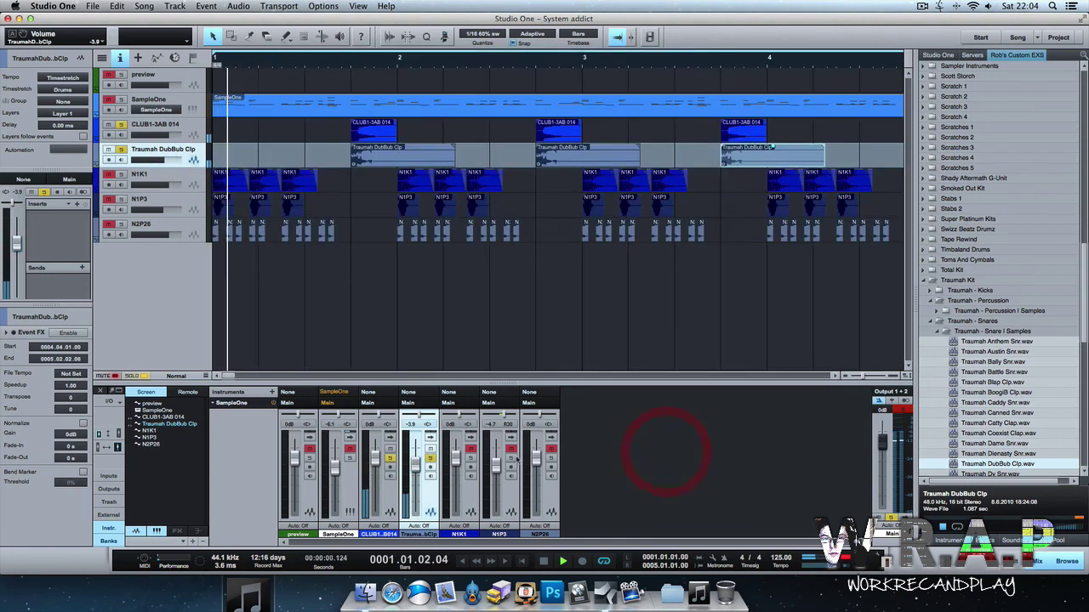
{"action": "left_click_drag", "start_coordinate": [417, 466], "coordinate": [418, 472]}
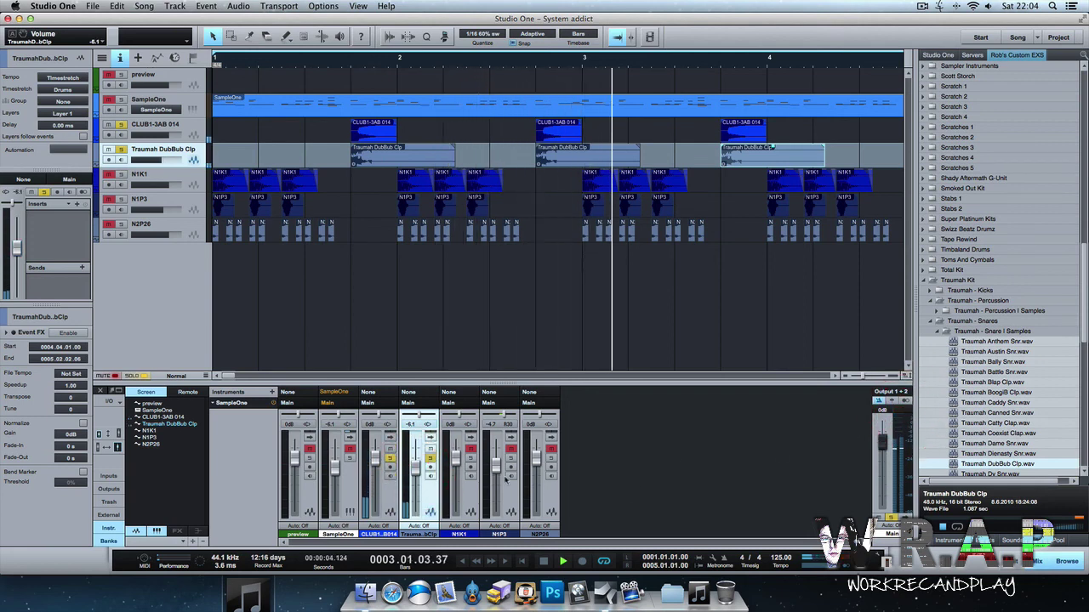
{"action": "left_click_drag", "start_coordinate": [417, 470], "coordinate": [418, 474]}
{"action": "left_click", "coordinate": [628, 297]}
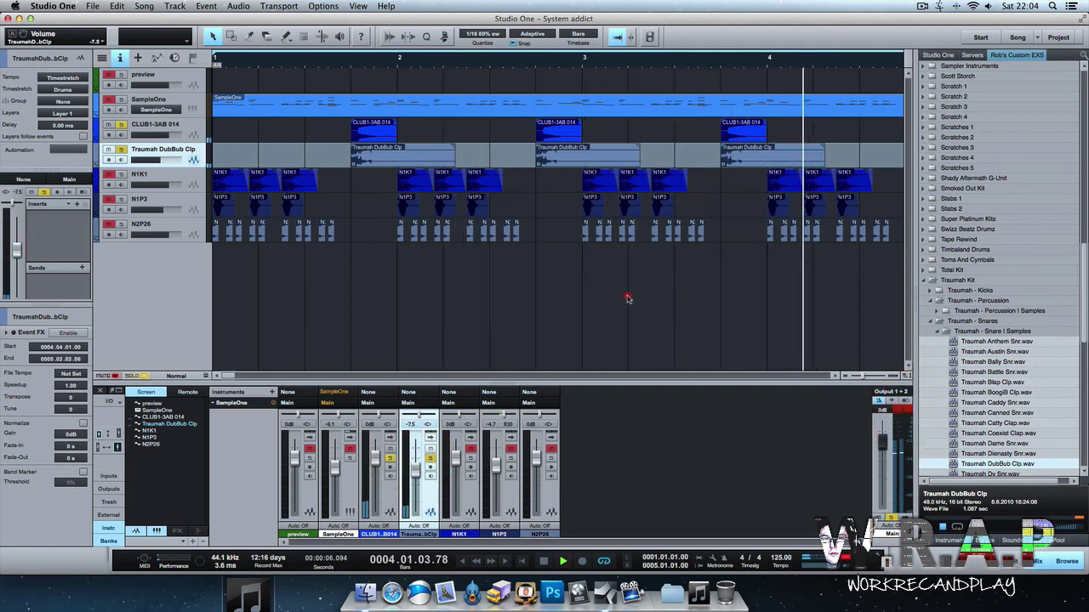
{"action": "key", "text": "space"}
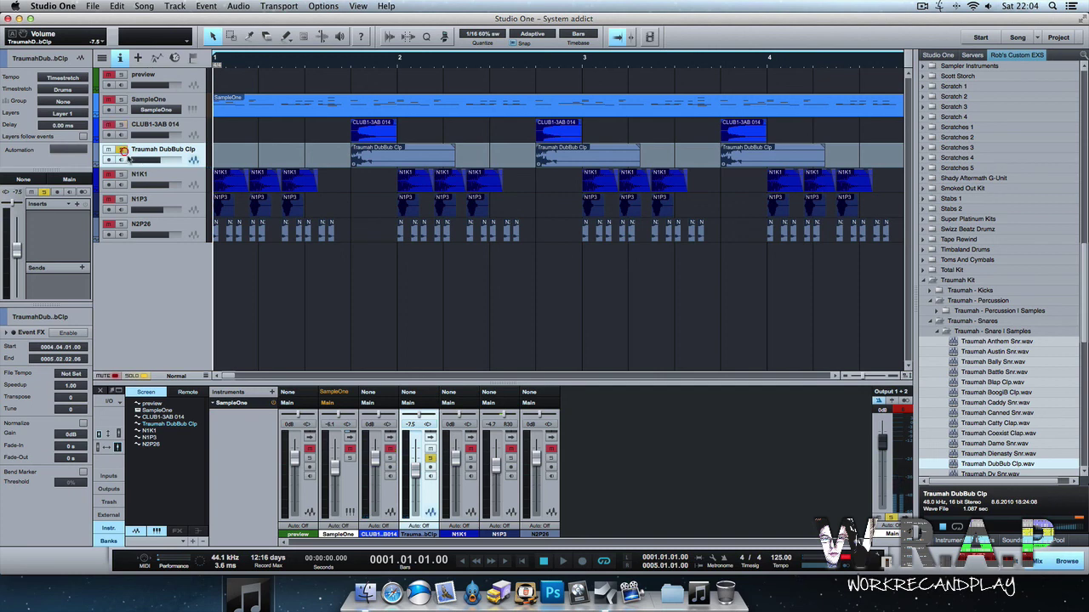
Clear all track solos, play the full beat and hide the inspector.
{"action": "left_click", "coordinate": [147, 376]}
{"action": "key", "text": "space"}
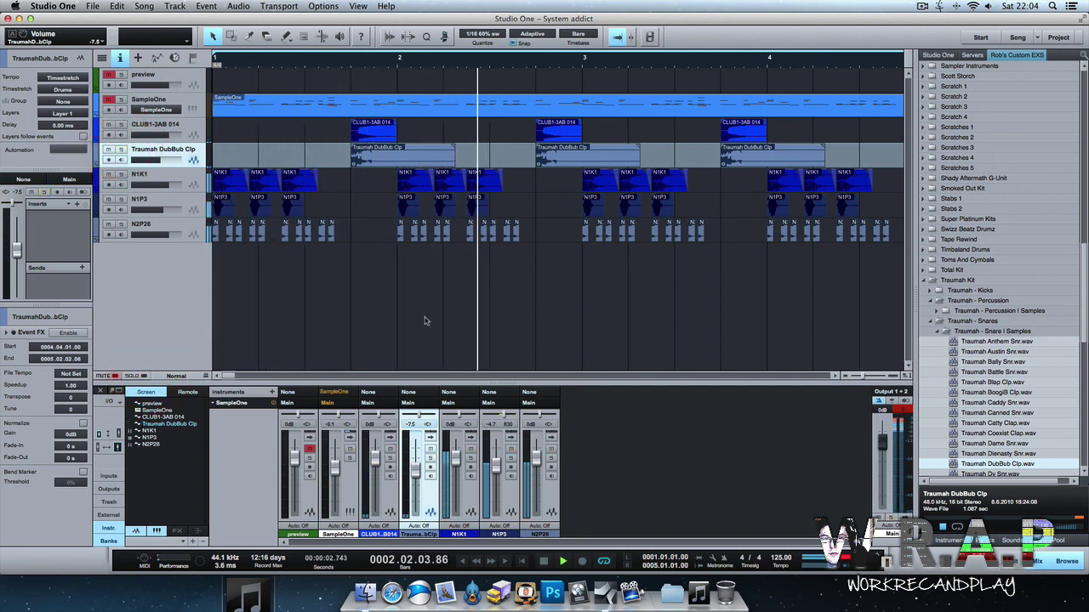
{"action": "key", "text": "F4"}
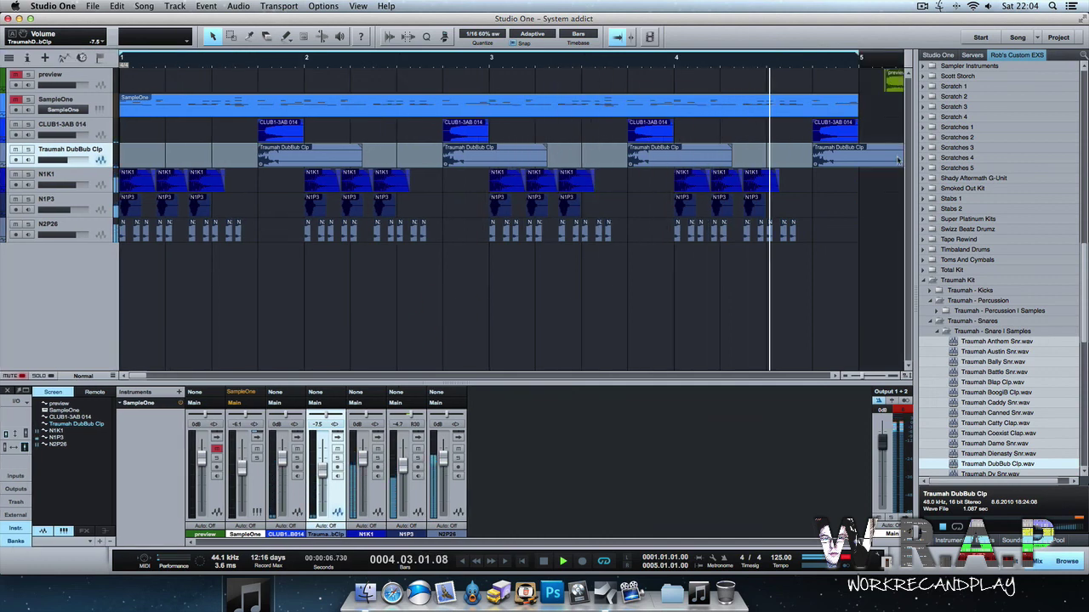
{"action": "key", "text": "space"}
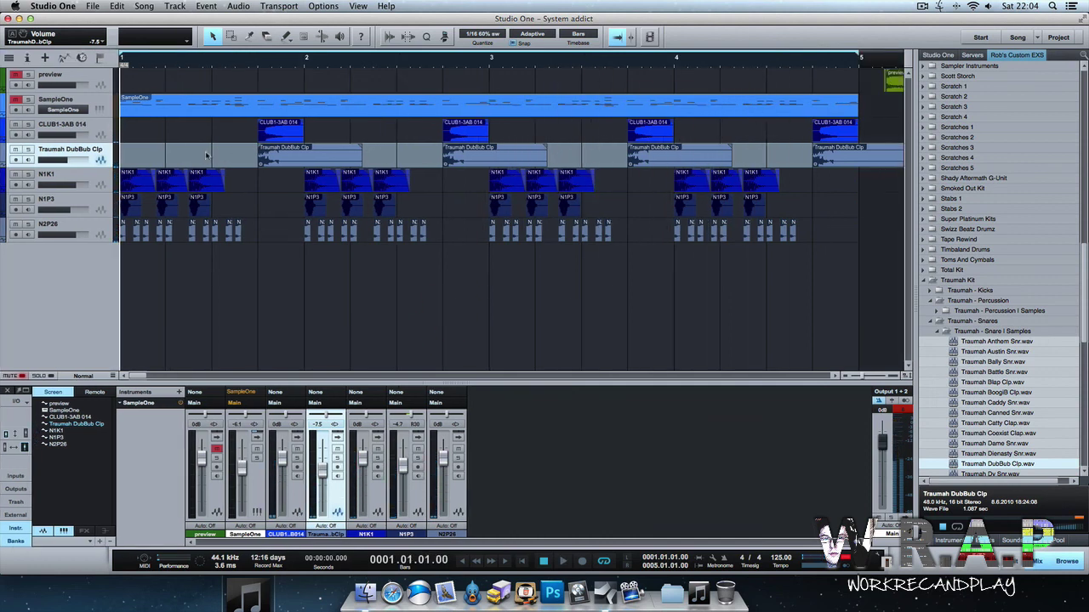
Trim all four DubBub clap events to 0.480 sec so each ends at its bar line, and play the loop.
{"action": "left_click_drag", "start_coordinate": [205, 154], "coordinate": [766, 160]}
{"action": "scroll", "coordinate": [876, 155], "scroll_direction": "right", "scroll_amount": 3}
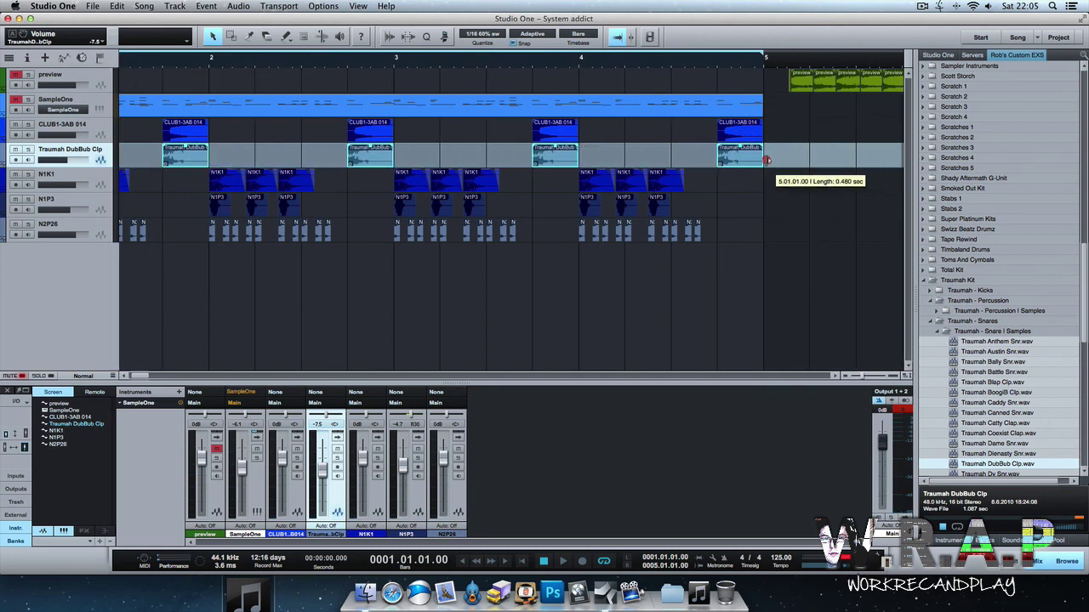
{"action": "key", "text": "space"}
{"action": "left_click", "coordinate": [595, 292]}
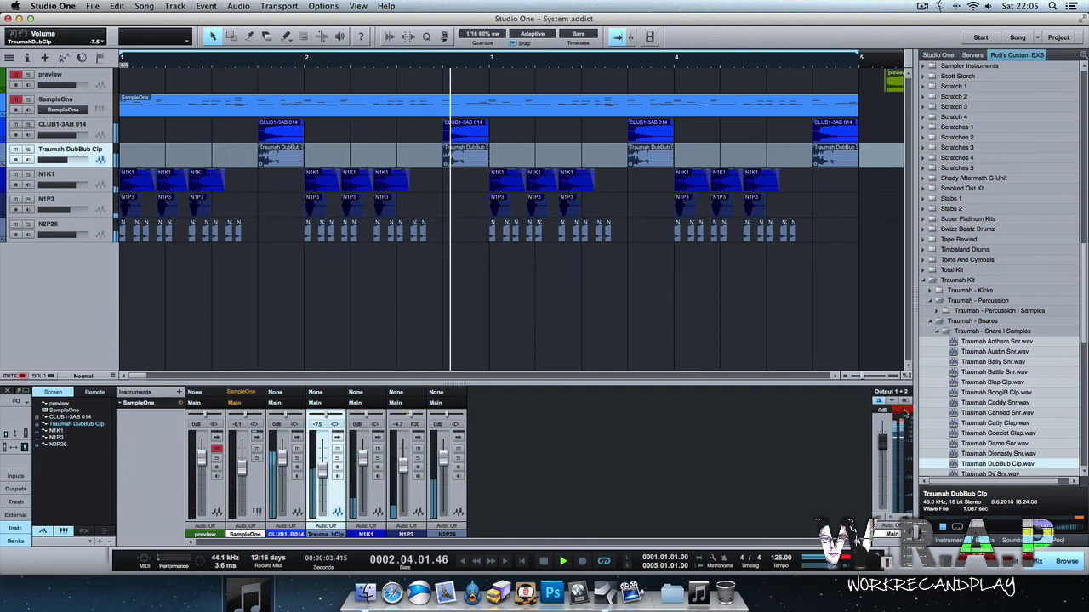
{"action": "key", "text": "space"}
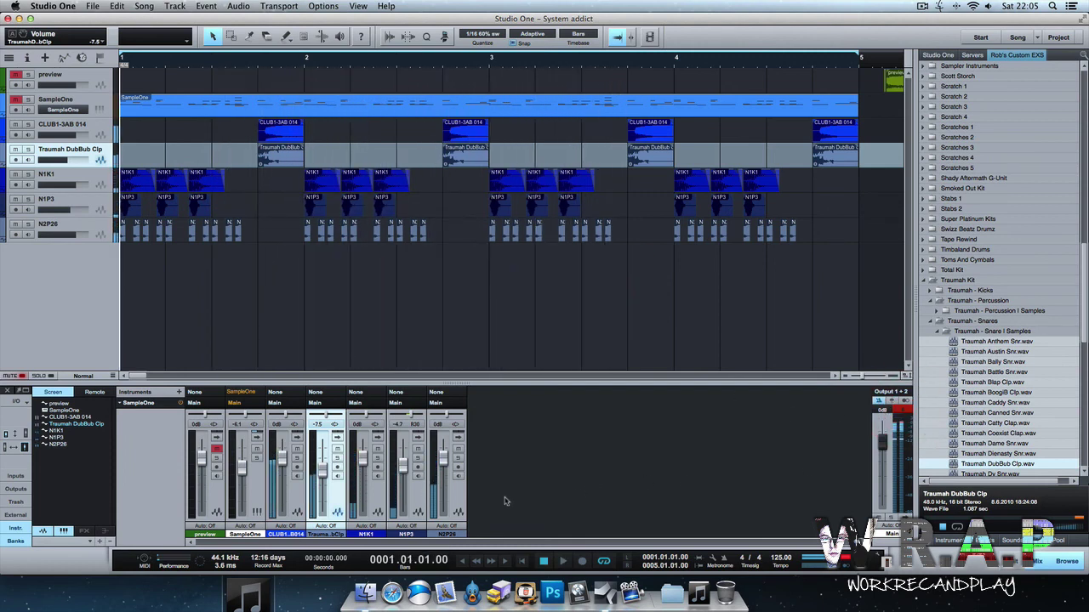
Lower the DubBub clap, N1K1, N1P3 and N2P26 tracks together, bringing the clap to -9.6 dB, and play the mix.
{"action": "left_click", "coordinate": [457, 501], "text": "shift"}
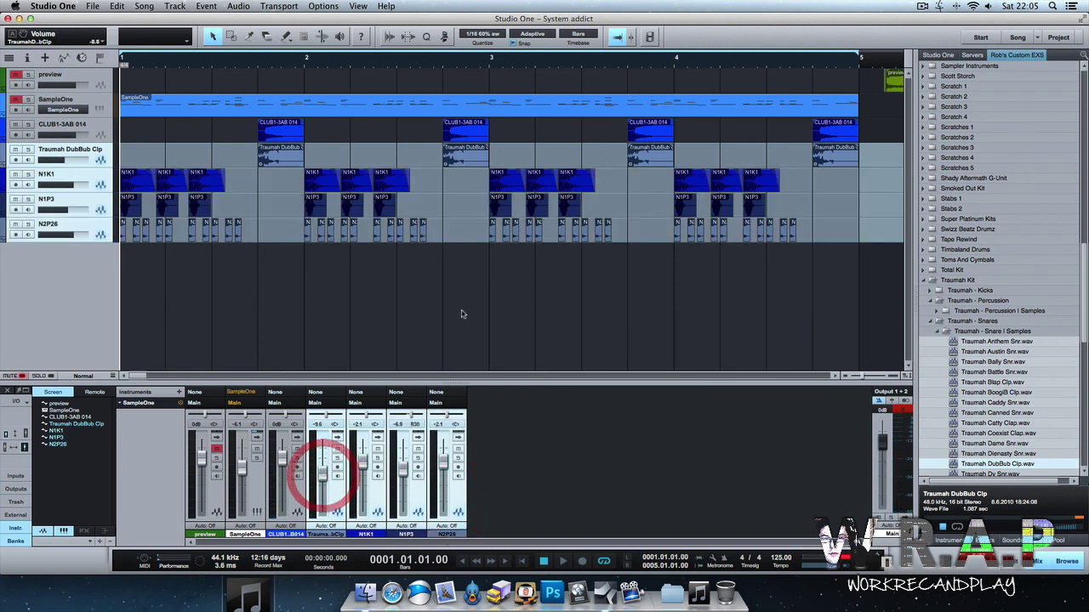
{"action": "left_click", "coordinate": [462, 314]}
{"action": "key", "text": "space"}
{"action": "left_click", "coordinate": [456, 487]}
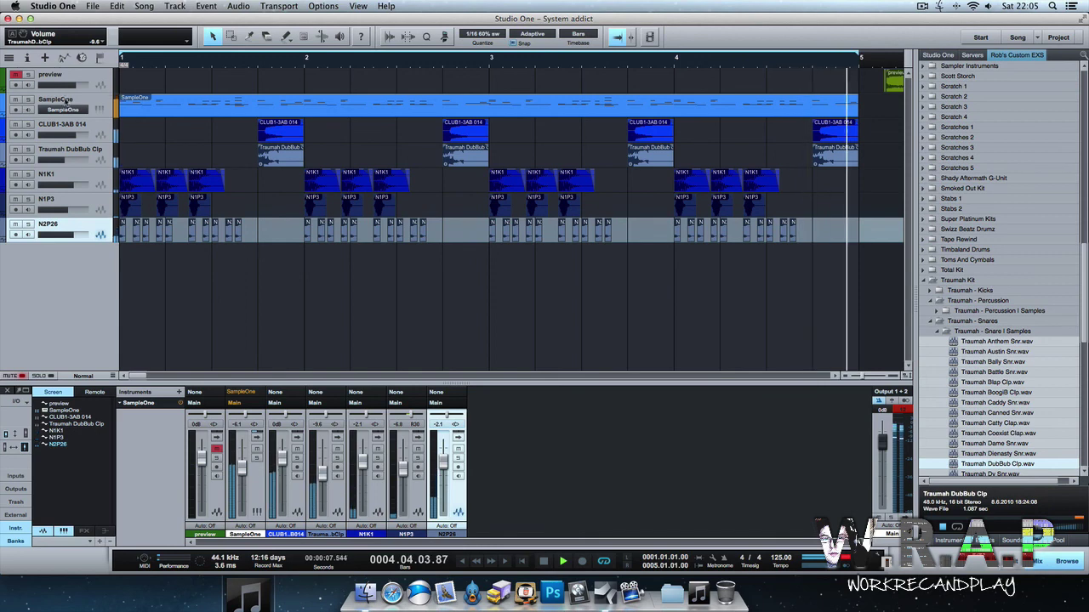
Open the Pro EQ on the SampleOne track and raise its low-cut frequency to about 34.7 Hz.
{"action": "left_click", "coordinate": [89, 104]}
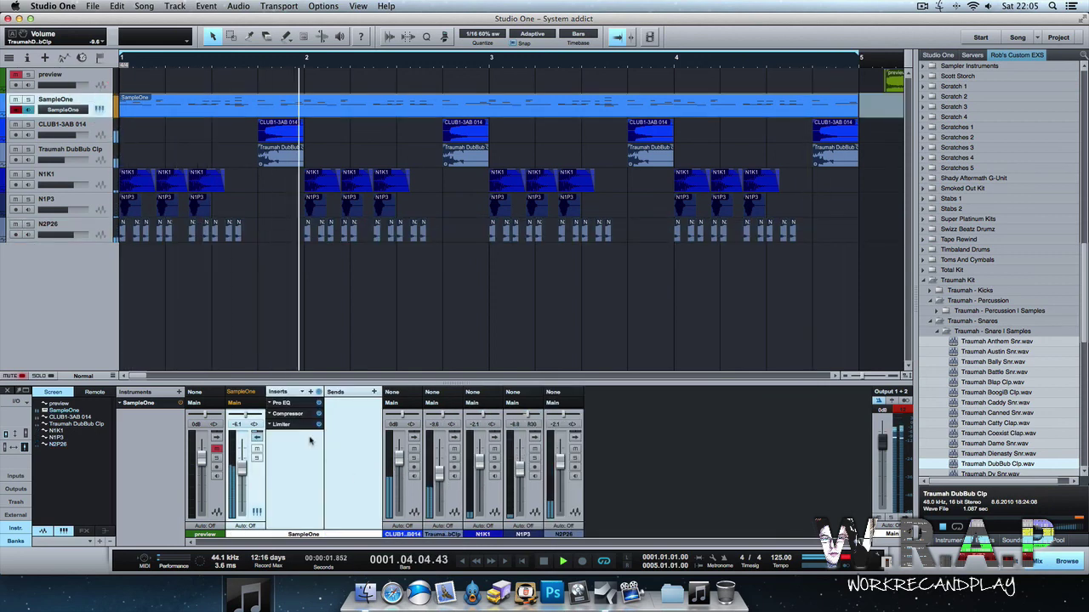
{"action": "left_click", "coordinate": [293, 404]}
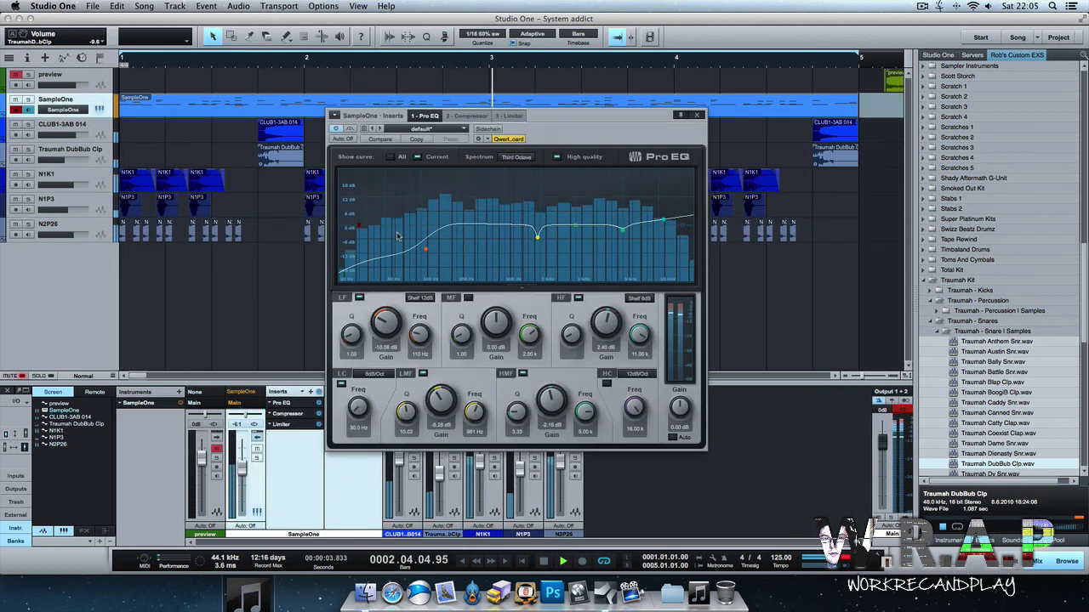
{"action": "key", "text": "space"}
{"action": "left_click_drag", "start_coordinate": [358, 226], "coordinate": [363, 233]}
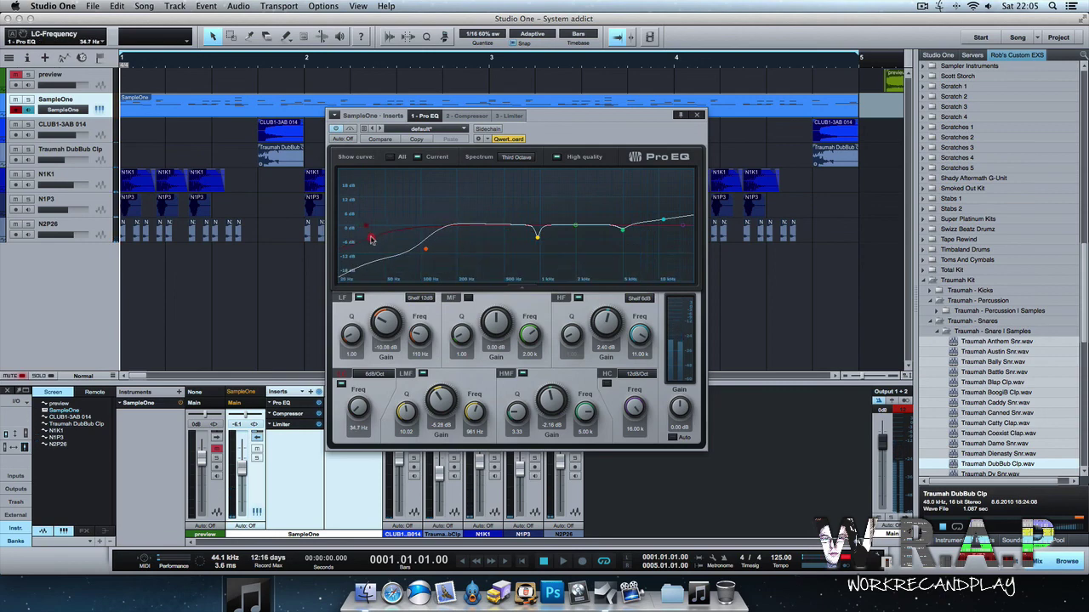